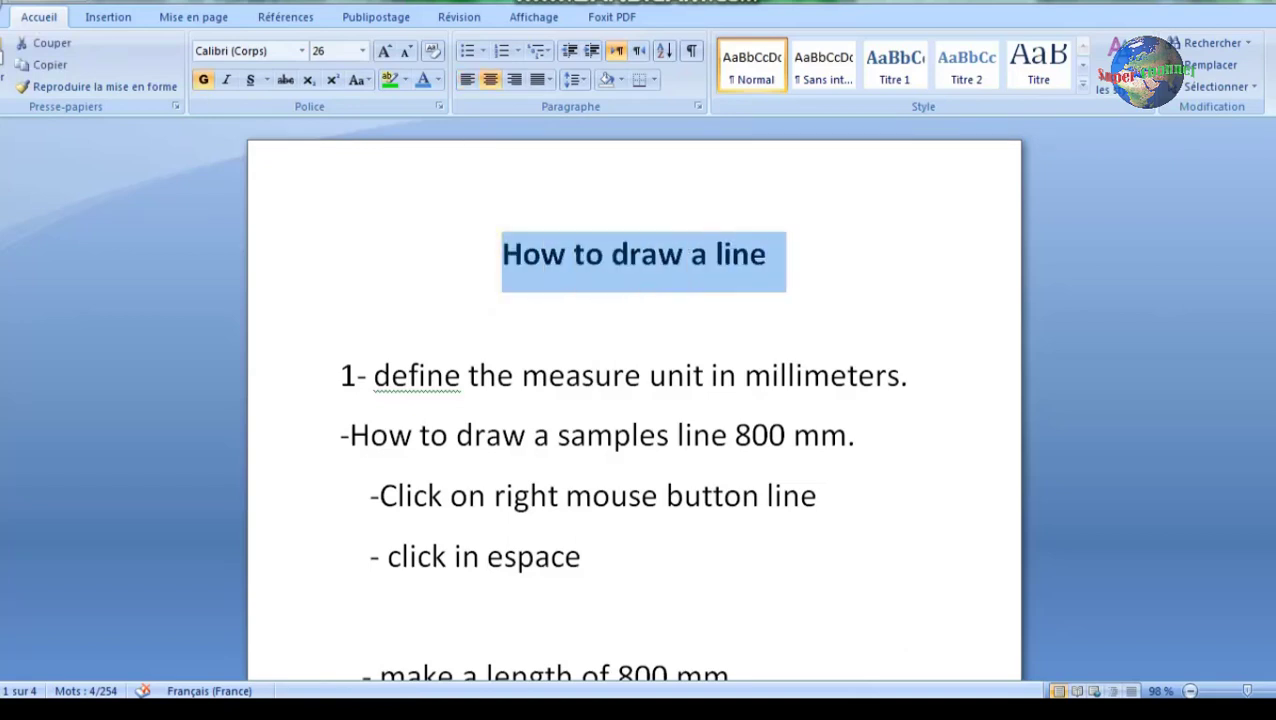
Highlight step 1 about millimetre units in Word, then bring up AutoCAD's application menu.
{"action": "left_click", "coordinate": [752, 256]}
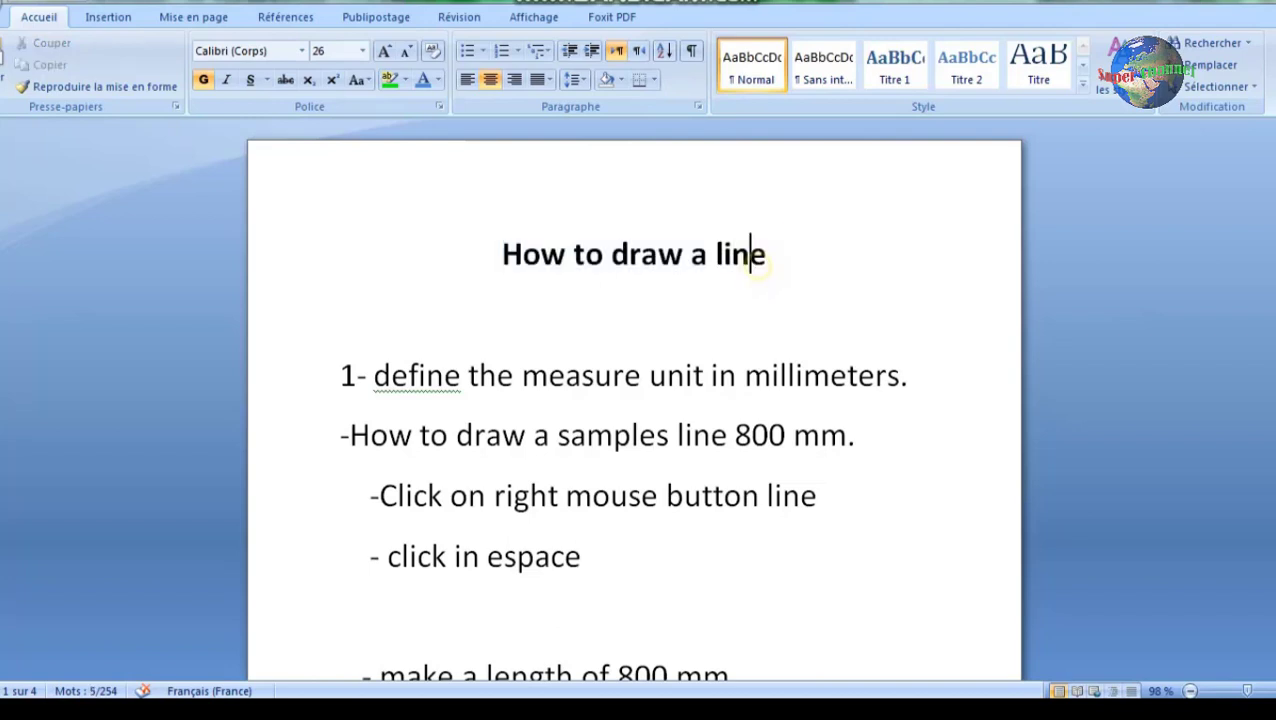
{"action": "left_click_drag", "start_coordinate": [340, 375], "coordinate": [900, 380]}
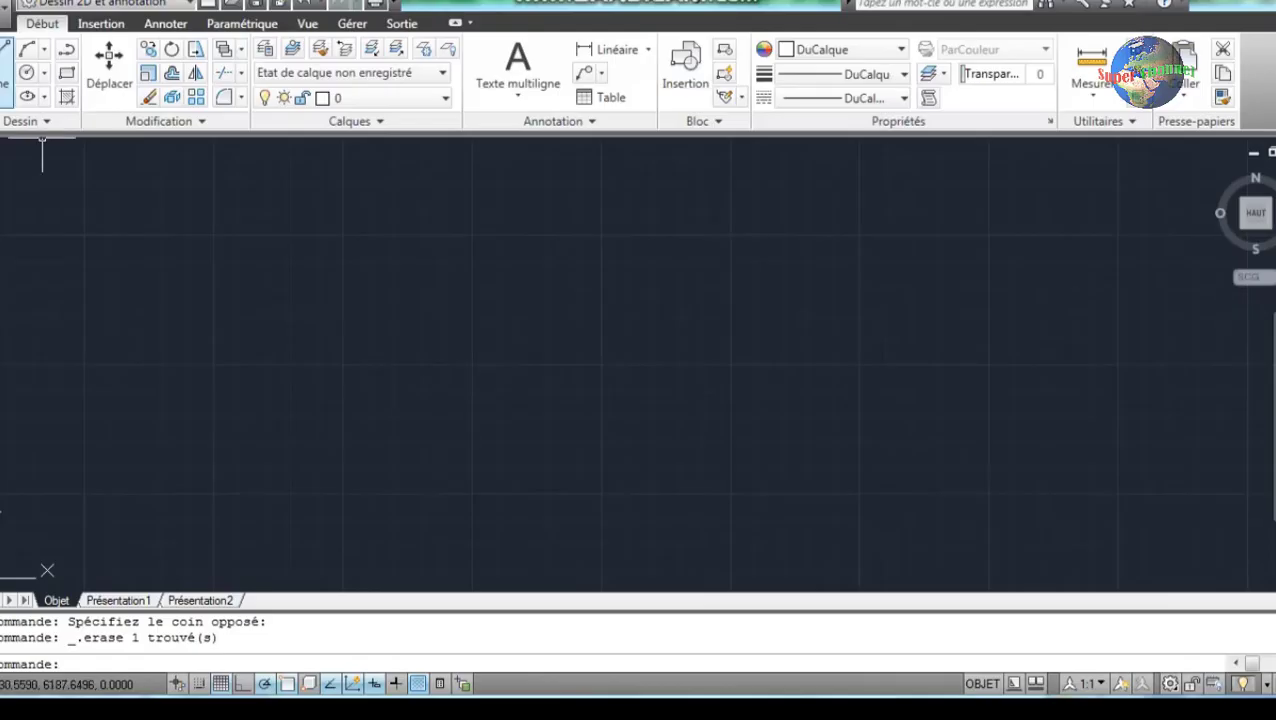
{"action": "left_click", "coordinate": [8, 10]}
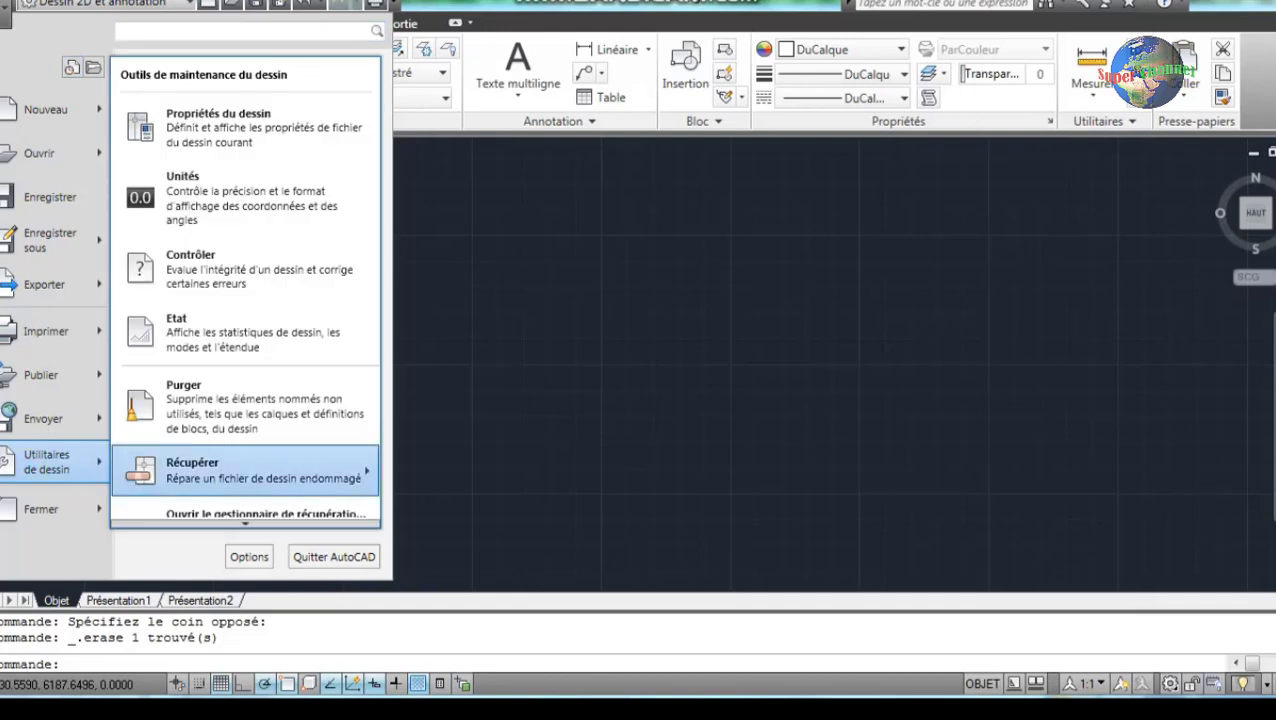
{"action": "mouse_move", "coordinate": [50, 461]}
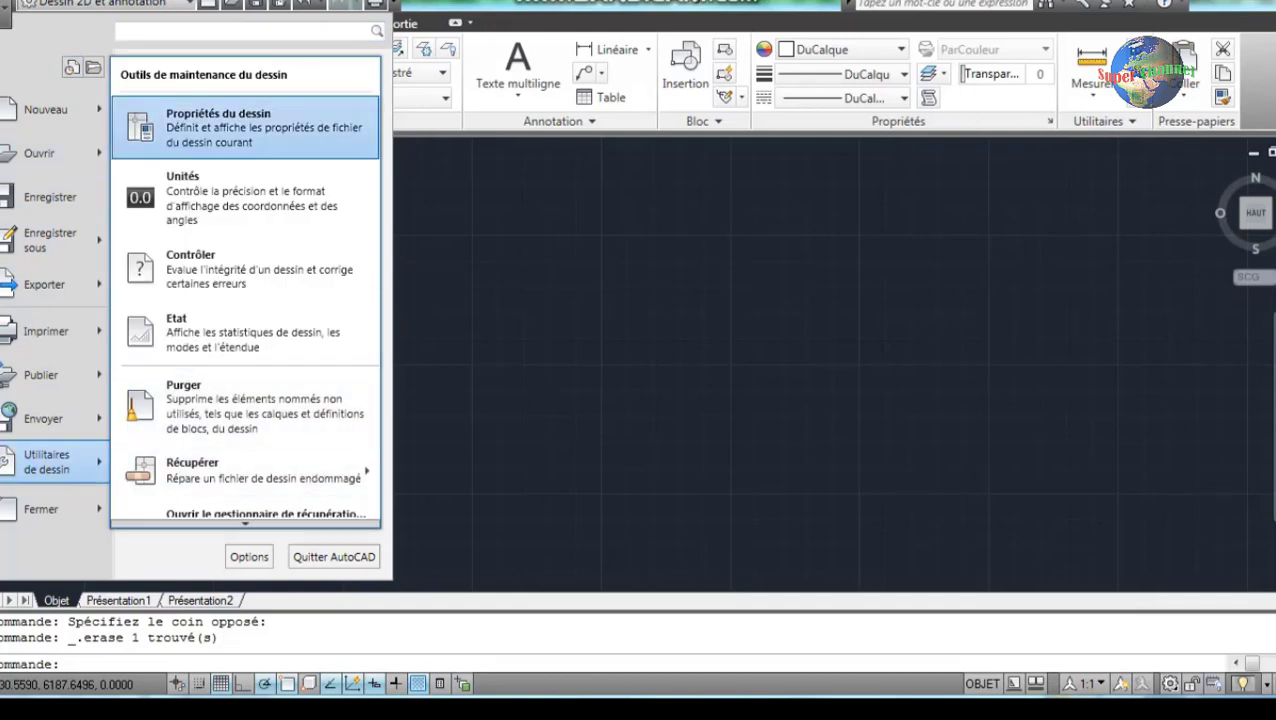
Confirm Drawing Units as Décimal at 0.0000, angle precision 0, and Millimètres insertion scale.
{"action": "left_click", "coordinate": [250, 197]}
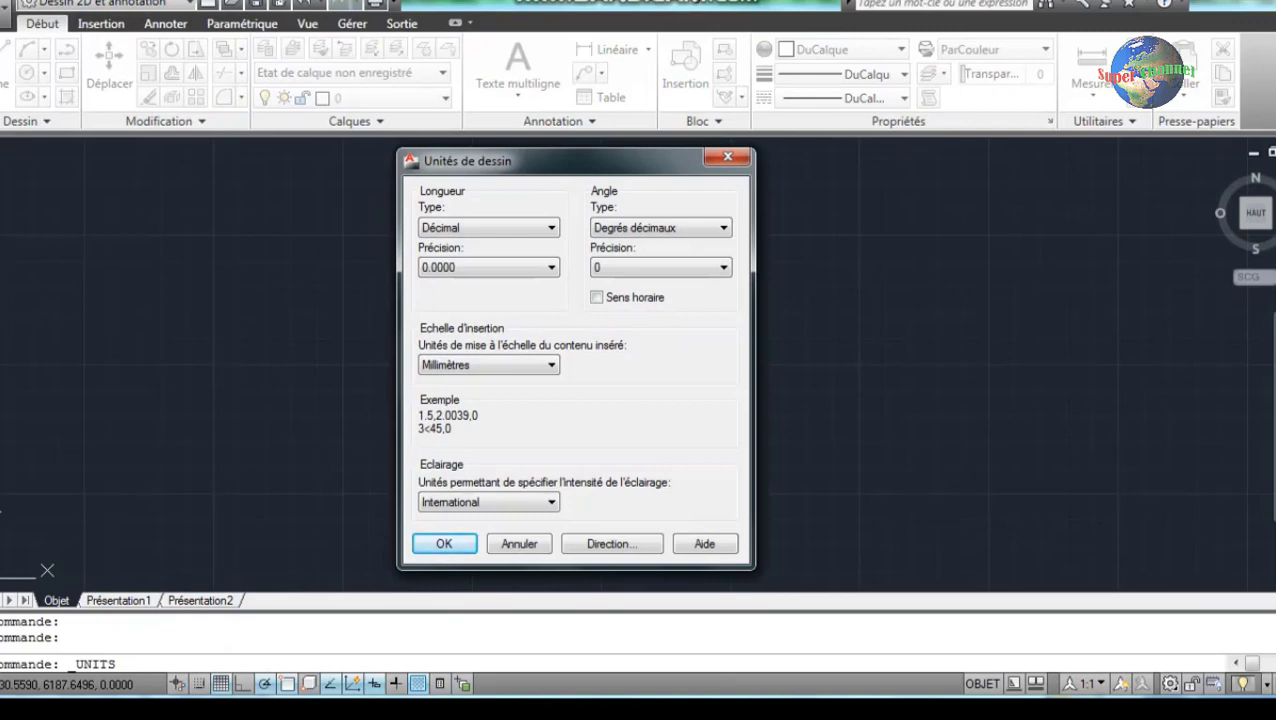
{"action": "left_click", "coordinate": [551, 227]}
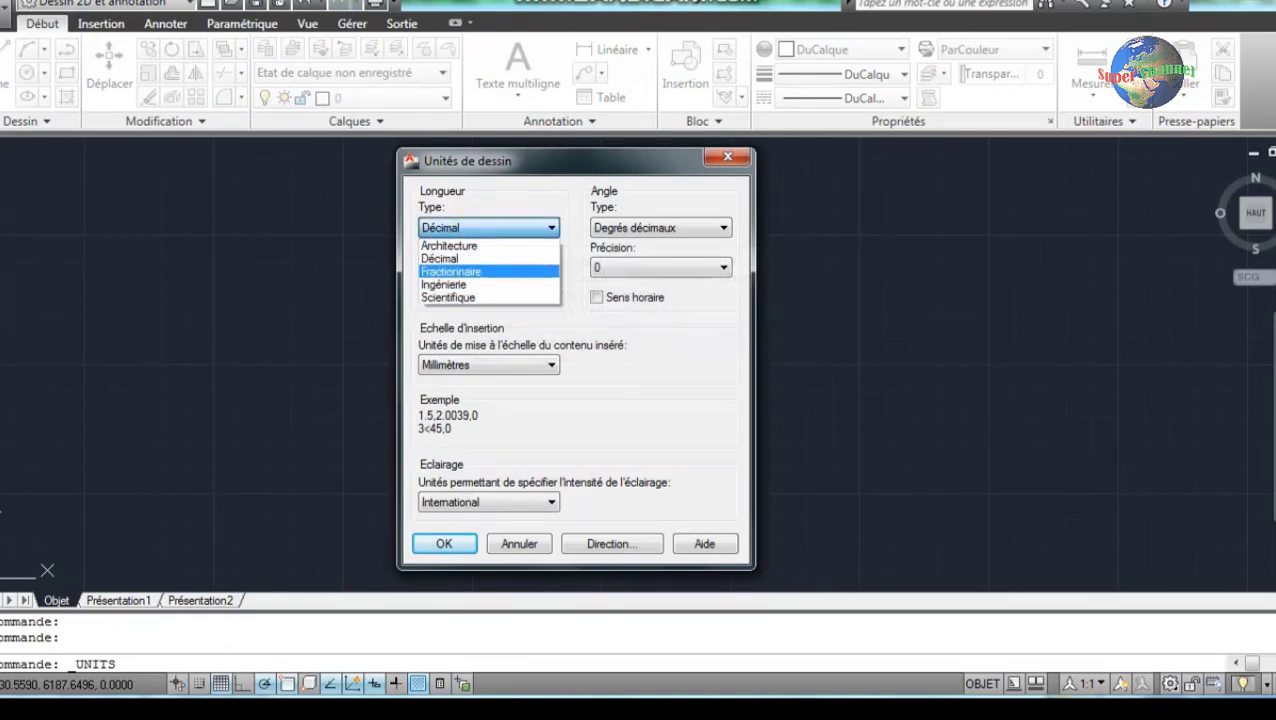
{"action": "left_click", "coordinate": [477, 258]}
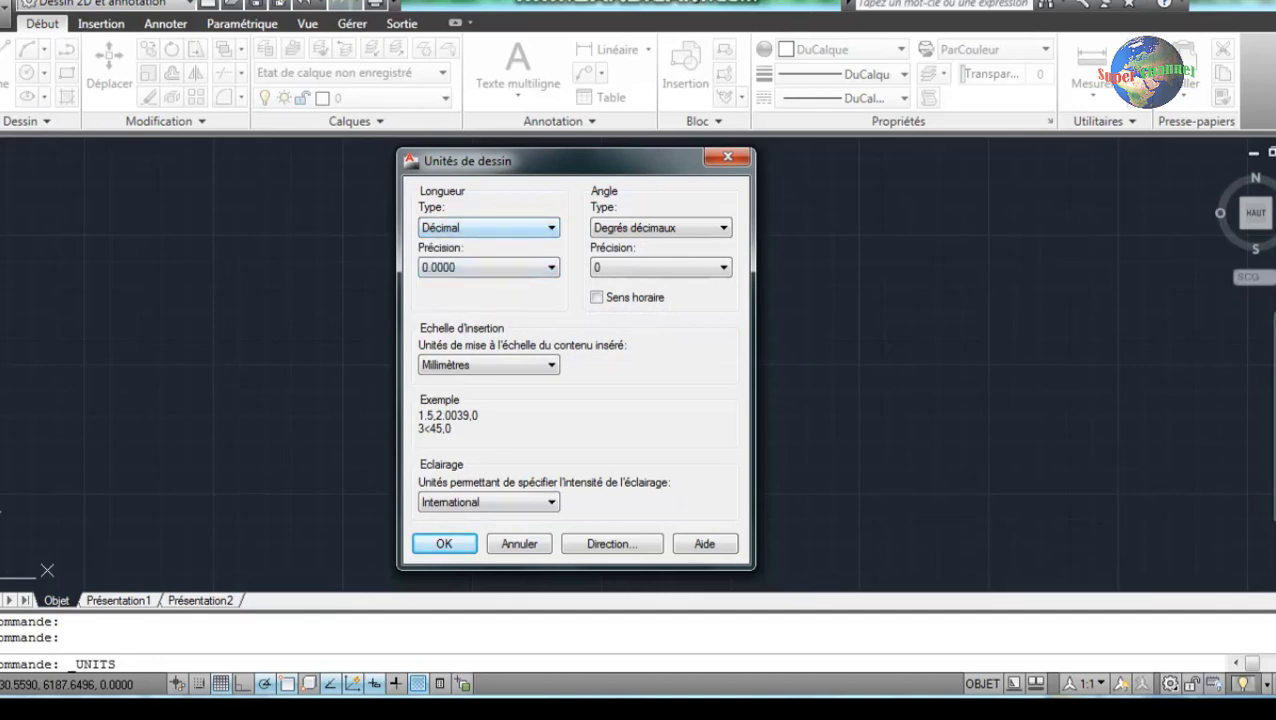
{"action": "left_click", "coordinate": [488, 267]}
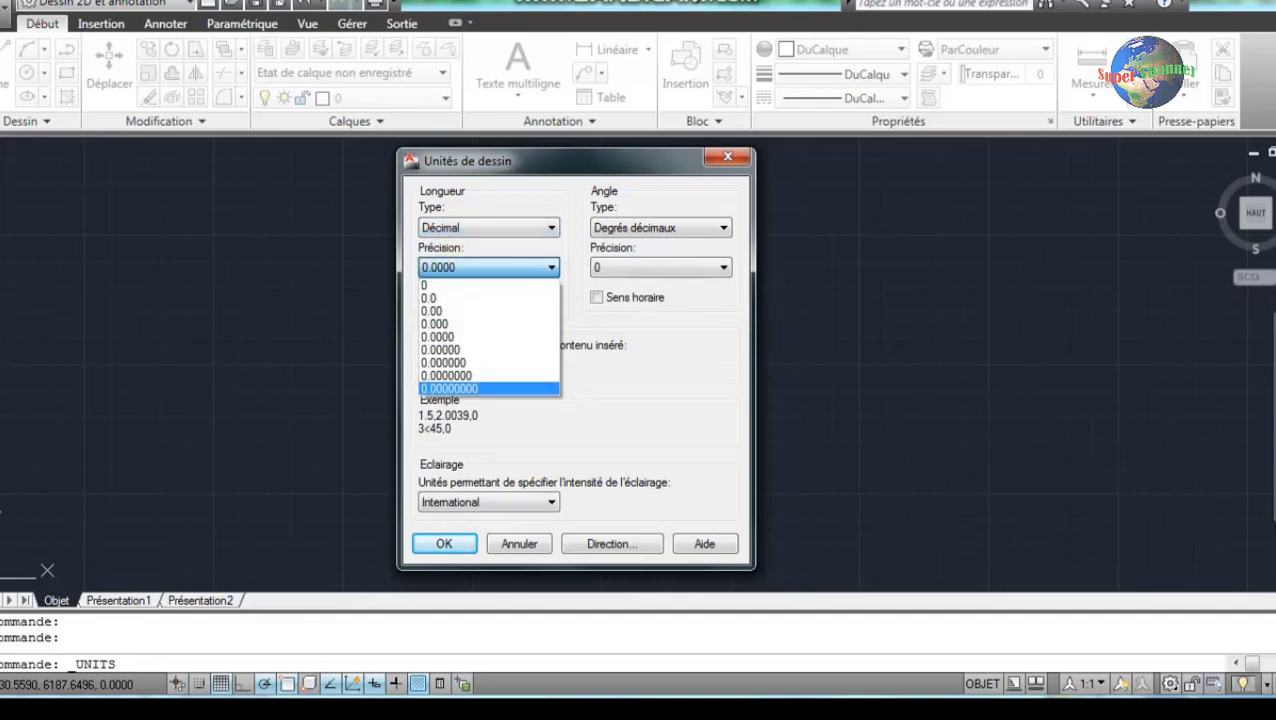
{"action": "left_click", "coordinate": [440, 337]}
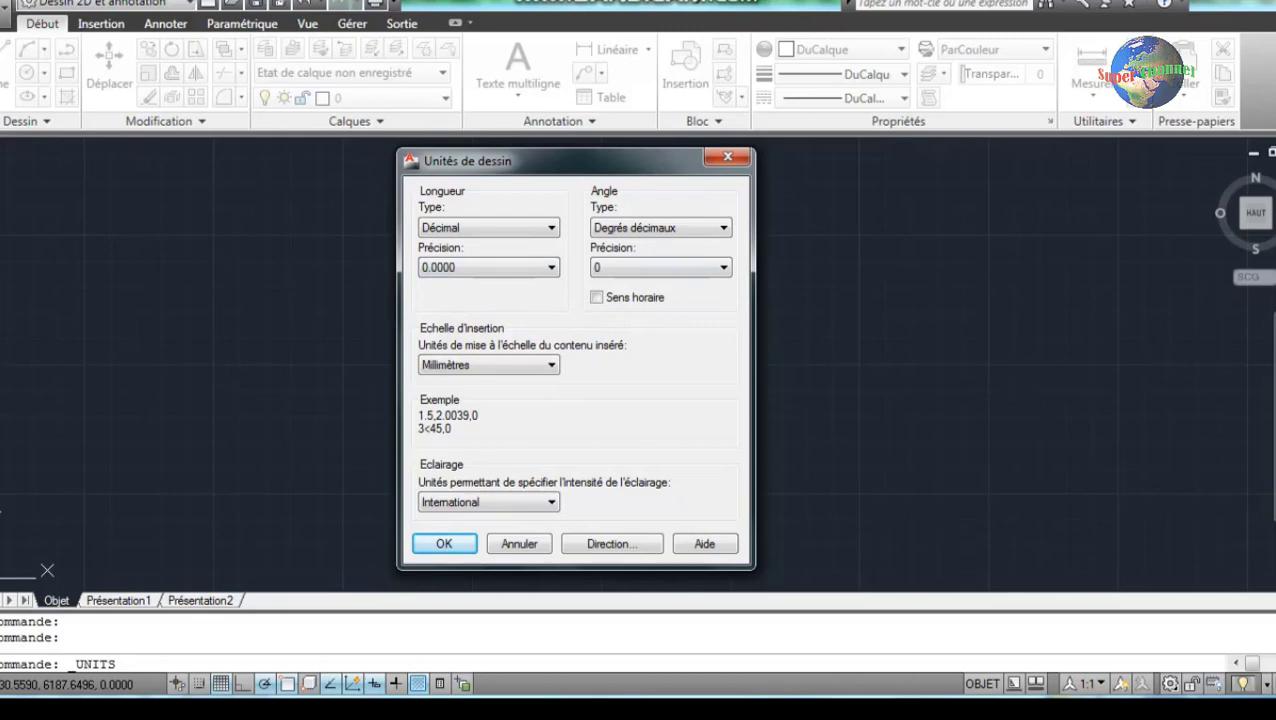
{"action": "left_click", "coordinate": [614, 266]}
{"action": "left_click", "coordinate": [614, 278]}
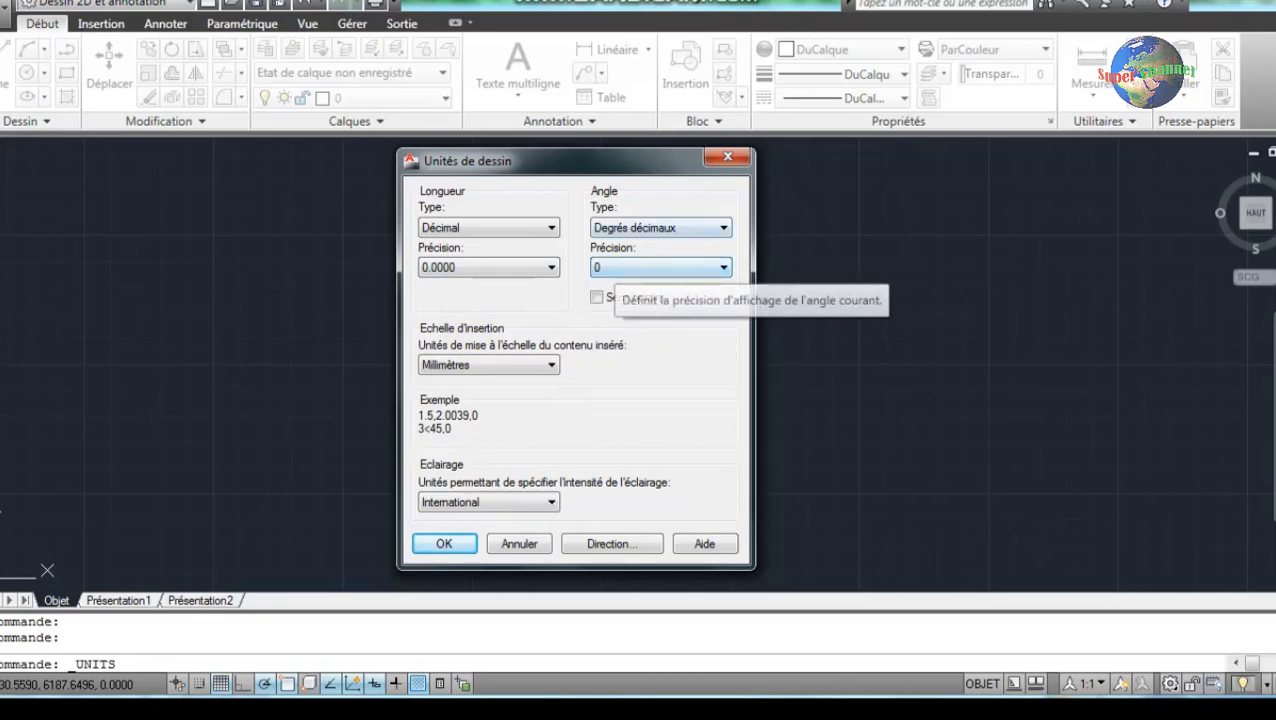
{"action": "left_click", "coordinate": [488, 364]}
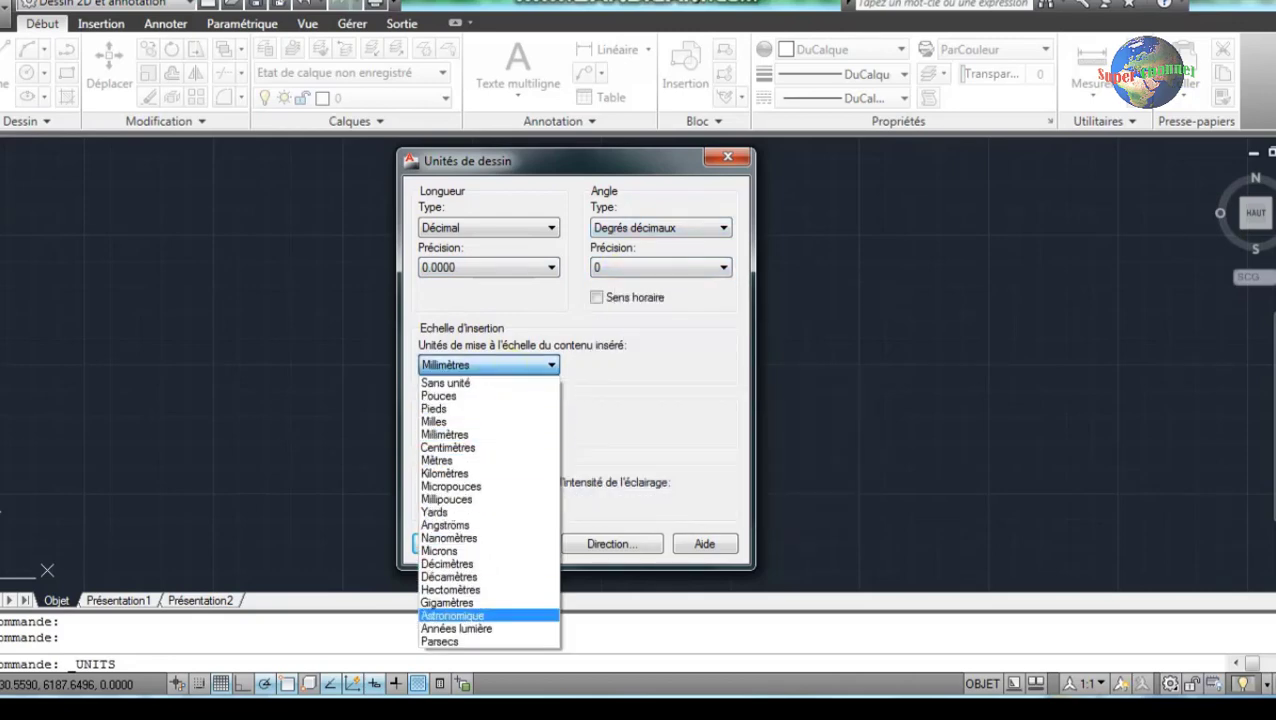
{"action": "left_click", "coordinate": [445, 434]}
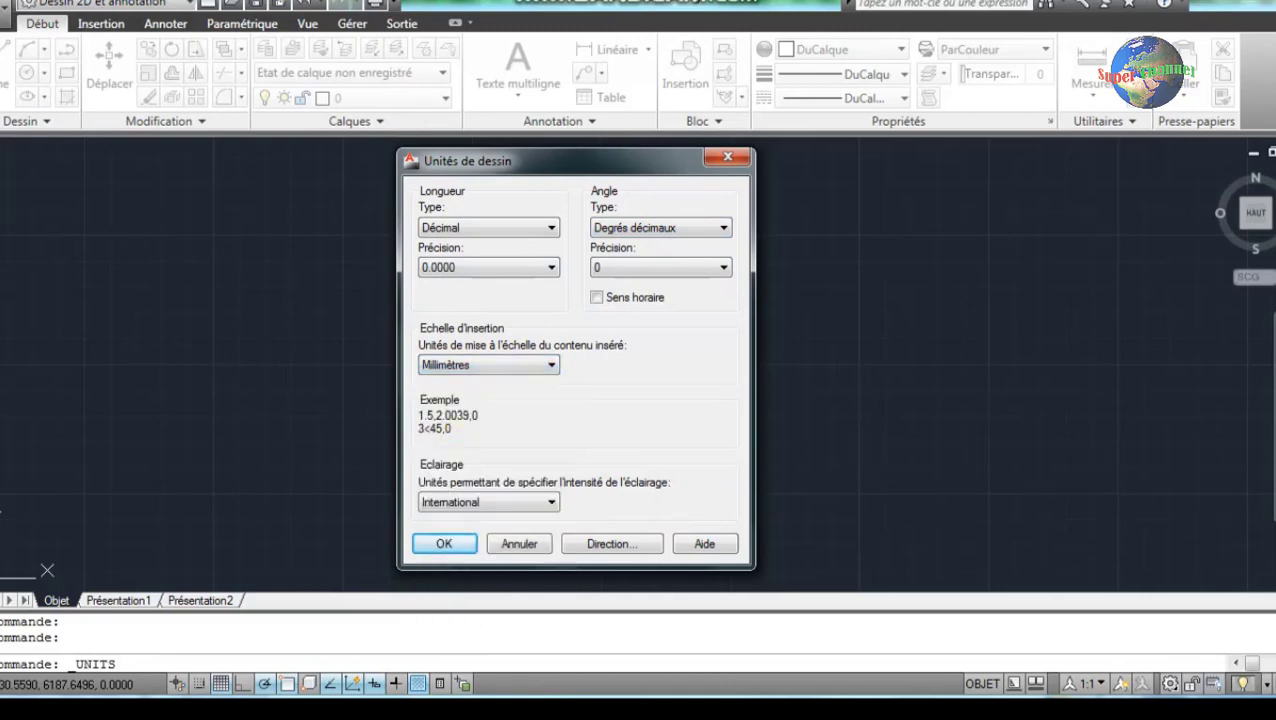
{"action": "left_click", "coordinate": [444, 543]}
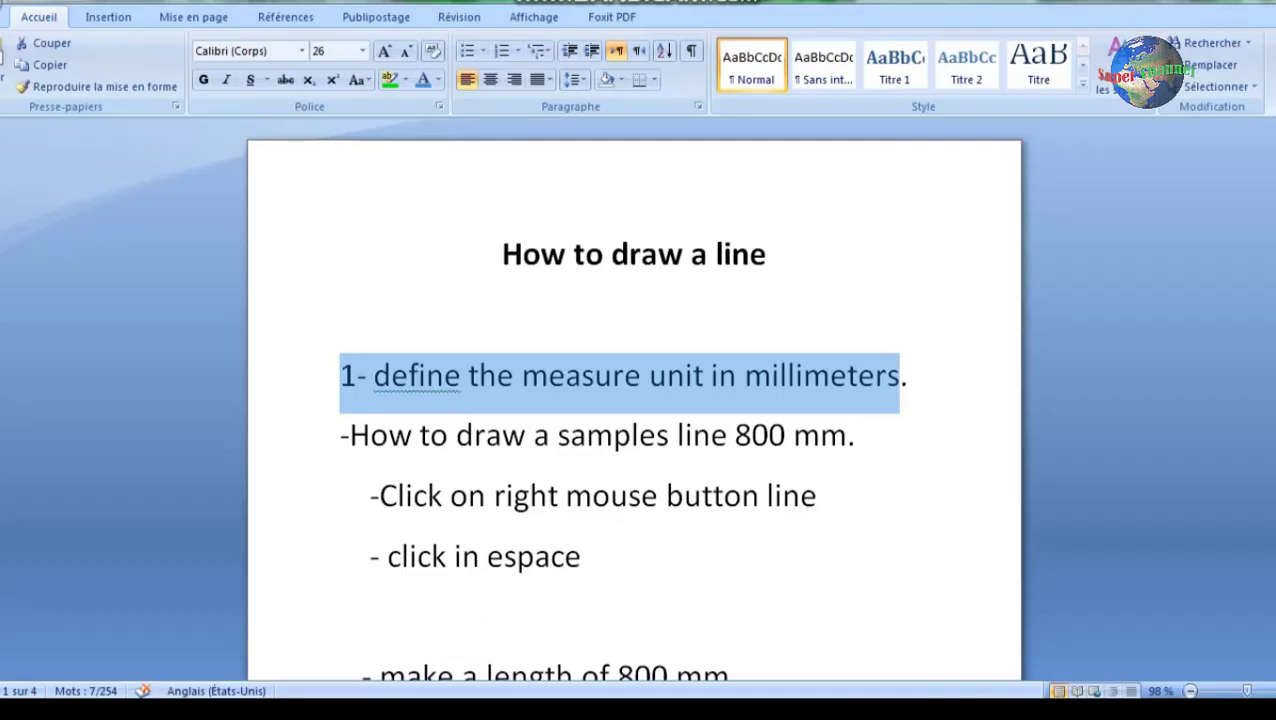
In the Word notes, highlight 'How', the 800 mm line and the right-mouse-button step.
{"action": "left_click", "coordinate": [443, 378]}
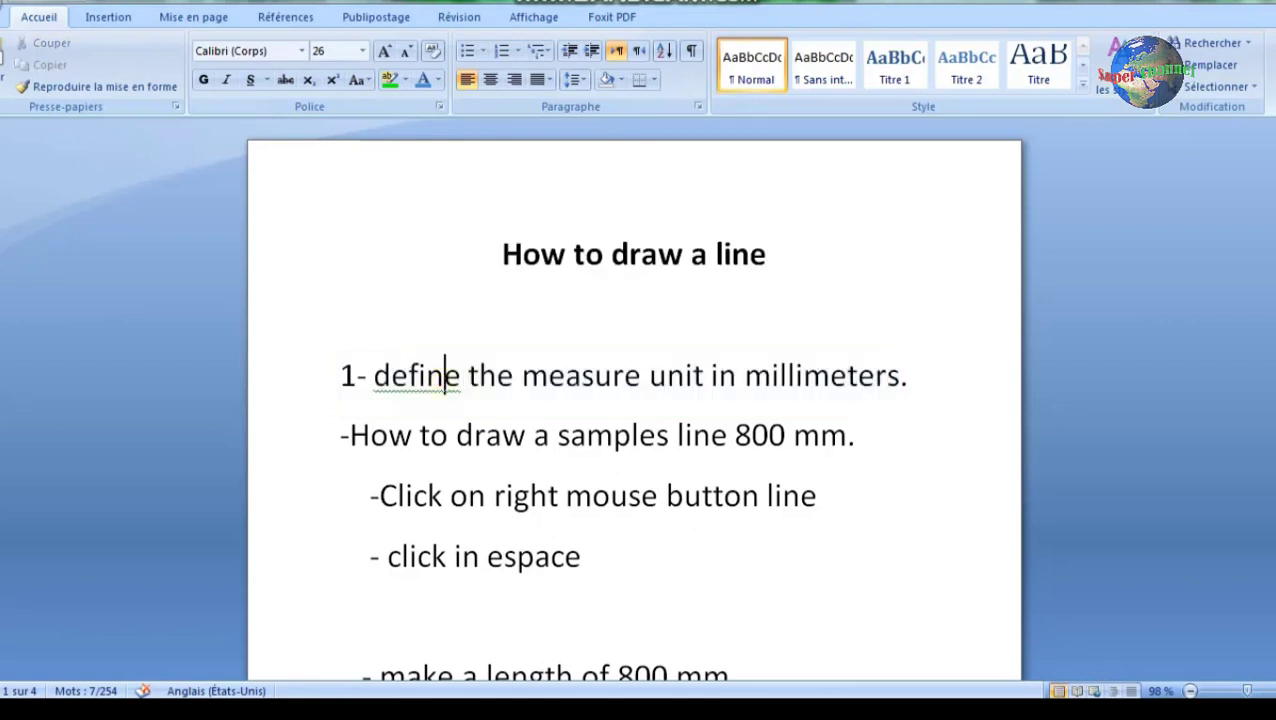
{"action": "left_click_drag", "start_coordinate": [340, 435], "coordinate": [413, 435]}
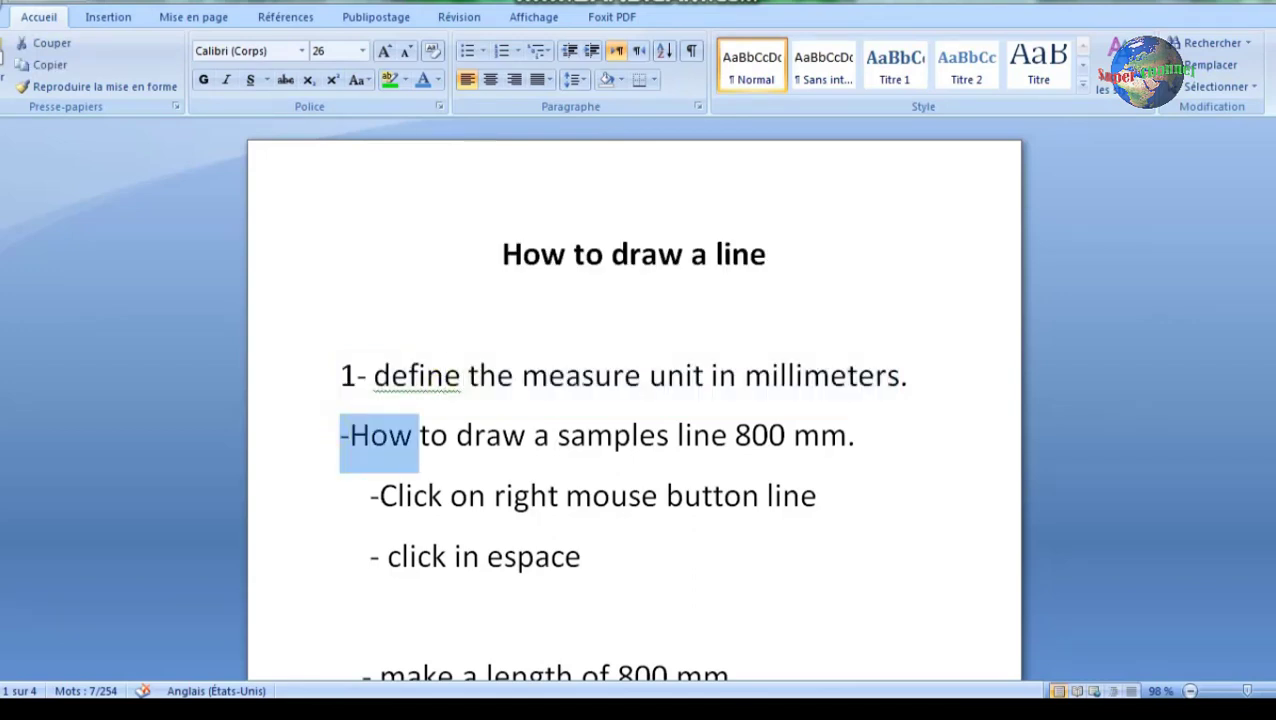
{"action": "left_click", "coordinate": [413, 435]}
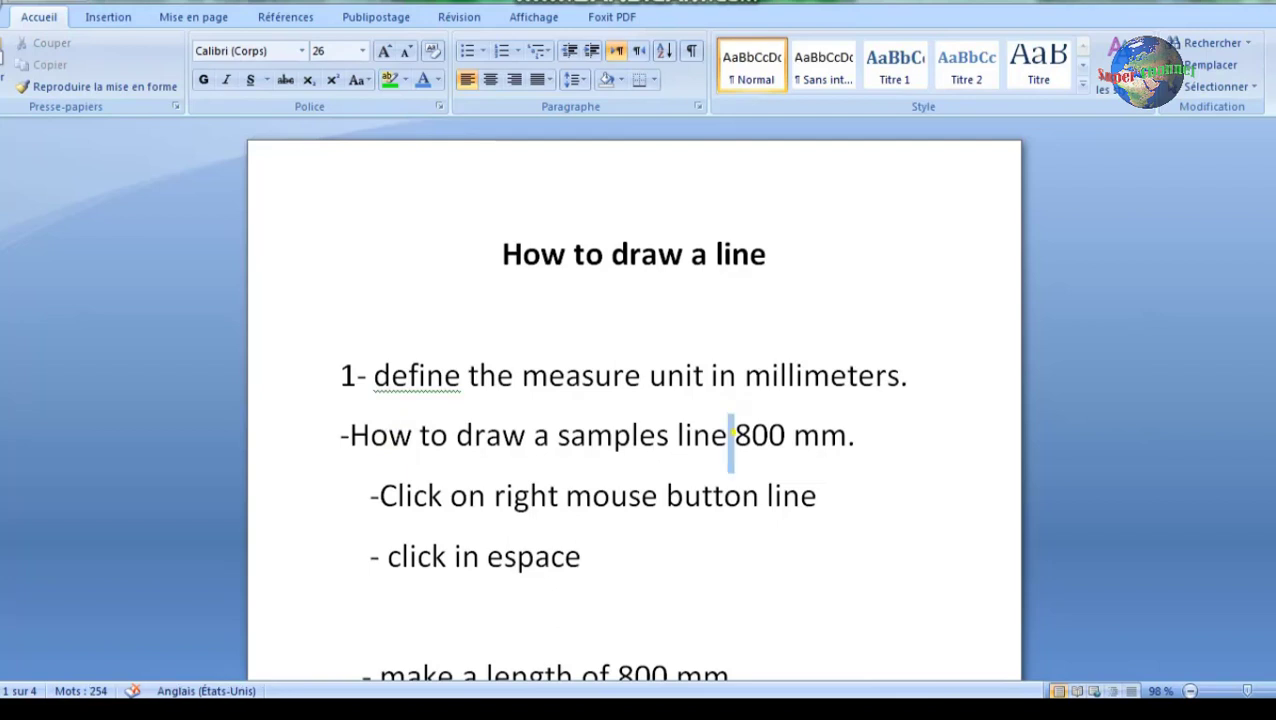
{"action": "left_click_drag", "start_coordinate": [677, 435], "coordinate": [847, 437]}
{"action": "left_click", "coordinate": [795, 437]}
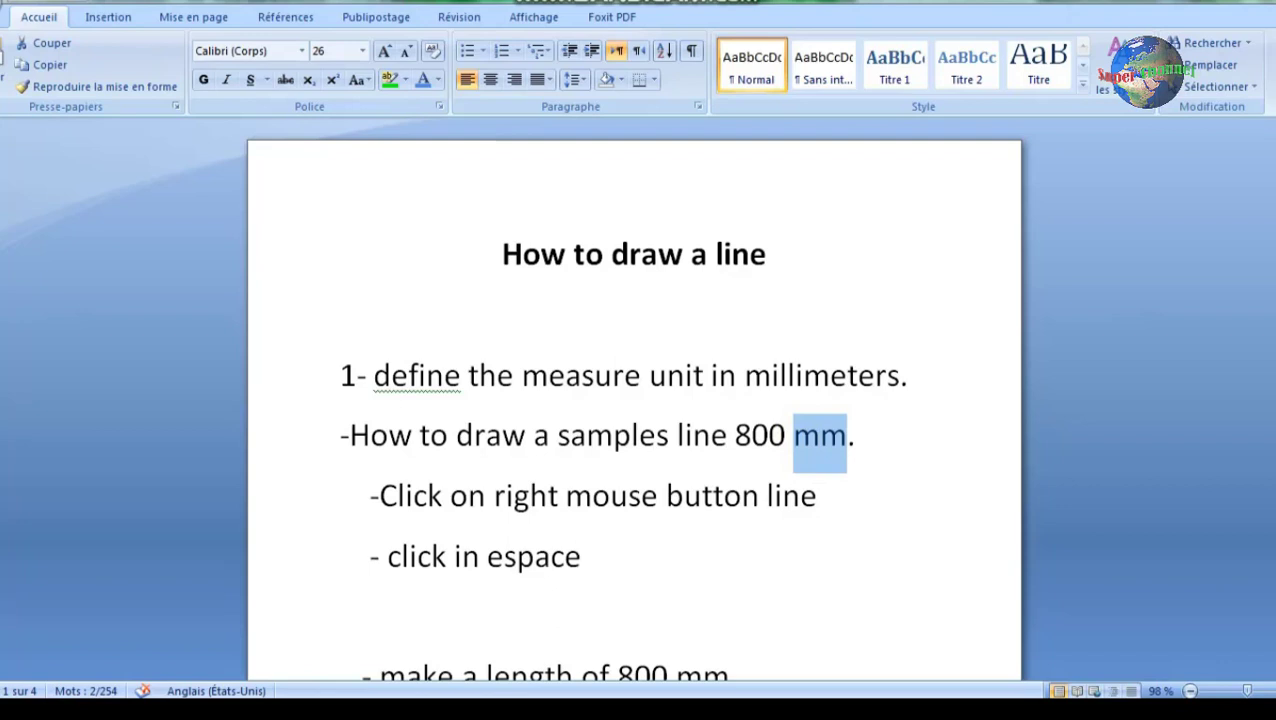
{"action": "left_click", "coordinate": [577, 516]}
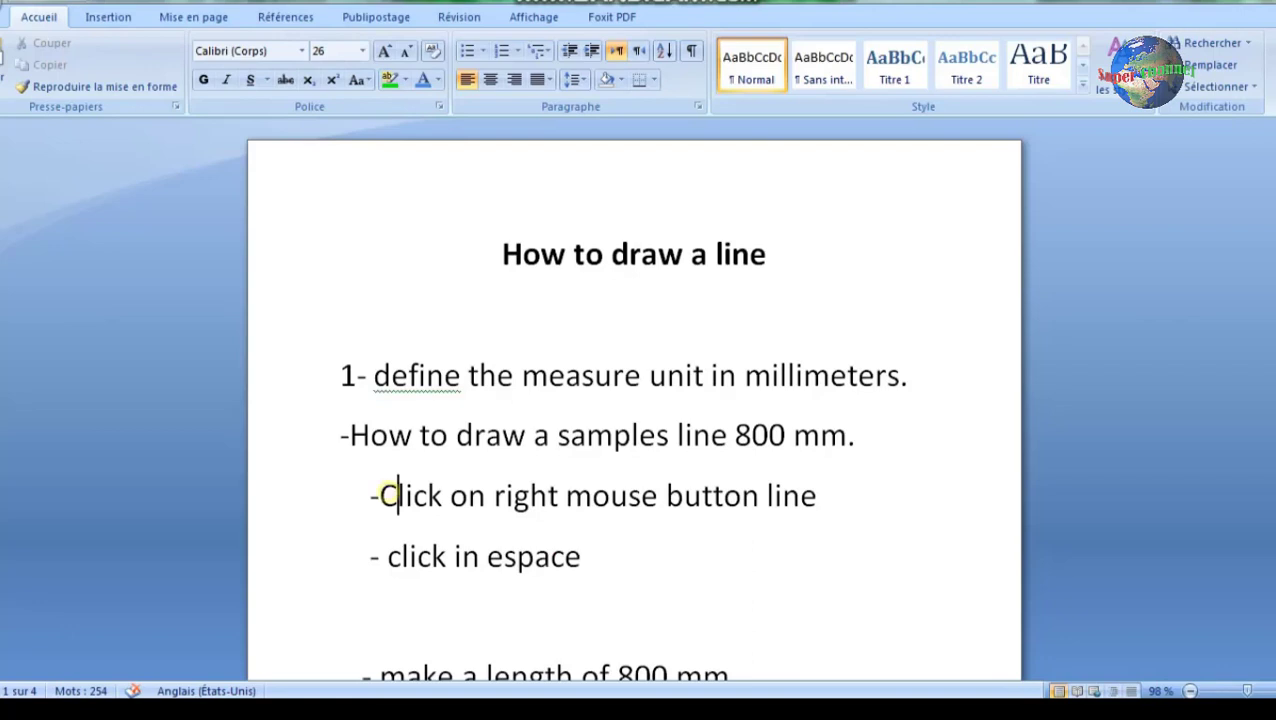
{"action": "left_click_drag", "start_coordinate": [379, 495], "coordinate": [817, 495]}
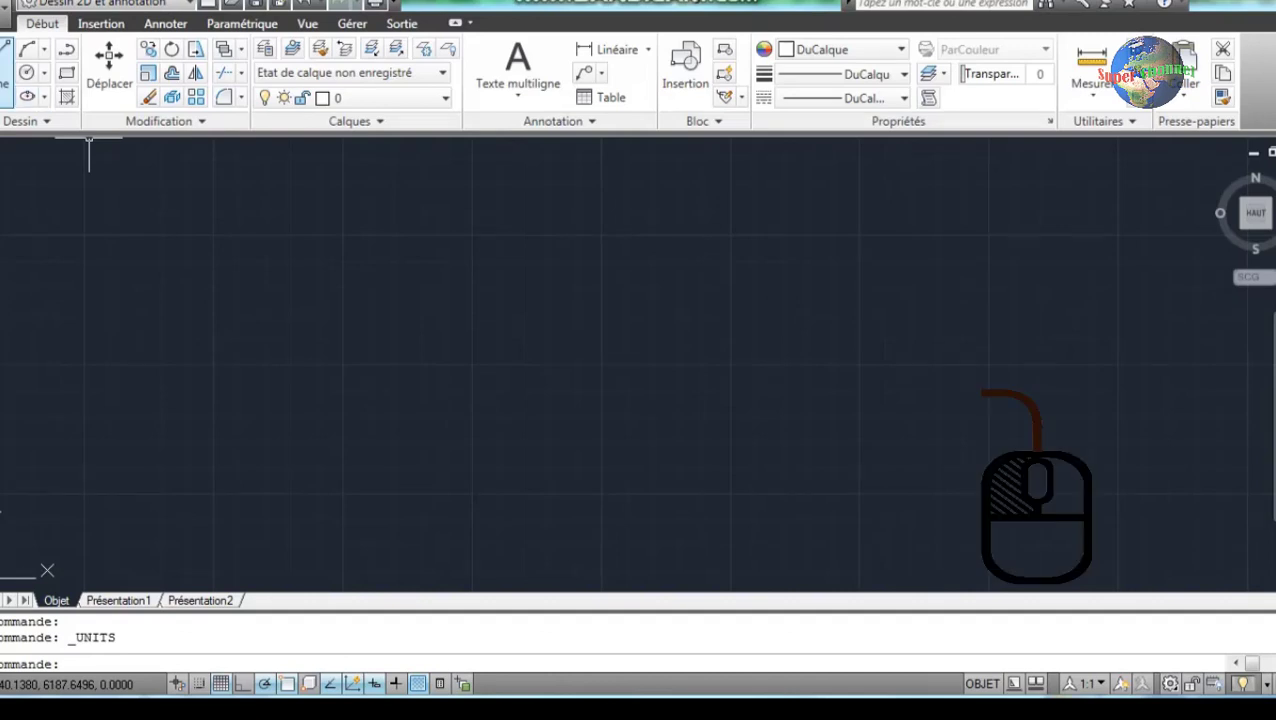
Start the LINE command in AutoCAD and highlight the word 'espace' in the notes.
{"action": "left_click", "coordinate": [27, 49]}
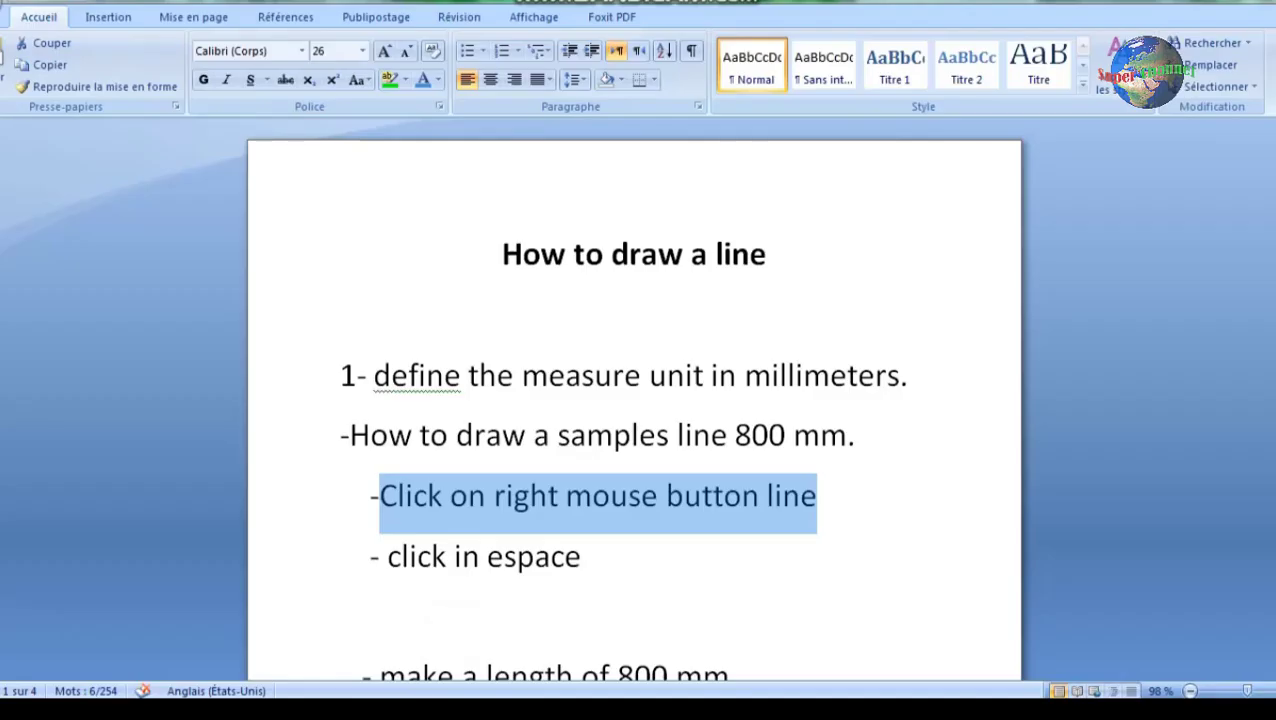
{"action": "left_click_drag", "start_coordinate": [370, 556], "coordinate": [581, 556]}
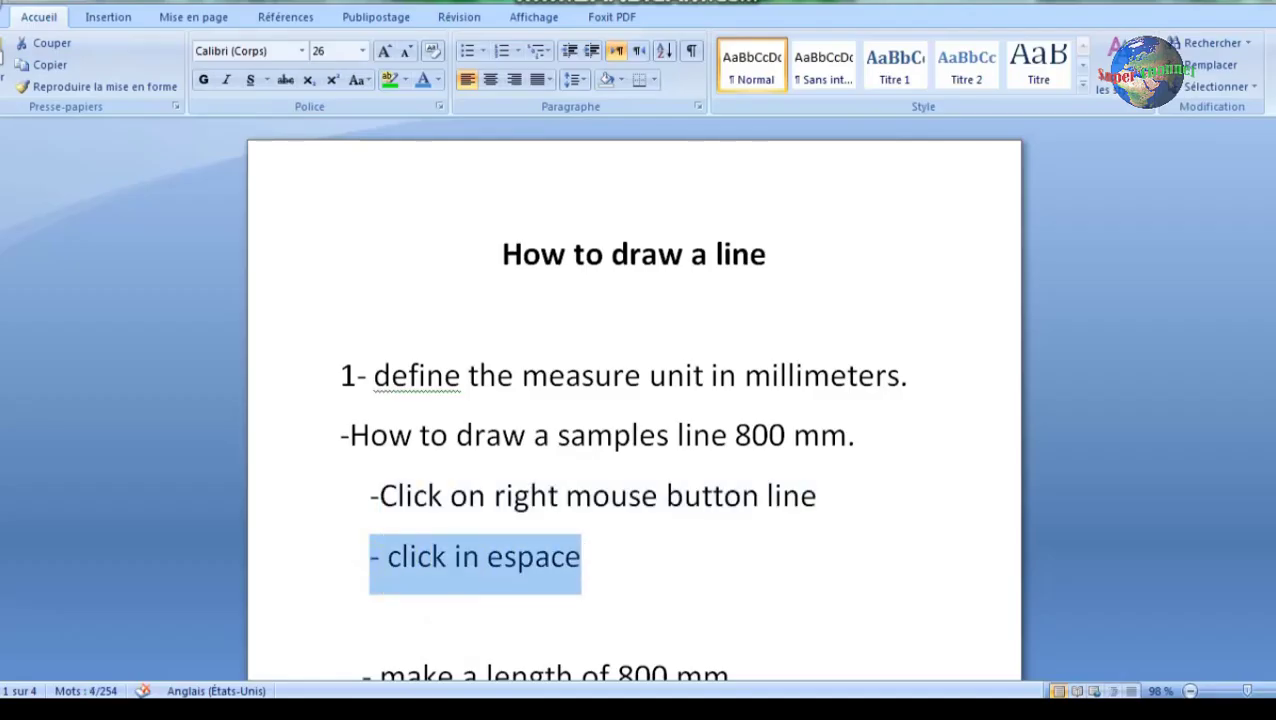
{"action": "key", "text": "alt+shift"}
{"action": "left_click", "coordinate": [515, 556]}
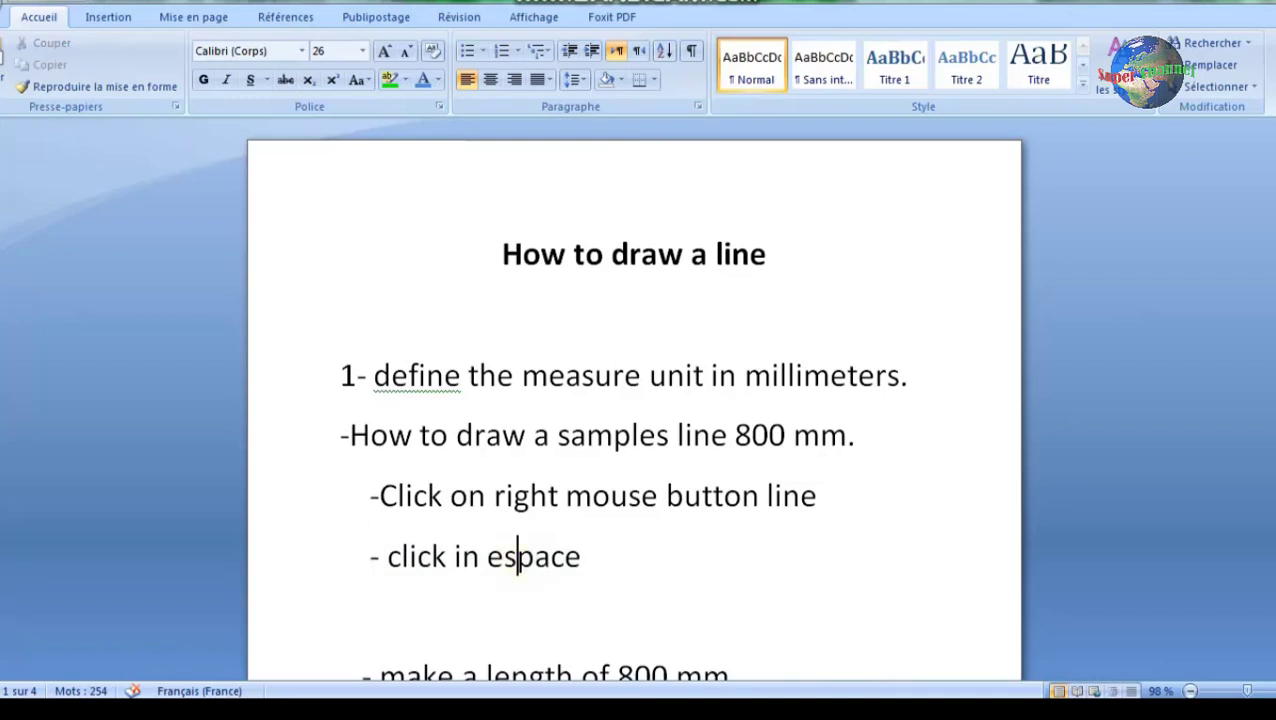
{"action": "left_click_drag", "start_coordinate": [486, 556], "coordinate": [580, 556]}
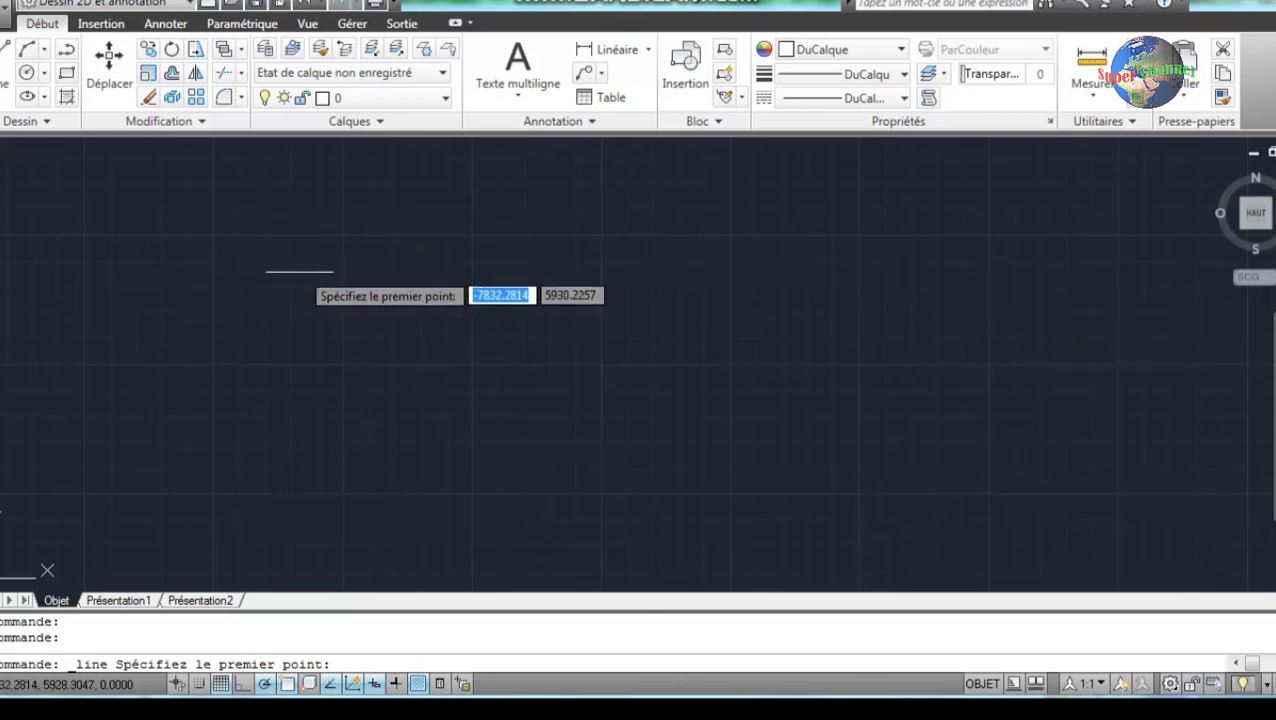
Set the new line's first point in the drawing area.
{"action": "left_click", "coordinate": [285, 308]}
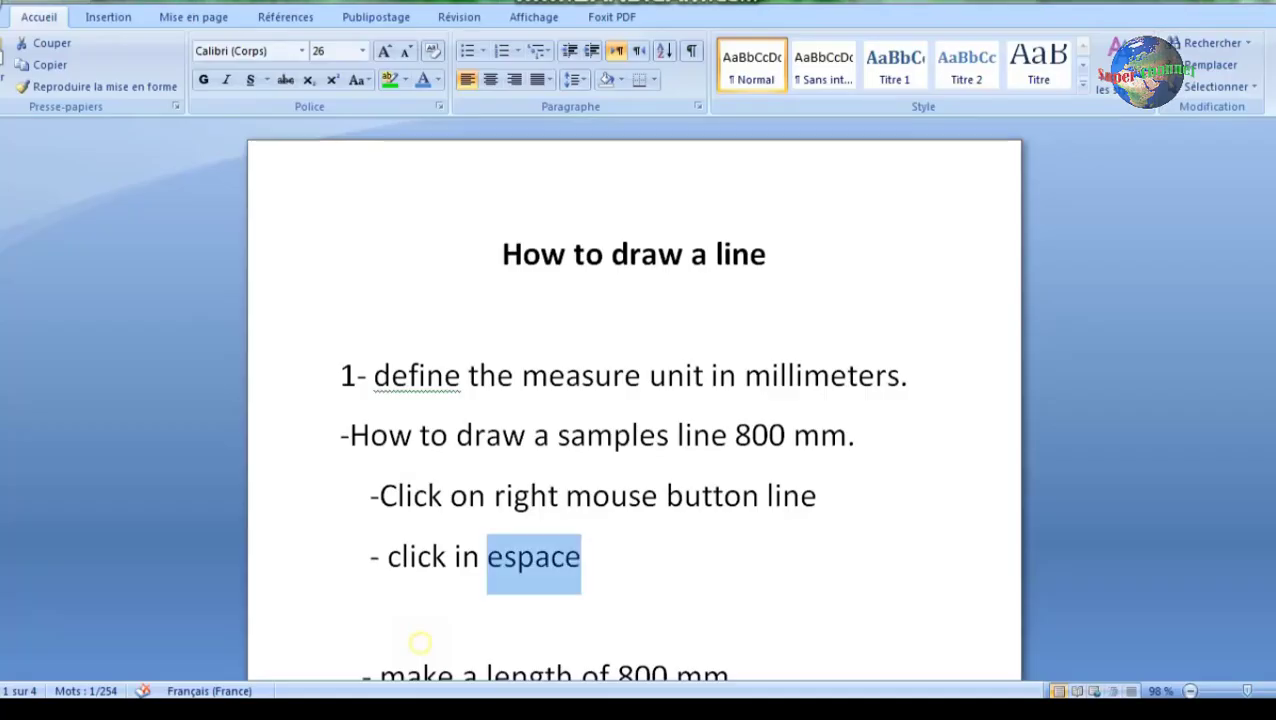
Scroll the notes down and highlight 'make a length of 800 mm'.
{"action": "scroll", "coordinate": [420, 642], "scroll_direction": "down", "scroll_amount": 2}
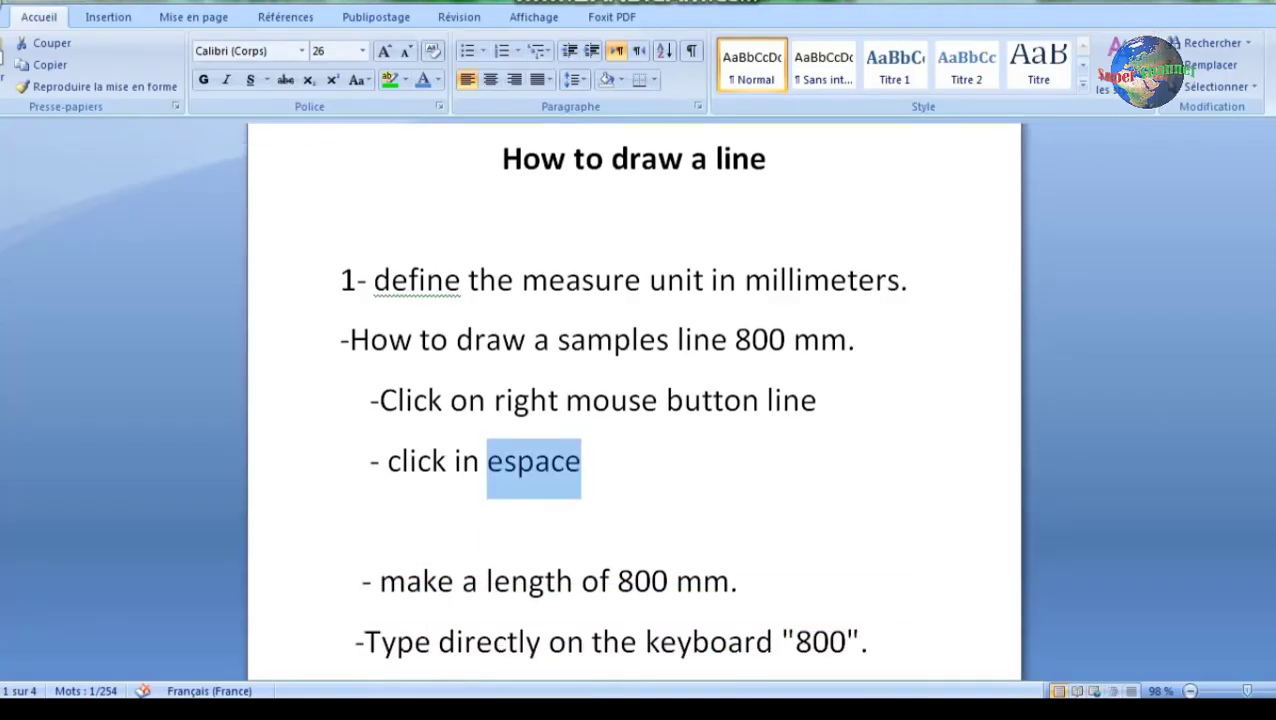
{"action": "scroll", "coordinate": [634, 400], "scroll_direction": "down", "scroll_amount": 1}
{"action": "left_click_drag", "start_coordinate": [380, 533], "coordinate": [730, 533]}
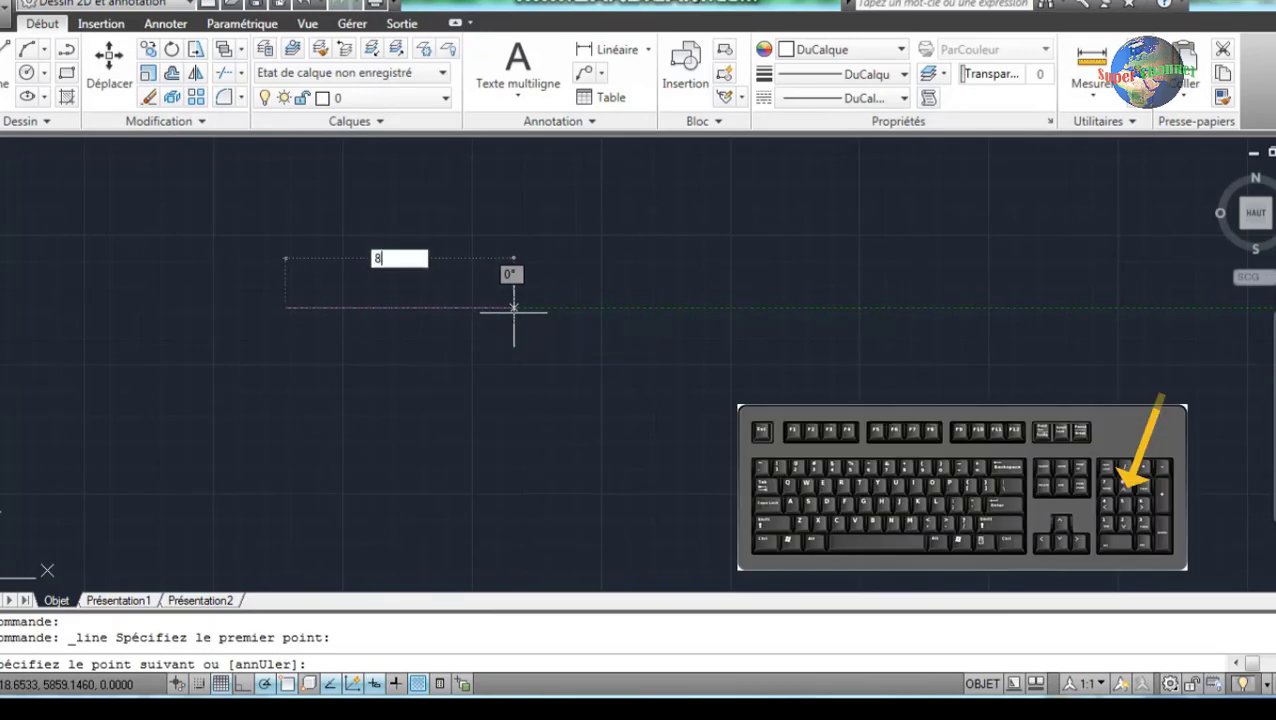
Enter 800 as the length of the first horizontal line segment.
{"action": "type", "text": "800"}
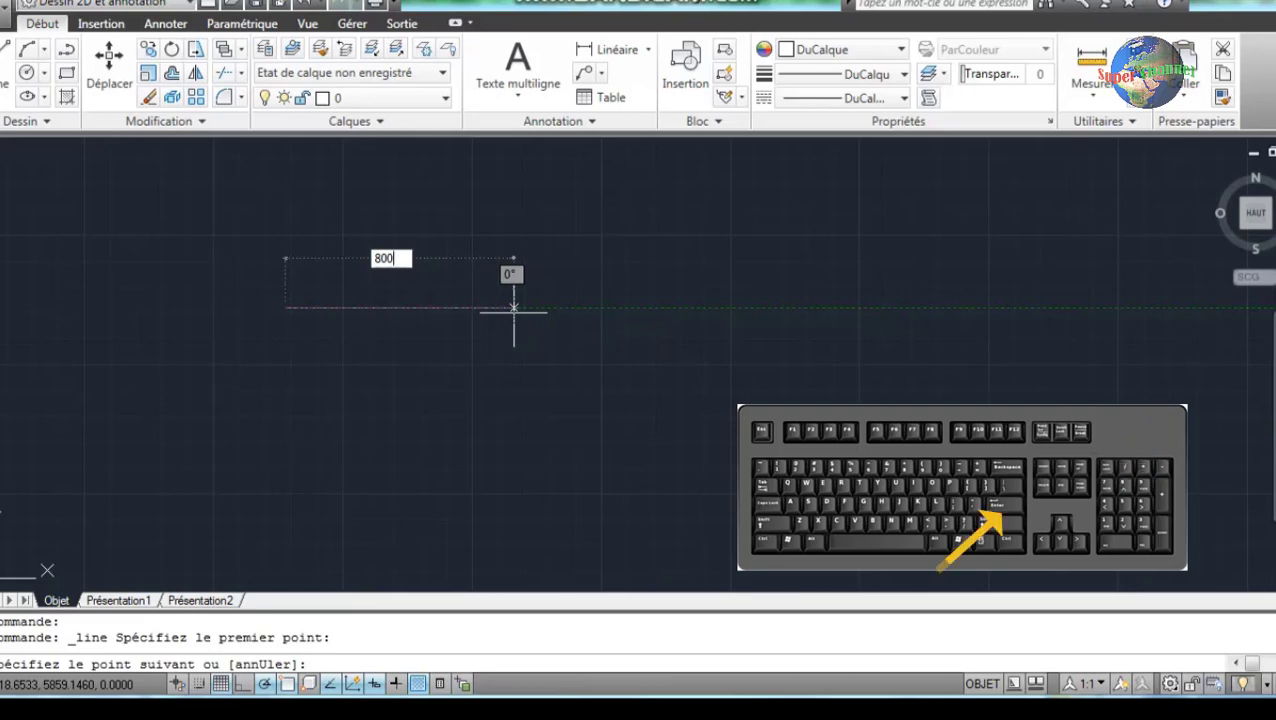
{"action": "key", "text": "Return"}
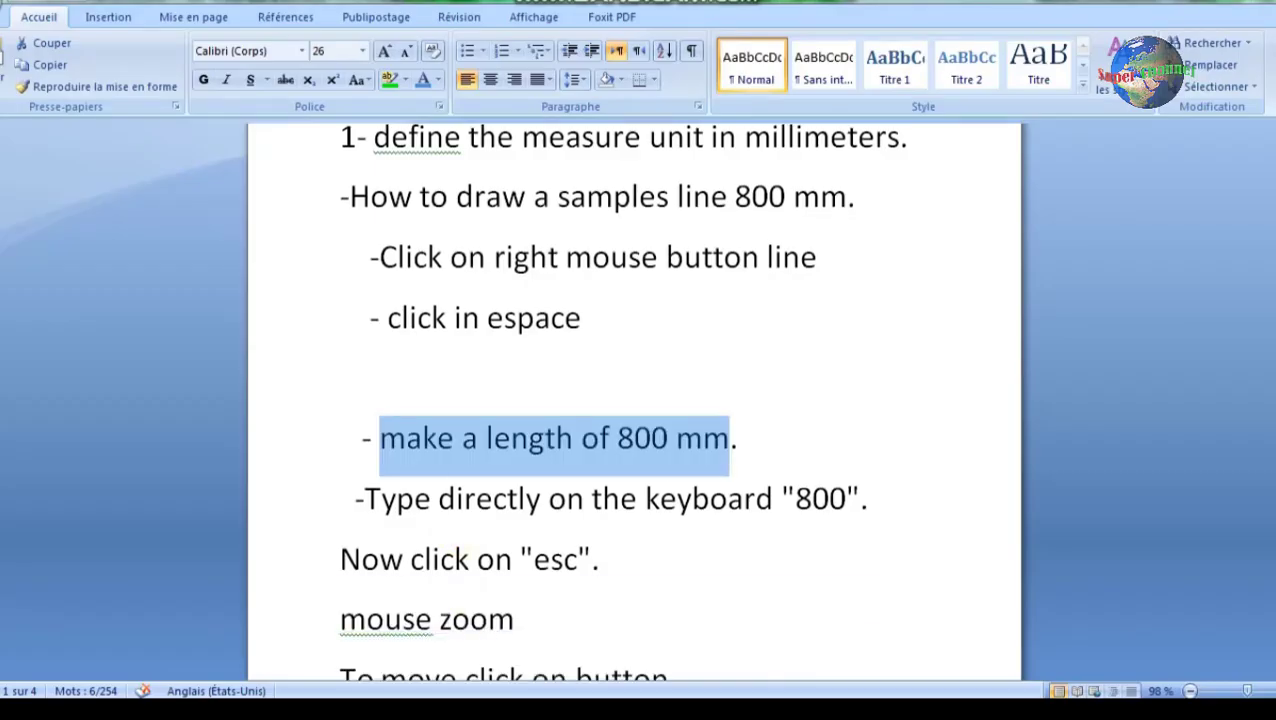
Highlight 'keyboard', '800', 'Now click on' and 'esc' in the Word notes.
{"action": "left_click", "coordinate": [408, 500]}
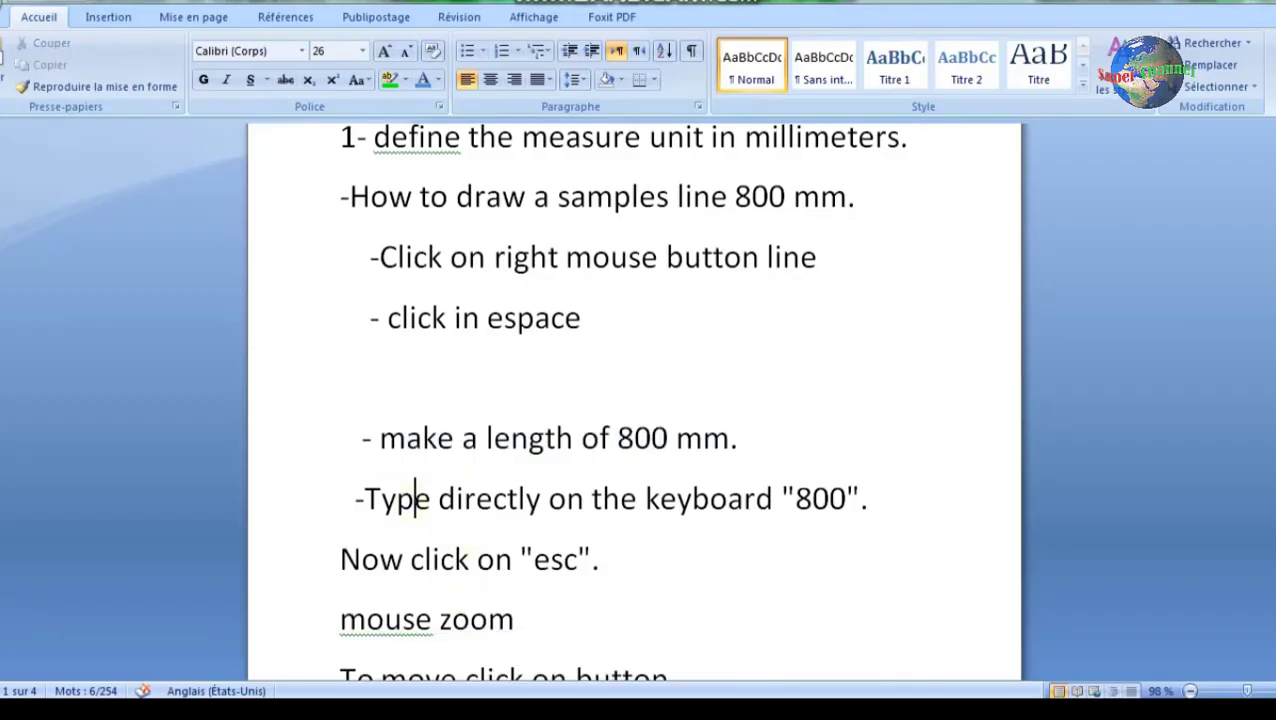
{"action": "left_click_drag", "start_coordinate": [365, 498], "coordinate": [845, 498]}
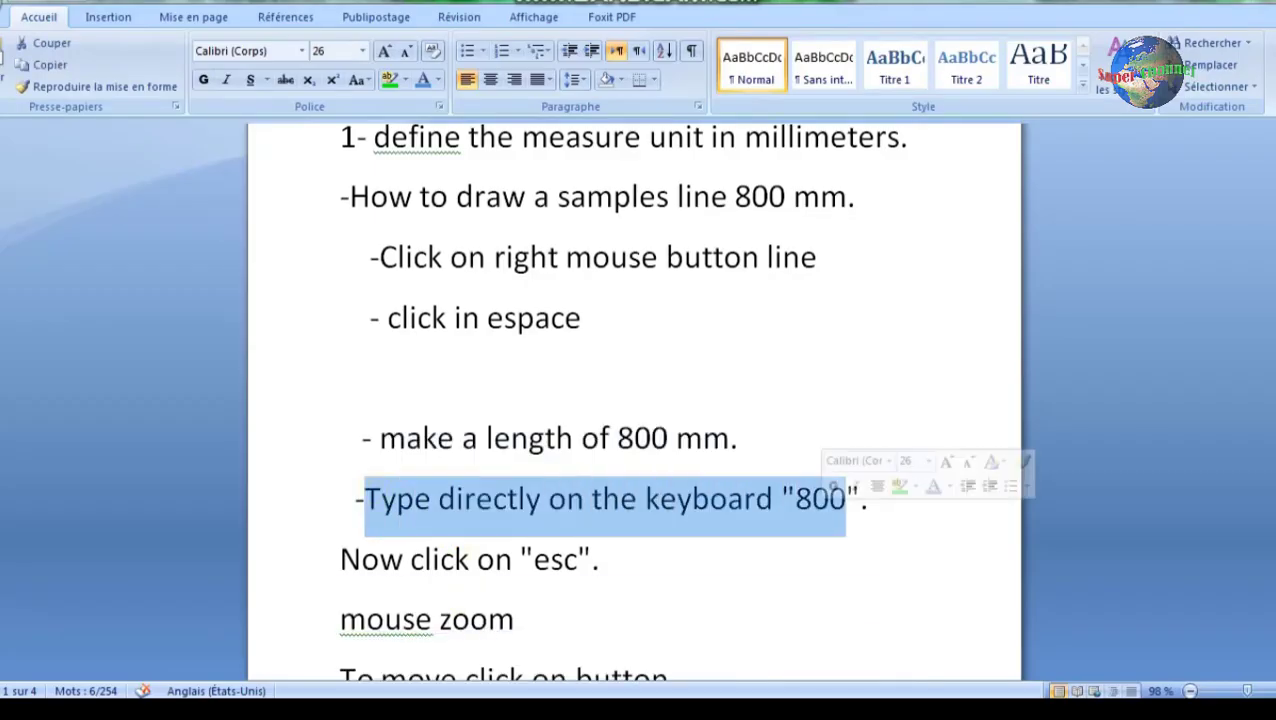
{"action": "left_click", "coordinate": [618, 498]}
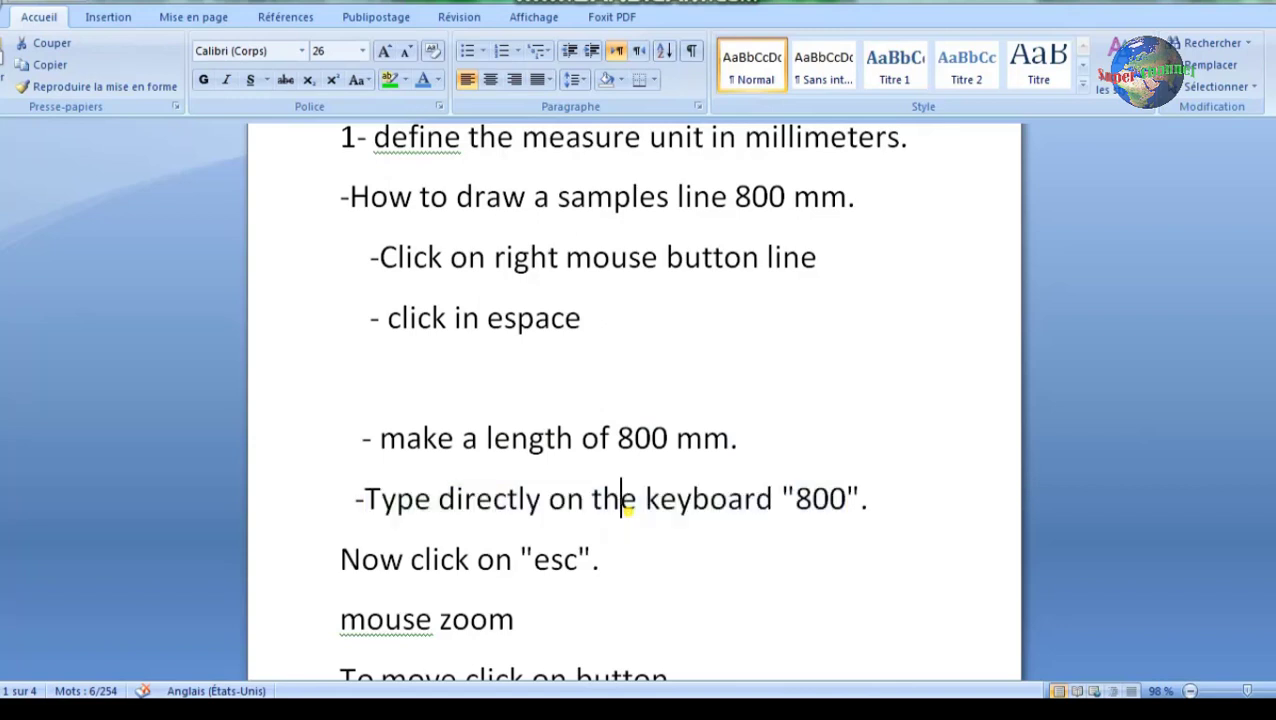
{"action": "left_click_drag", "start_coordinate": [645, 498], "coordinate": [773, 498]}
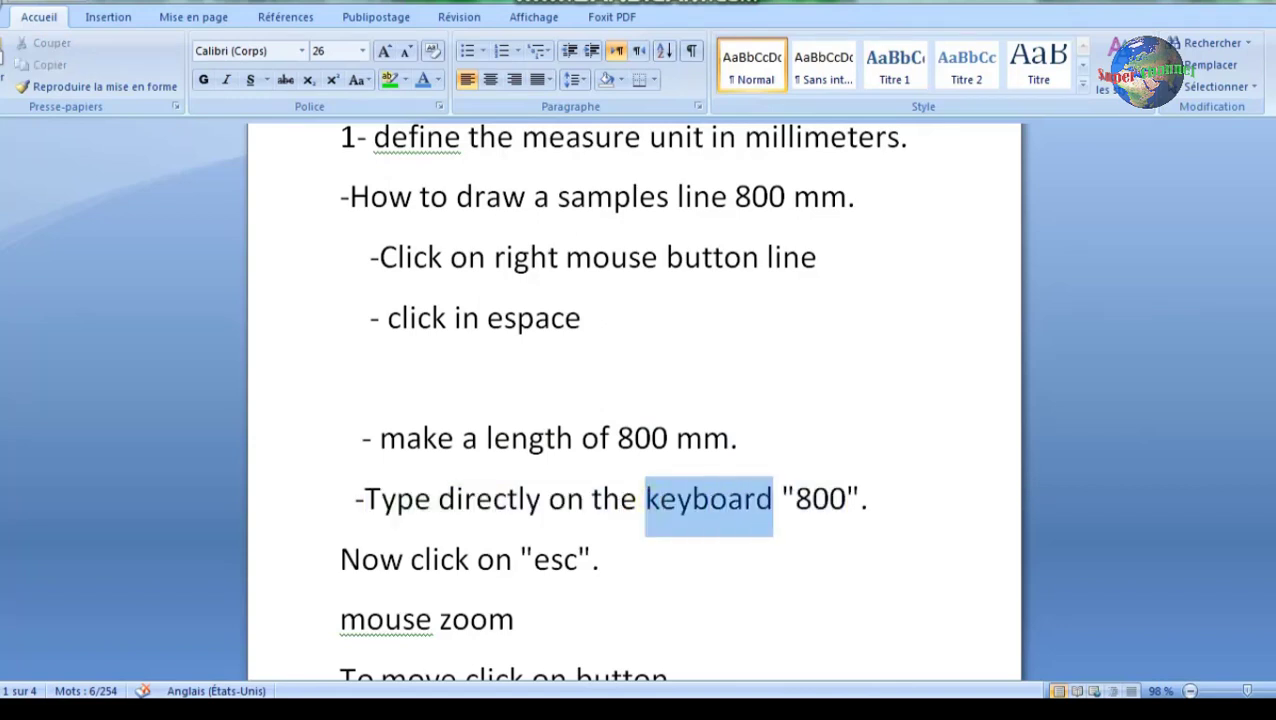
{"action": "left_click", "coordinate": [756, 498]}
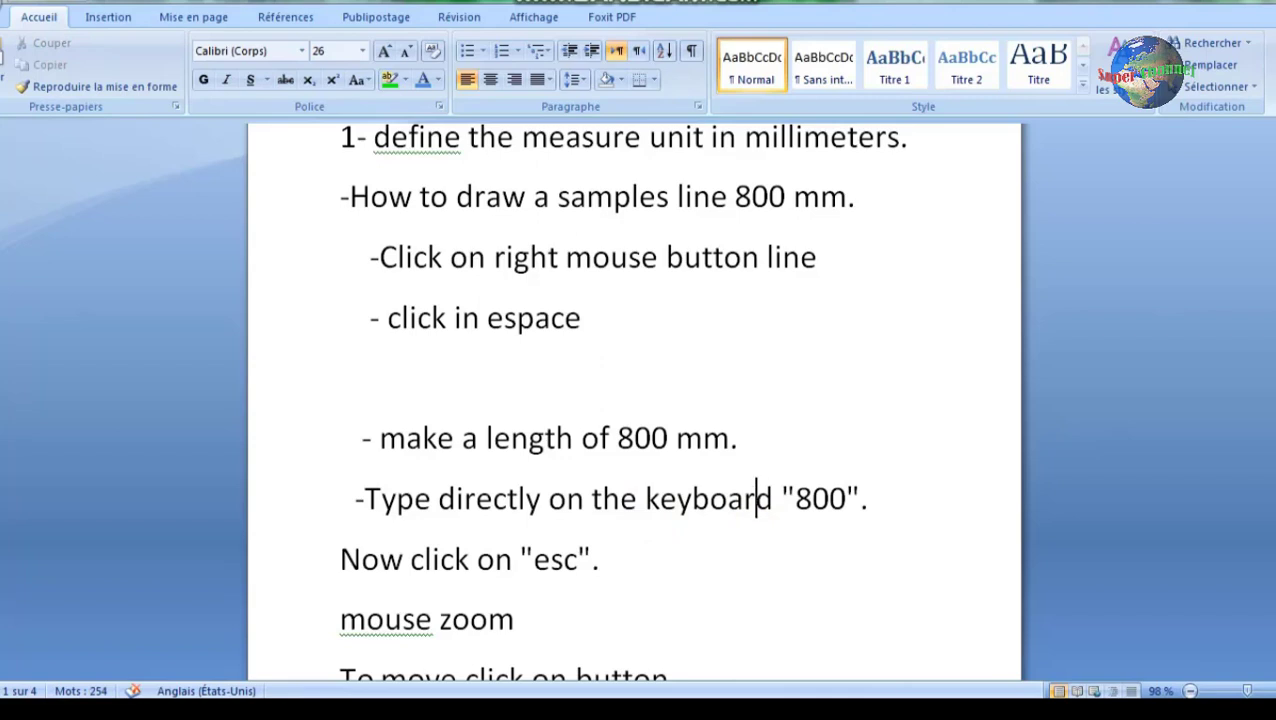
{"action": "left_click_drag", "start_coordinate": [792, 498], "coordinate": [846, 498]}
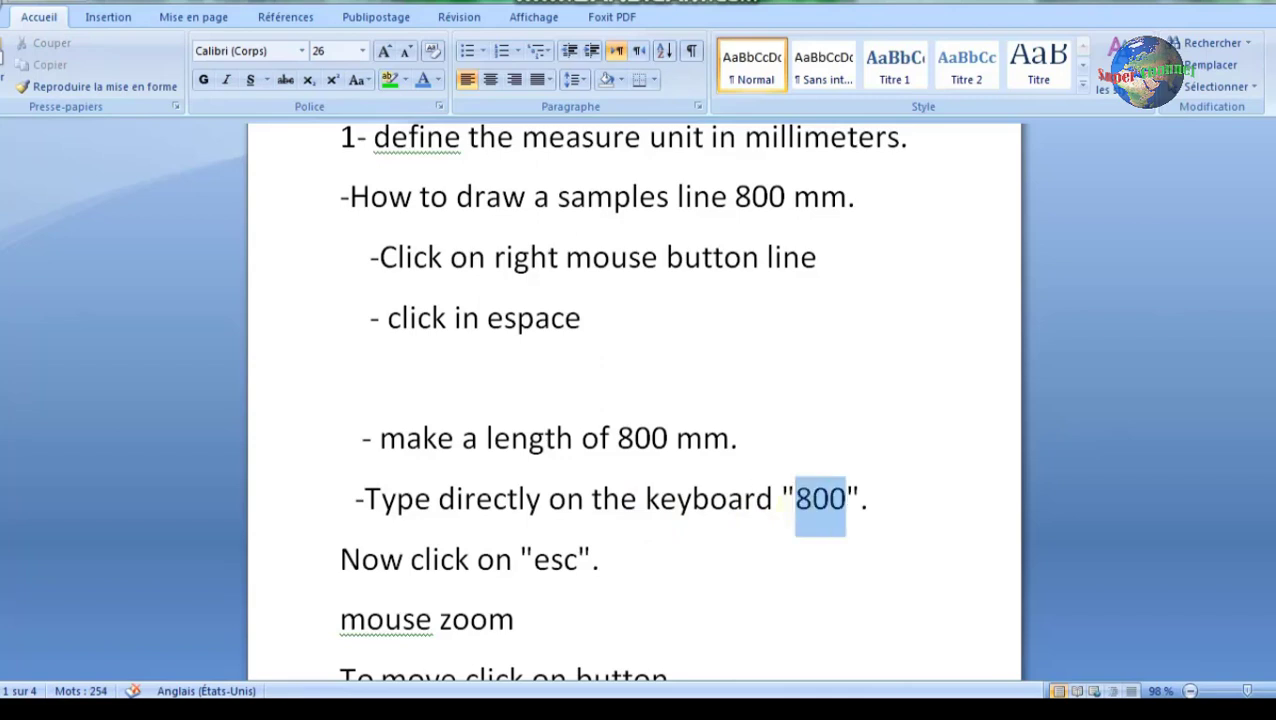
{"action": "left_click", "coordinate": [756, 498]}
{"action": "left_click_drag", "start_coordinate": [341, 559], "coordinate": [519, 562]}
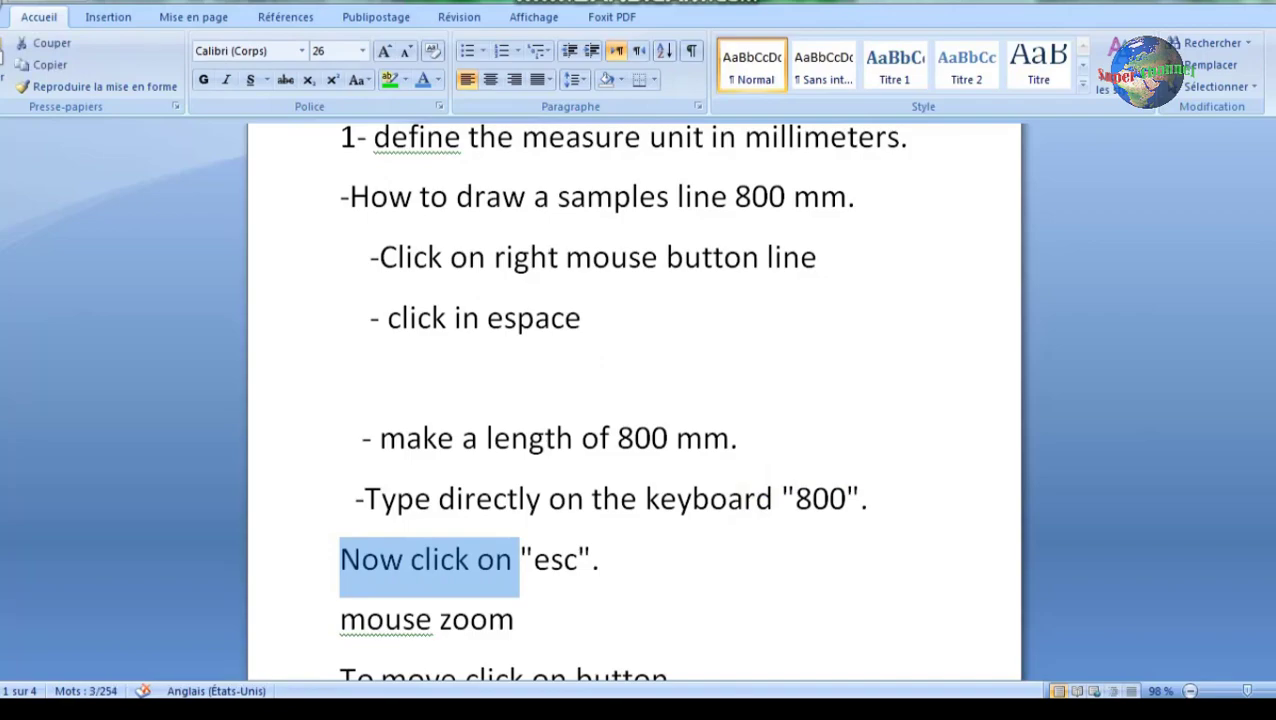
{"action": "double_click", "coordinate": [549, 559]}
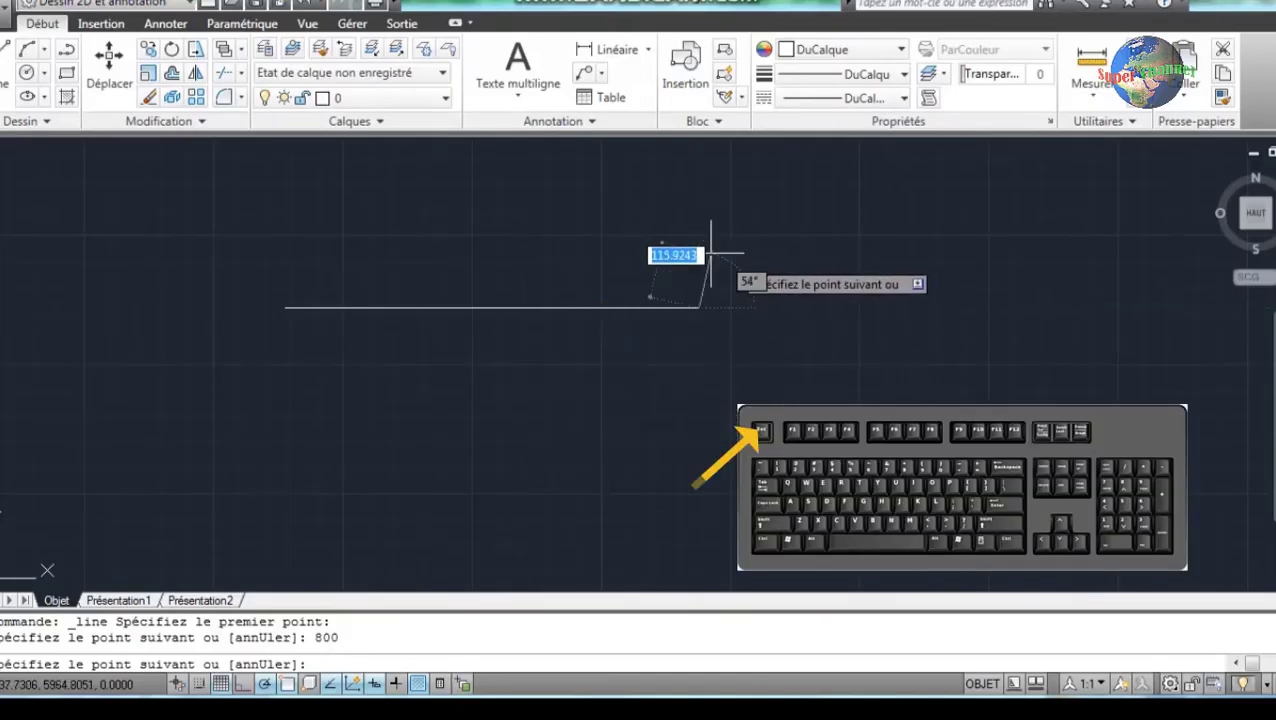
Cancel the LINE command with Esc, leaving only the 800 mm line.
{"action": "key", "text": "Escape"}
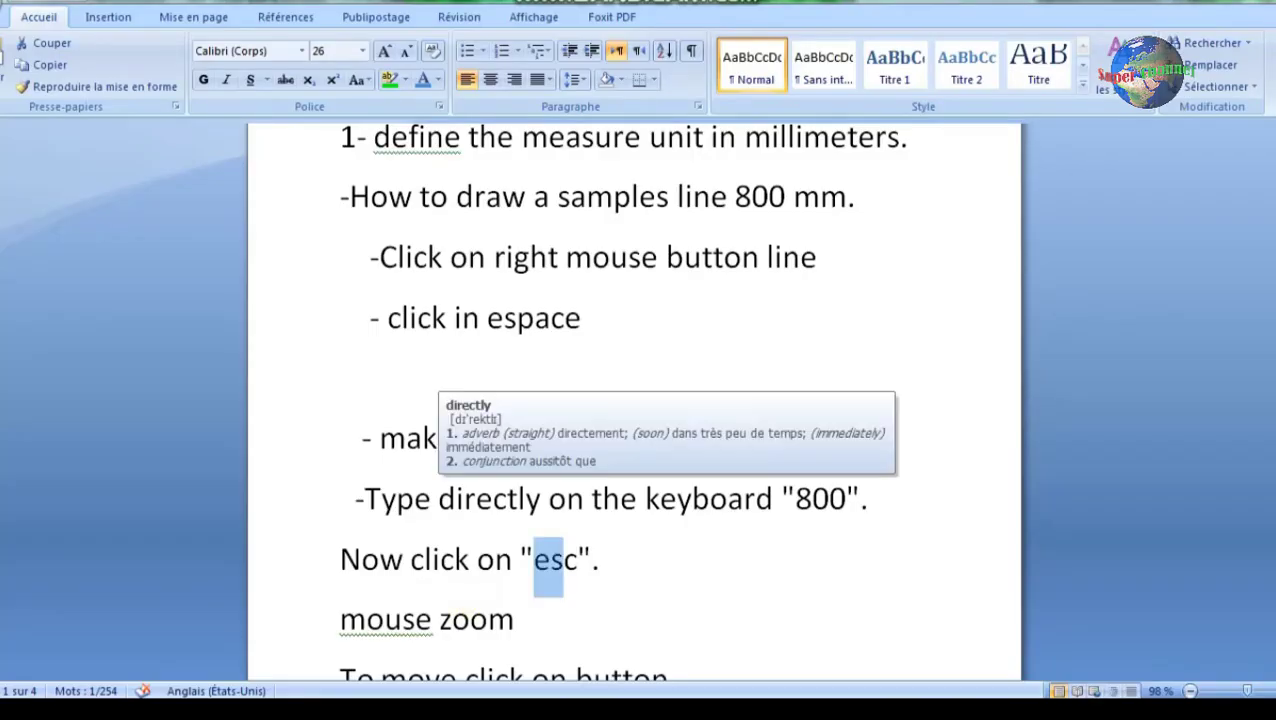
Highlight the mouse zoom line in the notes and return to AutoCAD.
{"action": "left_click", "coordinate": [520, 498]}
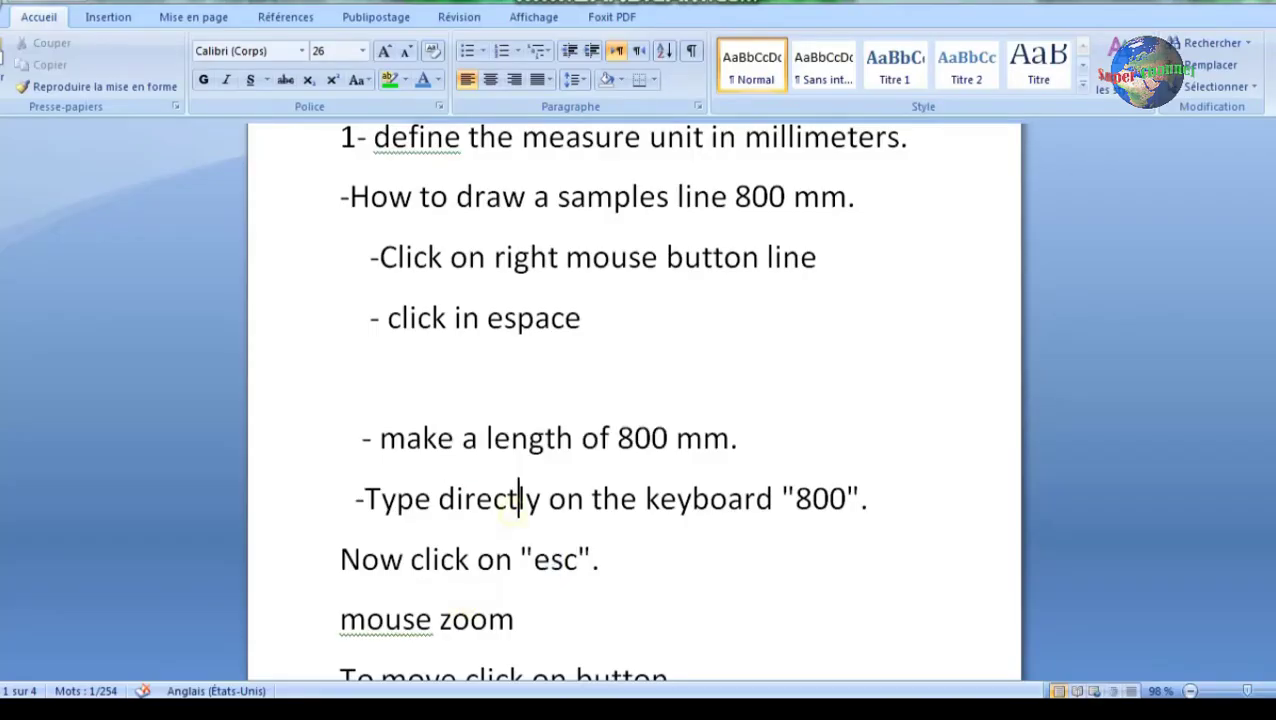
{"action": "scroll", "coordinate": [520, 498], "scroll_direction": "down", "scroll_amount": 1}
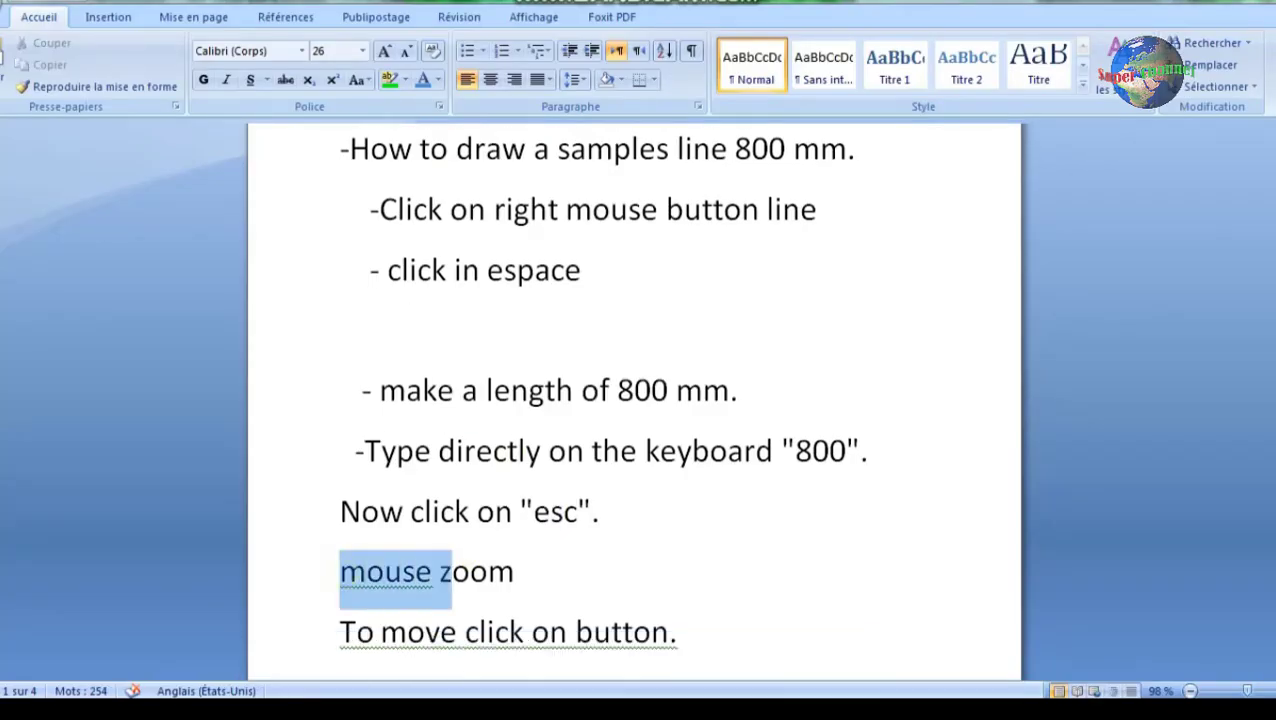
{"action": "left_click_drag", "start_coordinate": [340, 571], "coordinate": [534, 575]}
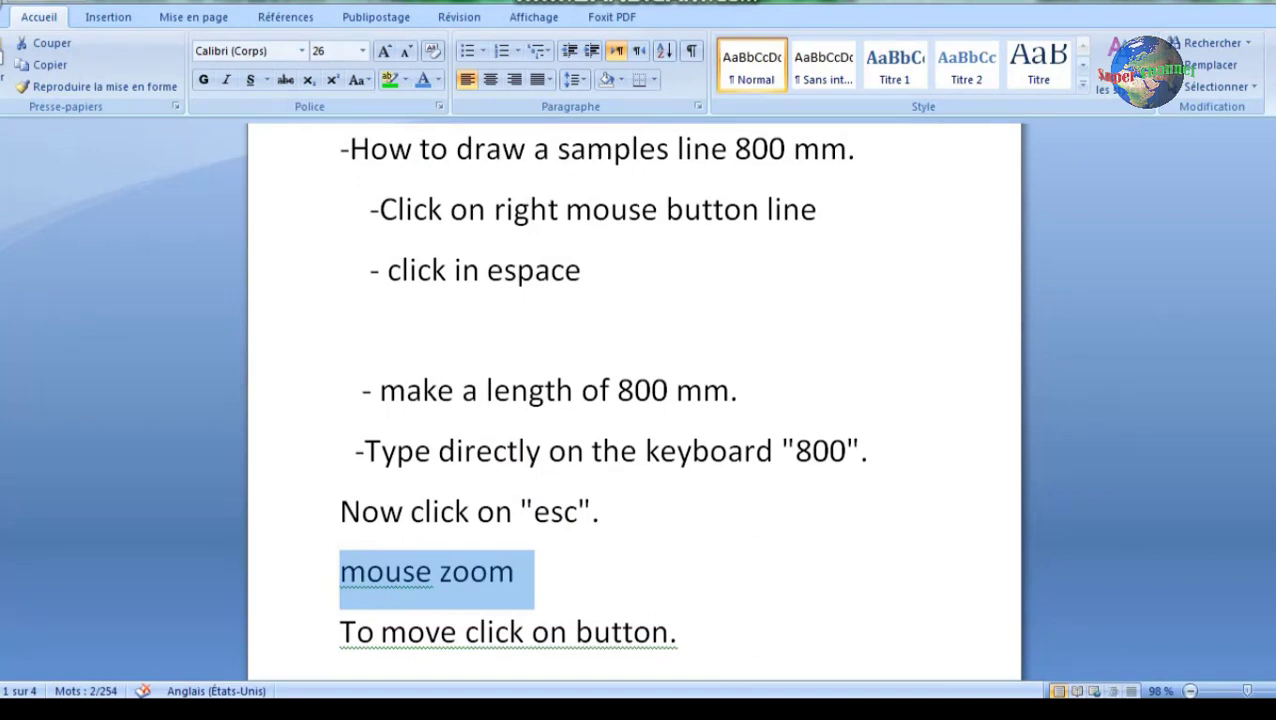
{"action": "left_click_drag", "start_coordinate": [359, 592], "coordinate": [534, 578]}
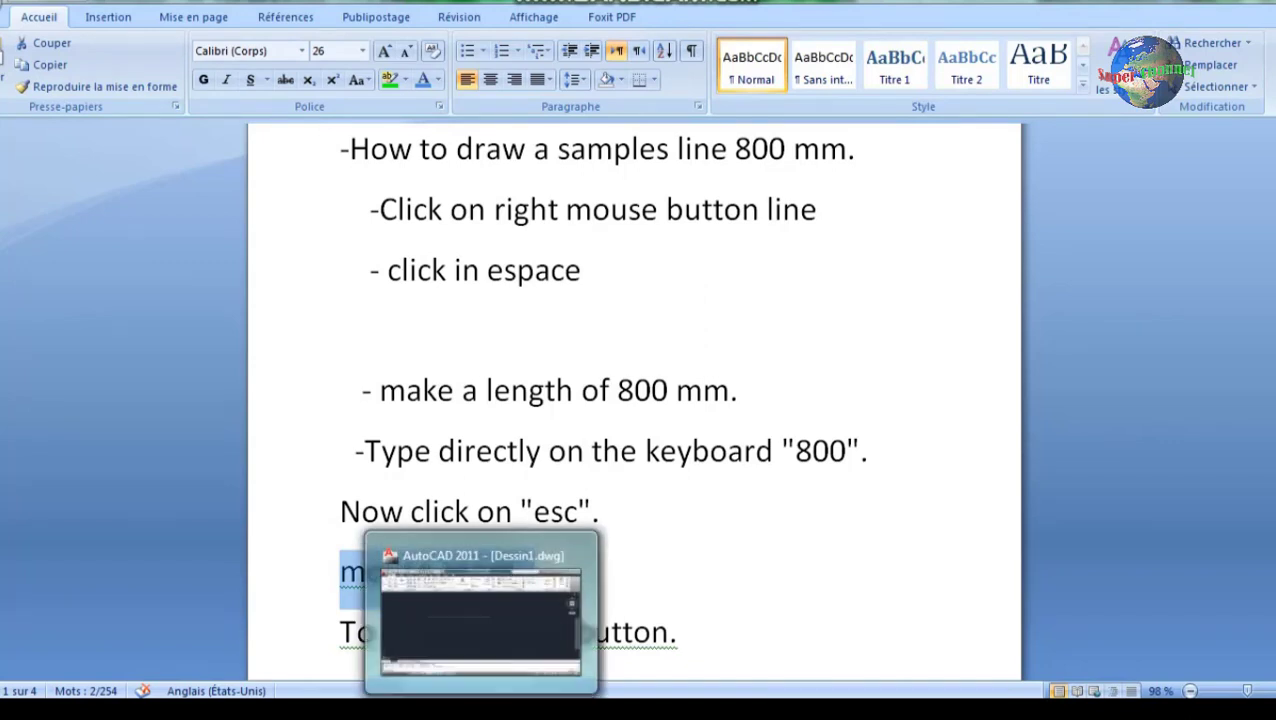
{"action": "left_click", "coordinate": [478, 610]}
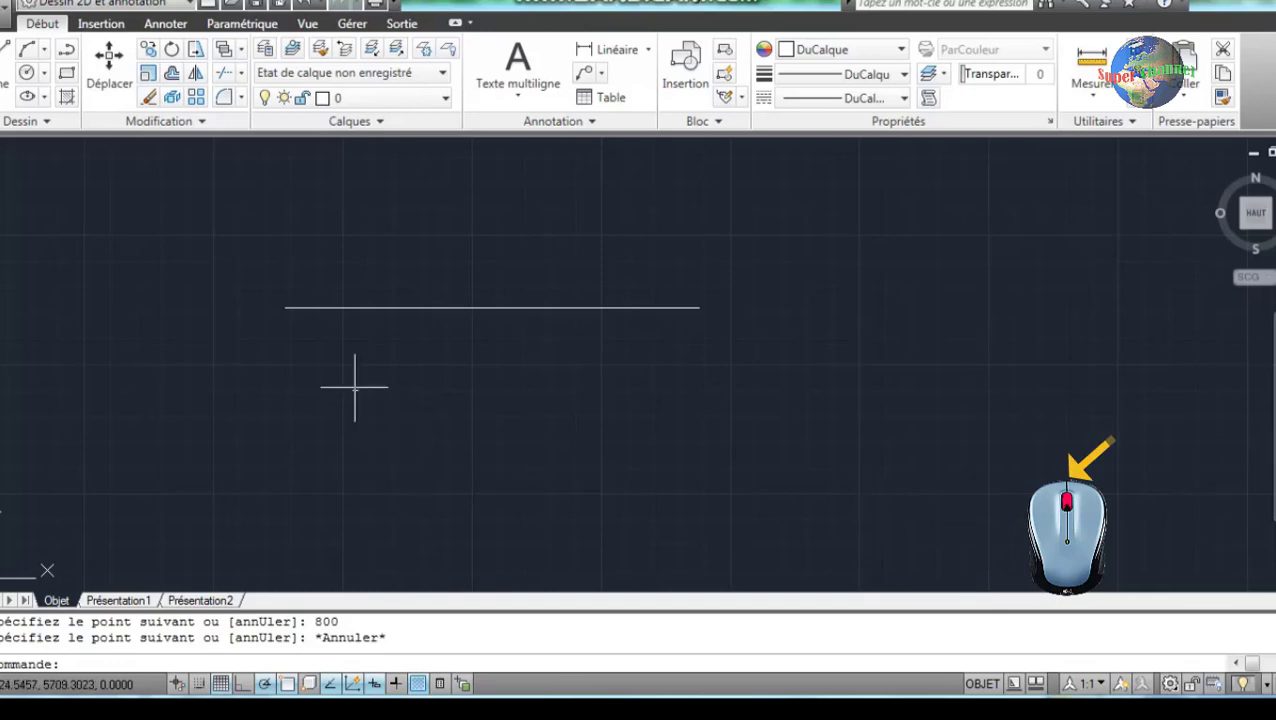
Zoom in and out with the wheel over each end of the 800 mm line.
{"action": "scroll", "coordinate": [421, 290], "scroll_direction": "up", "scroll_amount": 2}
{"action": "scroll", "coordinate": [427, 290], "scroll_direction": "up", "scroll_amount": 3}
{"action": "scroll", "coordinate": [430, 300], "scroll_direction": "up", "scroll_amount": 2}
{"action": "scroll", "coordinate": [458, 344], "scroll_direction": "up", "scroll_amount": 1}
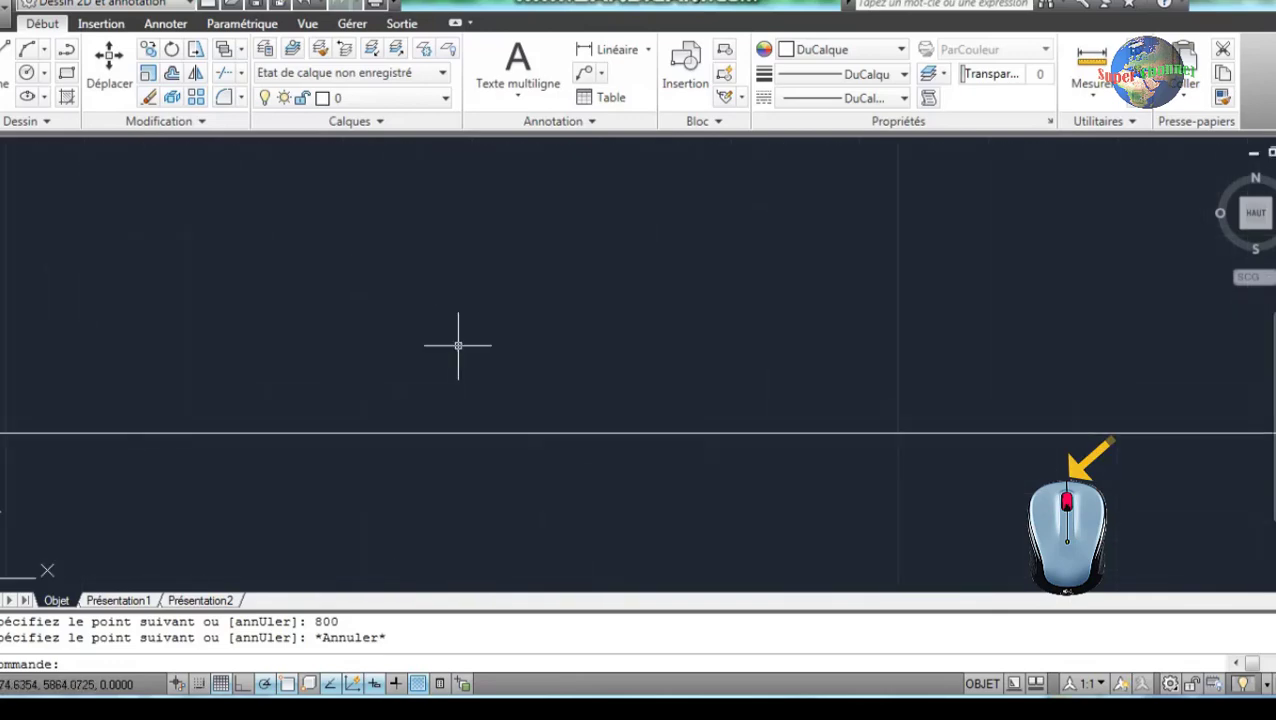
{"action": "scroll", "coordinate": [458, 344], "scroll_direction": "down", "scroll_amount": 2}
{"action": "scroll", "coordinate": [458, 344], "scroll_direction": "down", "scroll_amount": 2}
{"action": "scroll", "coordinate": [265, 337], "scroll_direction": "up", "scroll_amount": 2}
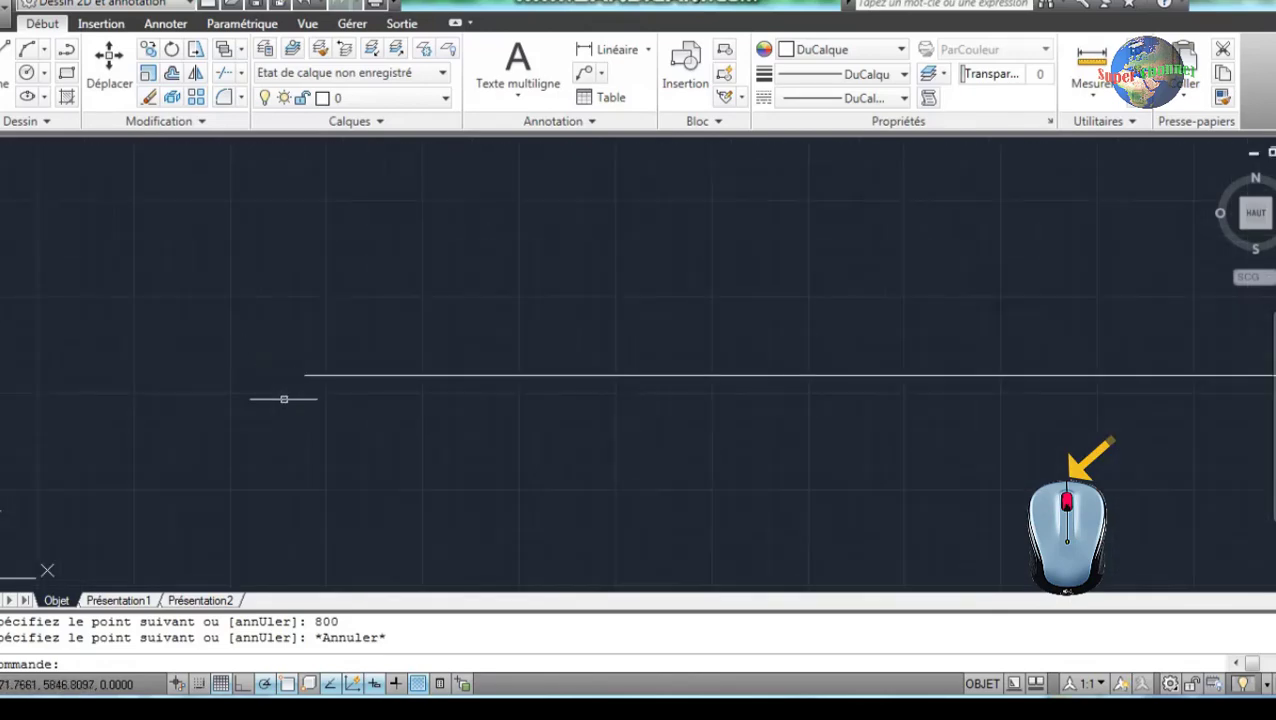
{"action": "scroll", "coordinate": [276, 320], "scroll_direction": "down", "scroll_amount": 1}
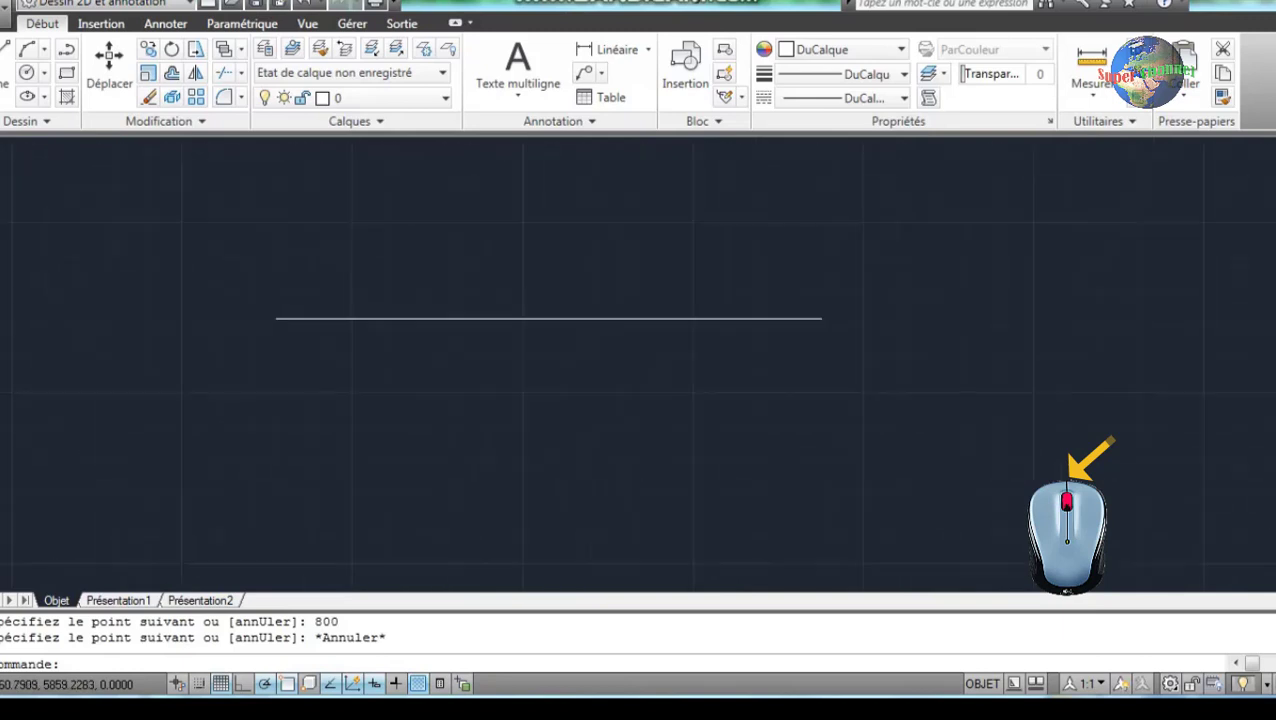
{"action": "scroll", "coordinate": [276, 316], "scroll_direction": "down", "scroll_amount": 1}
{"action": "scroll", "coordinate": [605, 320], "scroll_direction": "up", "scroll_amount": 2}
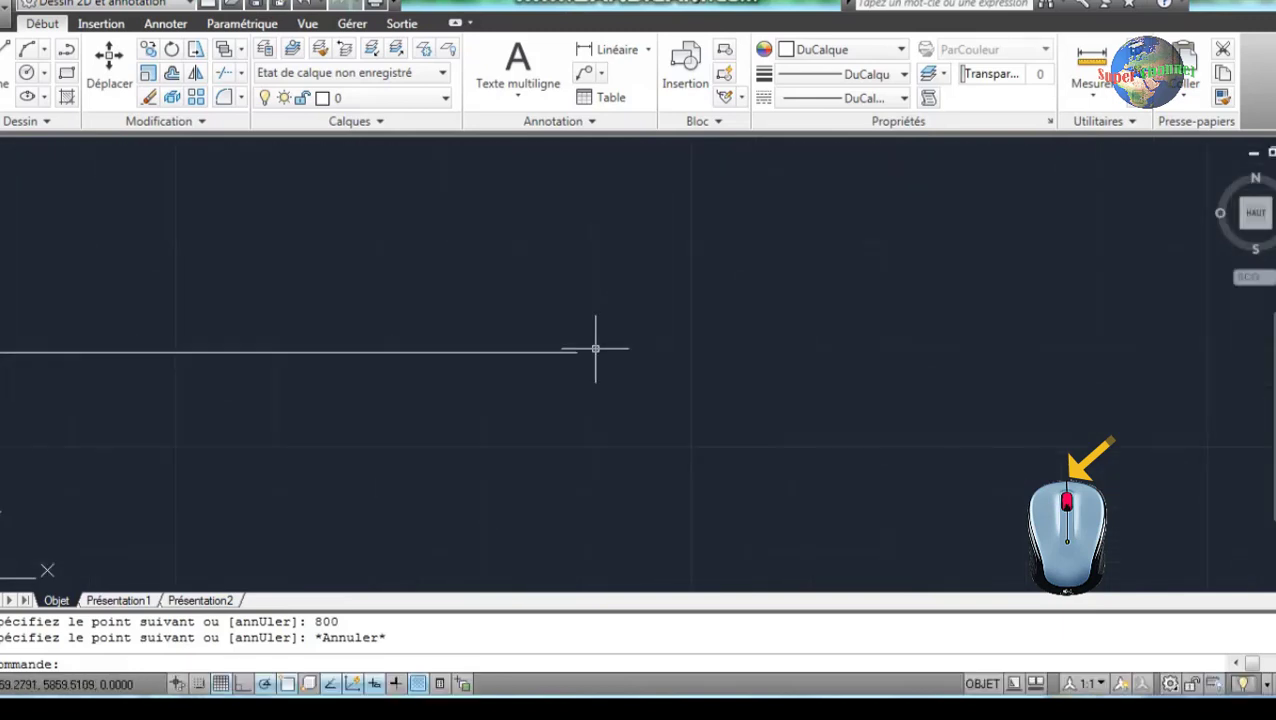
{"action": "scroll", "coordinate": [535, 362], "scroll_direction": "down", "scroll_amount": 3}
{"action": "scroll", "coordinate": [533, 363], "scroll_direction": "down", "scroll_amount": 3}
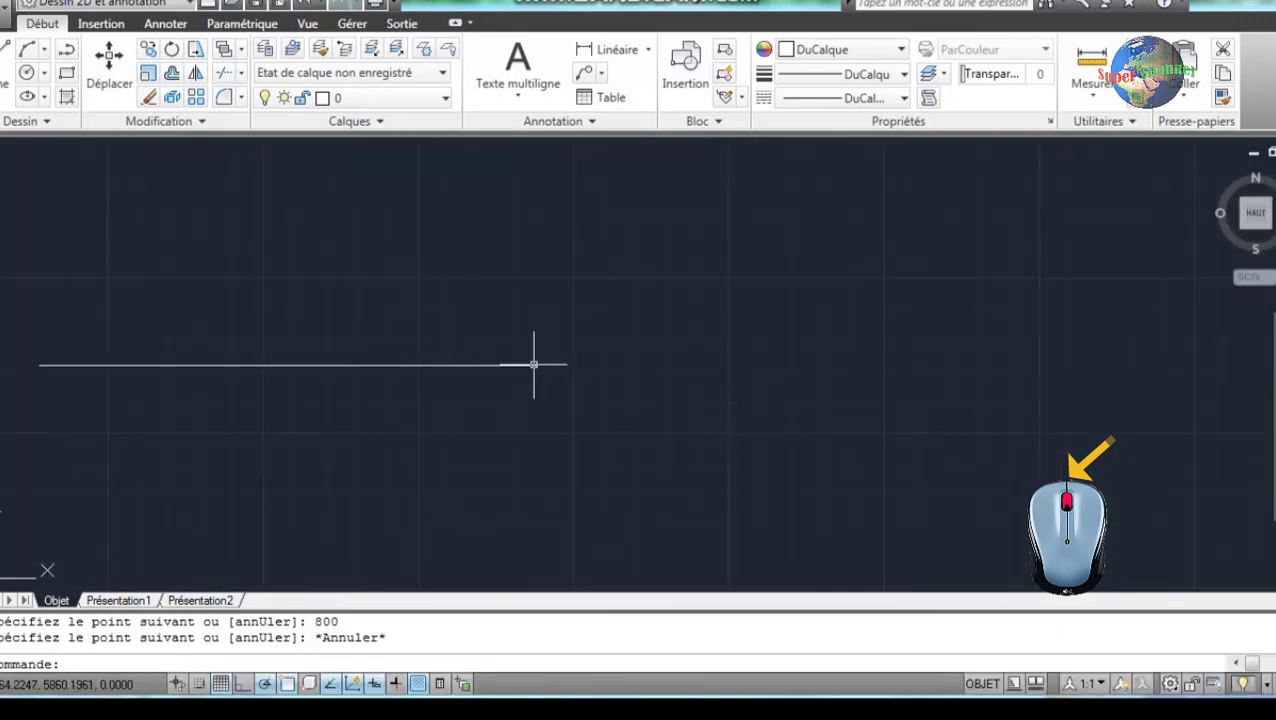
{"action": "scroll", "coordinate": [535, 365], "scroll_direction": "down", "scroll_amount": 2}
{"action": "scroll", "coordinate": [396, 365], "scroll_direction": "up", "scroll_amount": 2}
{"action": "scroll", "coordinate": [391, 366], "scroll_direction": "up", "scroll_amount": 1}
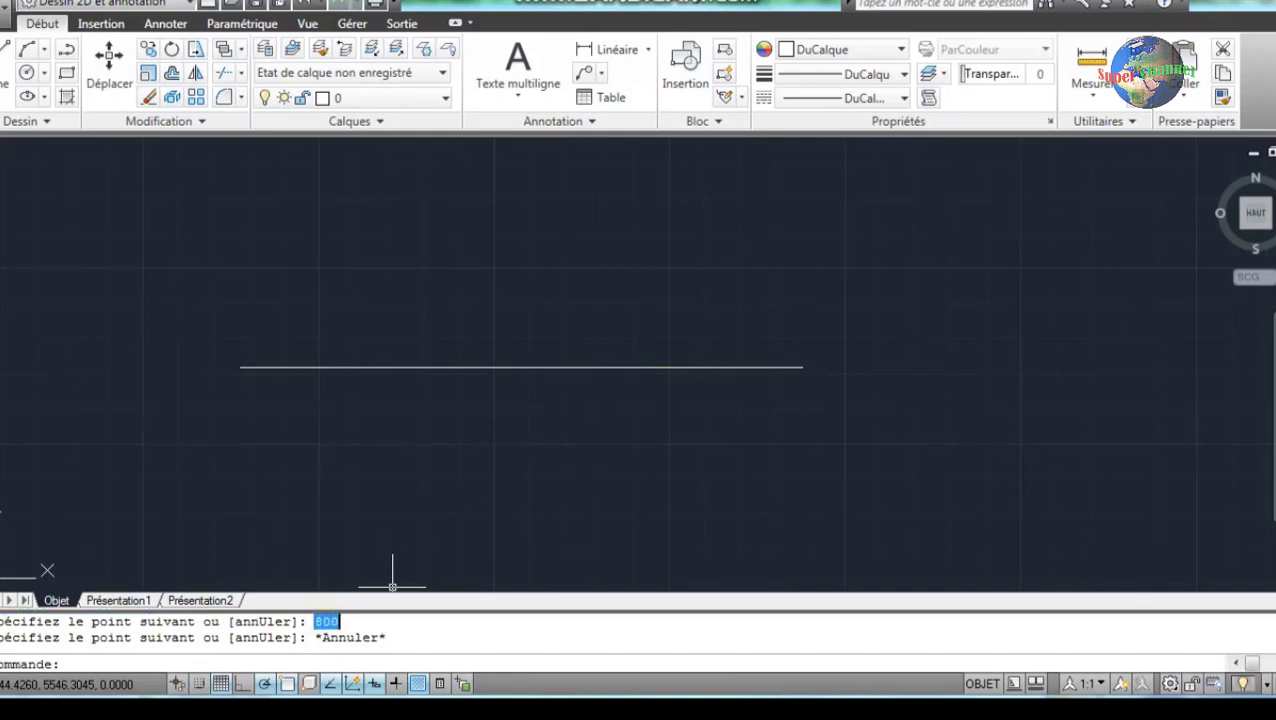
Drag an empty selection window on the canvas, then zoom back out.
{"action": "left_click", "coordinate": [475, 395]}
{"action": "left_click", "coordinate": [437, 424]}
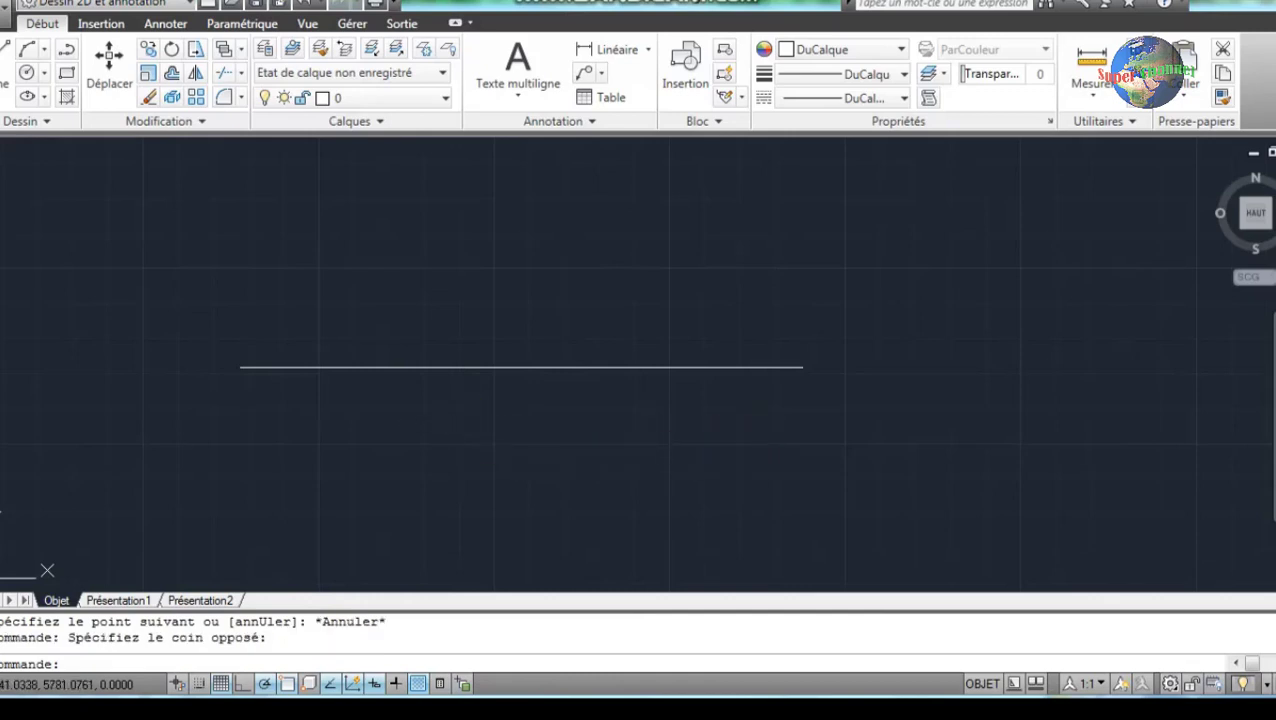
{"action": "scroll", "coordinate": [488, 428], "scroll_direction": "down", "scroll_amount": 2}
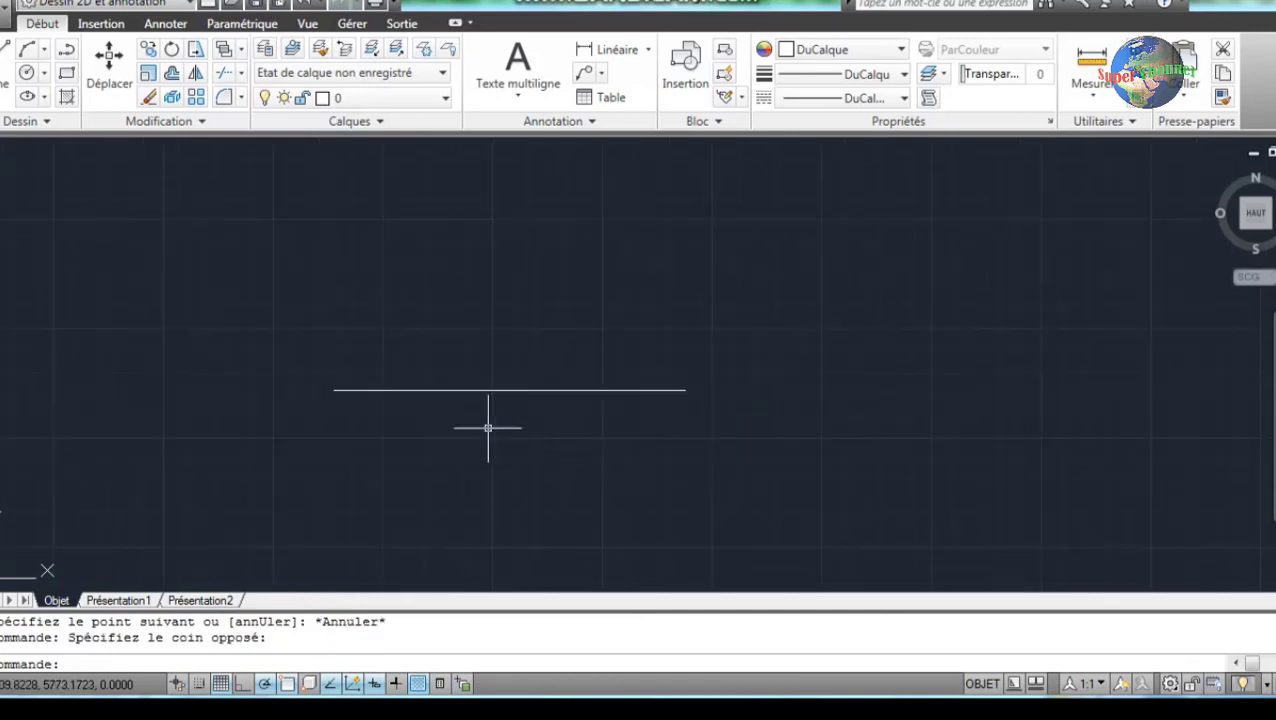
{"action": "scroll", "coordinate": [597, 391], "scroll_direction": "down", "scroll_amount": 1}
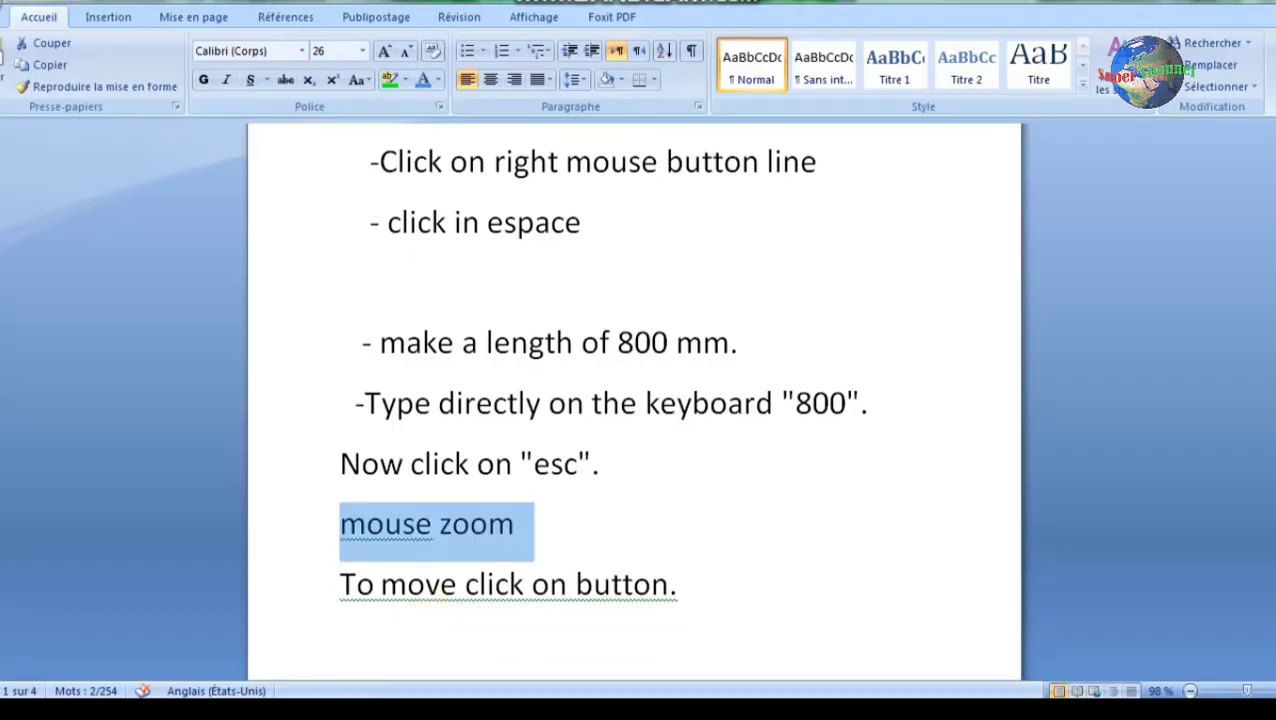
Highlight the line 'To move click on button.' in the Word notes.
{"action": "scroll", "coordinate": [597, 394], "scroll_direction": "down", "scroll_amount": 1}
{"action": "left_click_drag", "start_coordinate": [340, 536], "coordinate": [668, 536]}
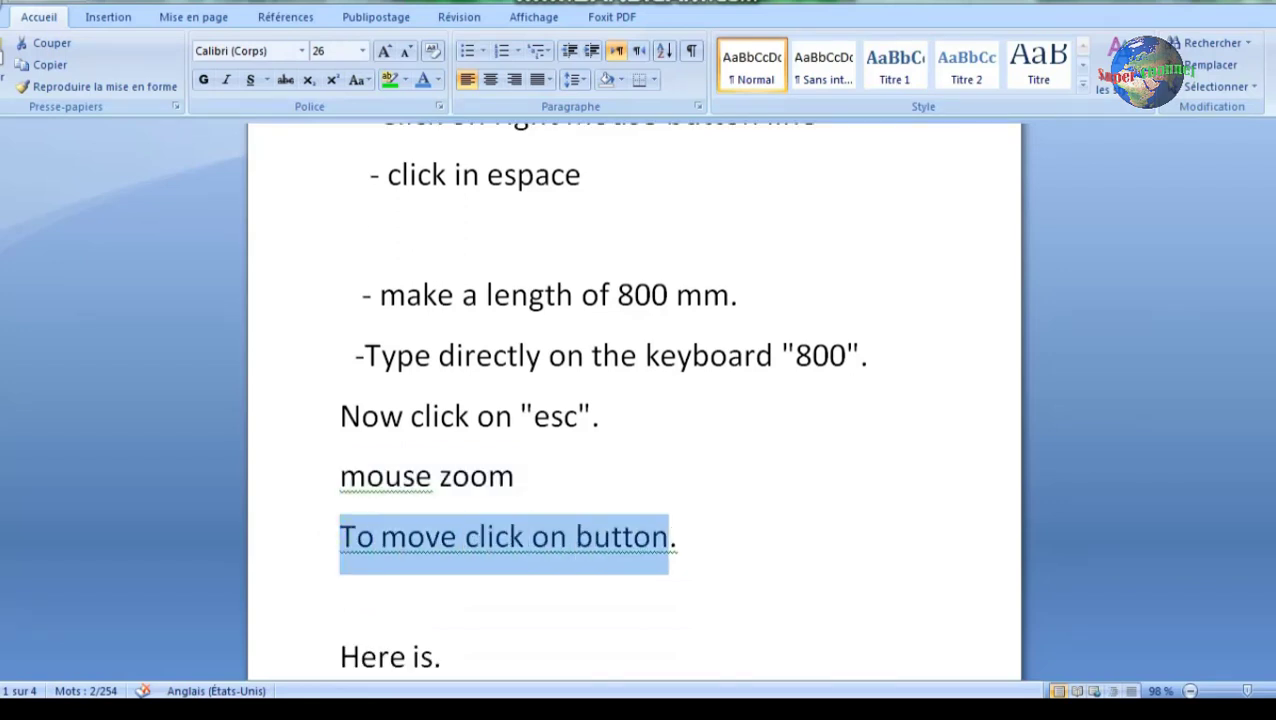
{"action": "left_click", "coordinate": [441, 537]}
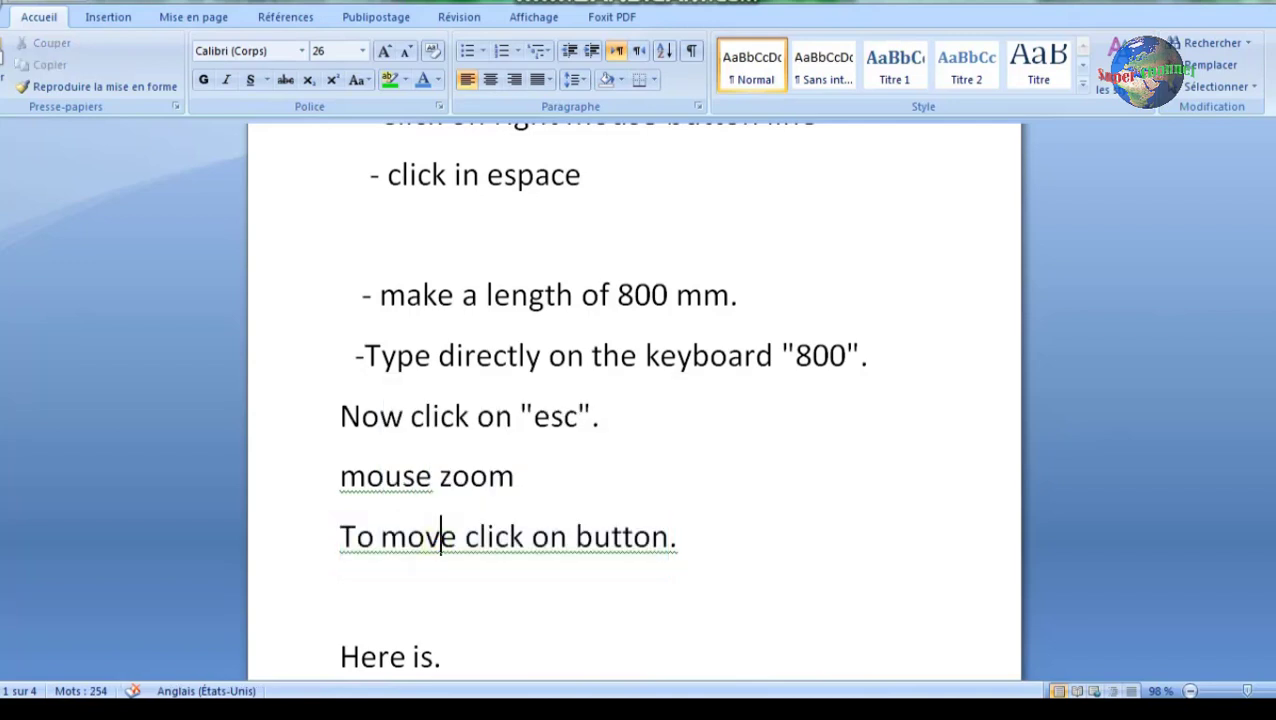
{"action": "scroll", "coordinate": [634, 400], "scroll_direction": "up", "scroll_amount": 1}
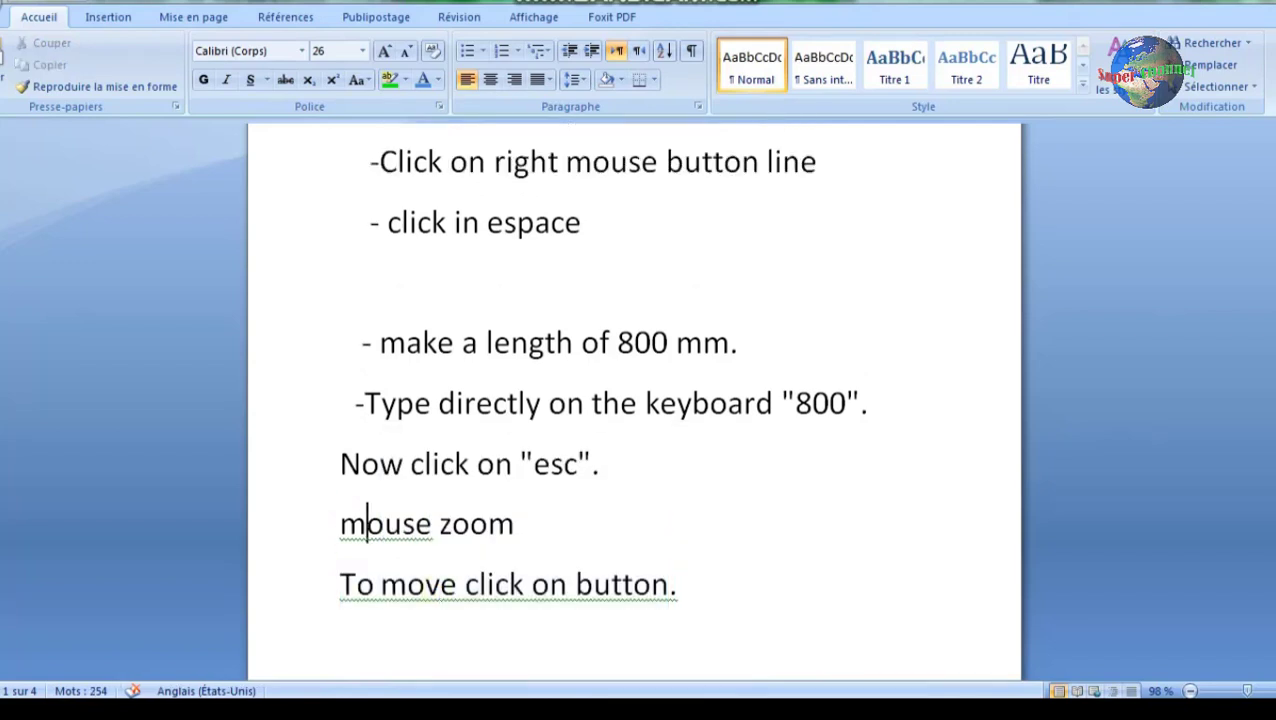
{"action": "left_click_drag", "start_coordinate": [340, 584], "coordinate": [531, 584]}
{"action": "left_click_drag", "start_coordinate": [531, 590], "coordinate": [669, 590]}
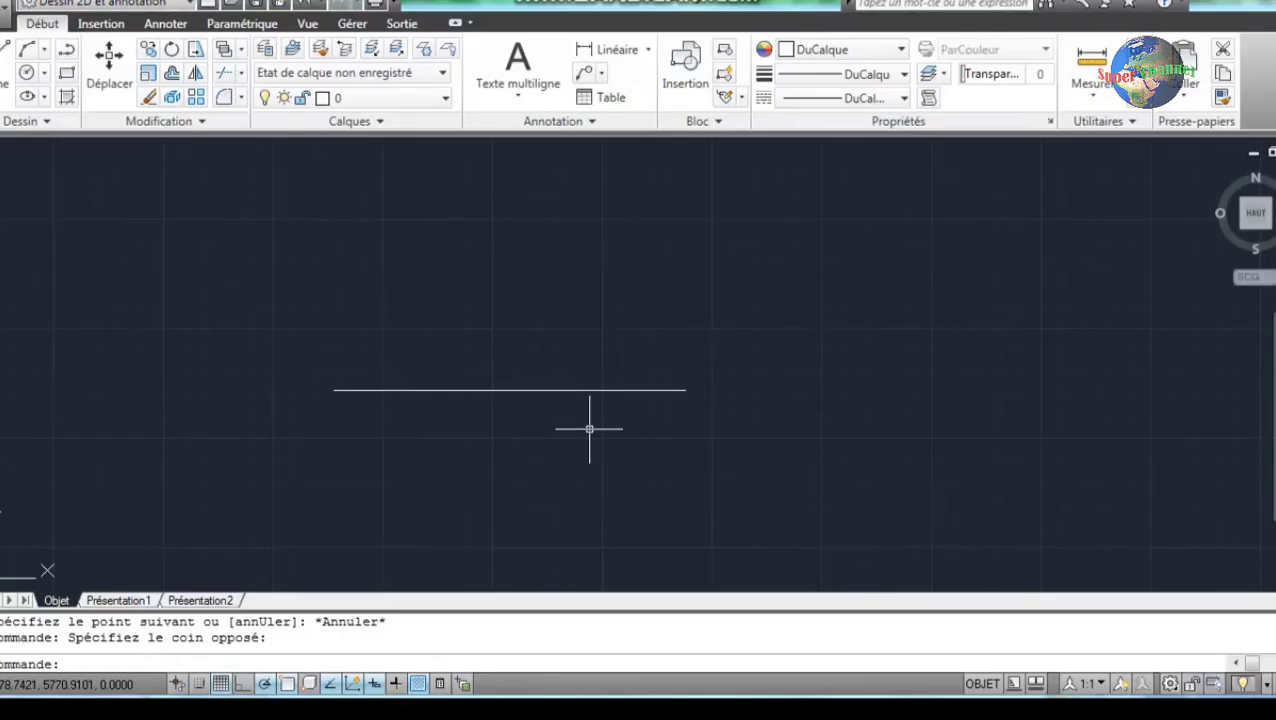
Pan and wheel-zoom the drawing to bring the whole 800 mm line into view.
{"action": "mouse_move", "coordinate": [518, 392]}
{"action": "middle_mouse_down"}
{"action": "mouse_move", "coordinate": [530, 418]}
{"action": "mouse_move", "coordinate": [678, 365]}
{"action": "mouse_move", "coordinate": [557, 466]}
{"action": "mouse_move", "coordinate": [531, 569]}
{"action": "mouse_move", "coordinate": [389, 364]}
{"action": "mouse_move", "coordinate": [419, 424]}
{"action": "mouse_move", "coordinate": [294, 331]}
{"action": "mouse_move", "coordinate": [652, 413]}
{"action": "mouse_move", "coordinate": [948, 388]}
{"action": "middle_mouse_up"}
{"action": "scroll", "coordinate": [419, 424], "scroll_direction": "down", "scroll_amount": 2}
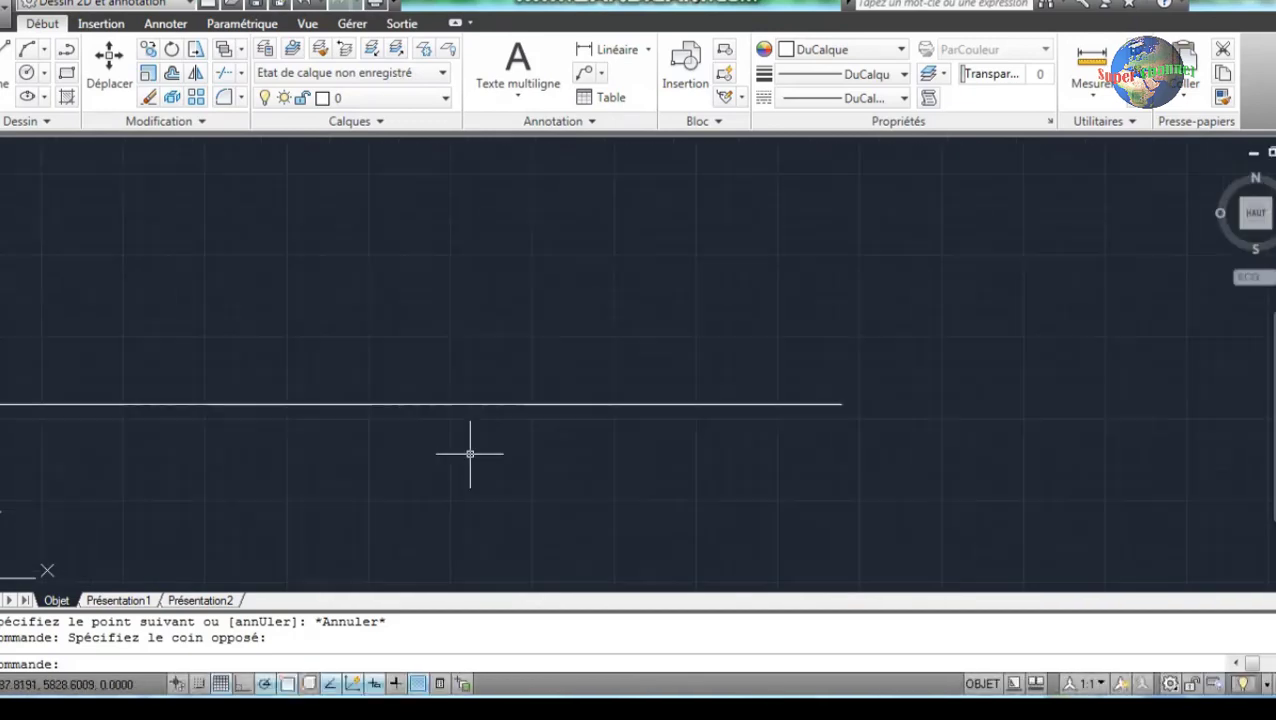
{"action": "scroll", "coordinate": [473, 450], "scroll_direction": "down", "scroll_amount": 3}
{"action": "mouse_move", "coordinate": [410, 447]}
{"action": "middle_mouse_down"}
{"action": "mouse_move", "coordinate": [517, 455]}
{"action": "mouse_move", "coordinate": [510, 510]}
{"action": "mouse_move", "coordinate": [508, 403]}
{"action": "mouse_move", "coordinate": [500, 511]}
{"action": "middle_mouse_up"}
{"action": "scroll", "coordinate": [517, 455], "scroll_direction": "up", "scroll_amount": 3}
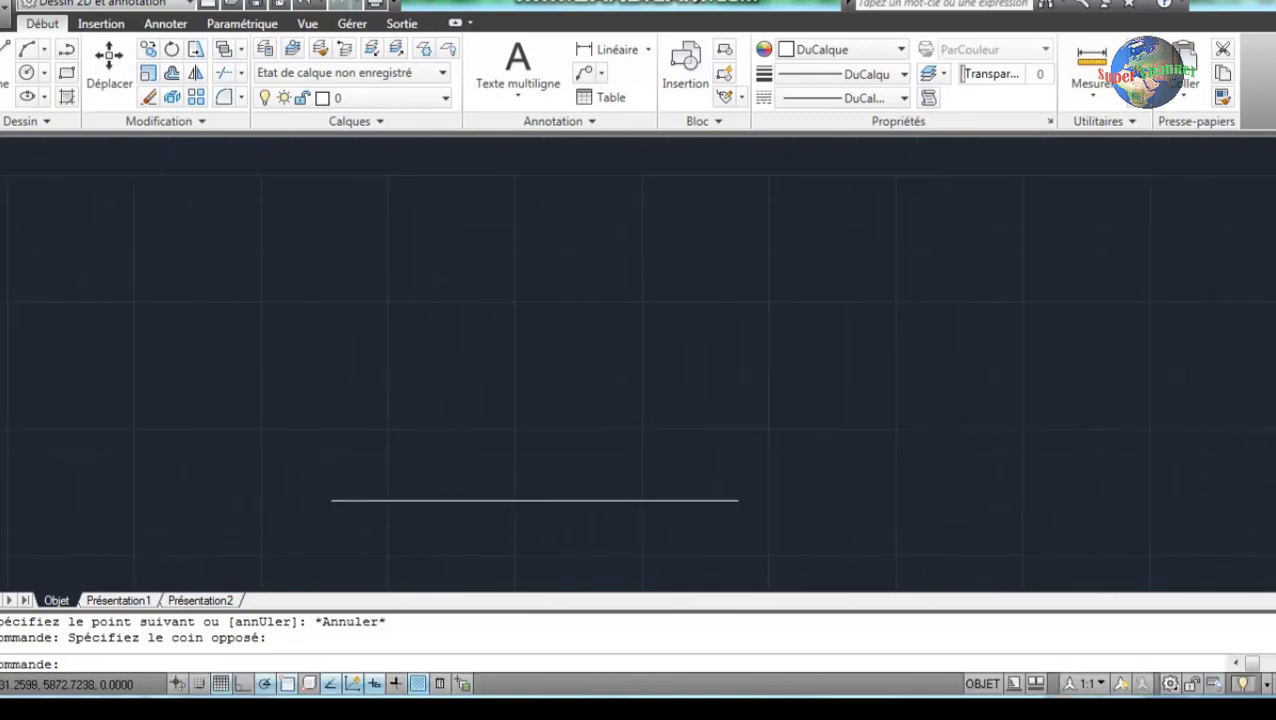
{"action": "scroll", "coordinate": [500, 510], "scroll_direction": "up", "scroll_amount": 2}
{"action": "scroll", "coordinate": [500, 512], "scroll_direction": "down", "scroll_amount": 2}
{"action": "scroll", "coordinate": [501, 511], "scroll_direction": "up", "scroll_amount": 5}
{"action": "scroll", "coordinate": [500, 511], "scroll_direction": "down", "scroll_amount": 2}
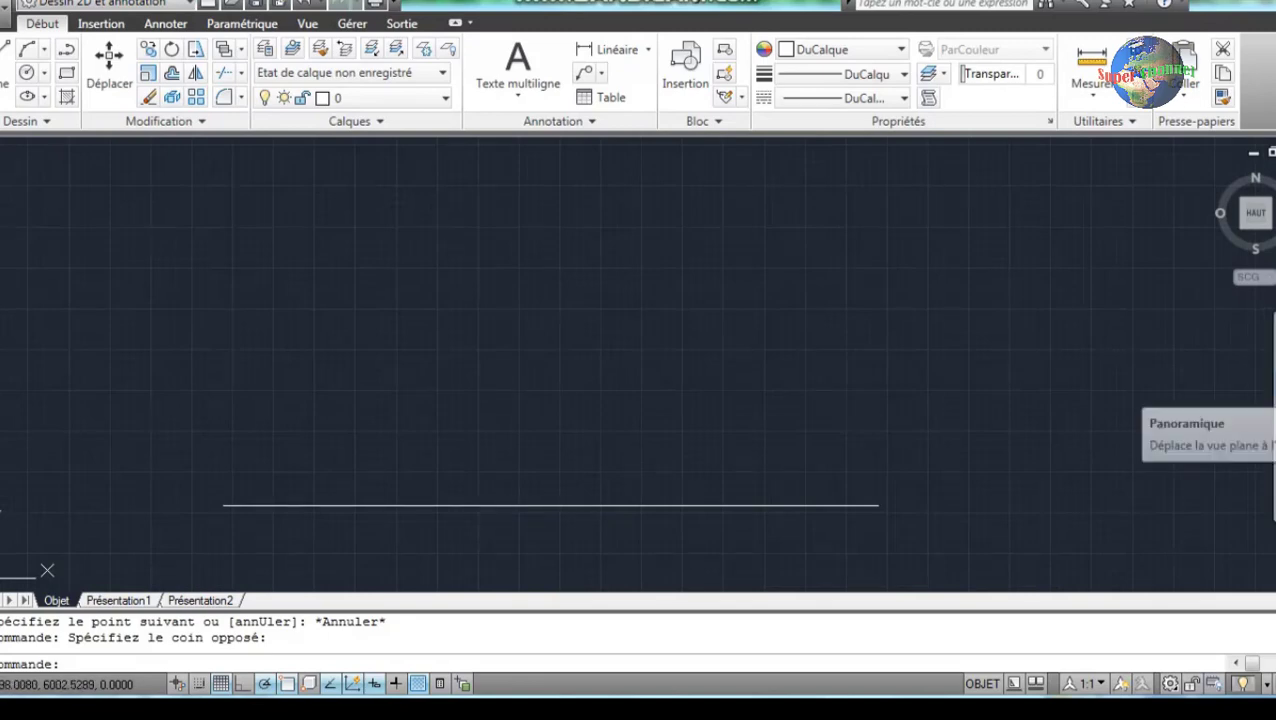
{"action": "left_click", "coordinate": [1266, 385]}
{"action": "mouse_move", "coordinate": [953, 464]}
{"action": "left_mouse_down"}
{"action": "mouse_move", "coordinate": [933, 422]}
{"action": "mouse_move", "coordinate": [913, 453]}
{"action": "mouse_move", "coordinate": [933, 388]}
{"action": "mouse_move", "coordinate": [931, 434]}
{"action": "left_mouse_up"}
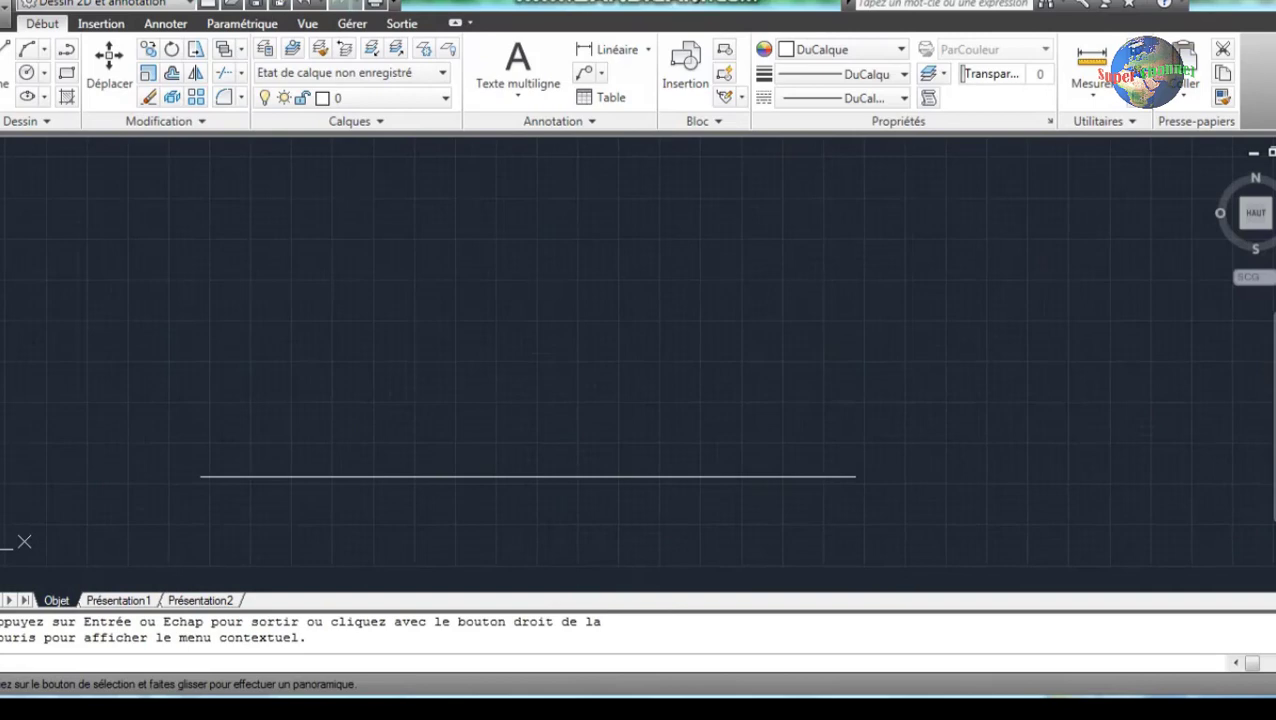
{"action": "left_click", "coordinate": [1268, 460]}
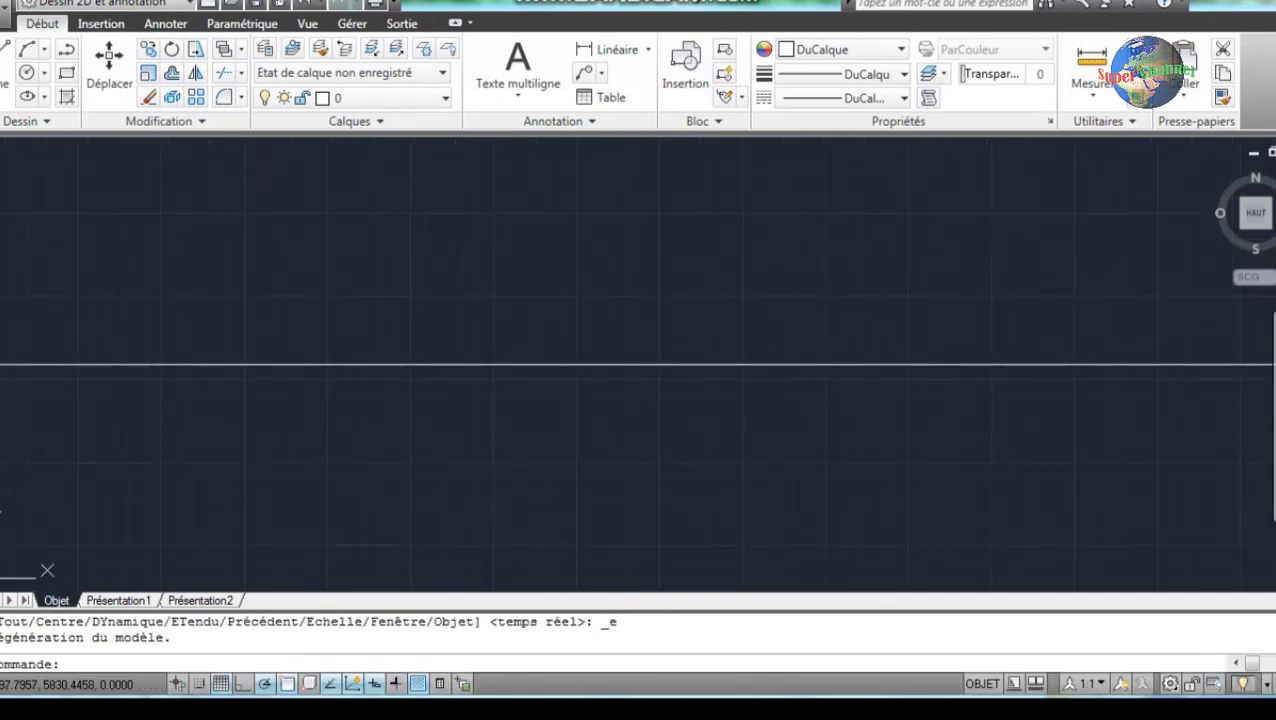
Zoom Fenêtre on a window around the line, then centre it to fill the view.
{"action": "left_click", "coordinate": [1268, 470]}
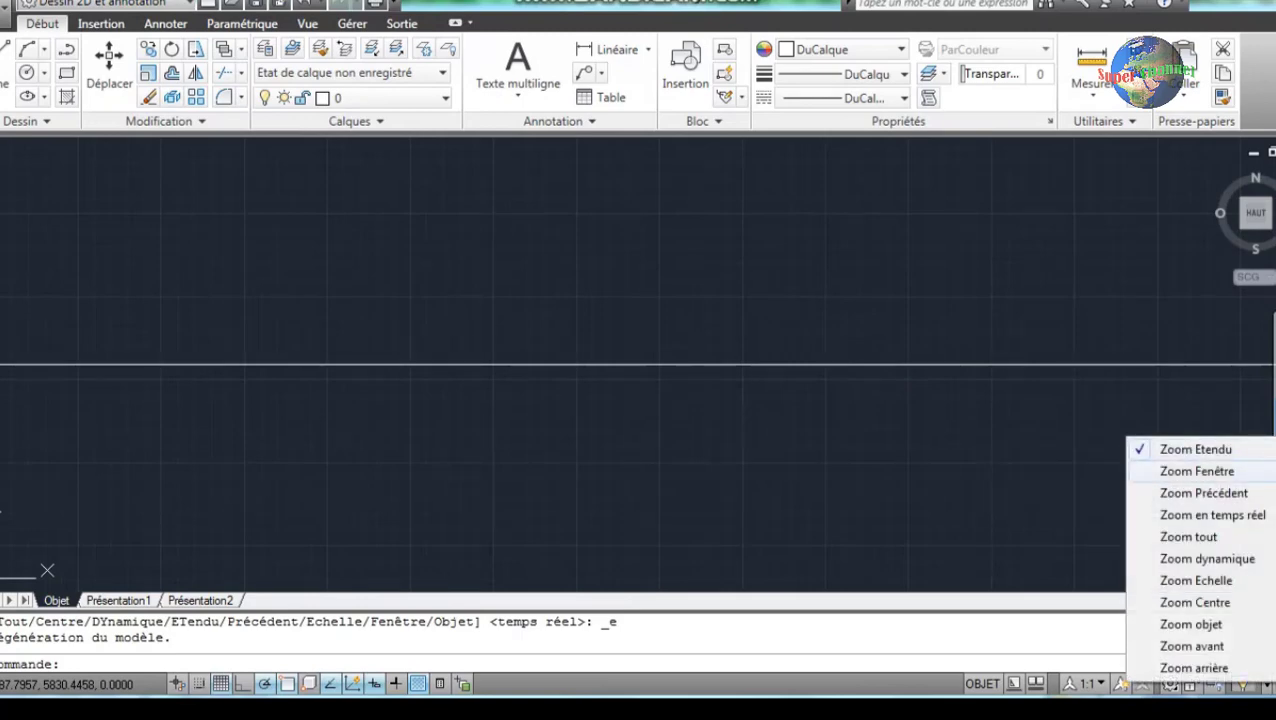
{"action": "left_click", "coordinate": [1197, 471]}
{"action": "left_click", "coordinate": [1182, 379]}
{"action": "left_click", "coordinate": [912, 416]}
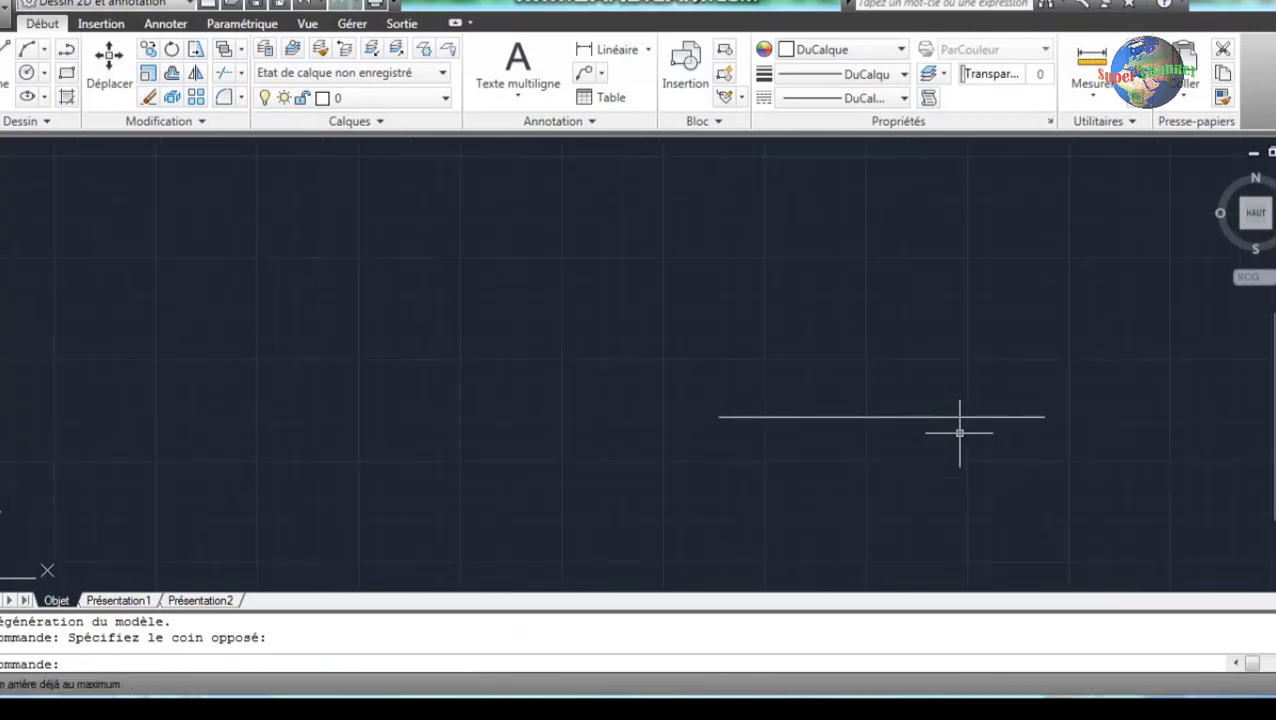
{"action": "scroll", "coordinate": [959, 433], "scroll_direction": "up", "scroll_amount": 1}
{"action": "middle_click_drag", "start_coordinate": [969, 471], "coordinate": [883, 451]}
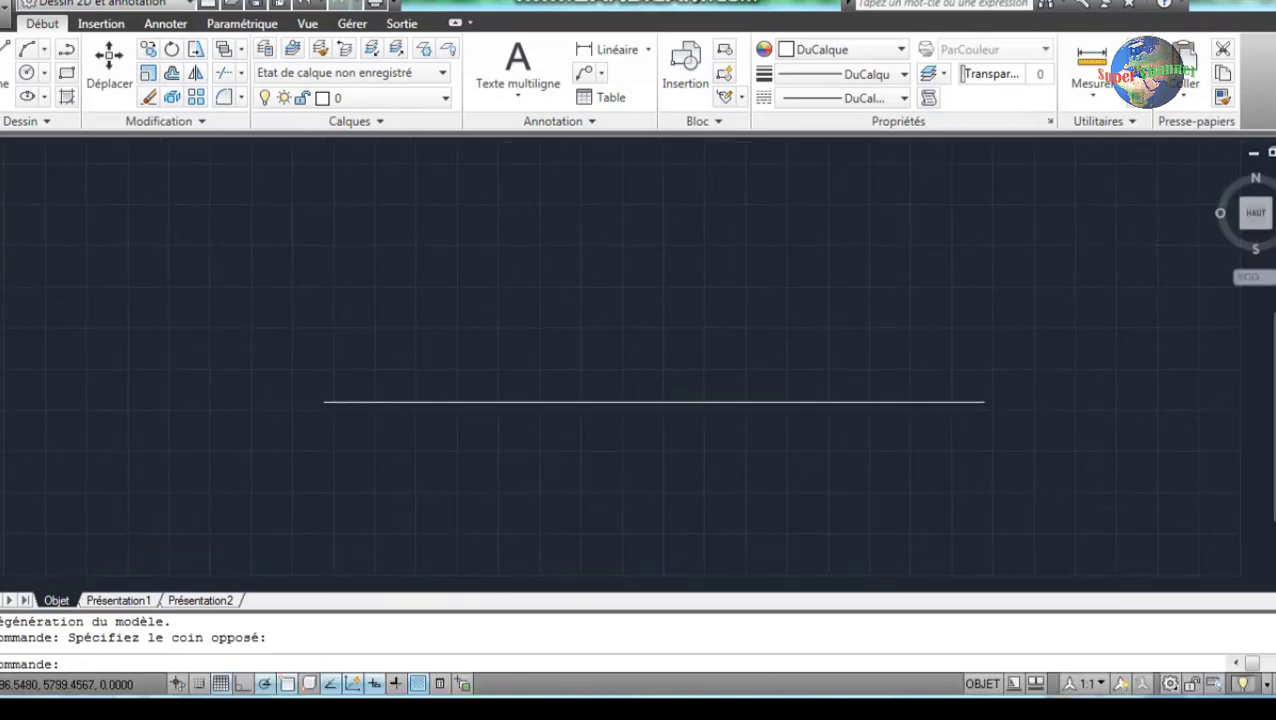
{"action": "scroll", "coordinate": [870, 450], "scroll_direction": "up", "scroll_amount": 1}
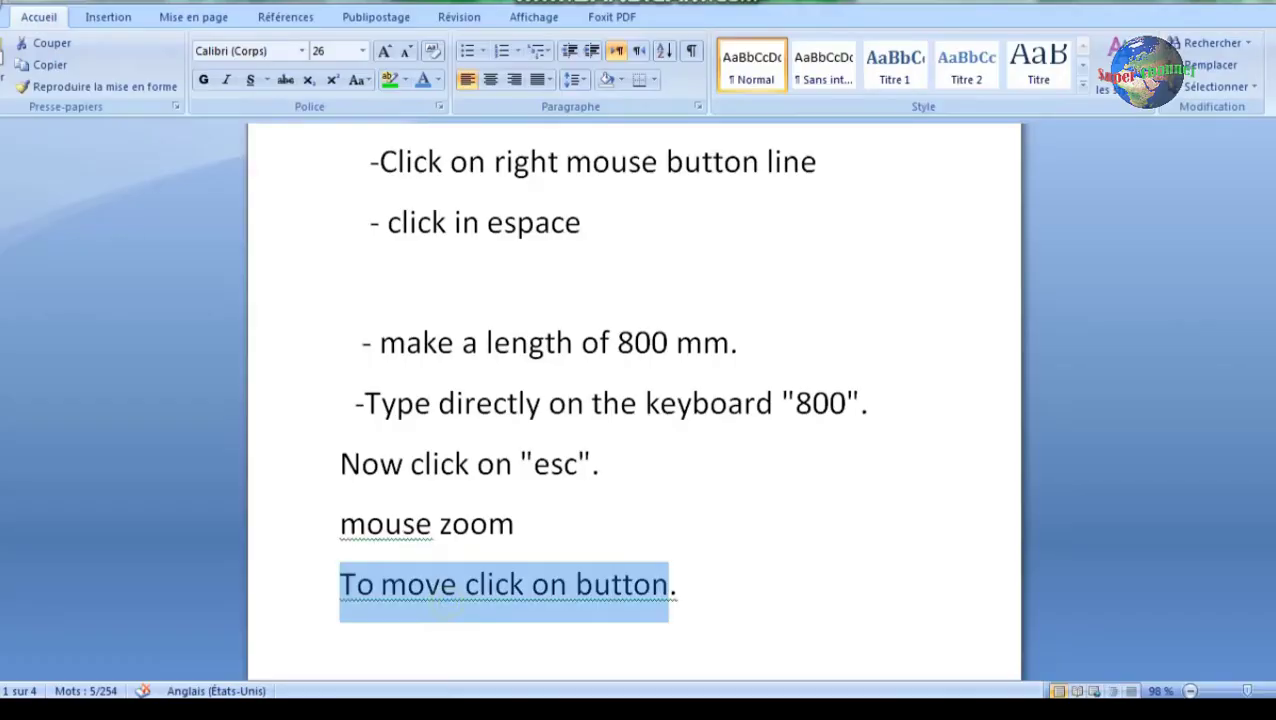
Type '****Good ****' on a new line and centre it with Ctrl+E.
{"action": "type", "text": "good "}
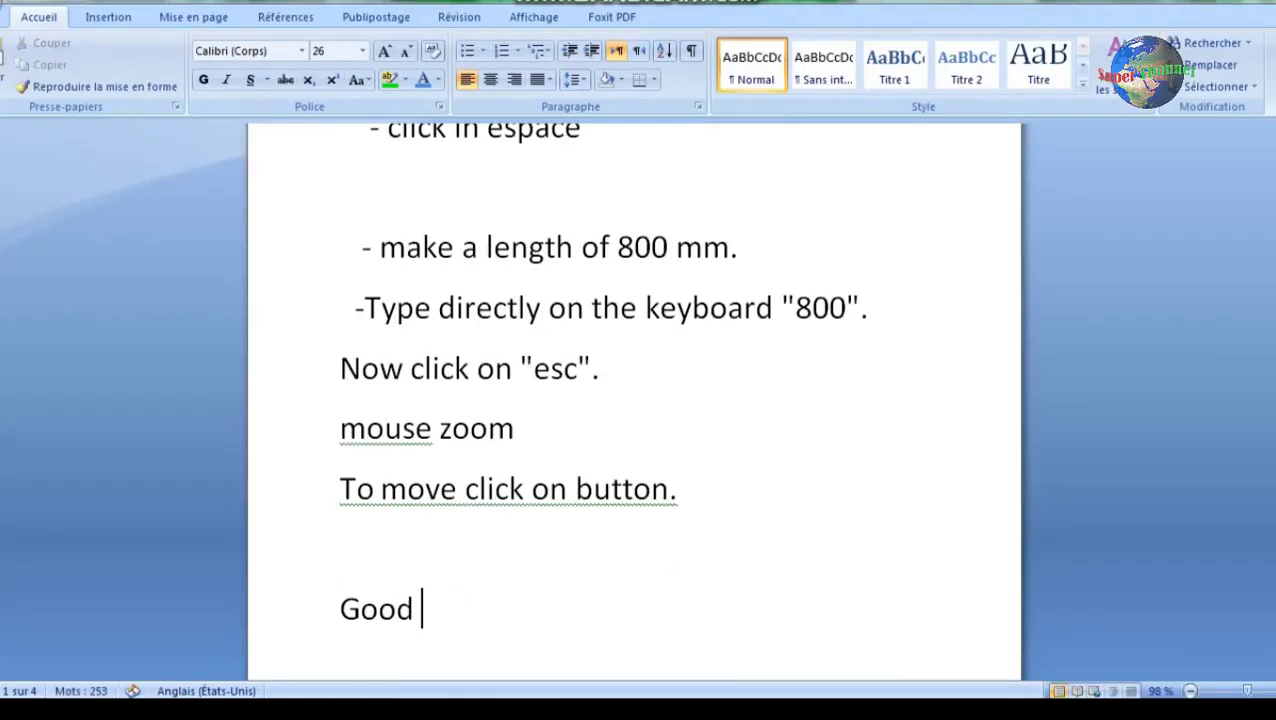
{"action": "type", "text": "***"}
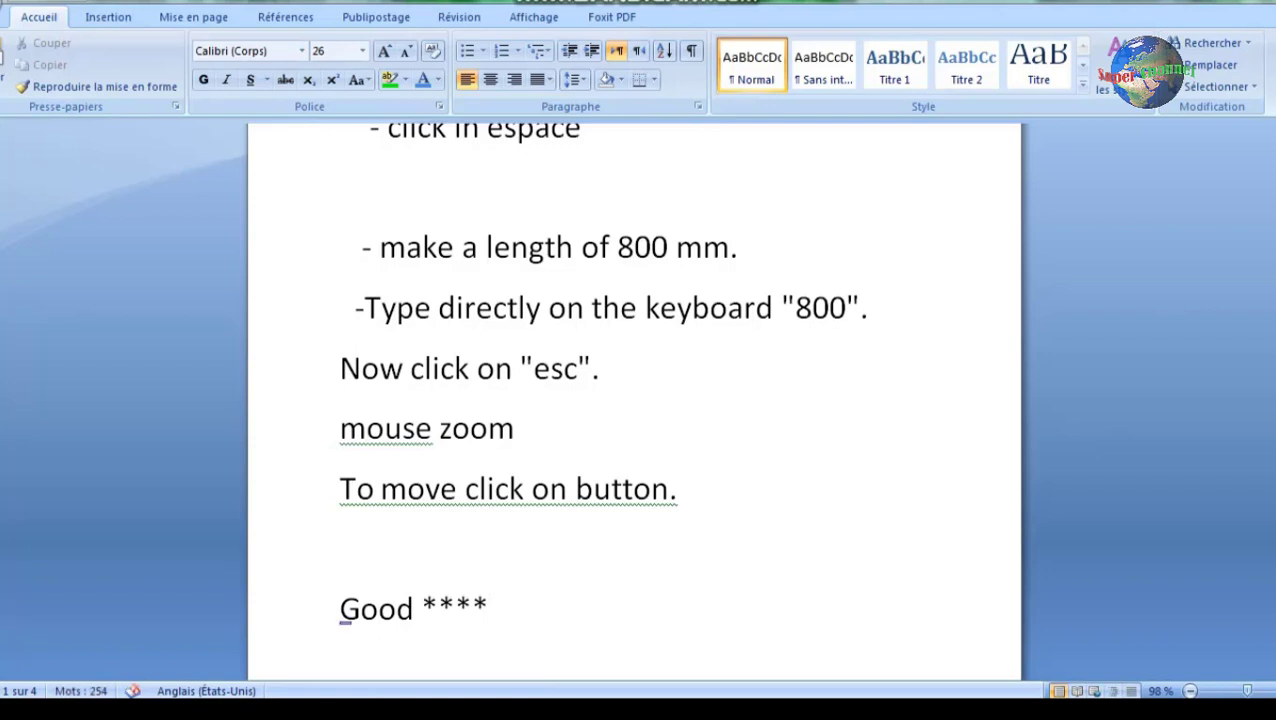
{"action": "type", "text": "***"}
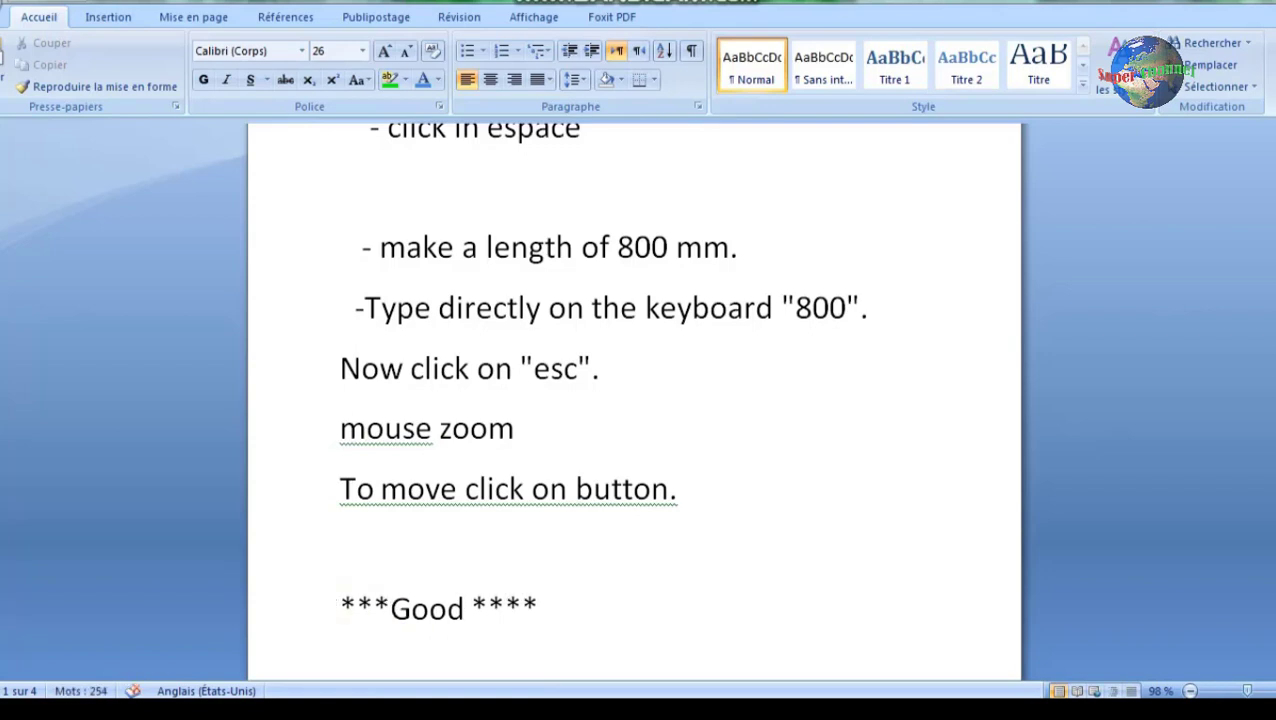
{"action": "type", "text": "*"}
{"action": "left_click_drag", "start_coordinate": [575, 610], "coordinate": [340, 610]}
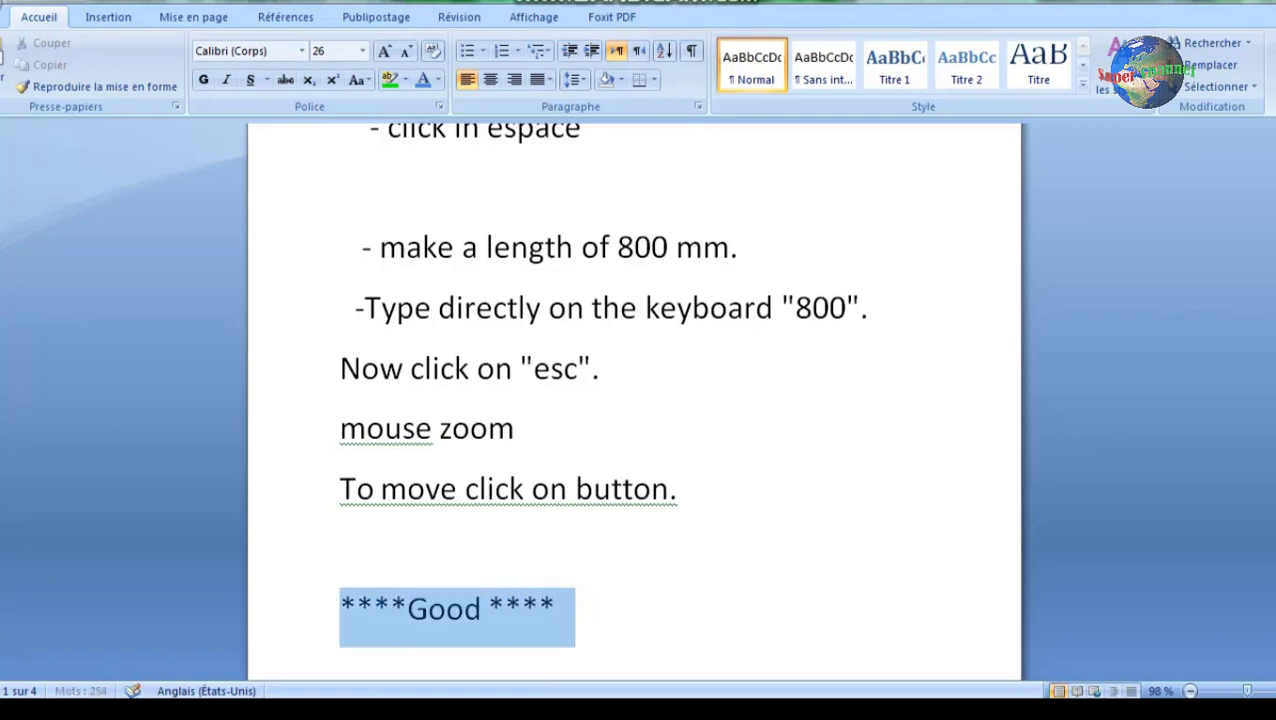
{"action": "key", "text": "ctrl+e"}
{"action": "left_click", "coordinate": [340, 549]}
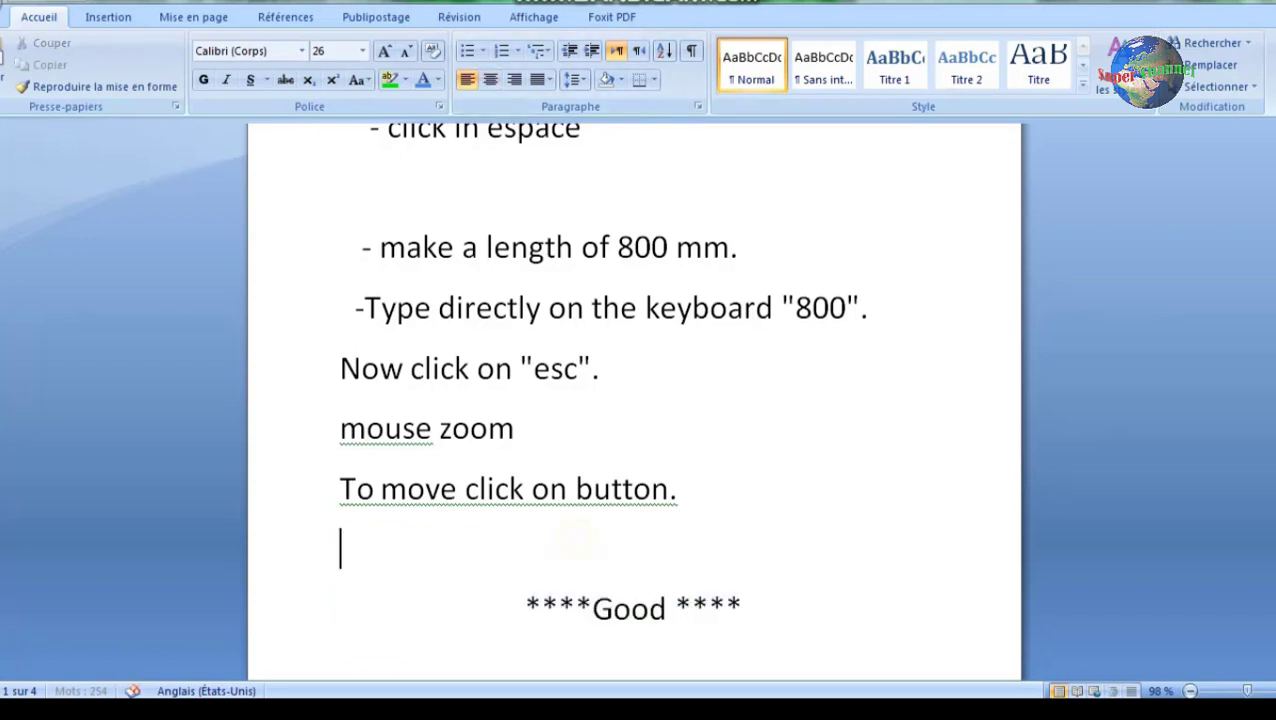
Check the centred Good line, then scroll down to the 400-at-60° step.
{"action": "scroll", "coordinate": [634, 400], "scroll_direction": "up", "scroll_amount": 1}
{"action": "scroll", "coordinate": [634, 400], "scroll_direction": "down", "scroll_amount": 1}
{"action": "left_click_drag", "start_coordinate": [517, 600], "coordinate": [760, 606]}
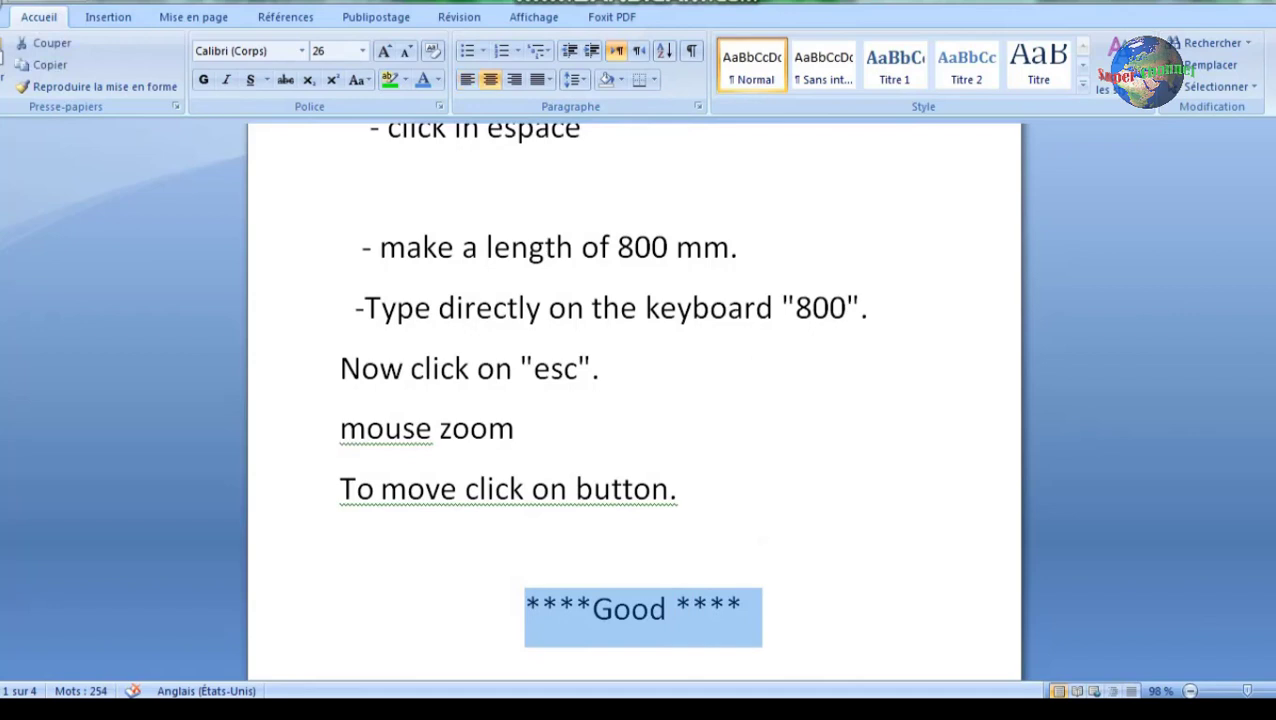
{"action": "left_click", "coordinate": [594, 490]}
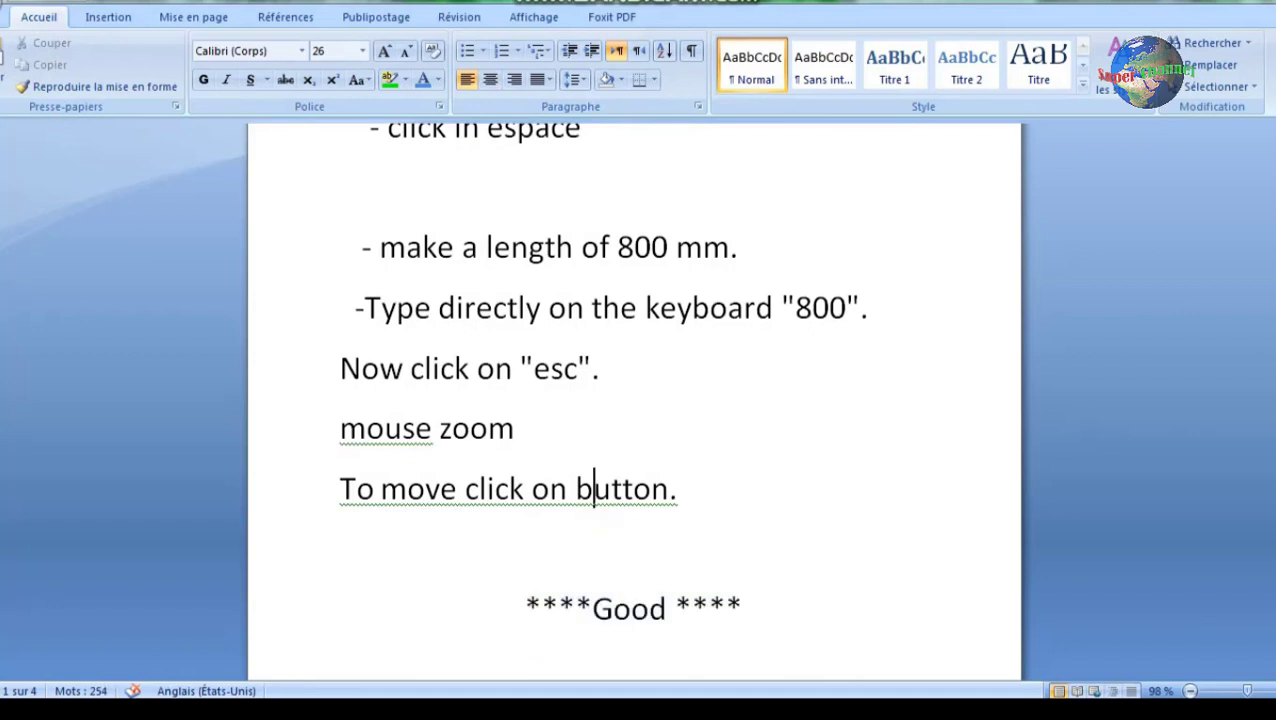
{"action": "scroll", "coordinate": [634, 400], "scroll_direction": "up", "scroll_amount": 2}
{"action": "scroll", "coordinate": [634, 400], "scroll_direction": "down", "scroll_amount": 3}
{"action": "scroll", "coordinate": [634, 400], "scroll_direction": "down", "scroll_amount": 2}
{"action": "scroll", "coordinate": [634, 400], "scroll_direction": "down", "scroll_amount": 1}
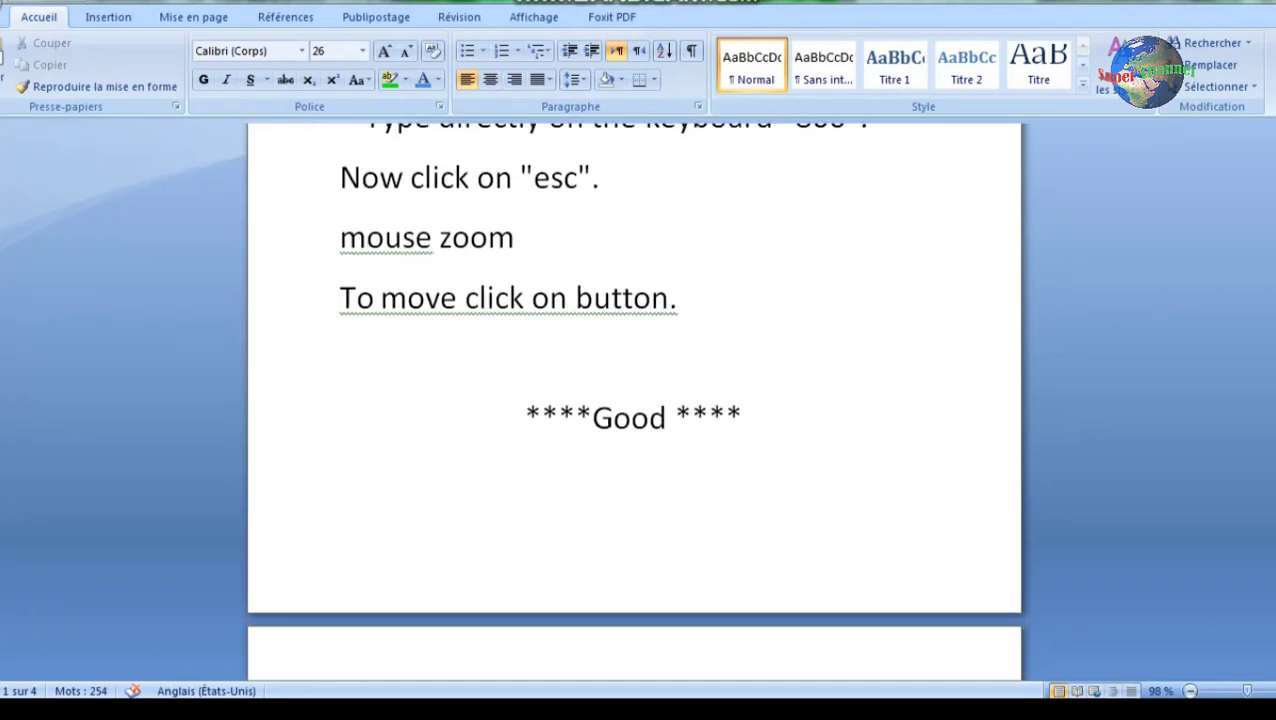
{"action": "scroll", "coordinate": [634, 400], "scroll_direction": "down", "scroll_amount": 1}
{"action": "scroll", "coordinate": [634, 400], "scroll_direction": "down", "scroll_amount": 1}
{"action": "scroll", "coordinate": [634, 400], "scroll_direction": "down", "scroll_amount": 1}
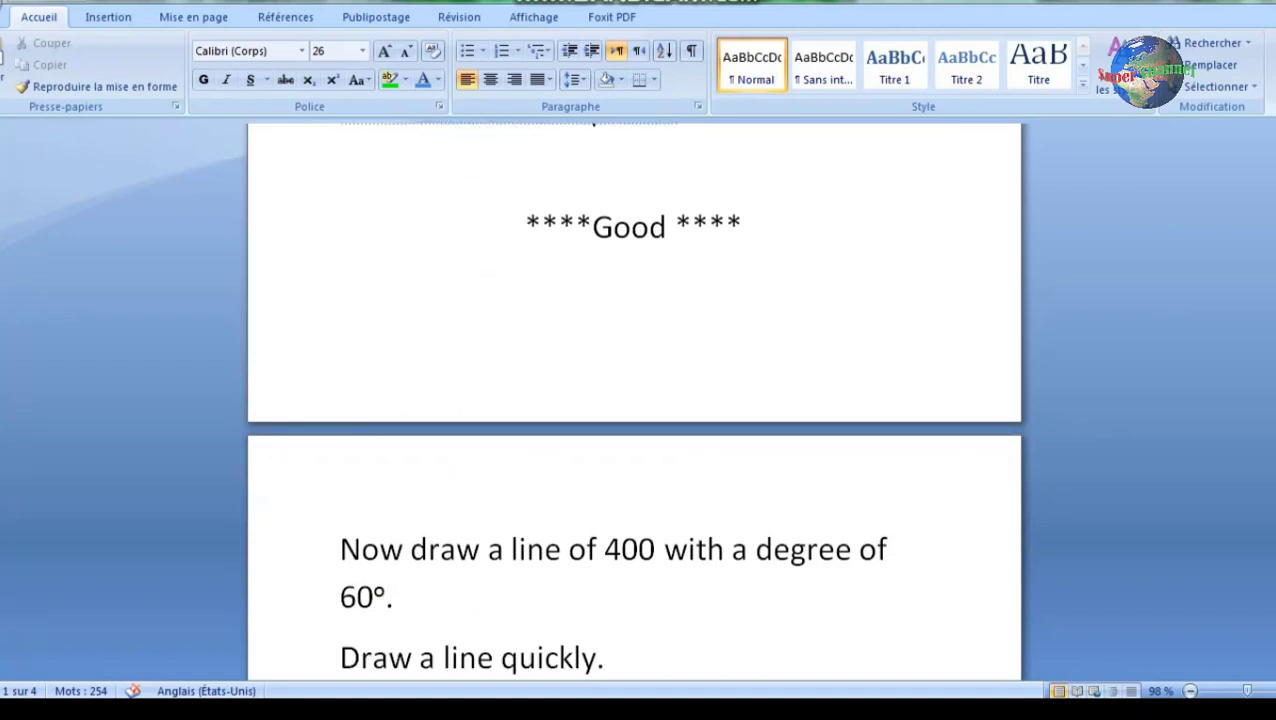
Review the 400 and 60º values, remove 'Draw a line quickly.', and return to AutoCAD.
{"action": "left_click_drag", "start_coordinate": [340, 548], "coordinate": [894, 550]}
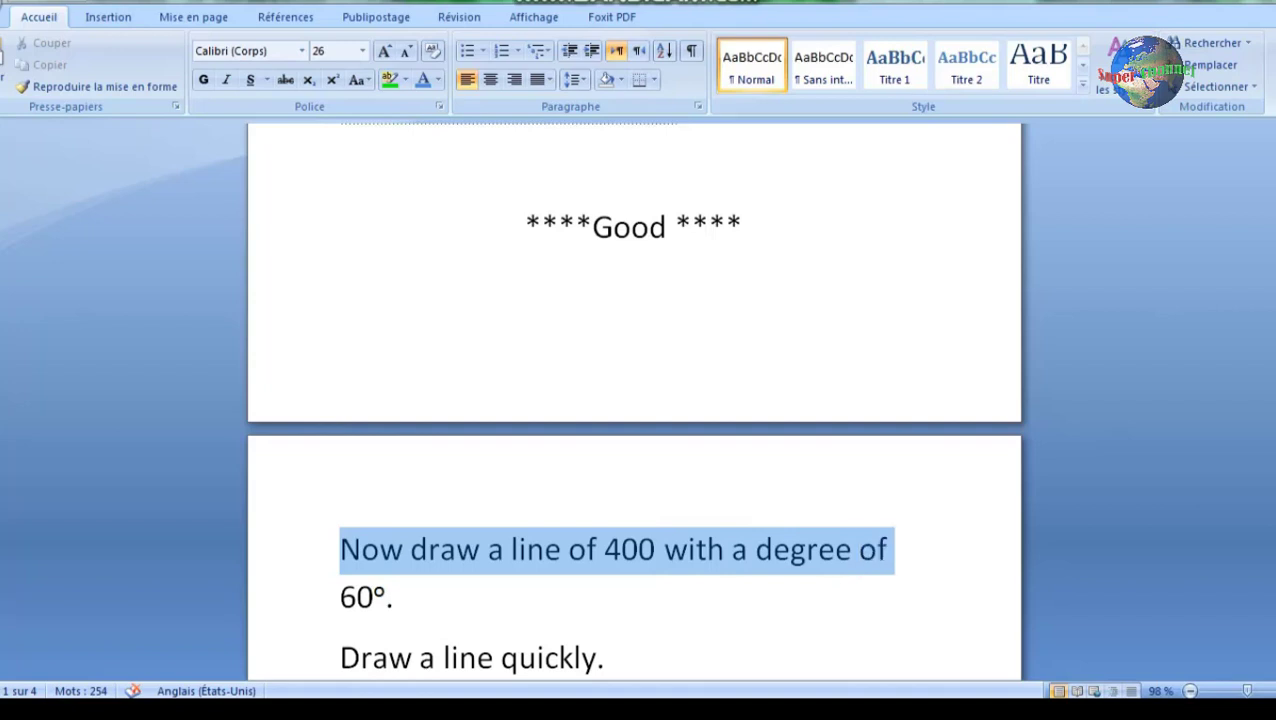
{"action": "left_click_drag", "start_coordinate": [393, 598], "coordinate": [340, 598]}
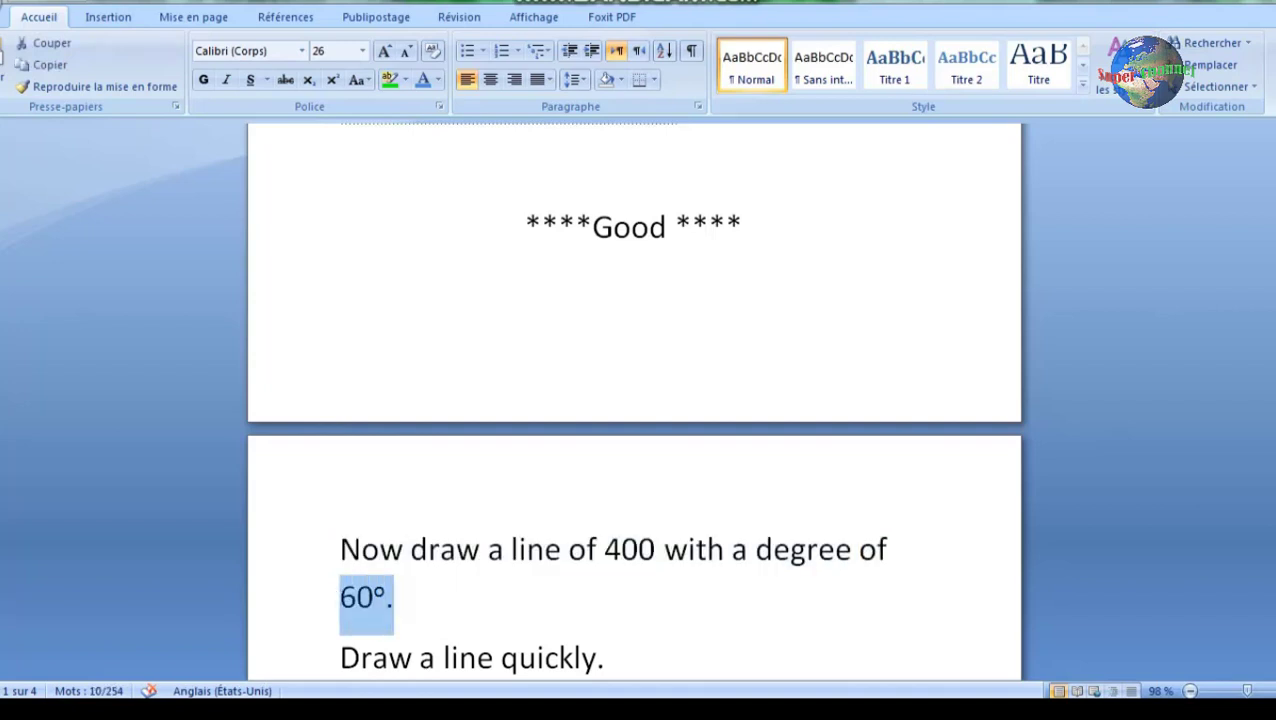
{"action": "left_click", "coordinate": [362, 549]}
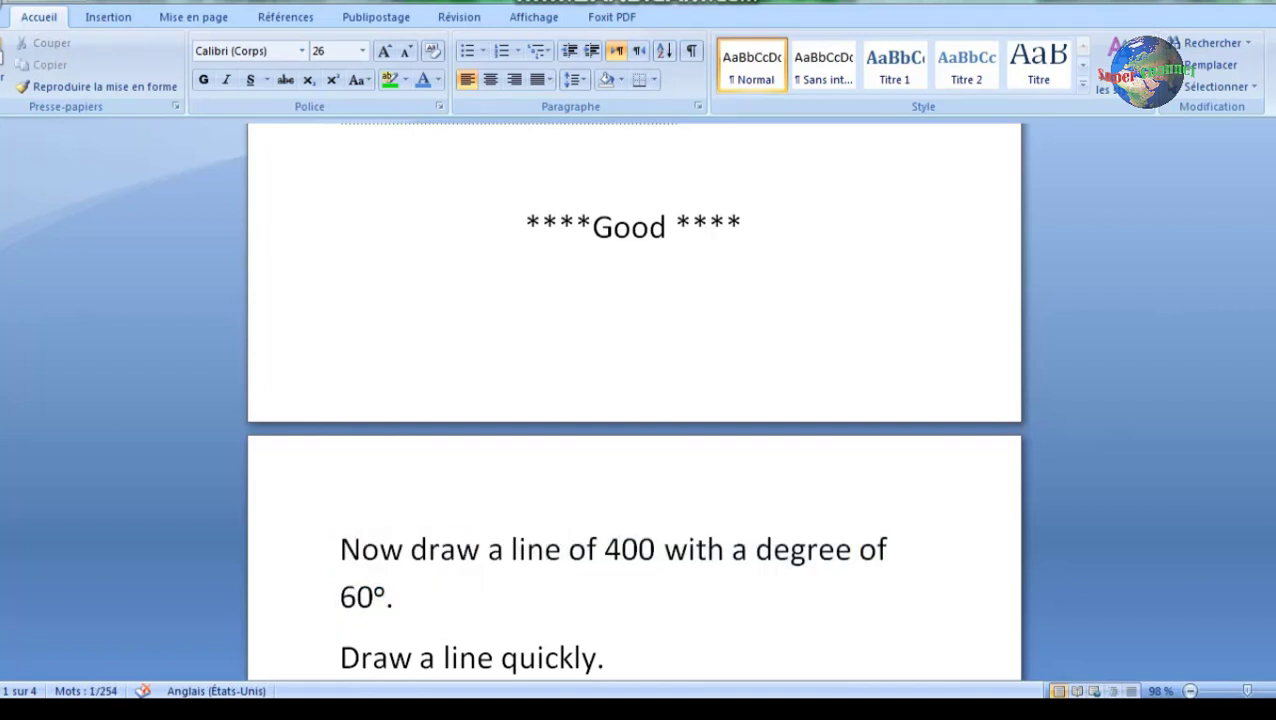
{"action": "left_click_drag", "start_coordinate": [604, 549], "coordinate": [655, 549]}
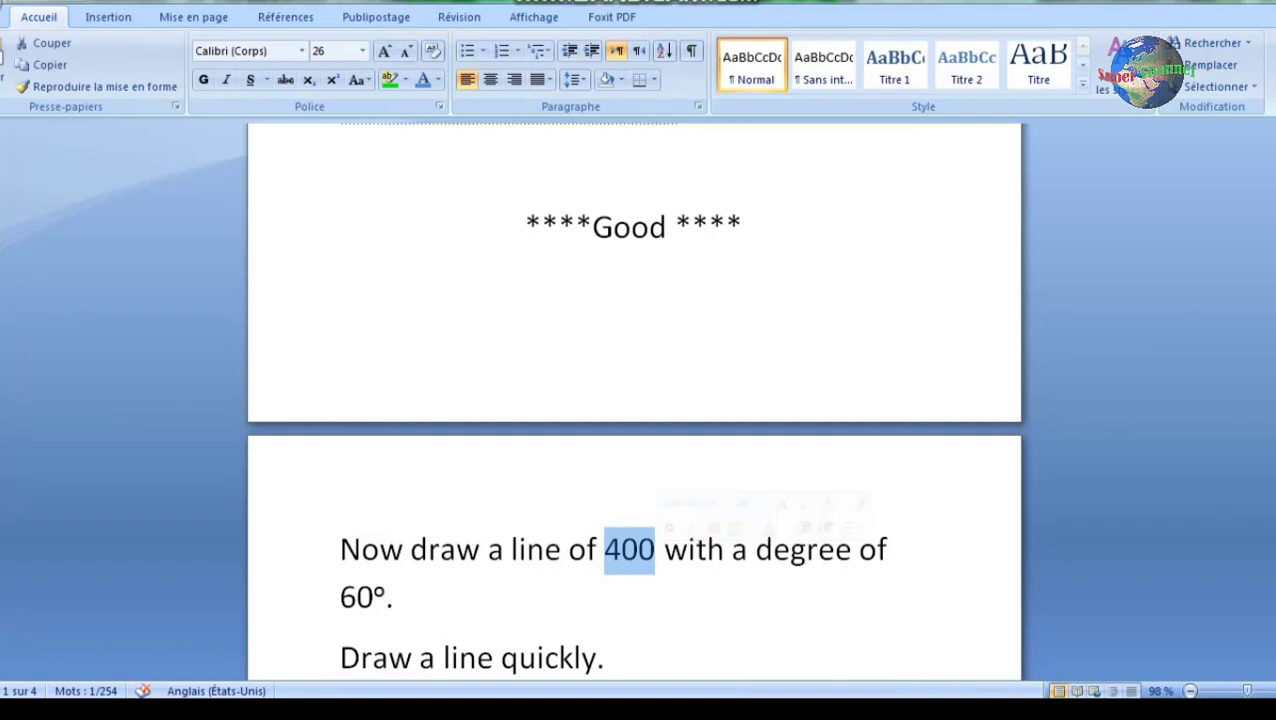
{"action": "left_click", "coordinate": [545, 549]}
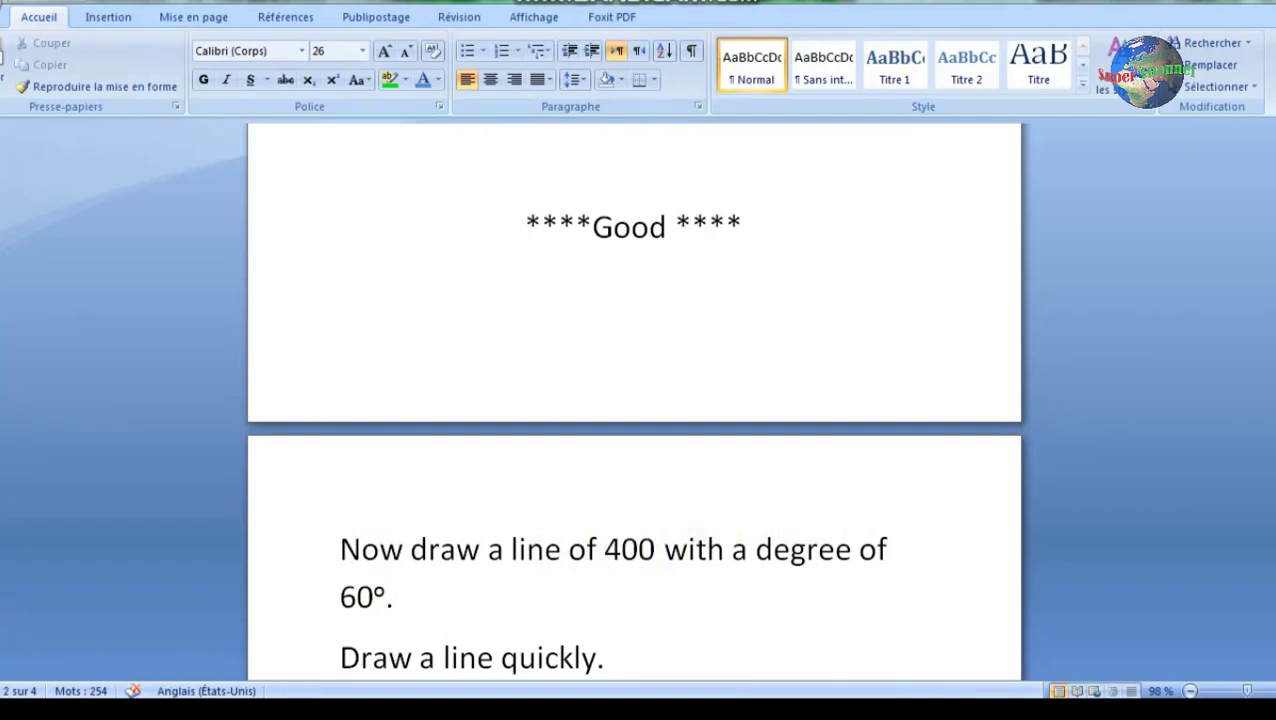
{"action": "key", "text": "ctrl+z"}
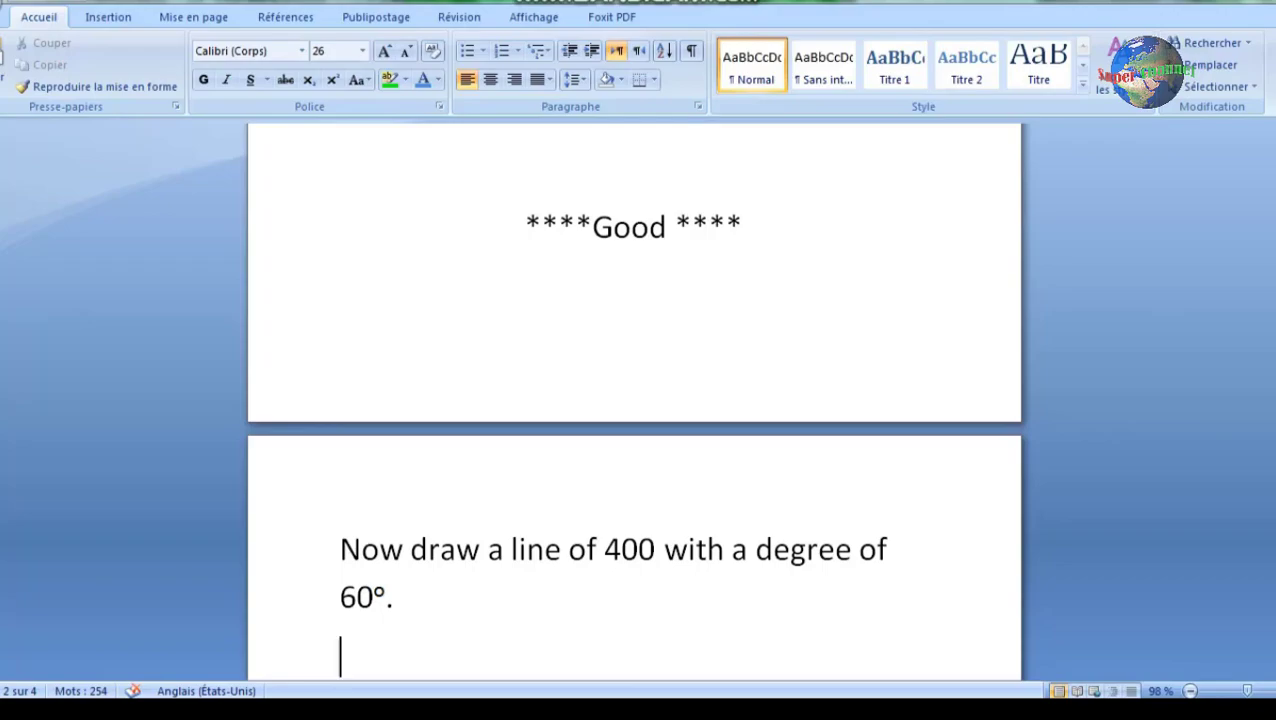
{"action": "left_click", "coordinate": [406, 472]}
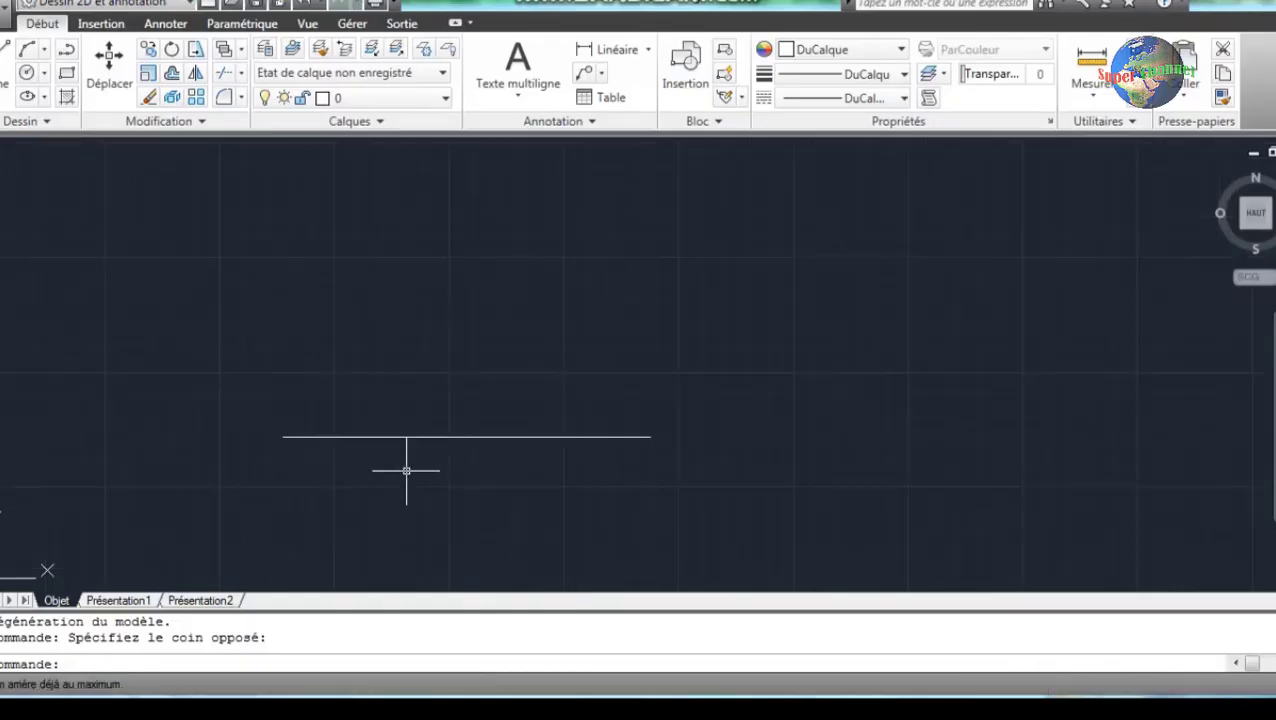
Zoom extents and pan so the 800 mm line sits near the top, then start a new line.
{"action": "middle_click_drag", "start_coordinate": [541, 498], "coordinate": [329, 469]}
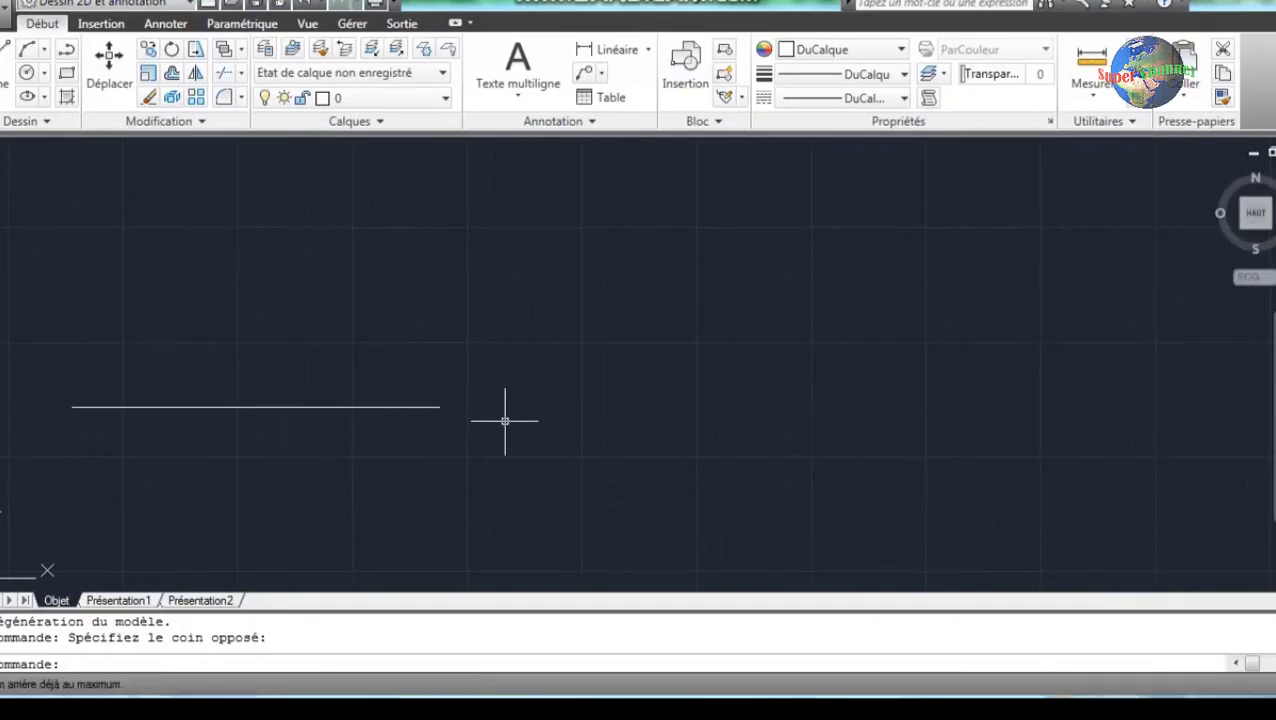
{"action": "scroll", "coordinate": [505, 421], "scroll_direction": "up", "scroll_amount": 1}
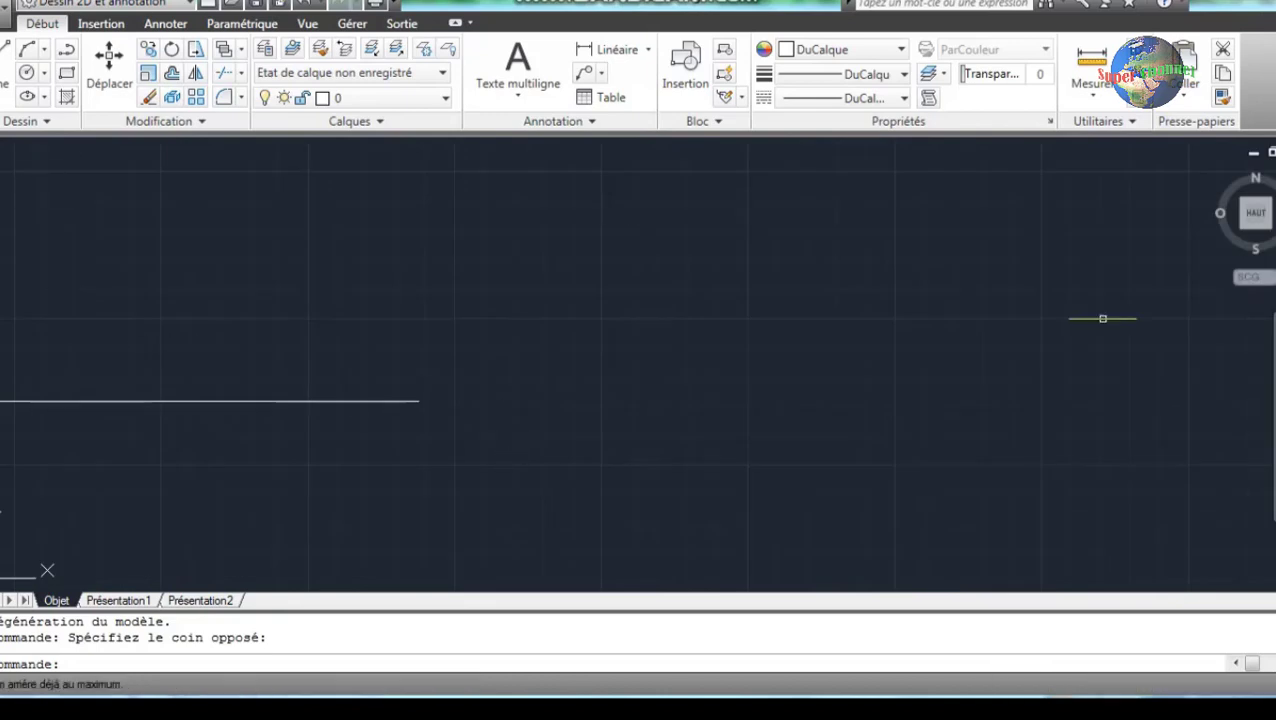
{"action": "middle_click", "coordinate": [1102, 318]}
{"action": "scroll", "coordinate": [845, 461], "scroll_direction": "down", "scroll_amount": 5}
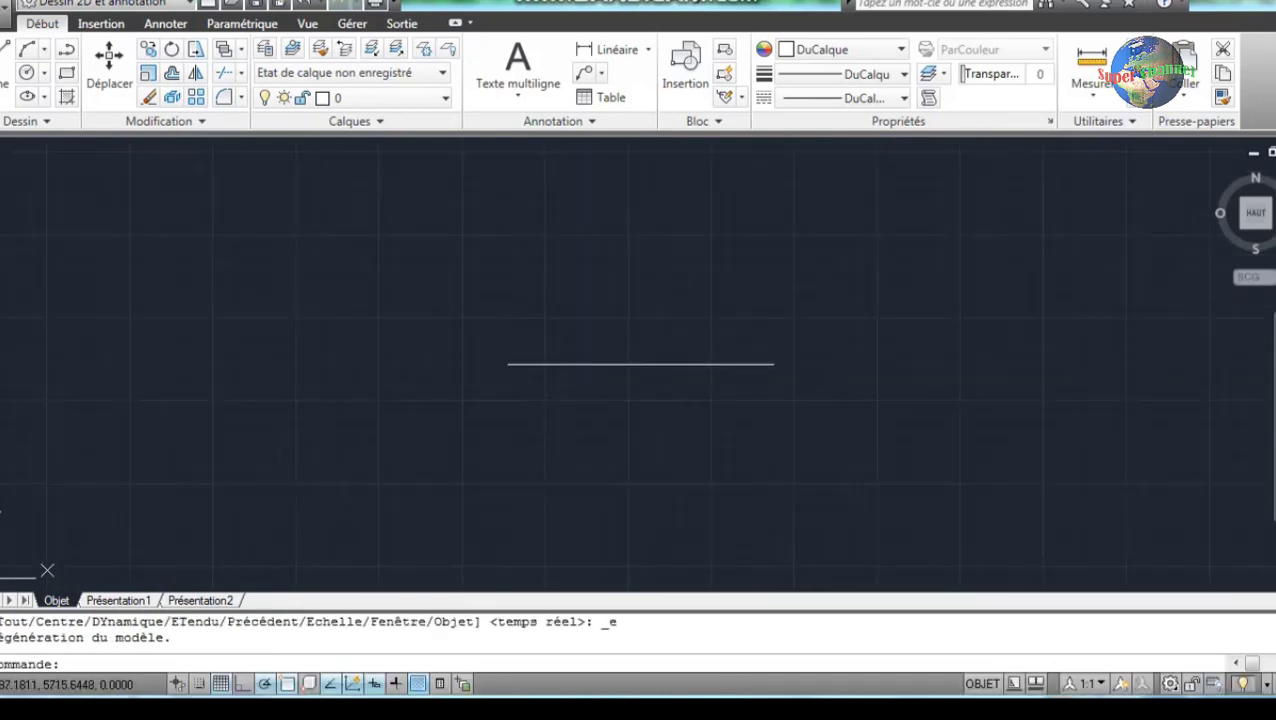
{"action": "left_click", "coordinate": [592, 410]}
{"action": "left_click", "coordinate": [703, 484]}
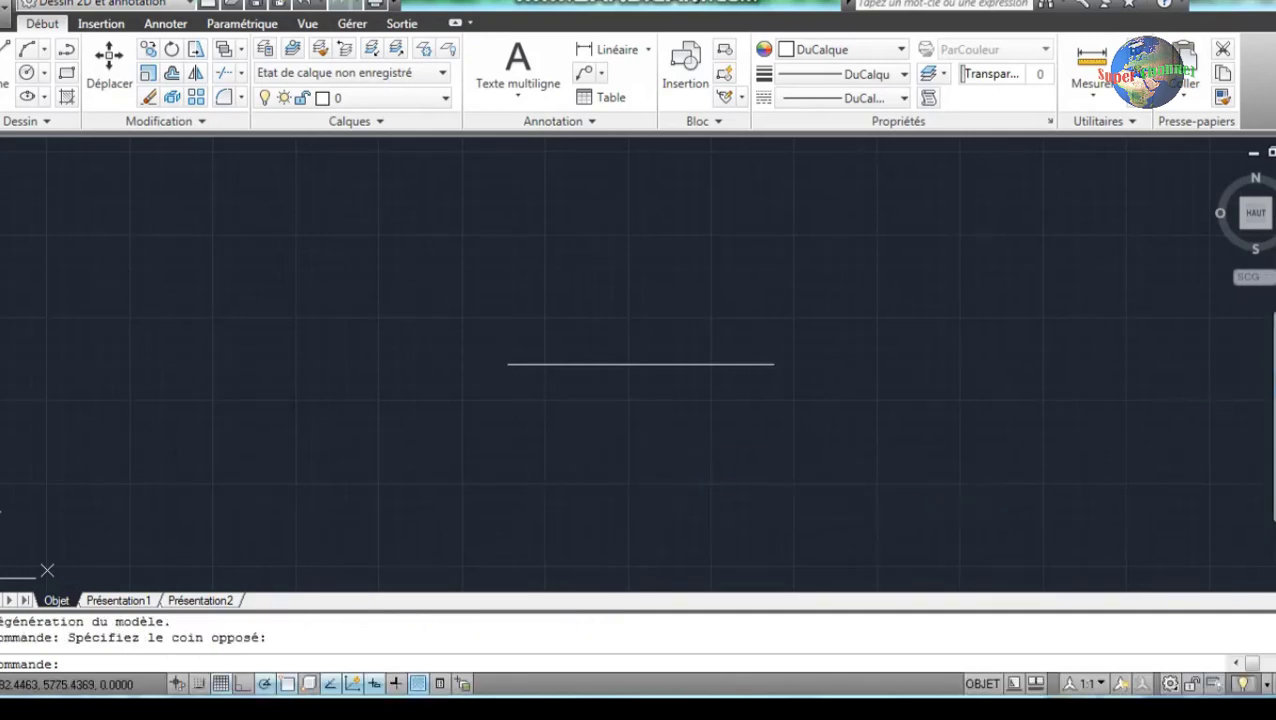
{"action": "left_click", "coordinate": [1262, 340]}
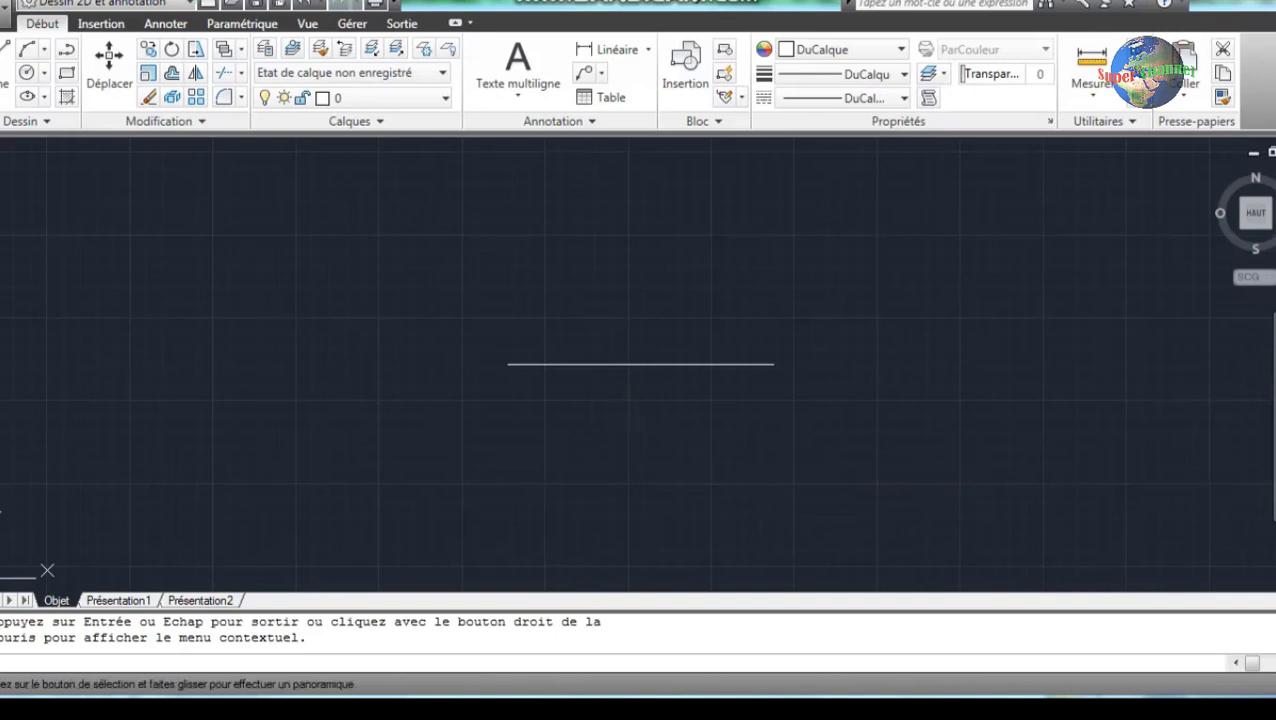
{"action": "scroll", "coordinate": [503, 411], "scroll_direction": "up", "scroll_amount": 3}
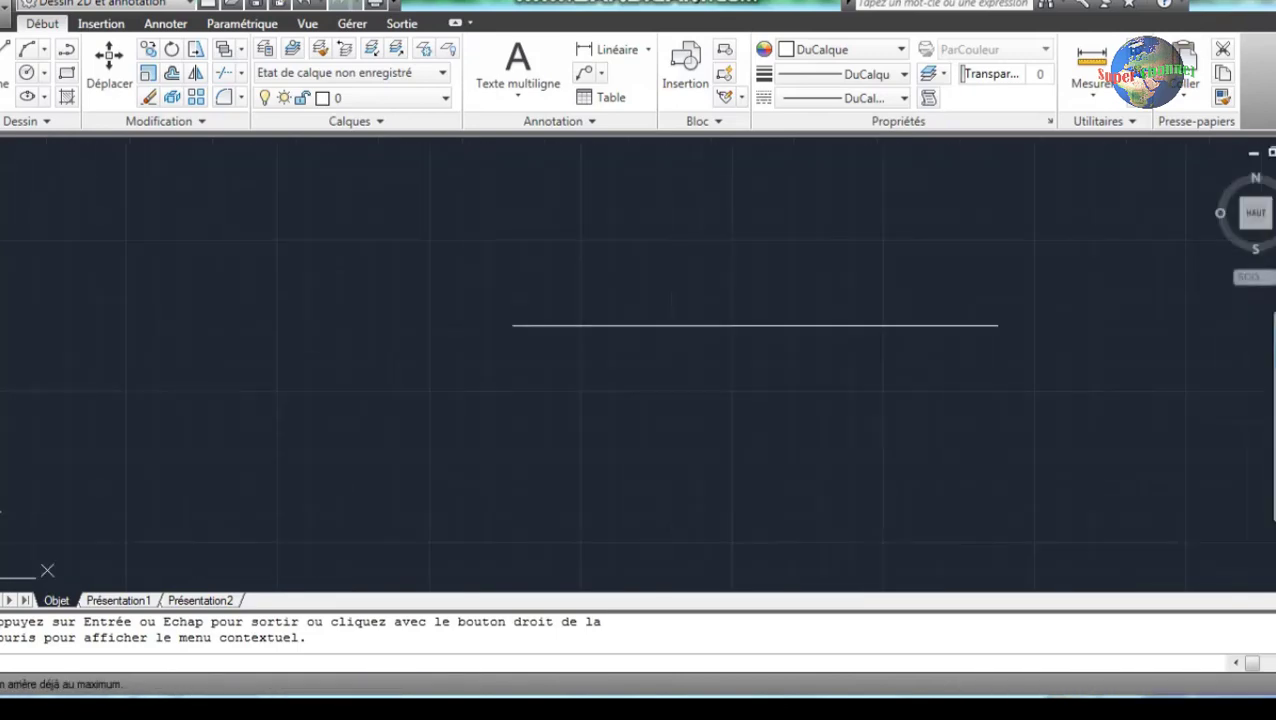
{"action": "left_click_drag", "start_coordinate": [900, 400], "coordinate": [334, 251]}
{"action": "left_click", "coordinate": [27, 49]}
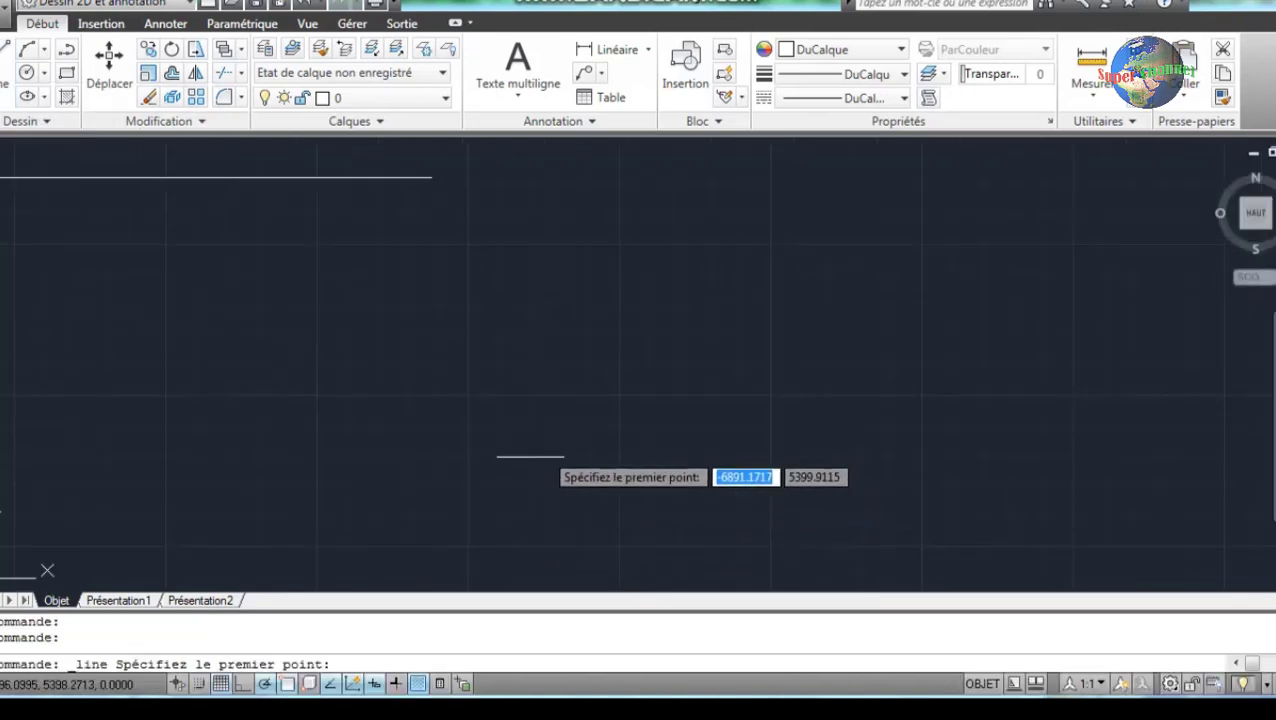
Draw a 400-unit line at 60° from a point below the existing line, then end LINE.
{"action": "left_click", "coordinate": [559, 515]}
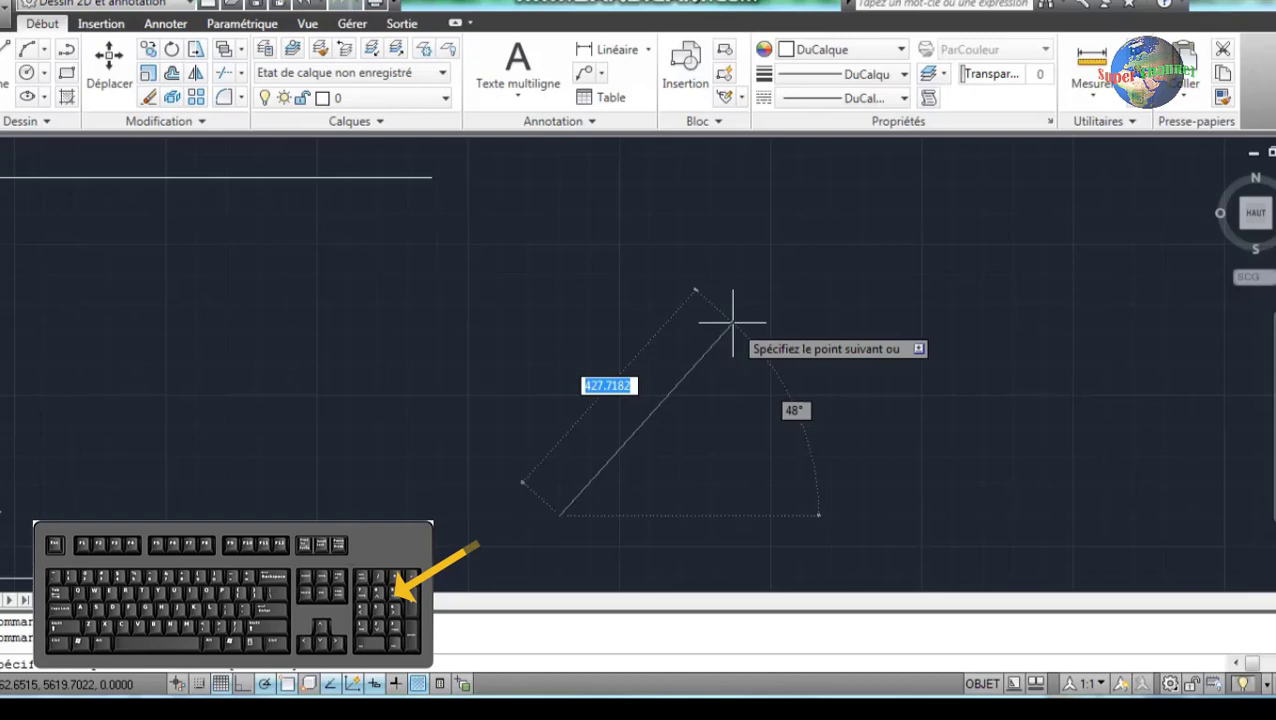
{"action": "type", "text": "4"}
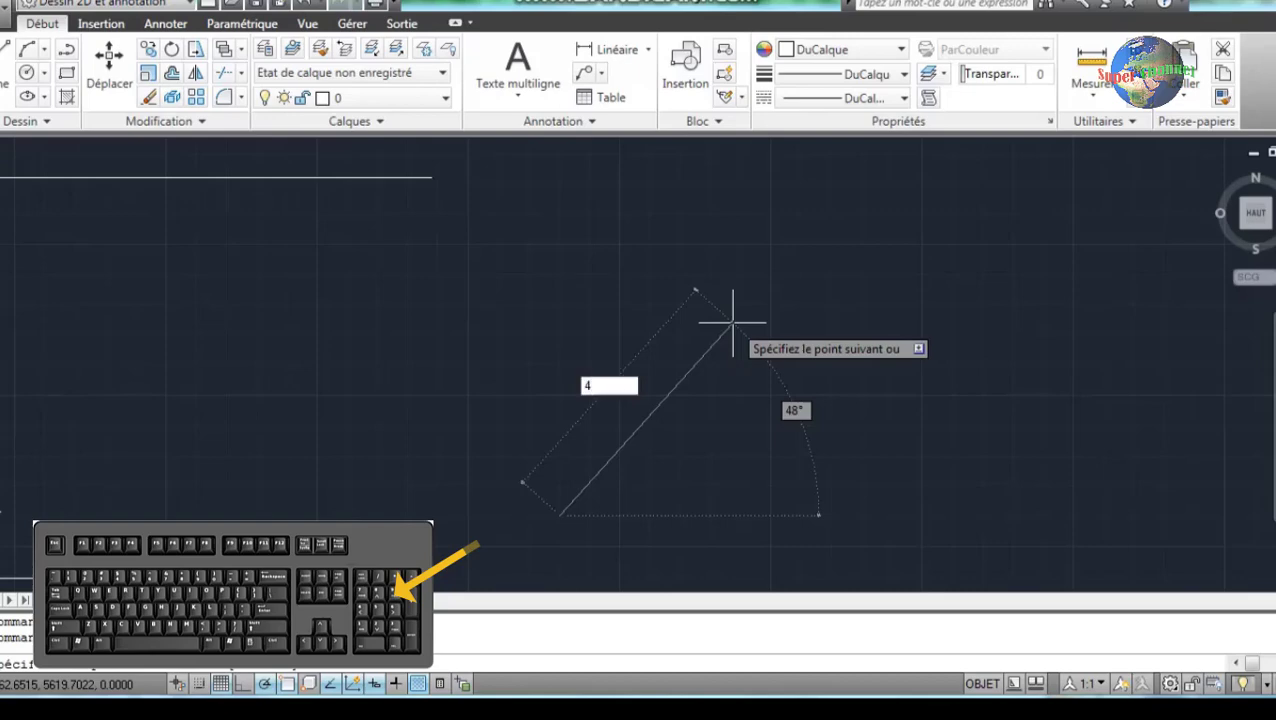
{"action": "type", "text": "00"}
{"action": "key", "text": "Tab"}
{"action": "type", "text": "60"}
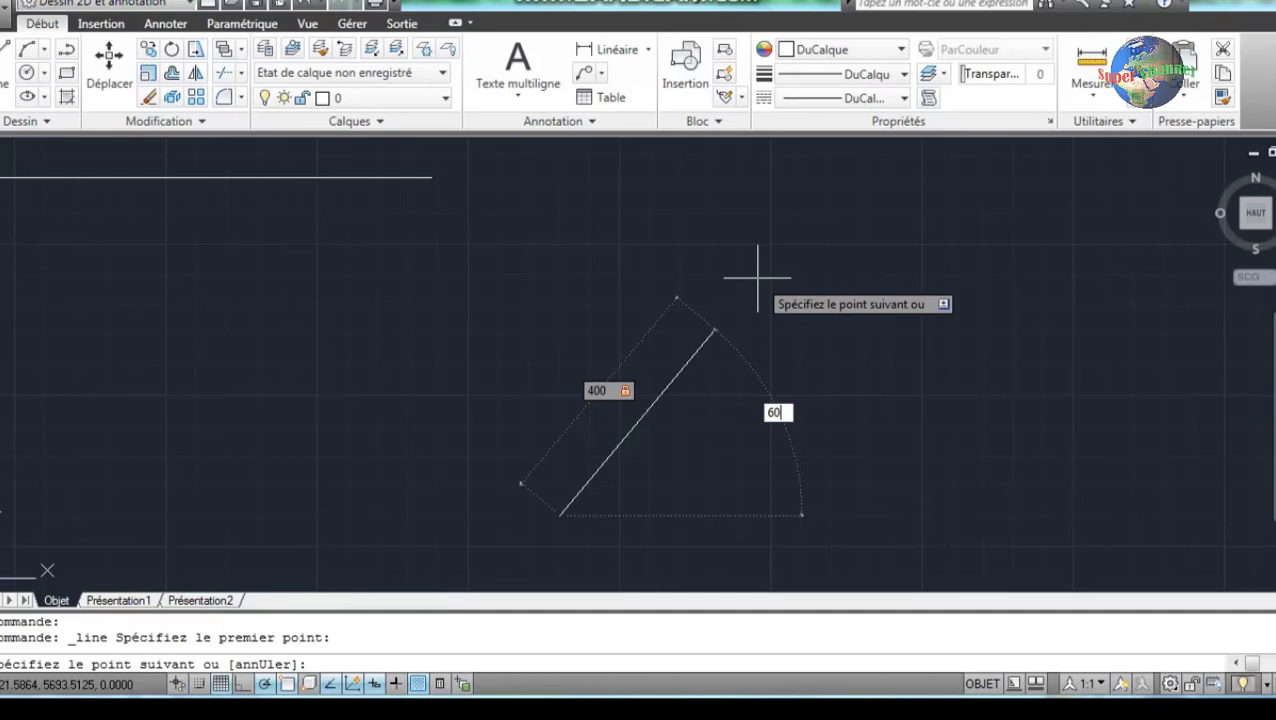
{"action": "key", "text": "Return"}
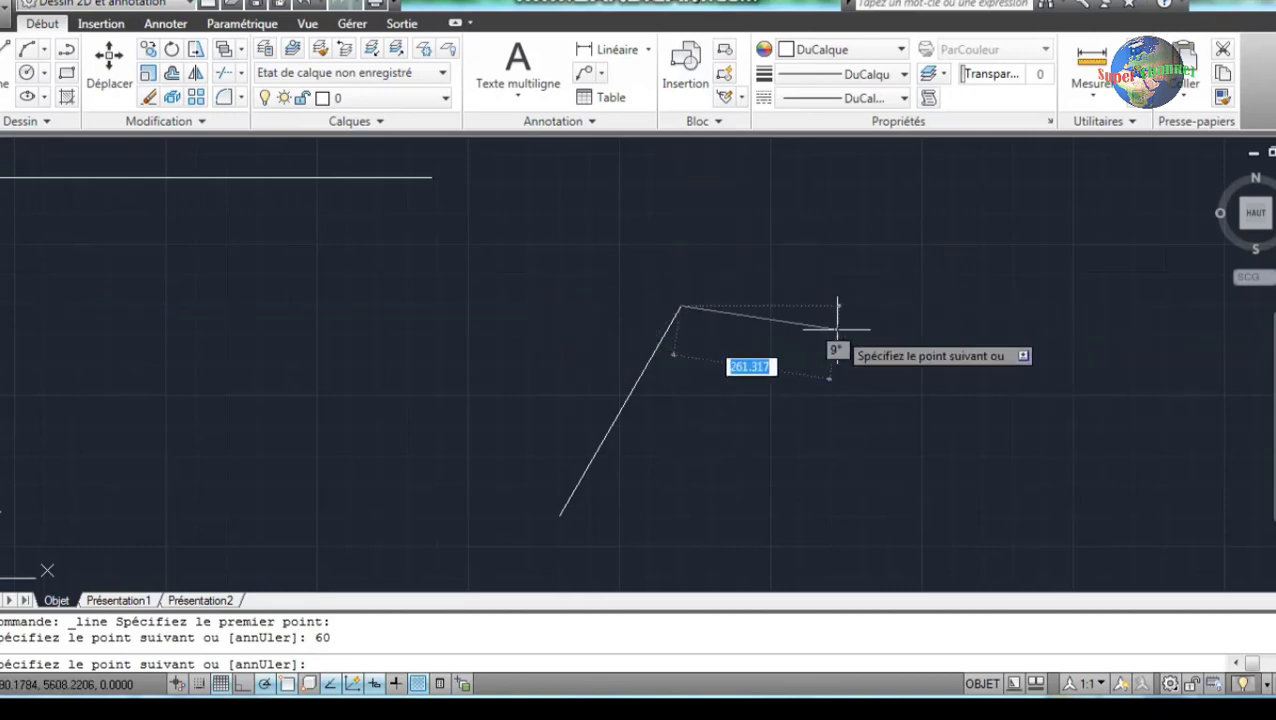
{"action": "key", "text": "Escape"}
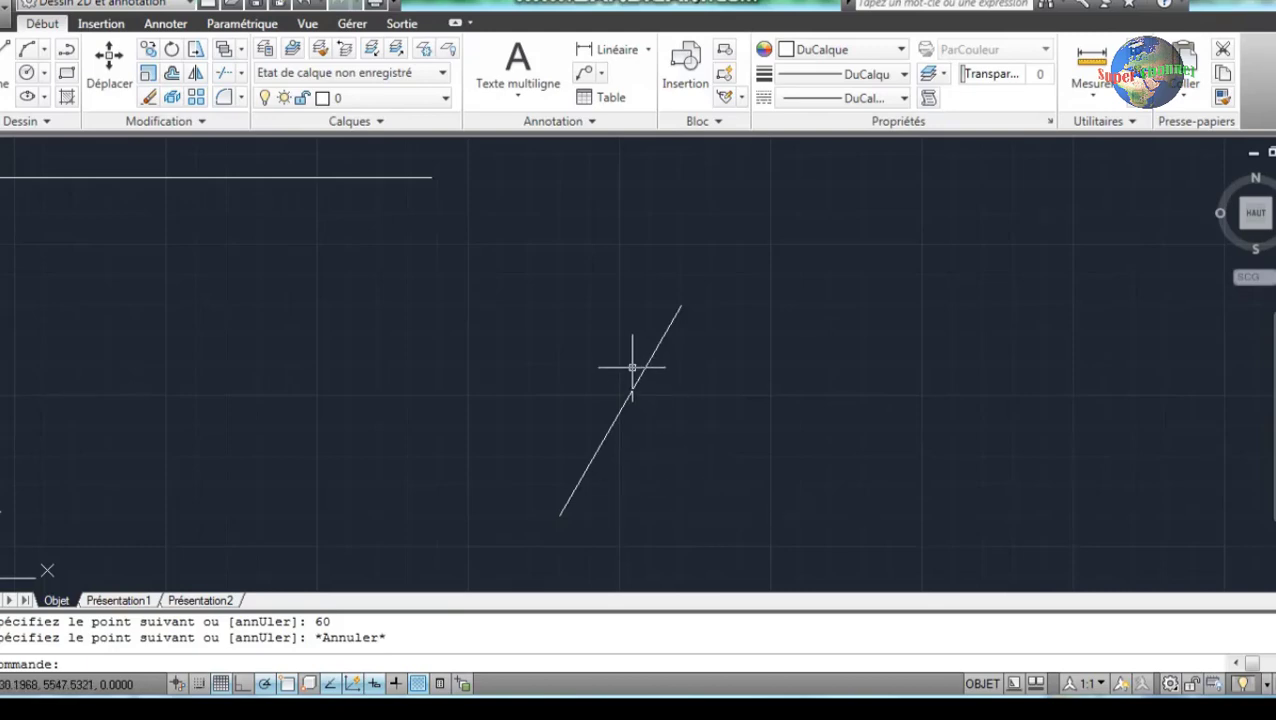
Zoom extents and pan so both drawn lines are framed in the view.
{"action": "scroll", "coordinate": [644, 407], "scroll_direction": "down", "scroll_amount": 1}
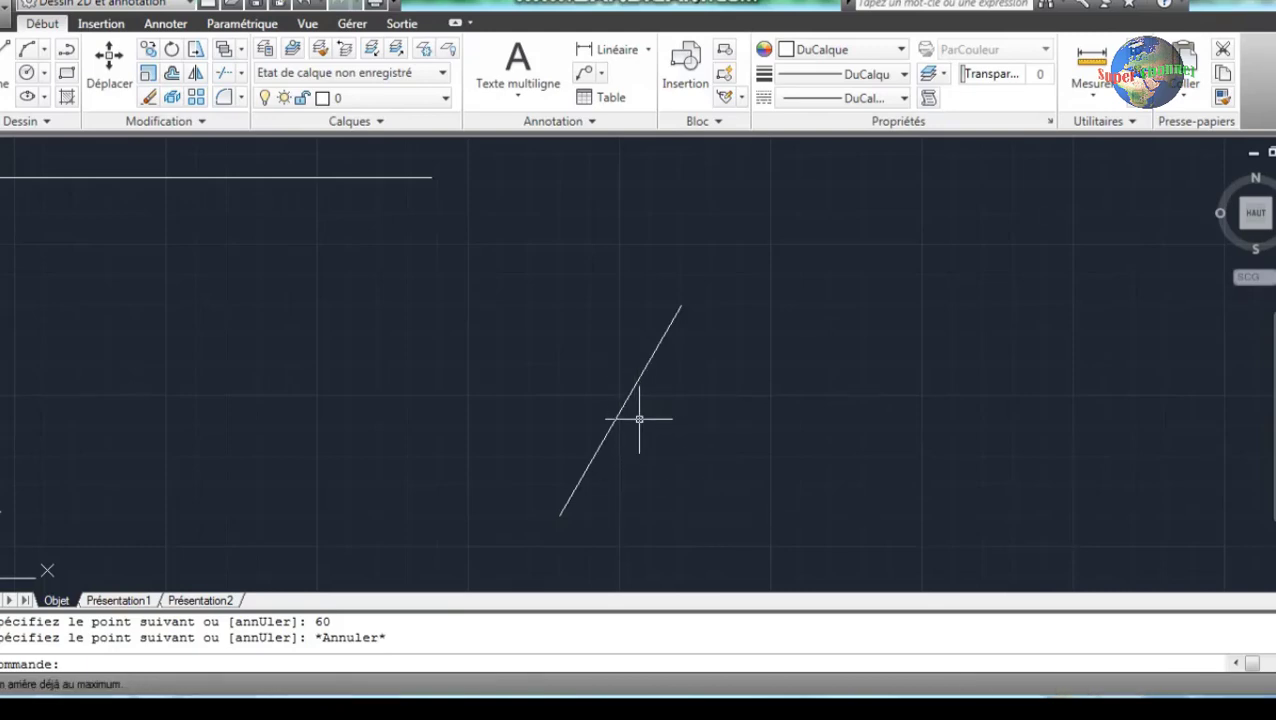
{"action": "scroll", "coordinate": [640, 415], "scroll_direction": "up", "scroll_amount": 3}
{"action": "scroll", "coordinate": [638, 418], "scroll_direction": "down", "scroll_amount": 2}
{"action": "middle_click_drag", "start_coordinate": [725, 441], "coordinate": [735, 396]}
{"action": "scroll", "coordinate": [735, 396], "scroll_direction": "up", "scroll_amount": 1}
{"action": "scroll", "coordinate": [735, 396], "scroll_direction": "down", "scroll_amount": 2}
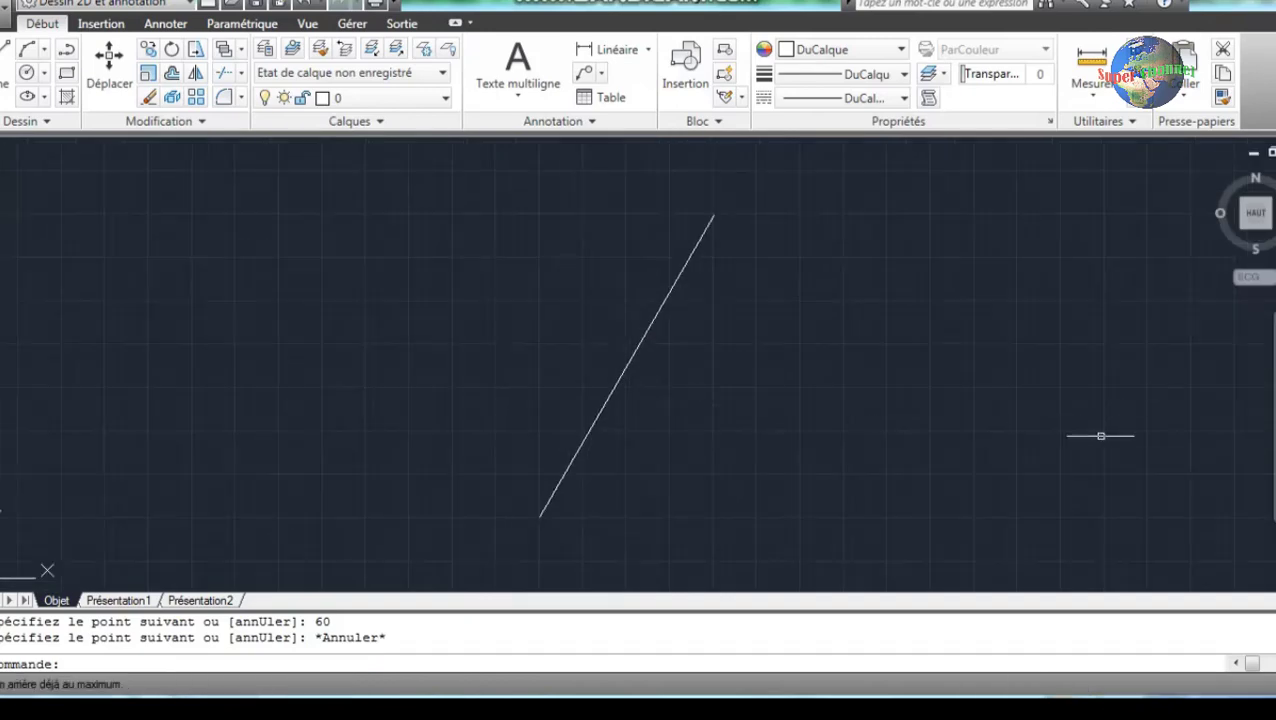
{"action": "middle_click", "coordinate": [968, 387]}
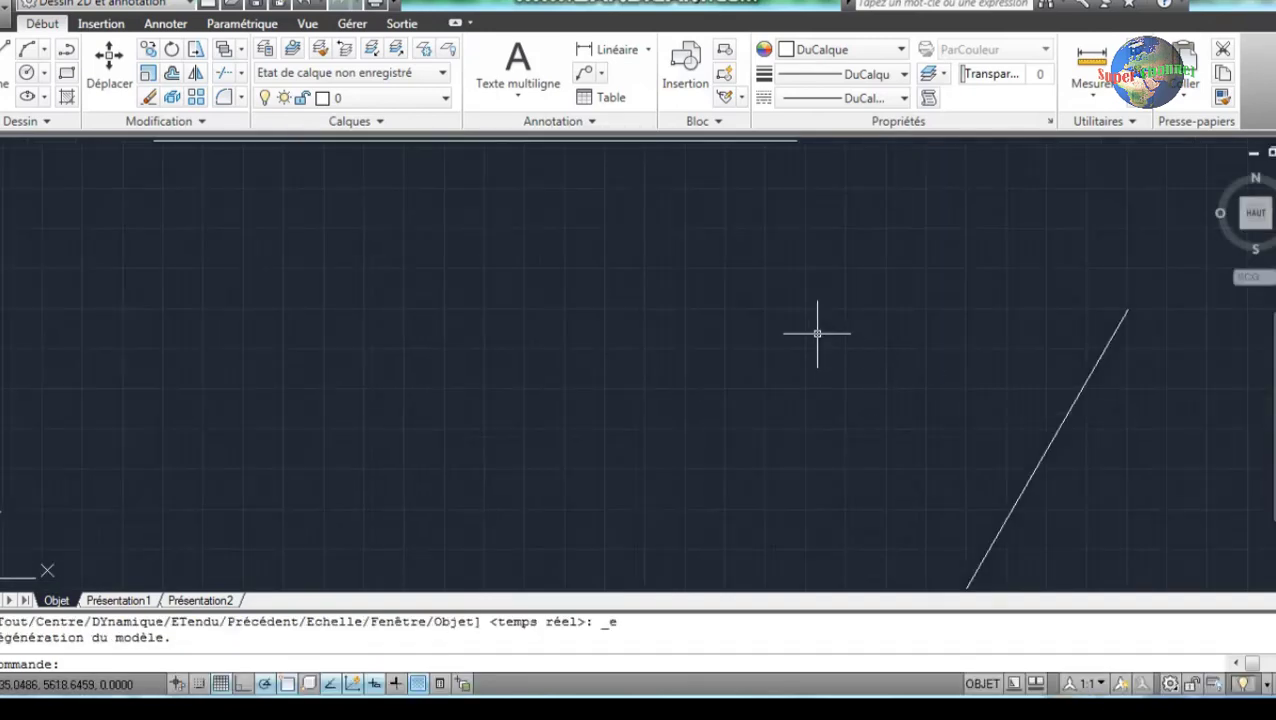
{"action": "scroll", "coordinate": [818, 336], "scroll_direction": "down", "scroll_amount": 4}
{"action": "middle_click_drag", "start_coordinate": [826, 419], "coordinate": [651, 416]}
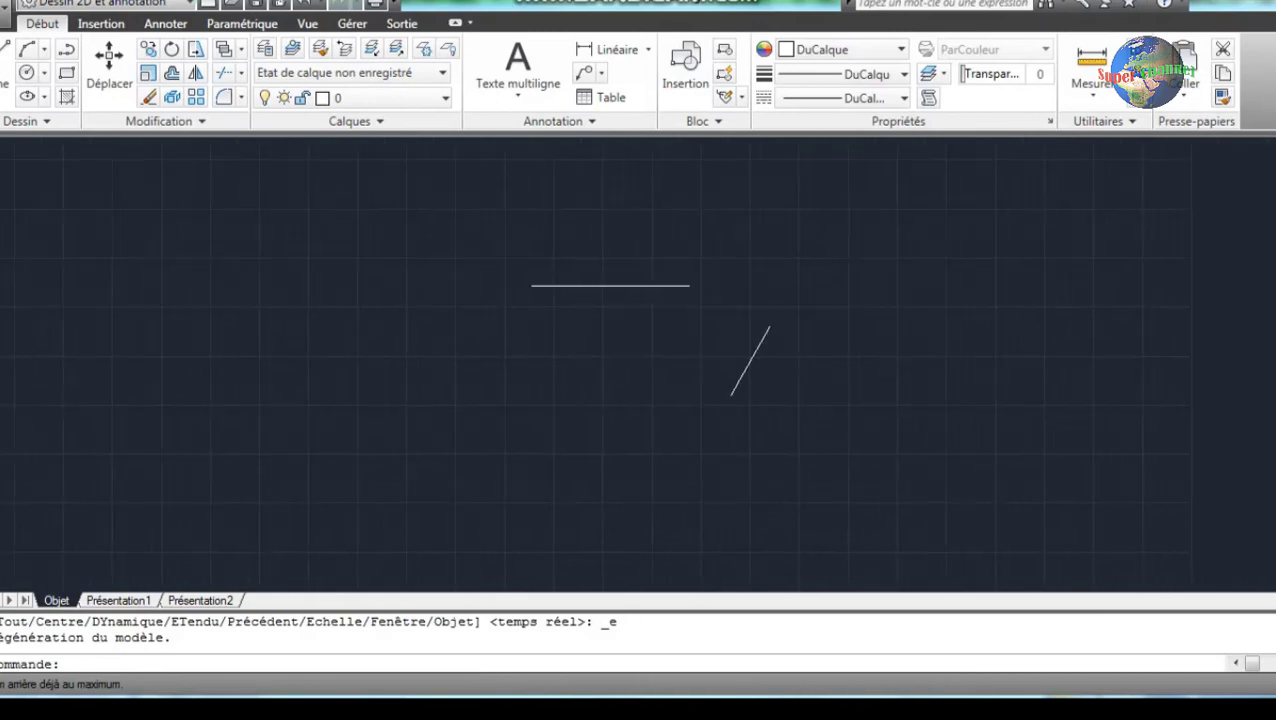
{"action": "scroll", "coordinate": [690, 376], "scroll_direction": "up", "scroll_amount": 2}
{"action": "scroll", "coordinate": [690, 376], "scroll_direction": "up", "scroll_amount": 2}
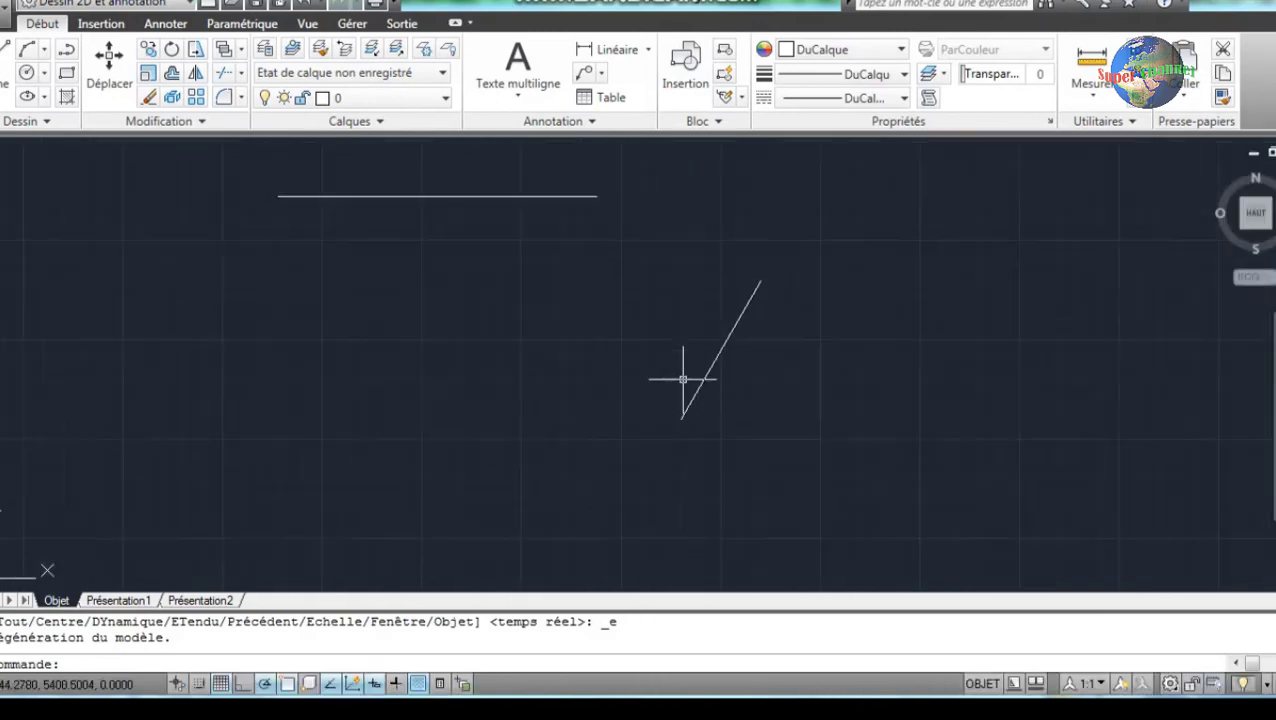
{"action": "scroll", "coordinate": [690, 374], "scroll_direction": "down", "scroll_amount": 2}
{"action": "middle_click_drag", "start_coordinate": [690, 375], "coordinate": [755, 282]}
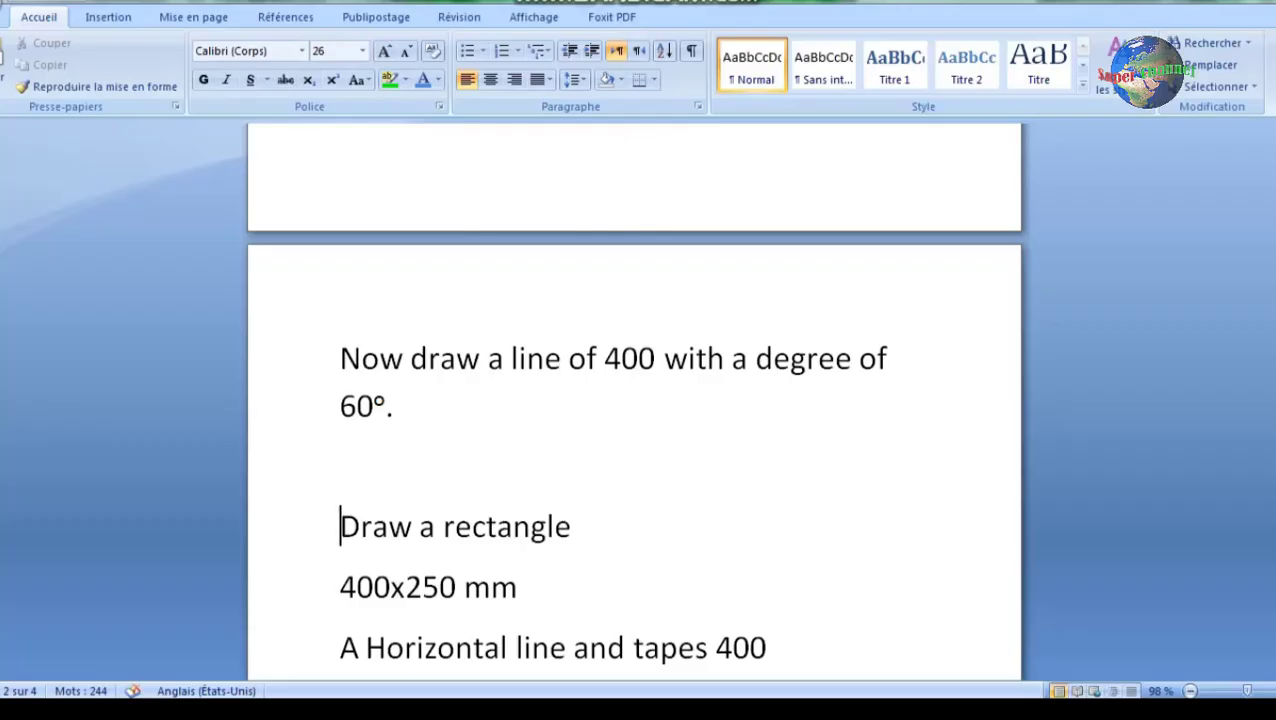
Centre and bold the 'Draw a rectangle' and '400x250 mm' lines.
{"action": "scroll", "coordinate": [634, 450], "scroll_direction": "down", "scroll_amount": 1}
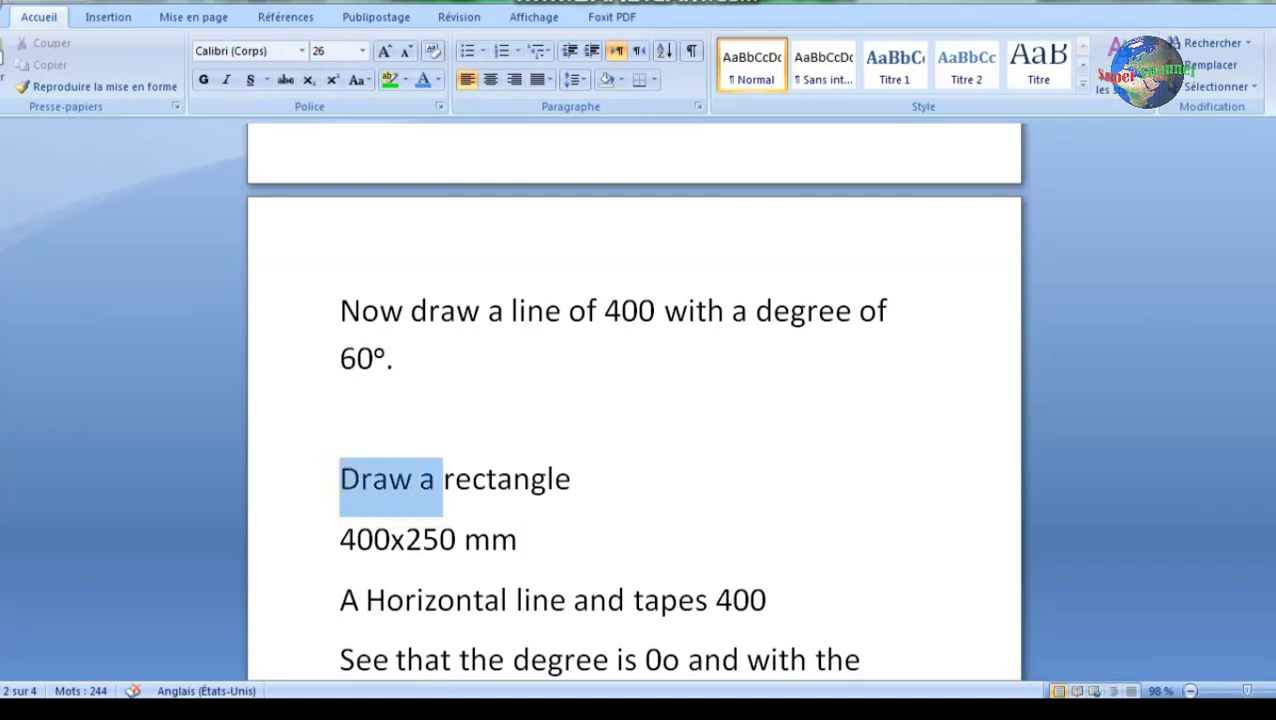
{"action": "left_click_drag", "start_coordinate": [340, 480], "coordinate": [590, 482]}
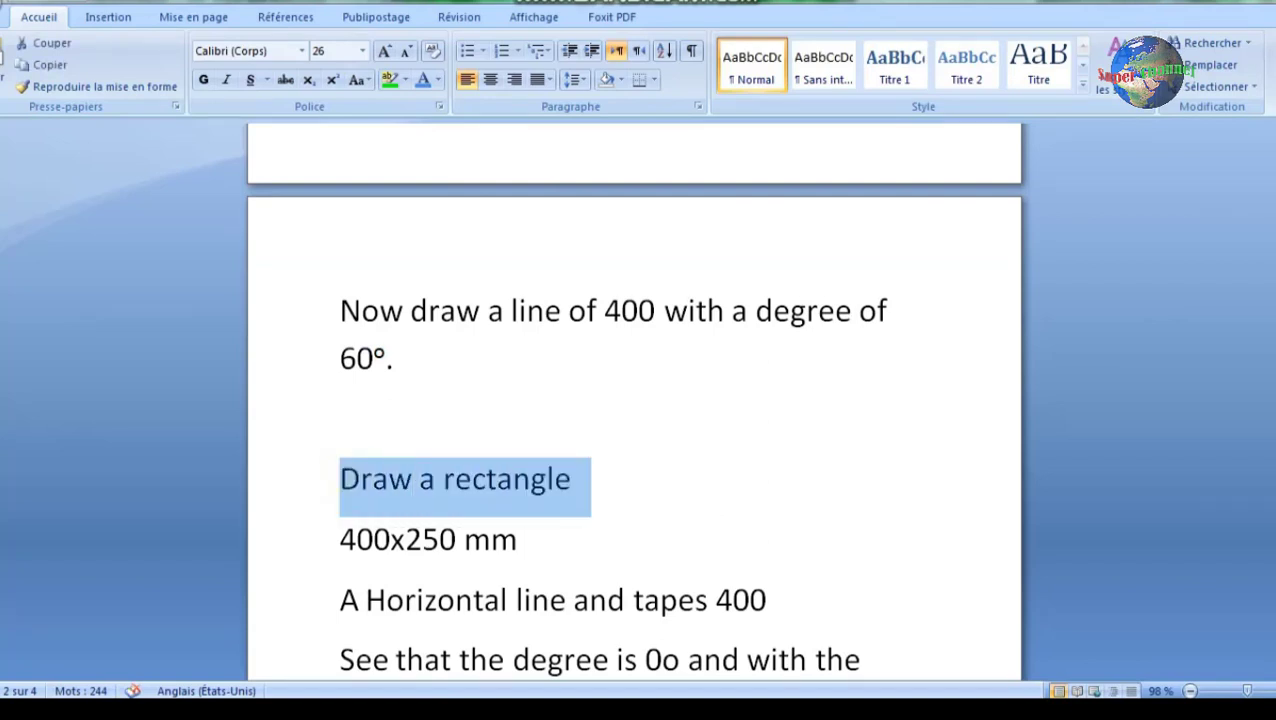
{"action": "mouse_move", "coordinate": [390, 540]}
{"action": "left_mouse_down"}
{"action": "mouse_move", "coordinate": [340, 540]}
{"action": "mouse_move", "coordinate": [456, 540]}
{"action": "left_mouse_up"}
{"action": "left_click", "coordinate": [422, 540]}
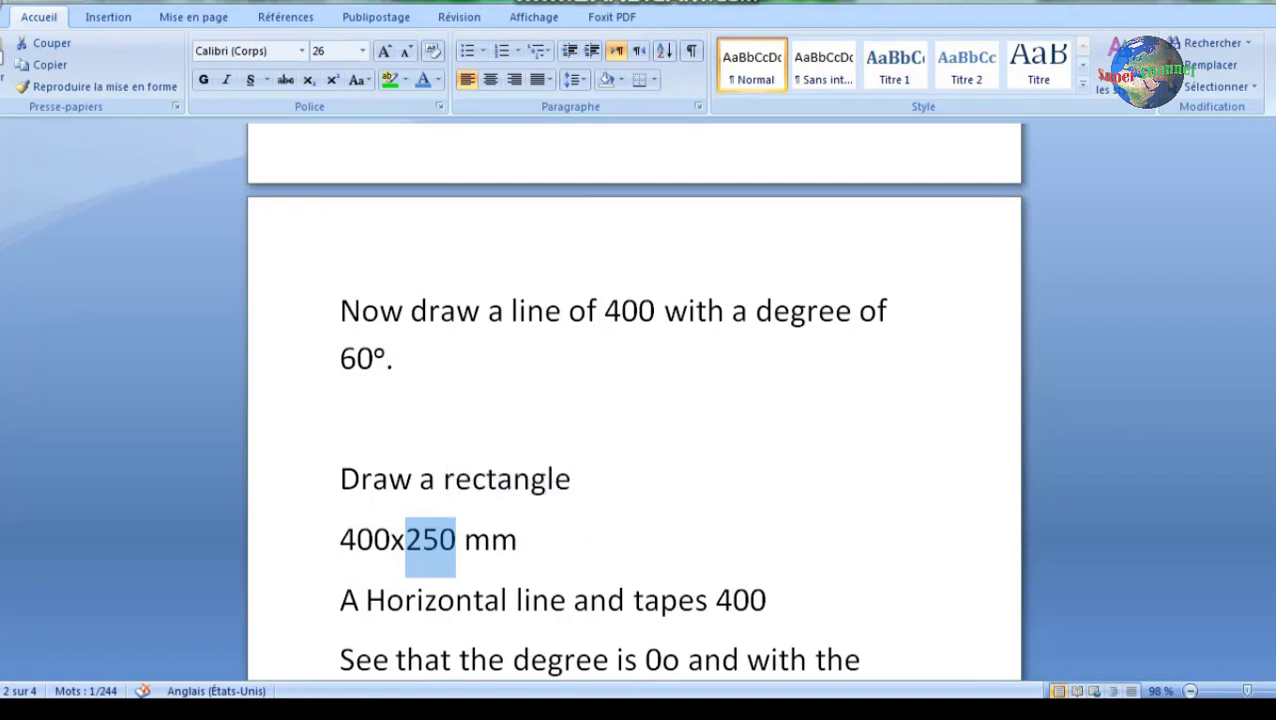
{"action": "left_click", "coordinate": [322, 485]}
{"action": "left_click", "coordinate": [373, 540]}
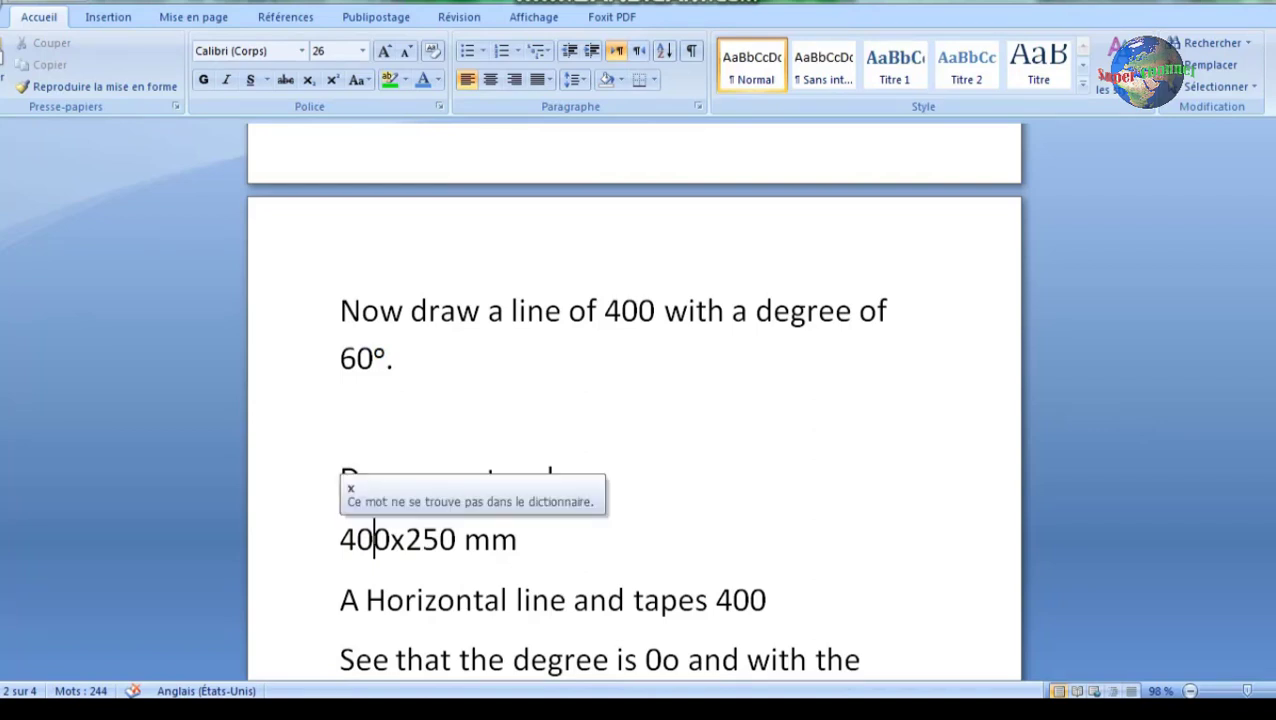
{"action": "left_click_drag", "start_coordinate": [340, 478], "coordinate": [517, 545]}
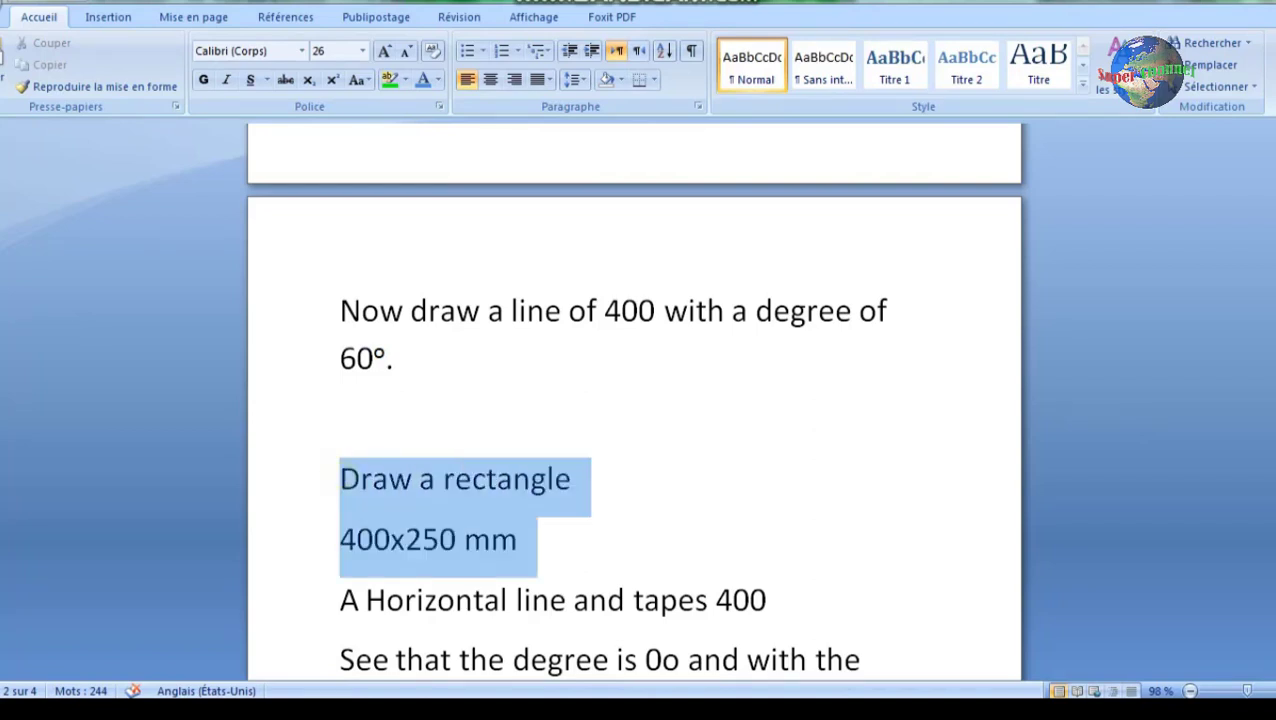
{"action": "left_click", "coordinate": [490, 79]}
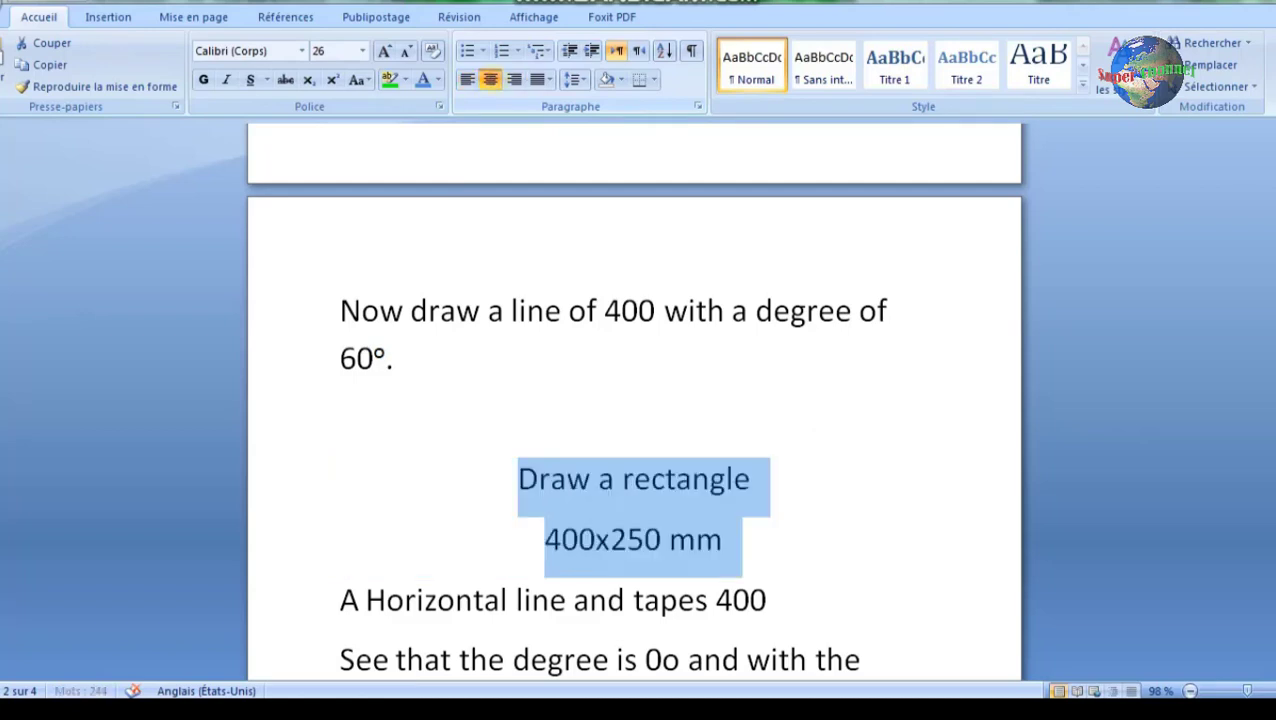
{"action": "left_click", "coordinate": [203, 79]}
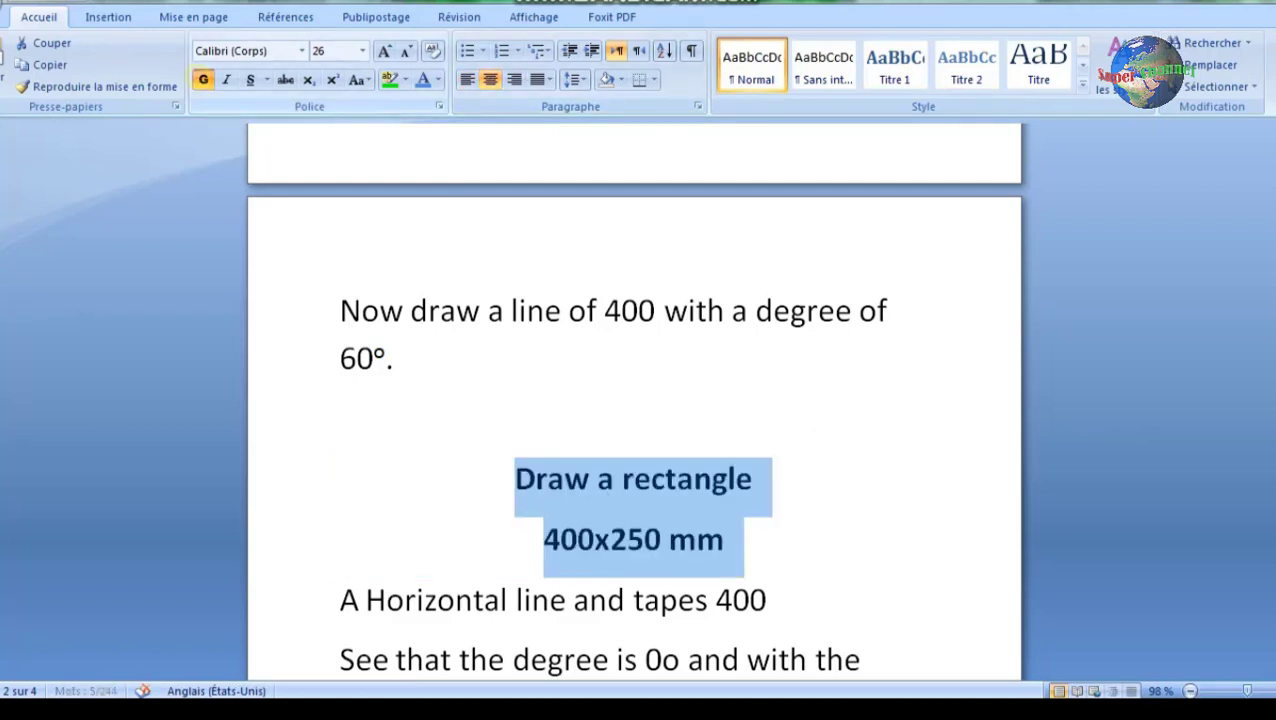
{"action": "left_click", "coordinate": [760, 480]}
Superscript the o after 0 so the green-line sentence reads 0°.
{"action": "scroll", "coordinate": [760, 480], "scroll_direction": "down", "scroll_amount": 1}
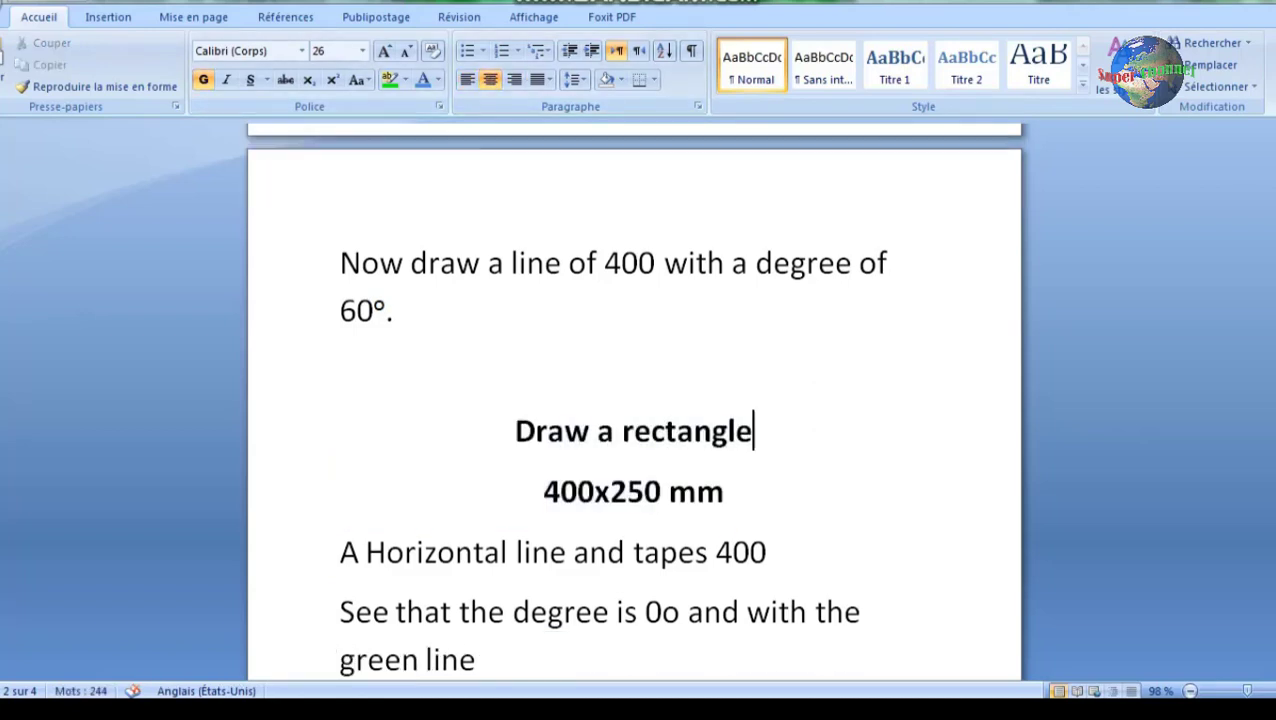
{"action": "scroll", "coordinate": [760, 430], "scroll_direction": "down", "scroll_amount": 1}
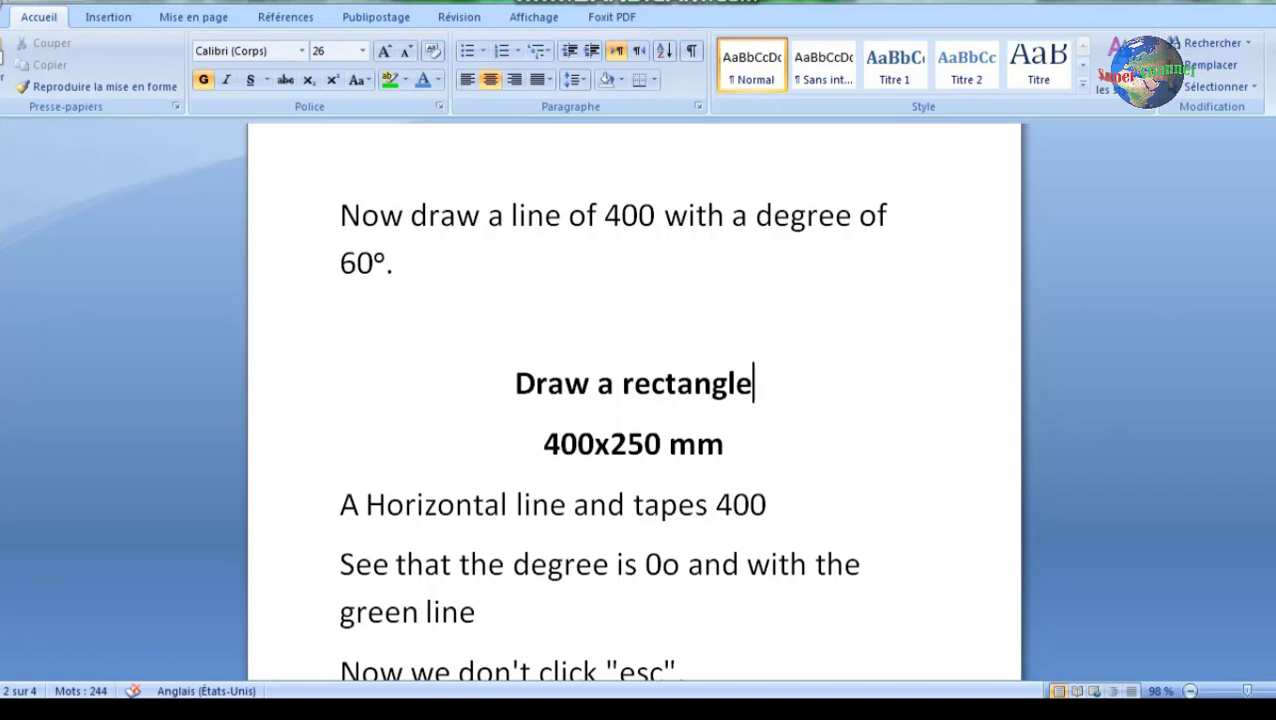
{"action": "left_click_drag", "start_coordinate": [662, 565], "coordinate": [680, 565]}
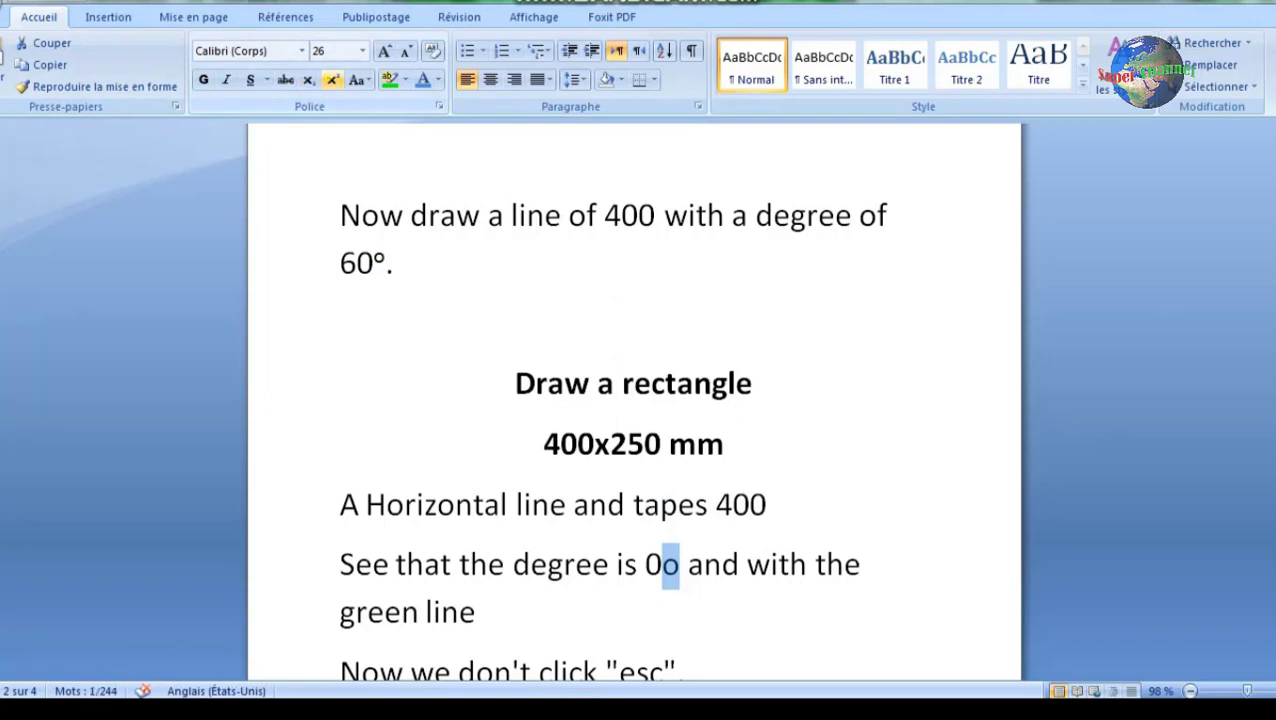
{"action": "left_click", "coordinate": [333, 79]}
{"action": "left_click", "coordinate": [645, 505]}
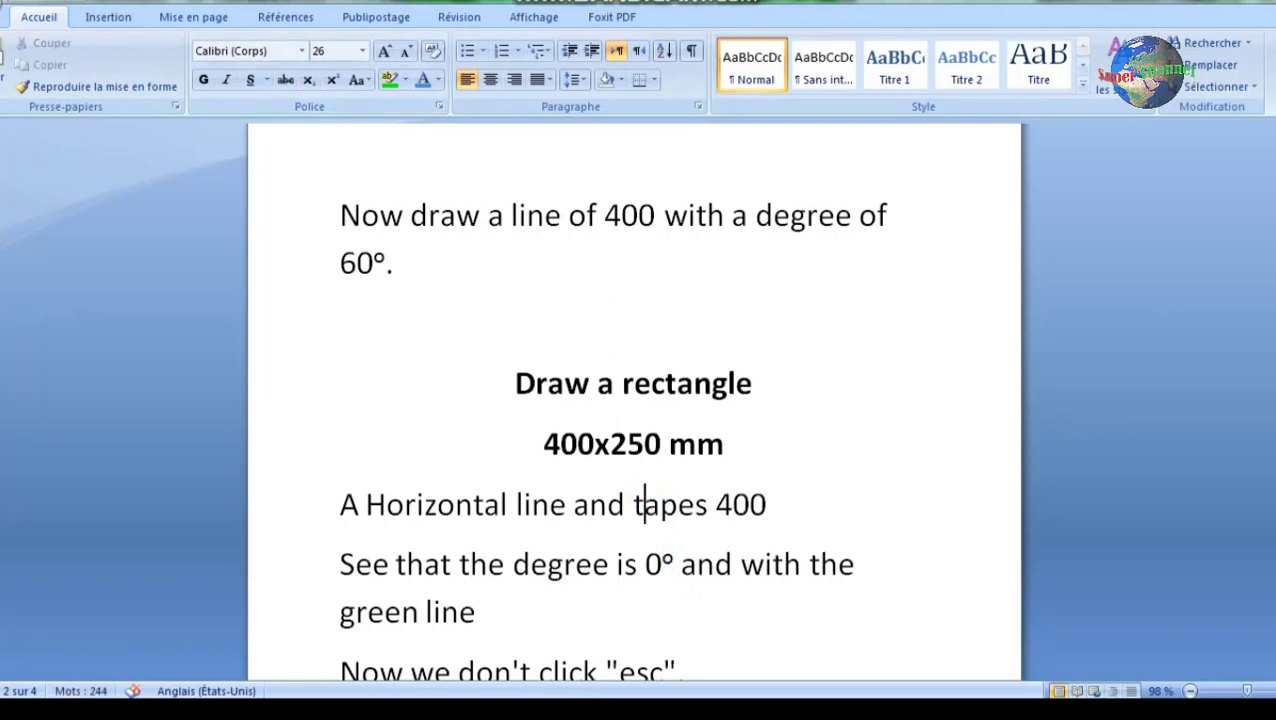
Draw a 400-unit horizontal line at 0° from a point left of the existing lines.
{"action": "scroll", "coordinate": [660, 429], "scroll_direction": "down", "scroll_amount": 2}
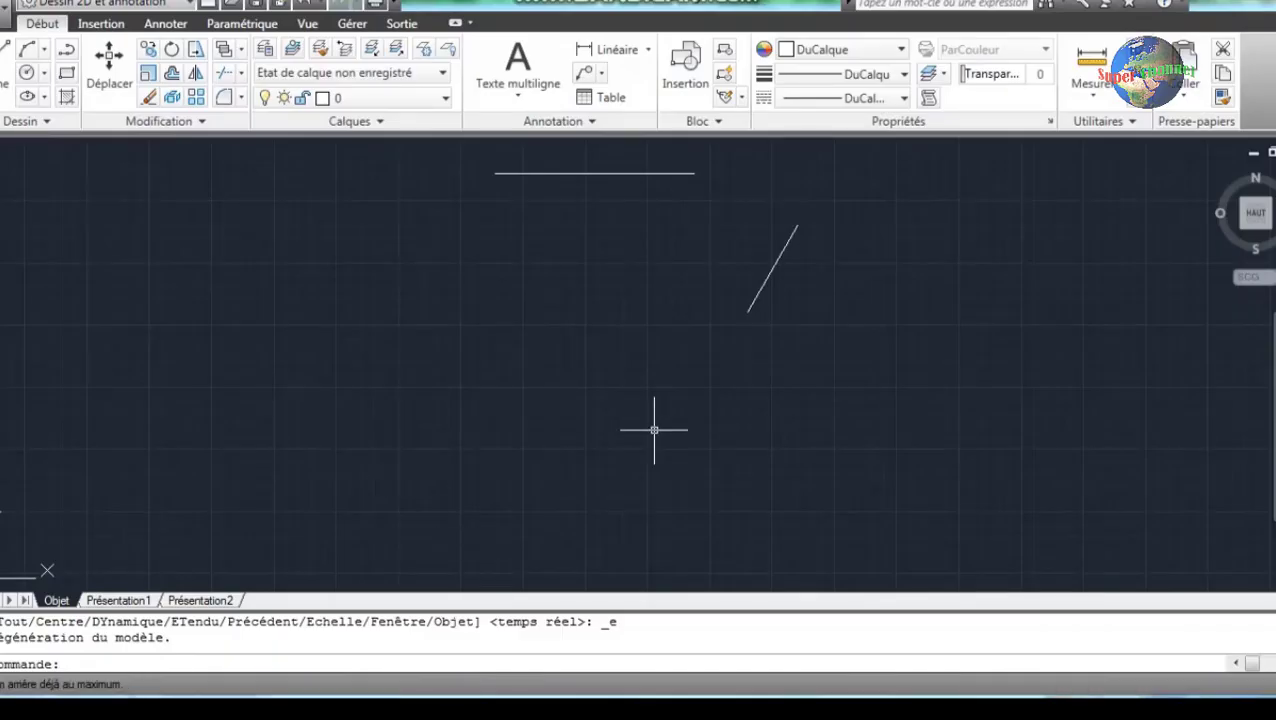
{"action": "mouse_move", "coordinate": [198, 355]}
{"action": "middle_mouse_down"}
{"action": "mouse_move", "coordinate": [369, 381]}
{"action": "mouse_move", "coordinate": [560, 386]}
{"action": "middle_mouse_up"}
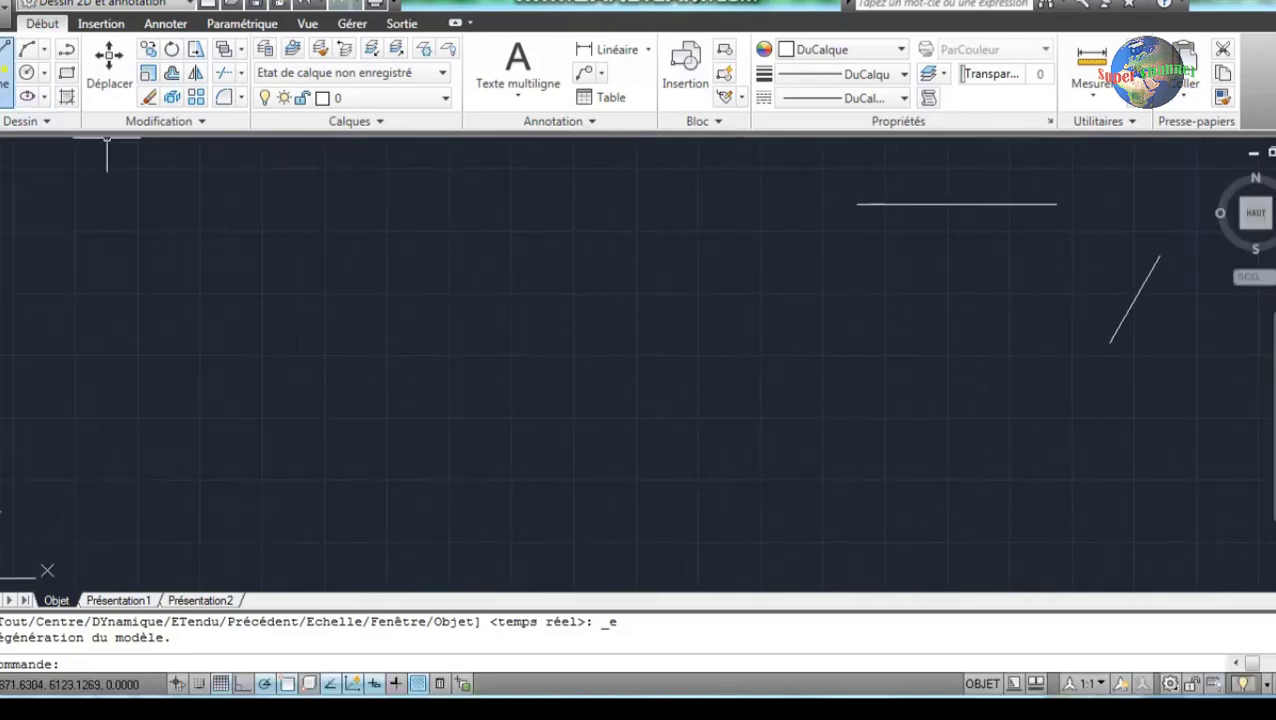
{"action": "left_click", "coordinate": [27, 48]}
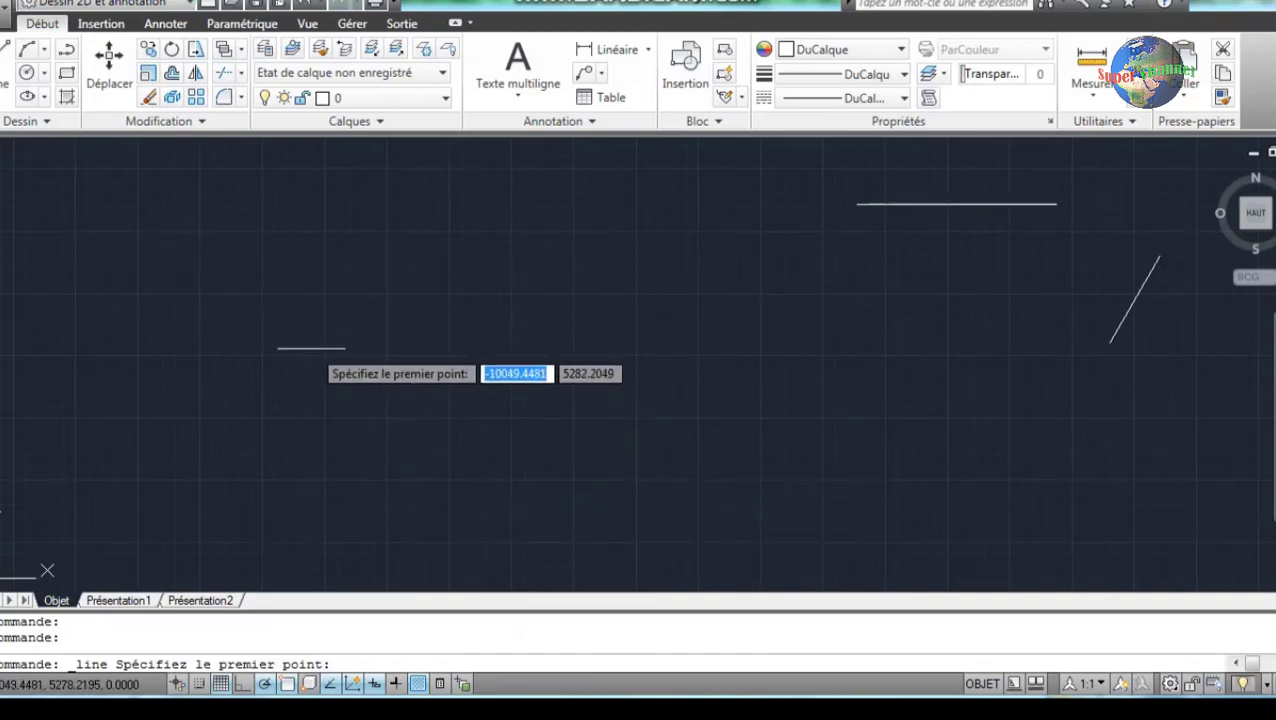
{"action": "left_click", "coordinate": [312, 349]}
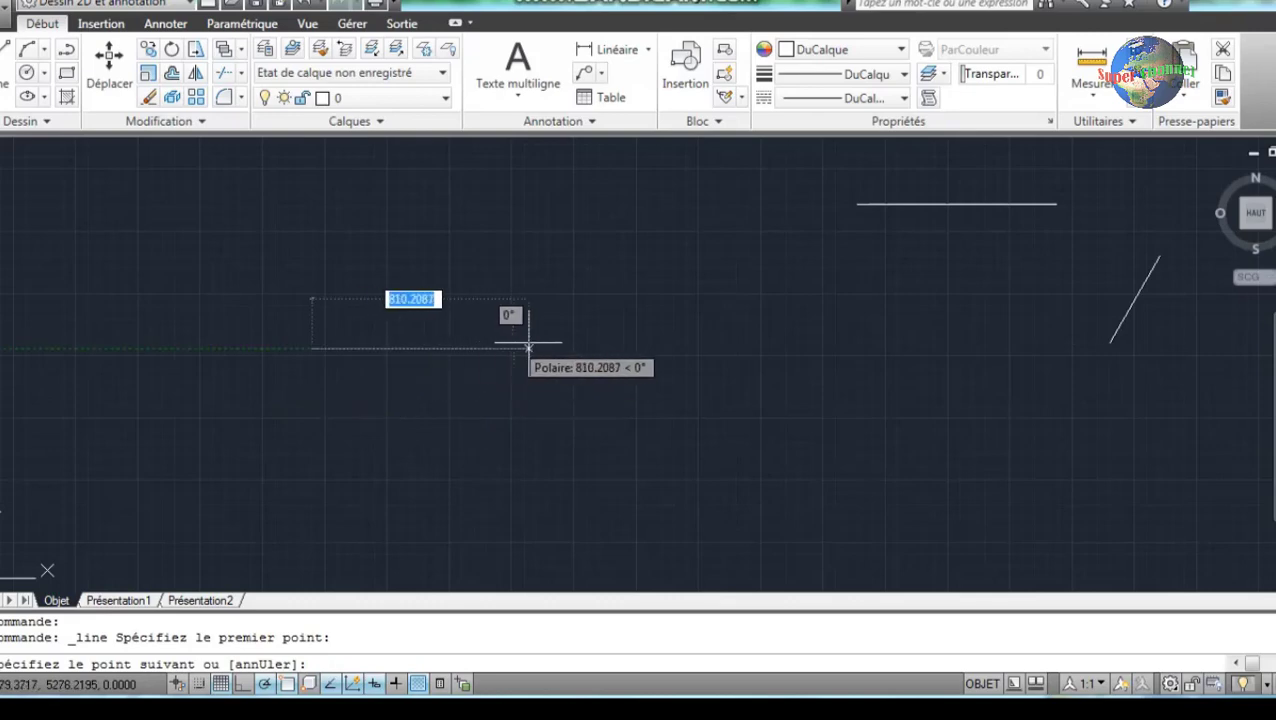
{"action": "type", "text": "400"}
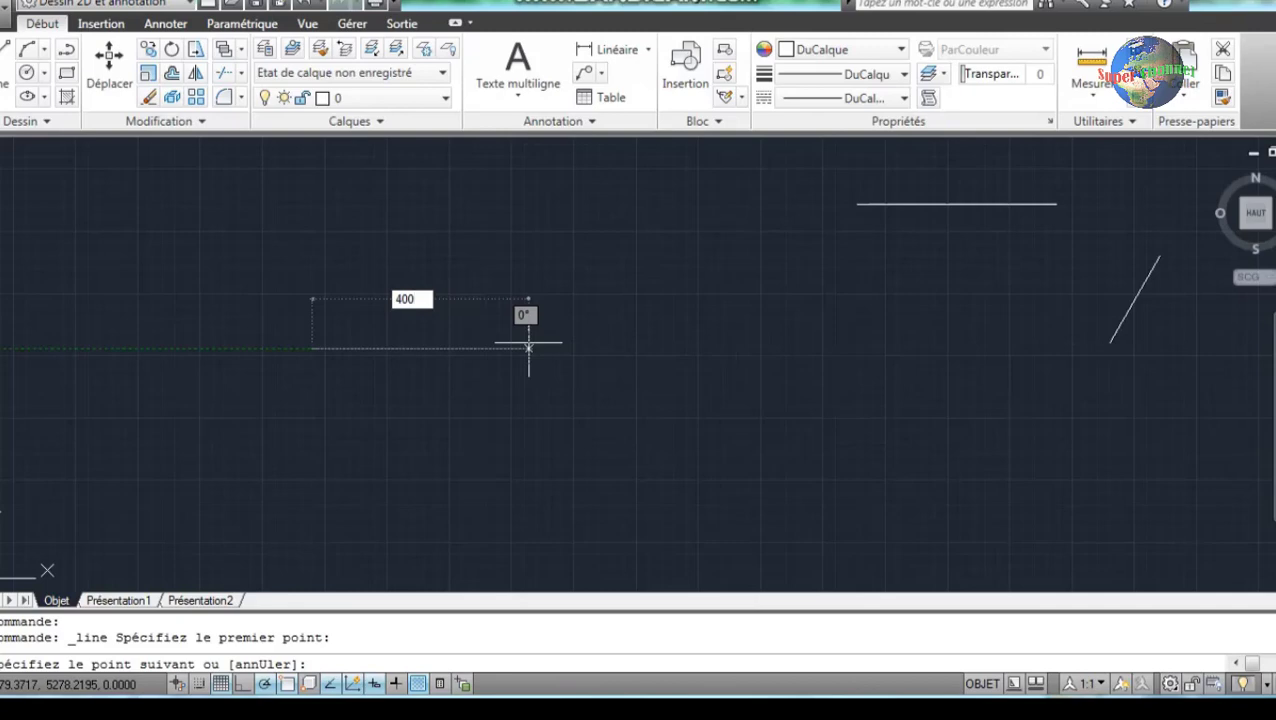
{"action": "key", "text": "Return"}
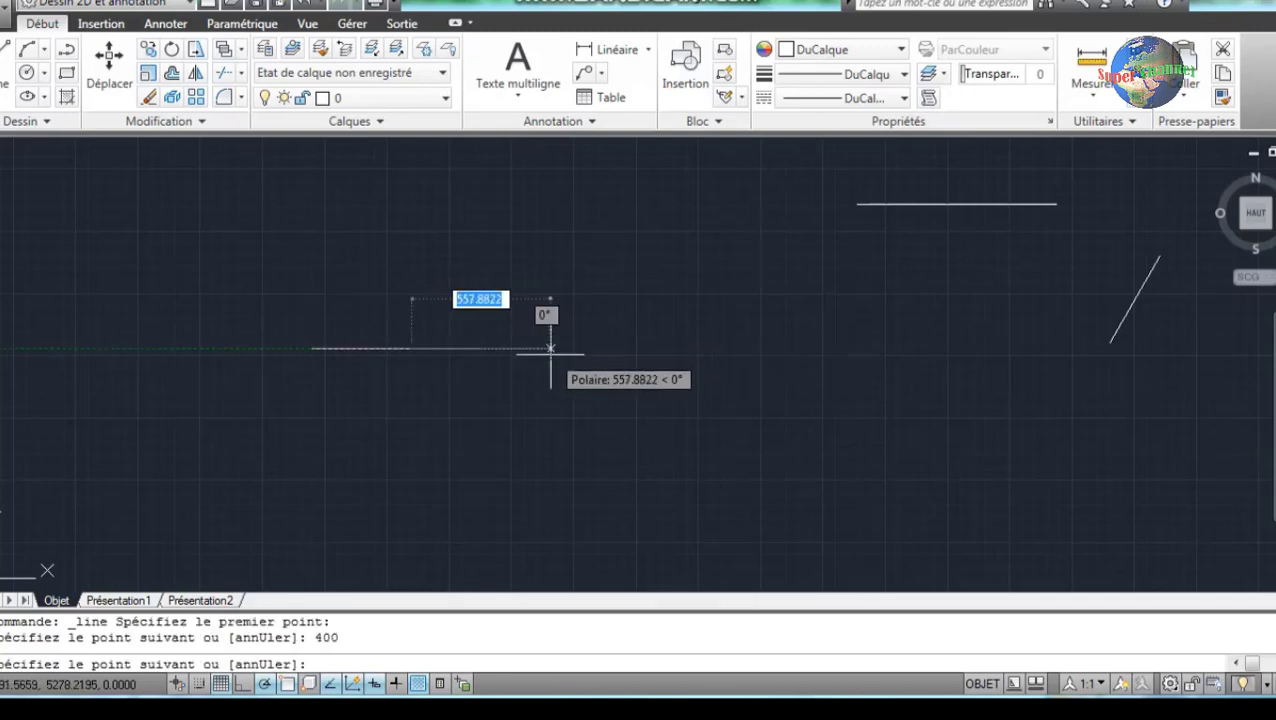
{"action": "scroll", "coordinate": [382, 357], "scroll_direction": "up", "scroll_amount": 3}
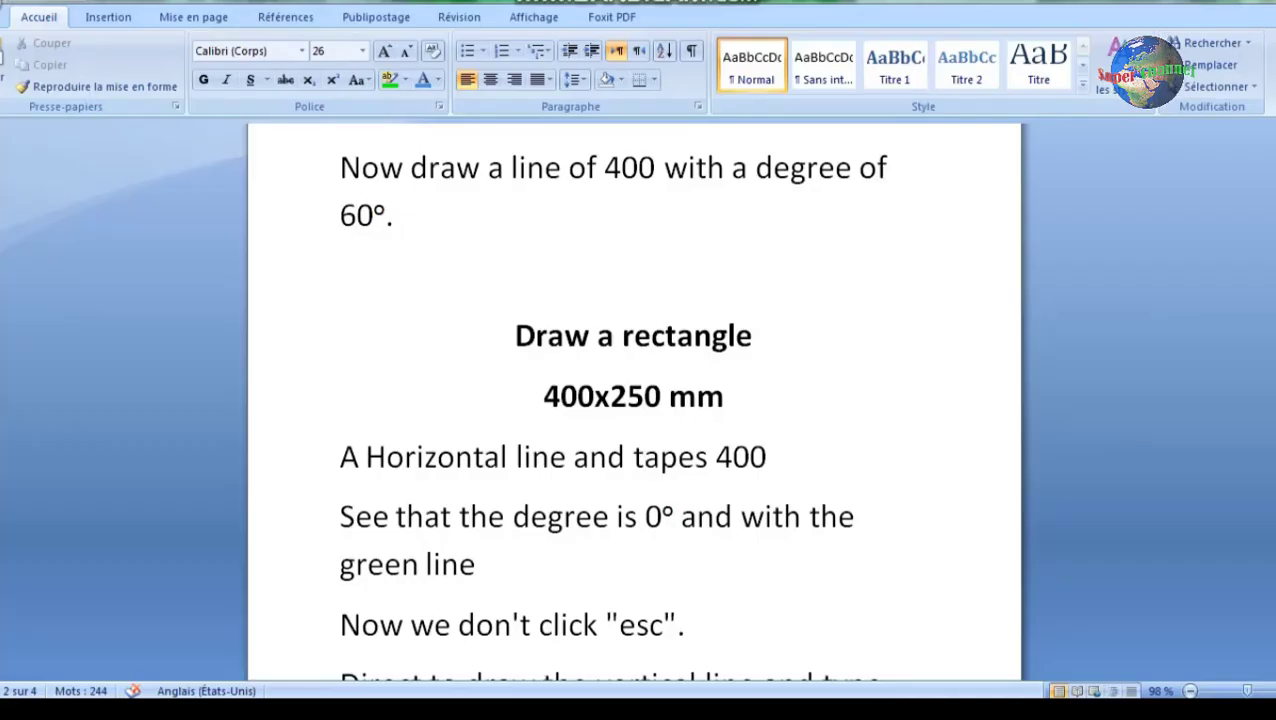
{"action": "left_click_drag", "start_coordinate": [340, 516], "coordinate": [862, 516]}
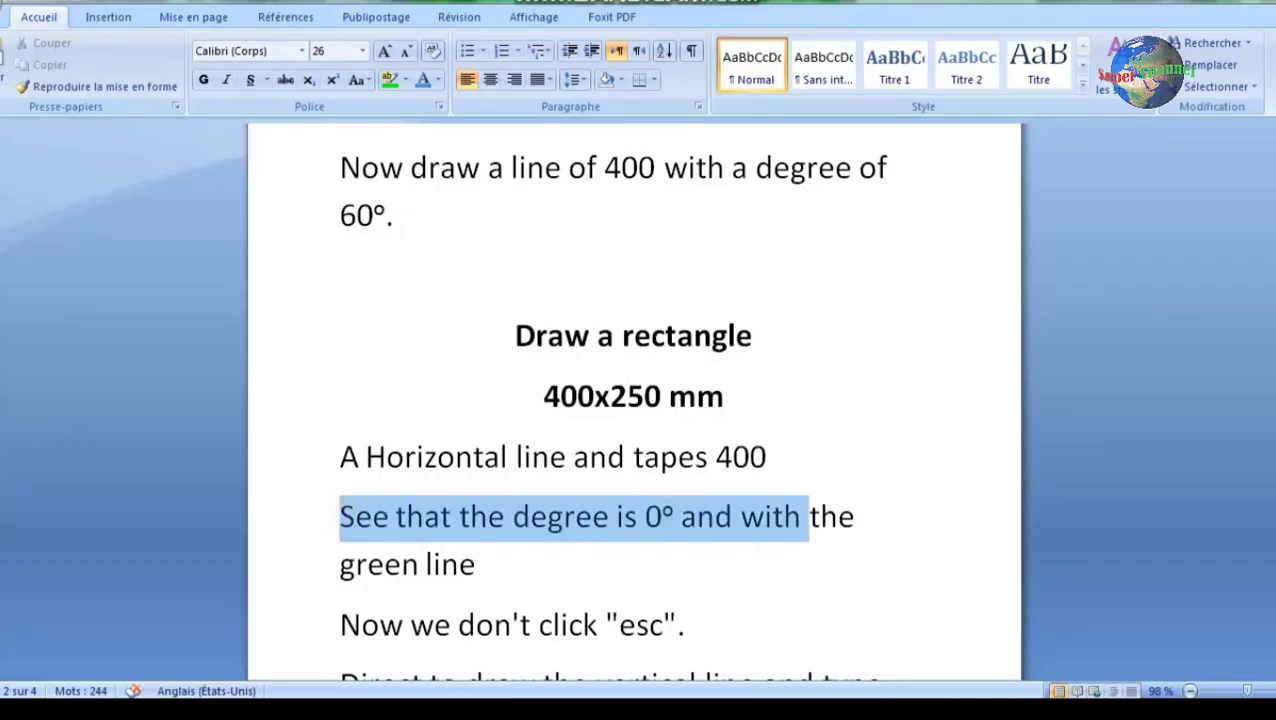
{"action": "left_click", "coordinate": [476, 564]}
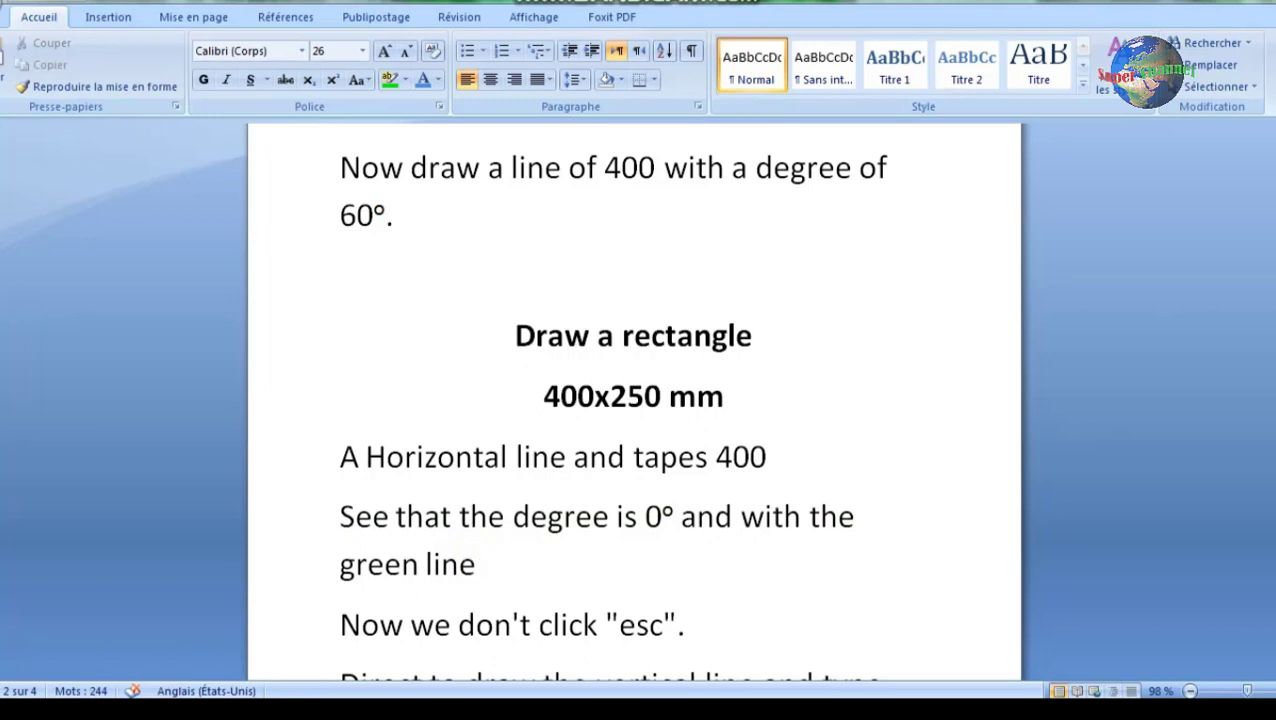
{"action": "left_click_drag", "start_coordinate": [357, 564], "coordinate": [476, 564]}
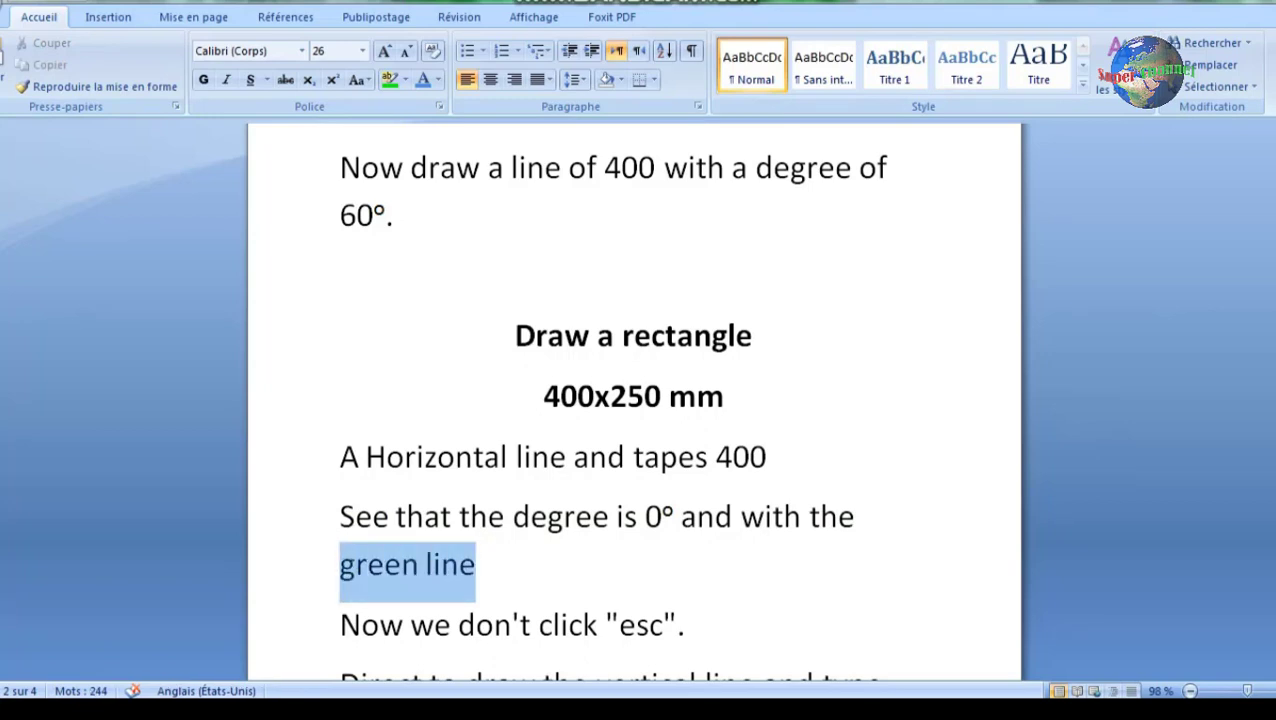
{"action": "left_click", "coordinate": [403, 564]}
{"action": "left_click_drag", "start_coordinate": [357, 564], "coordinate": [476, 564]}
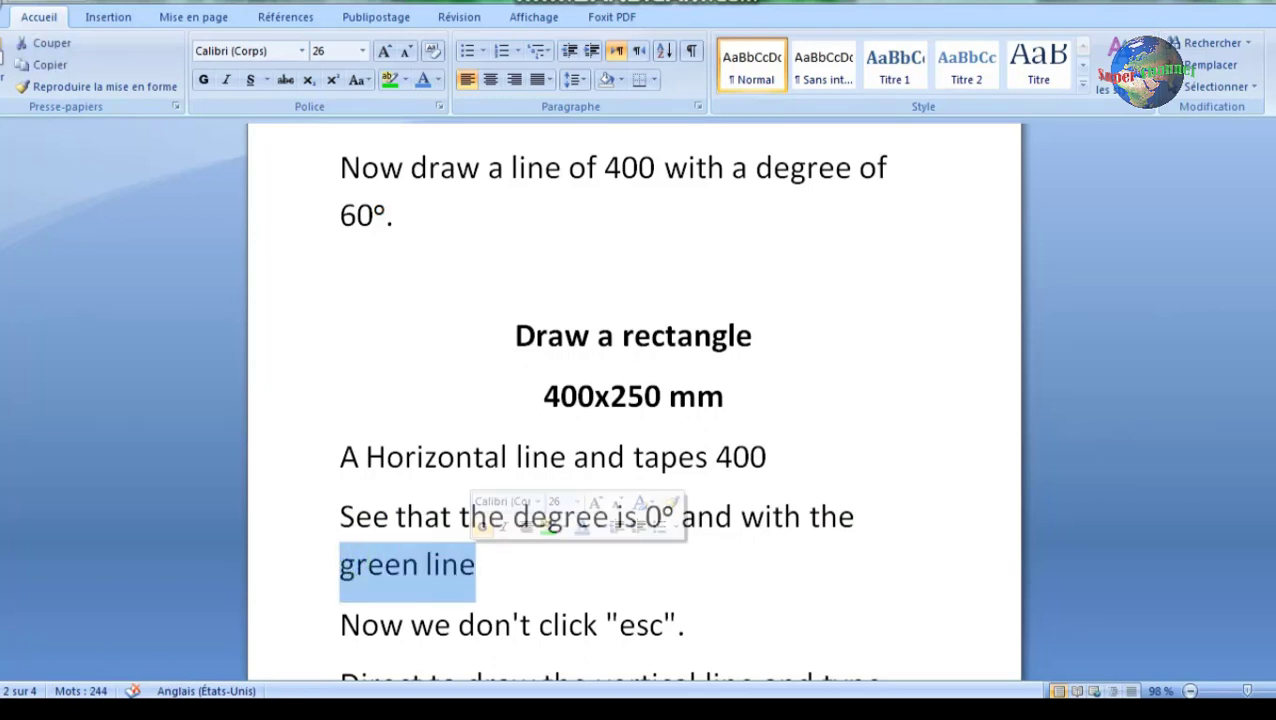
{"action": "scroll", "coordinate": [476, 564], "scroll_direction": "down", "scroll_amount": 1}
{"action": "left_click", "coordinate": [452, 577]}
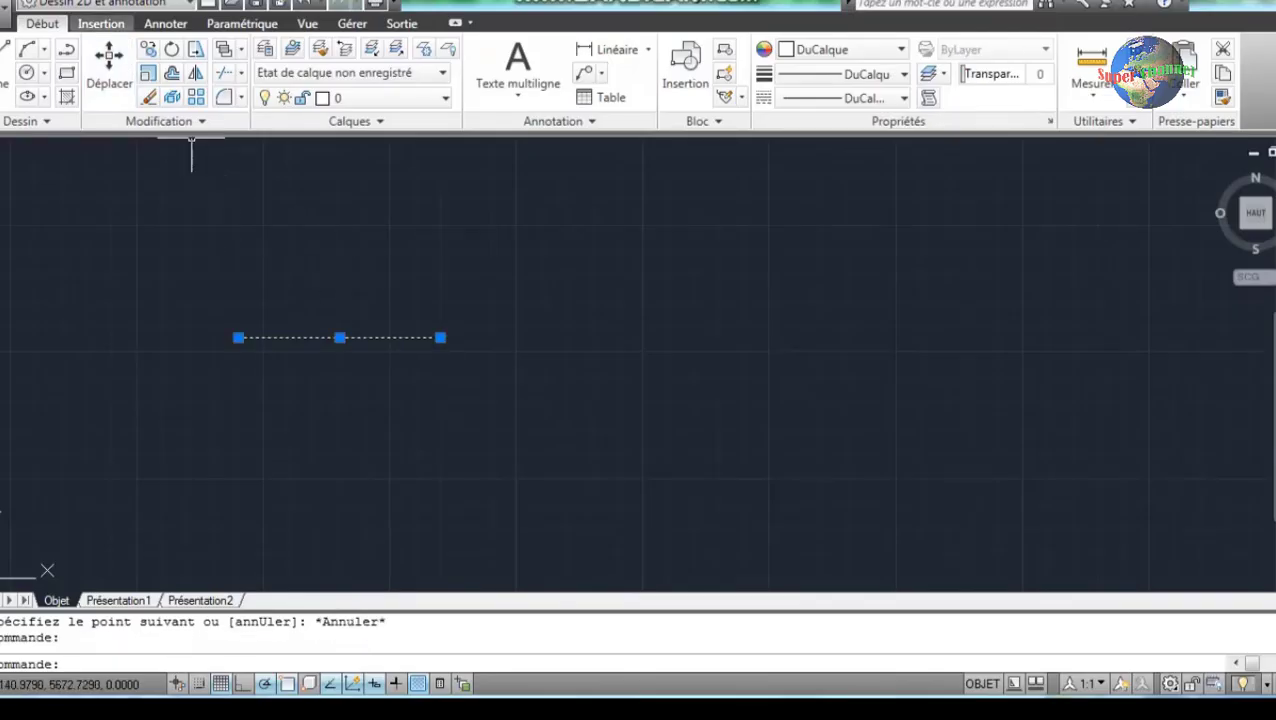
Erase the leftover line and draw a 400-unit horizontal side from a new start corner.
{"action": "key", "text": "Delete"}
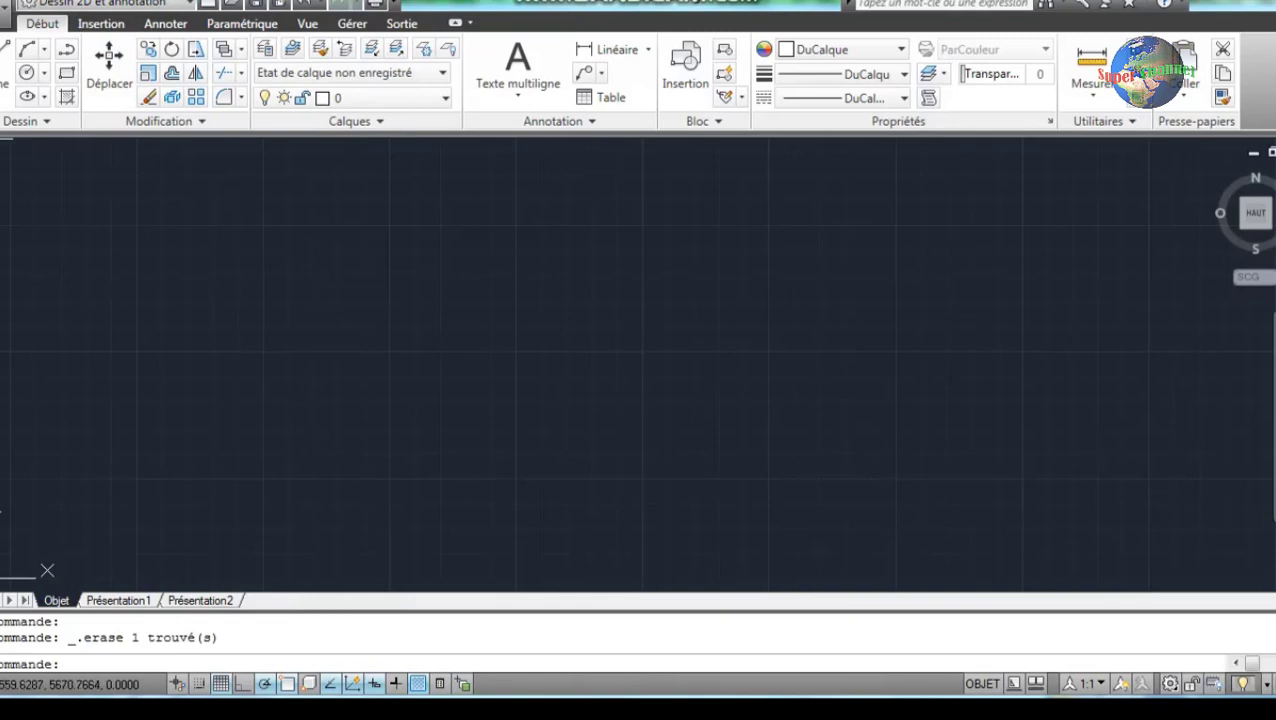
{"action": "type", "text": "l"}
{"action": "key", "text": "Return"}
{"action": "left_click", "coordinate": [271, 351]}
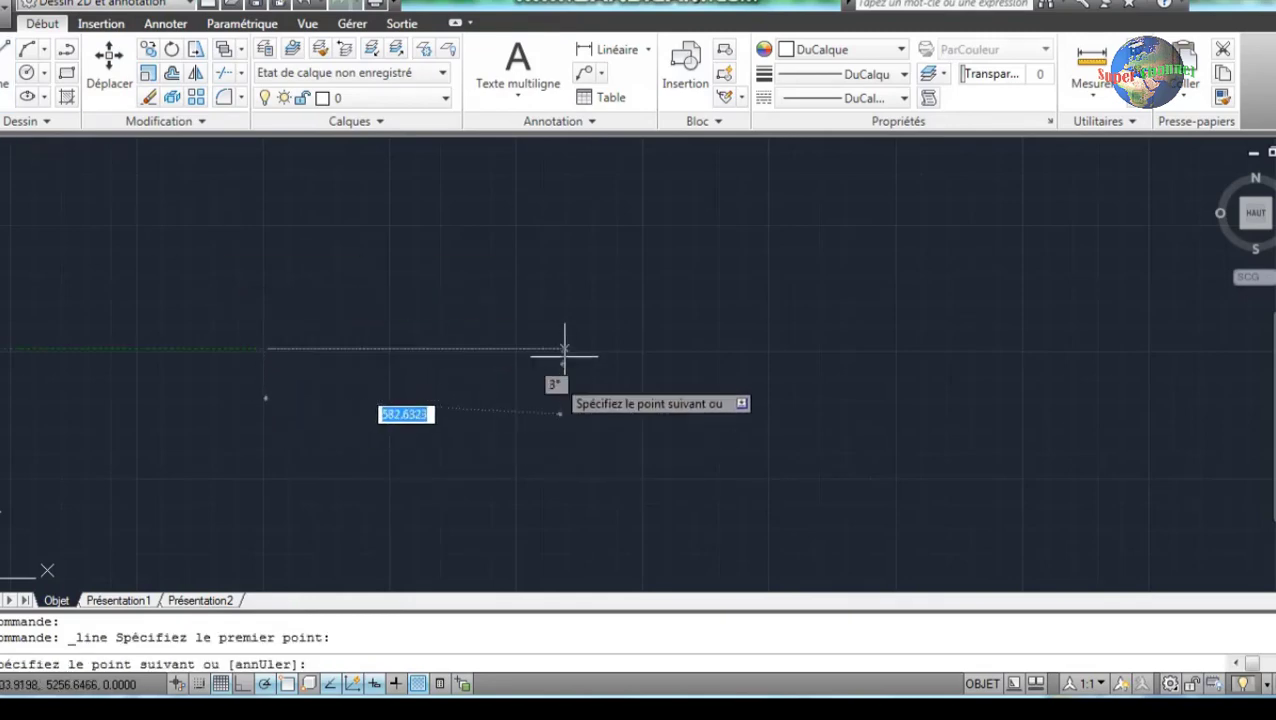
{"action": "type", "text": "400"}
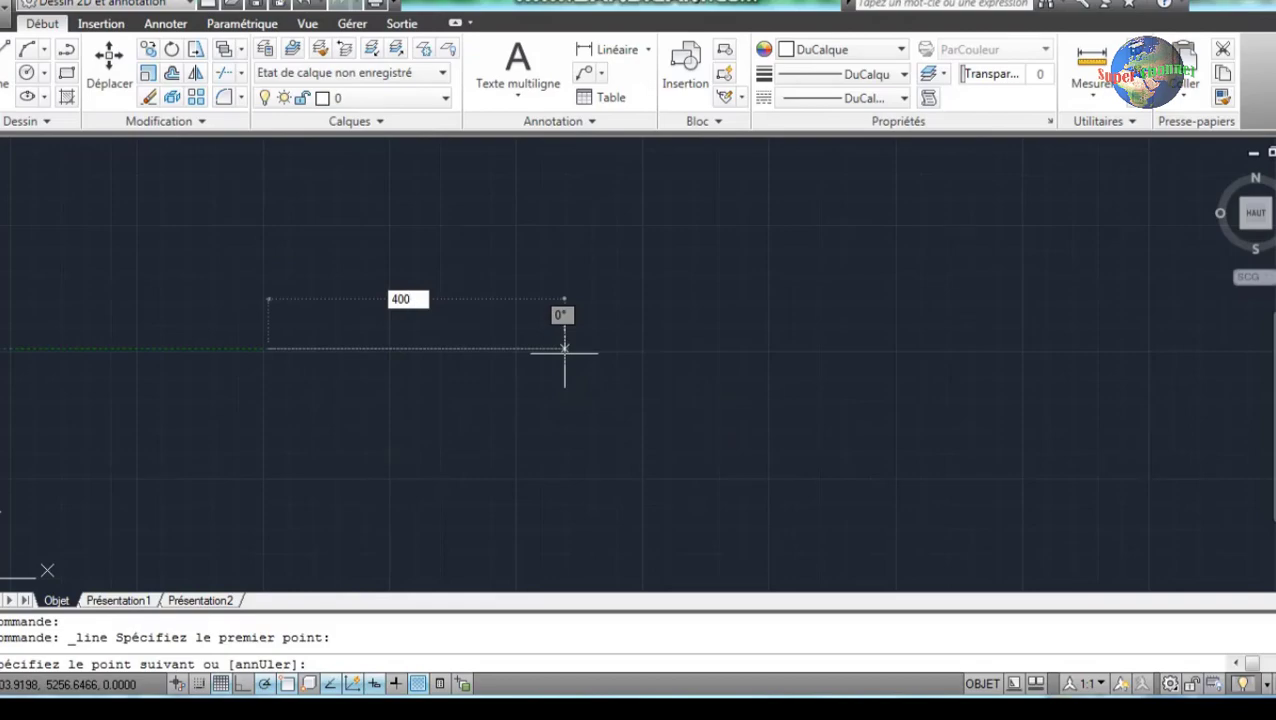
{"action": "key", "text": "Return"}
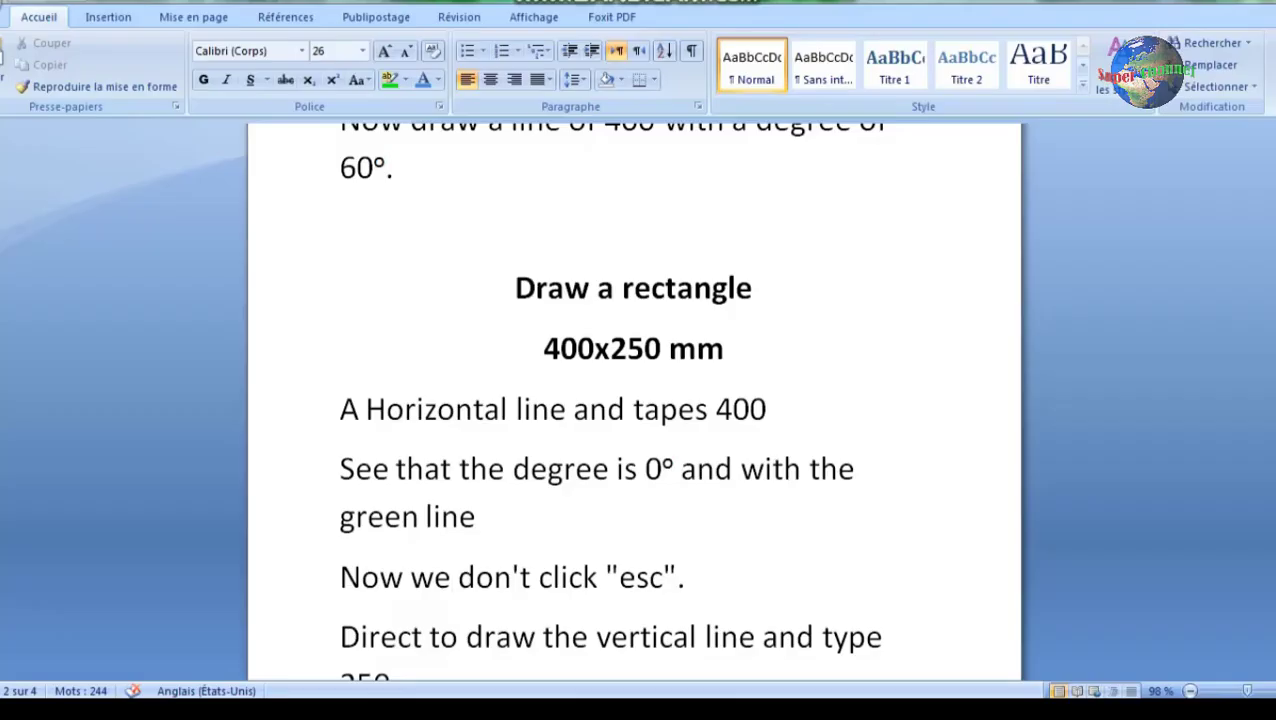
Review the notes on the green line, not cancelling yet, and the 90° vertical side.
{"action": "left_click_drag", "start_coordinate": [340, 516], "coordinate": [476, 516]}
{"action": "left_click", "coordinate": [442, 516]}
{"action": "mouse_move", "coordinate": [340, 578]}
{"action": "left_mouse_down"}
{"action": "mouse_move", "coordinate": [662, 578]}
{"action": "mouse_move", "coordinate": [619, 578]}
{"action": "left_mouse_up"}
{"action": "left_click", "coordinate": [680, 578]}
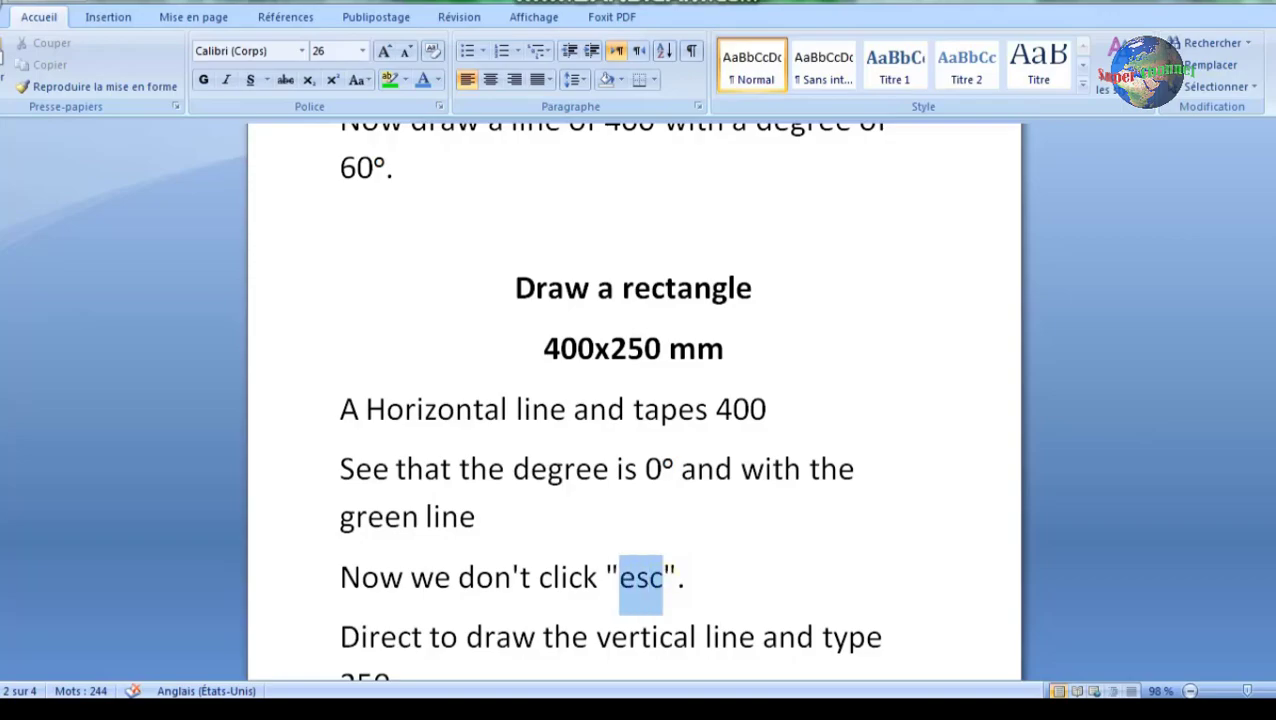
{"action": "left_click", "coordinate": [534, 610]}
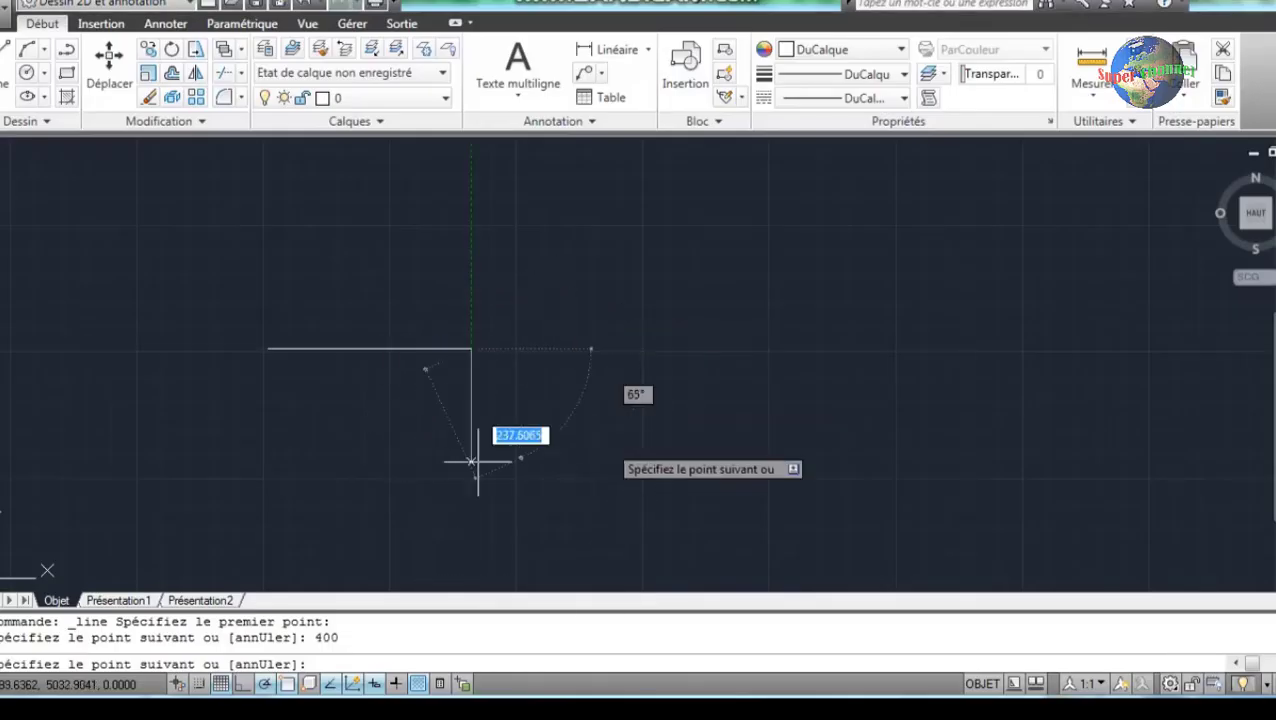
{"action": "scroll", "coordinate": [490, 430], "scroll_direction": "down", "scroll_amount": 2}
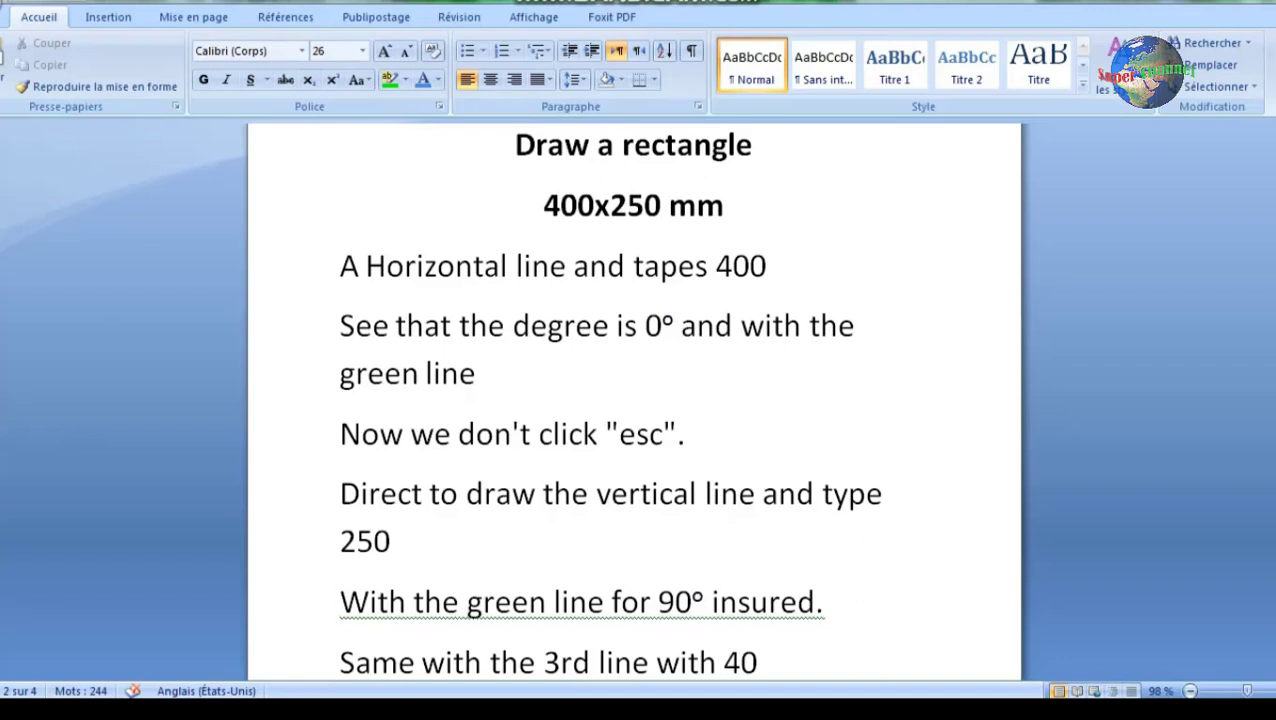
{"action": "left_click_drag", "start_coordinate": [340, 601], "coordinate": [712, 601]}
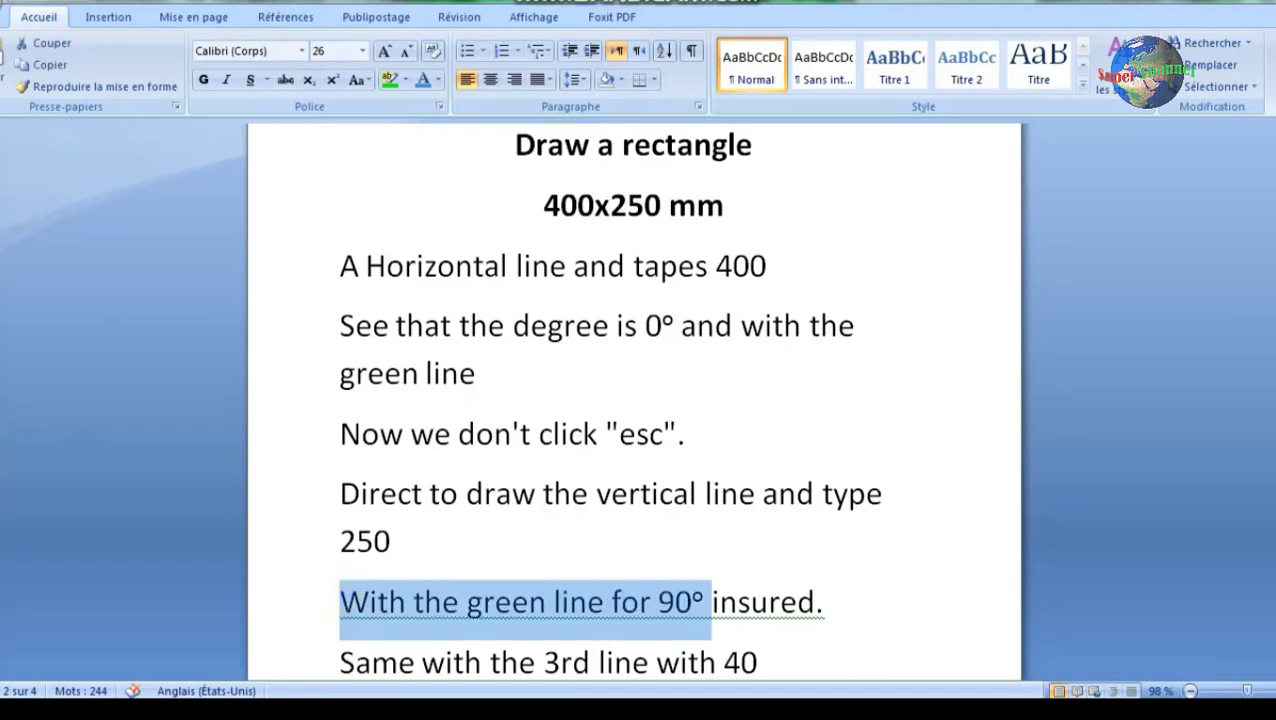
Add a 0 so the note reads 'Same with the 3rd line with 400'.
{"action": "left_click_drag", "start_coordinate": [356, 540], "coordinate": [392, 540]}
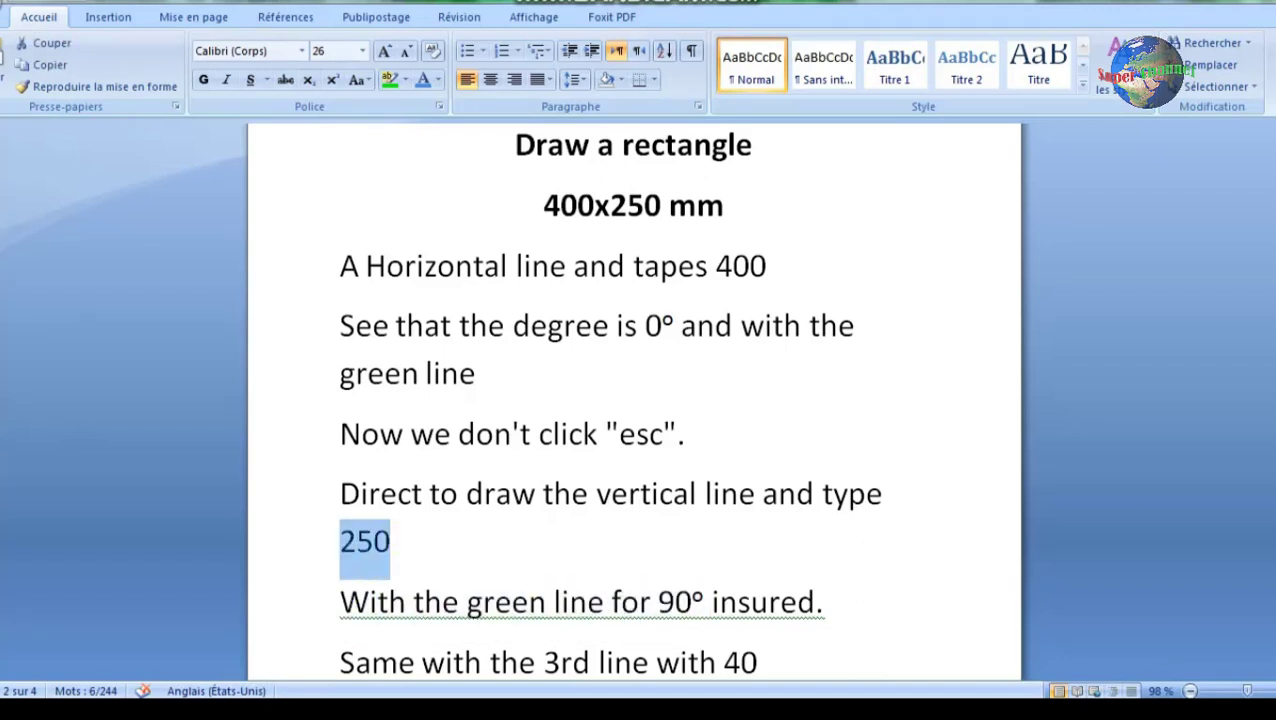
{"action": "left_click_drag", "start_coordinate": [340, 601], "coordinate": [815, 601]}
{"action": "scroll", "coordinate": [633, 400], "scroll_direction": "down", "scroll_amount": 1}
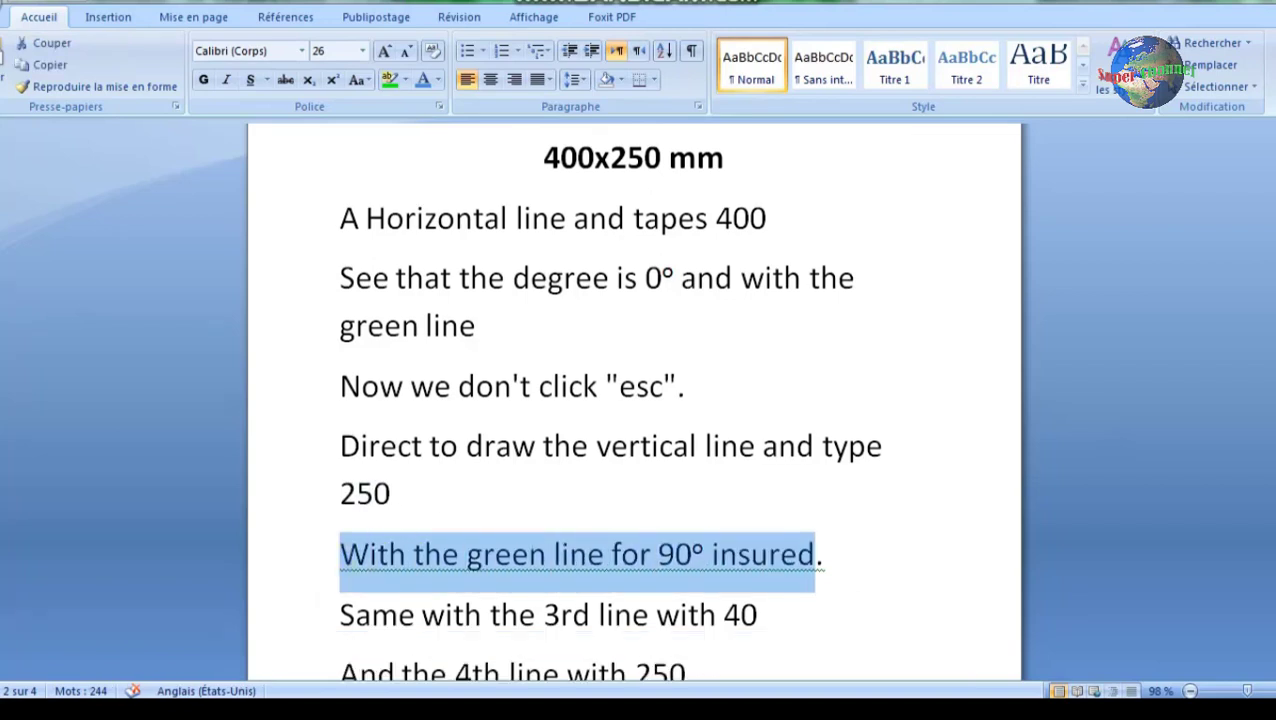
{"action": "left_click", "coordinate": [495, 554]}
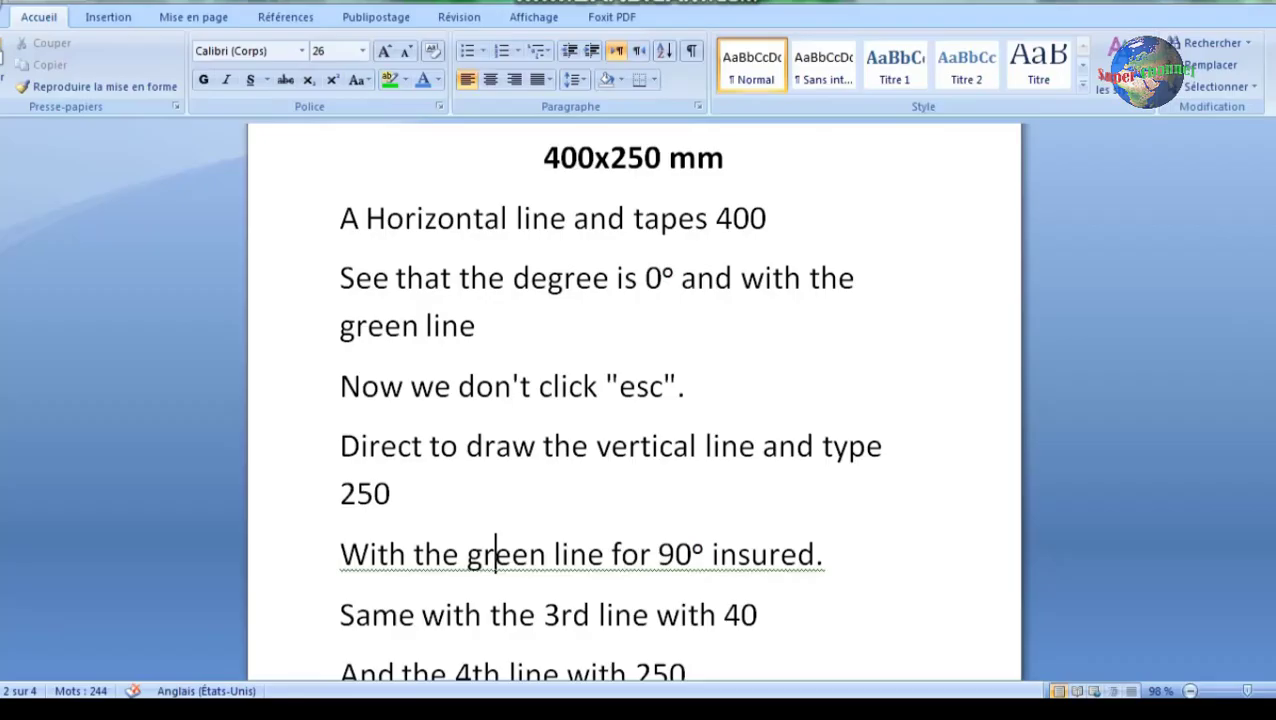
{"action": "scroll", "coordinate": [634, 400], "scroll_direction": "down", "scroll_amount": 2}
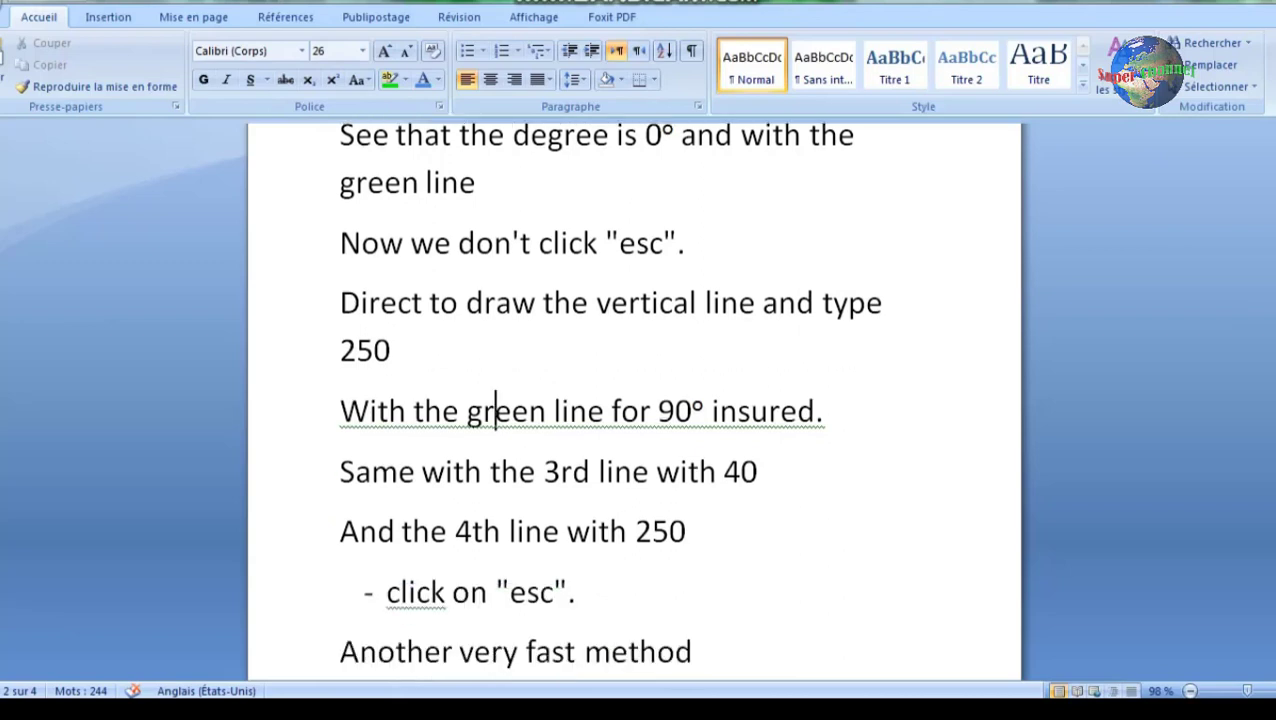
{"action": "left_click_drag", "start_coordinate": [340, 471], "coordinate": [776, 471]}
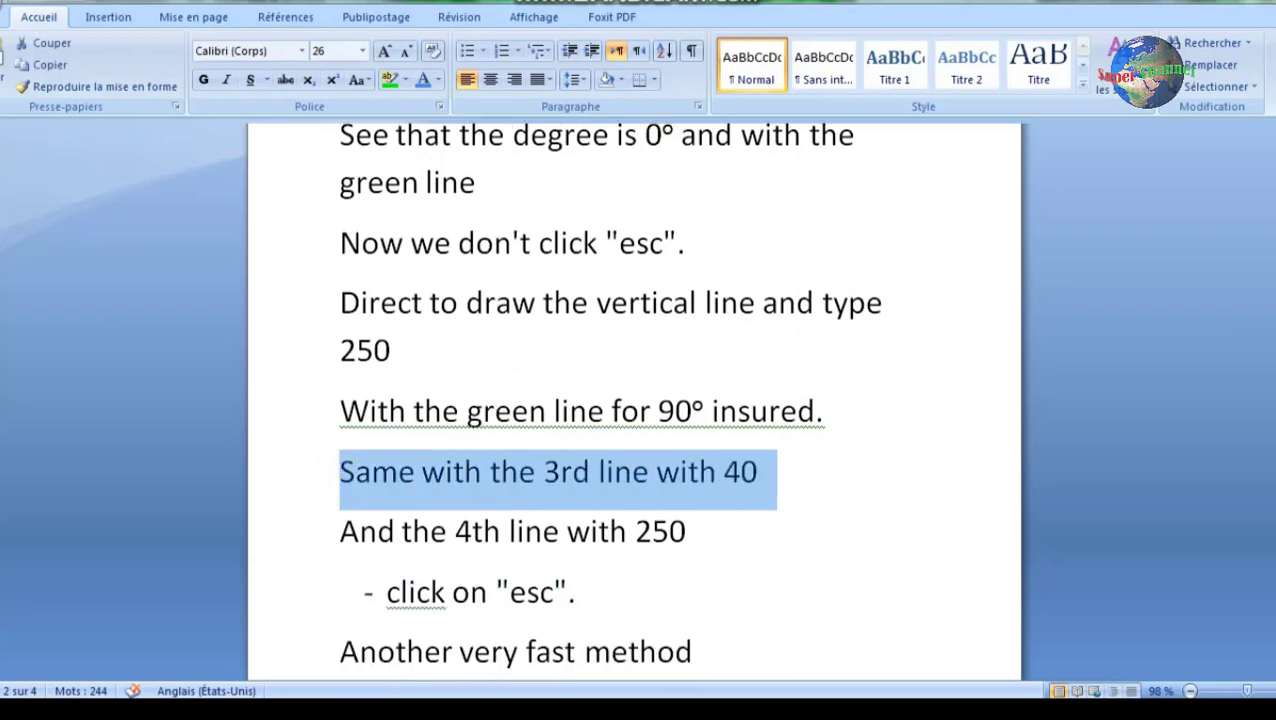
{"action": "left_click", "coordinate": [701, 471]}
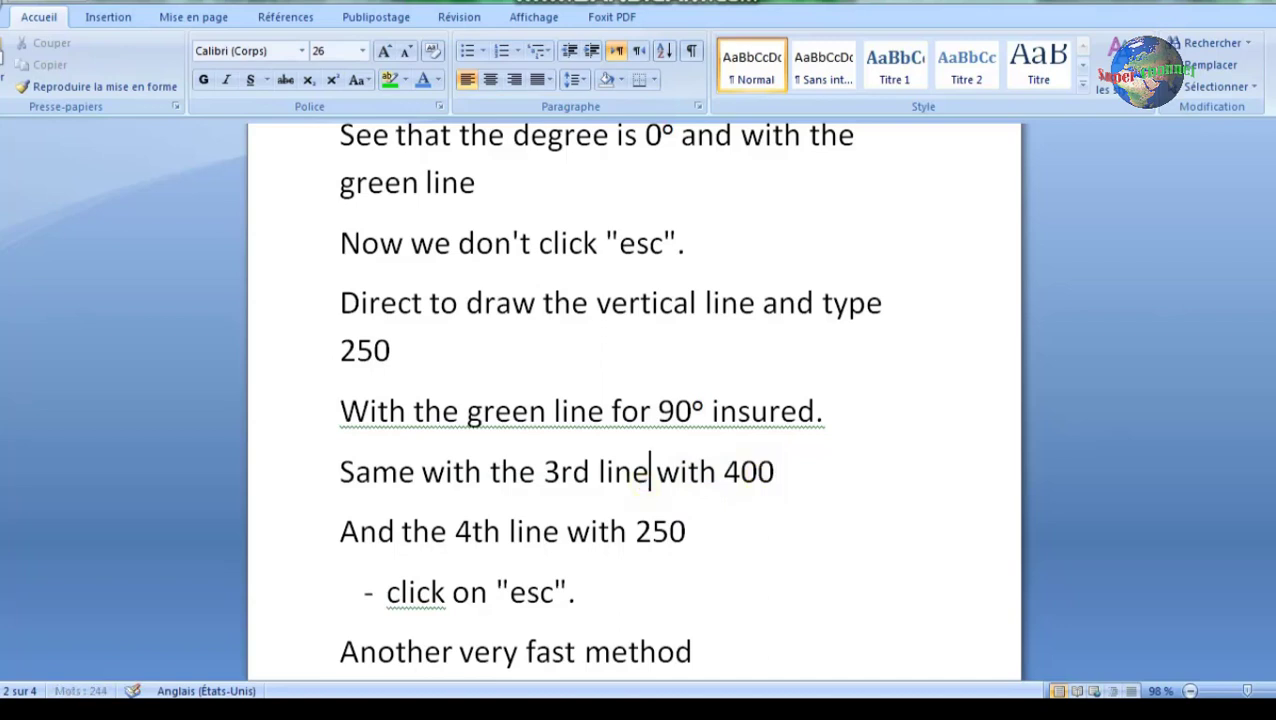
{"action": "left_click_drag", "start_coordinate": [342, 472], "coordinate": [776, 475]}
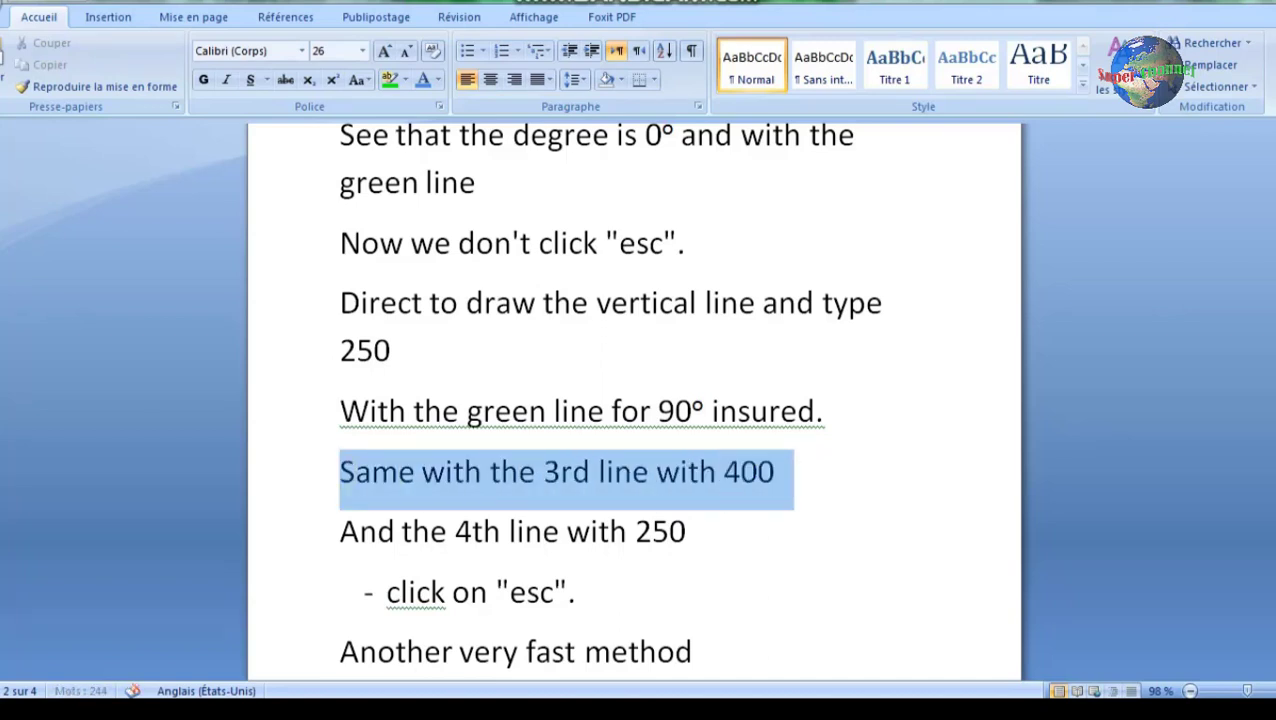
{"action": "left_click", "coordinate": [725, 476]}
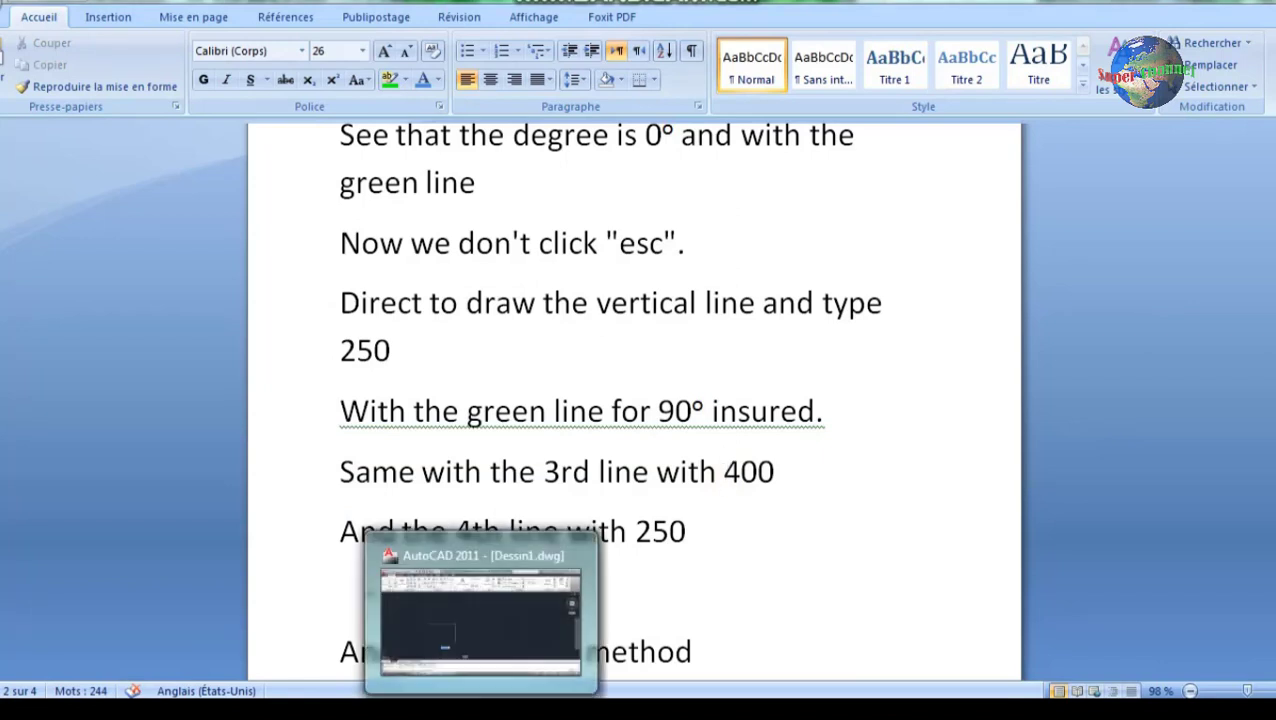
Add the 400 bottom side and 250 closing side, then end the LINE command.
{"action": "left_click", "coordinate": [470, 600]}
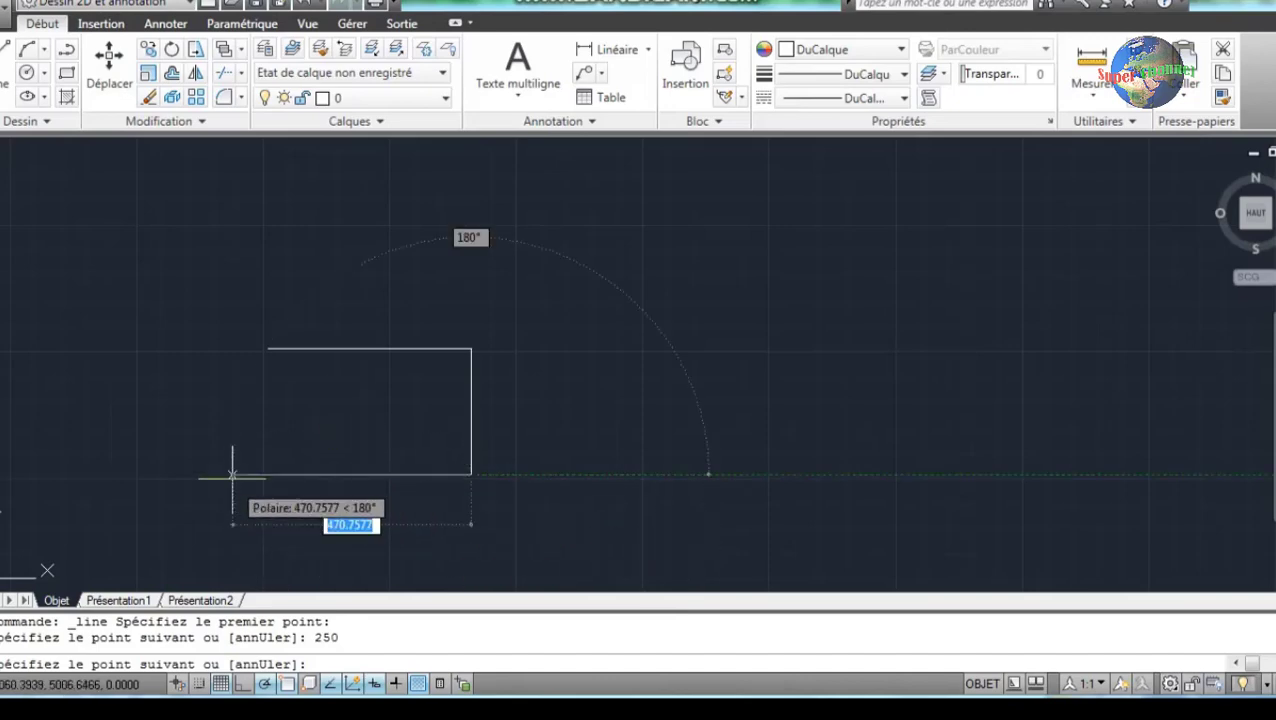
{"action": "type", "text": "400"}
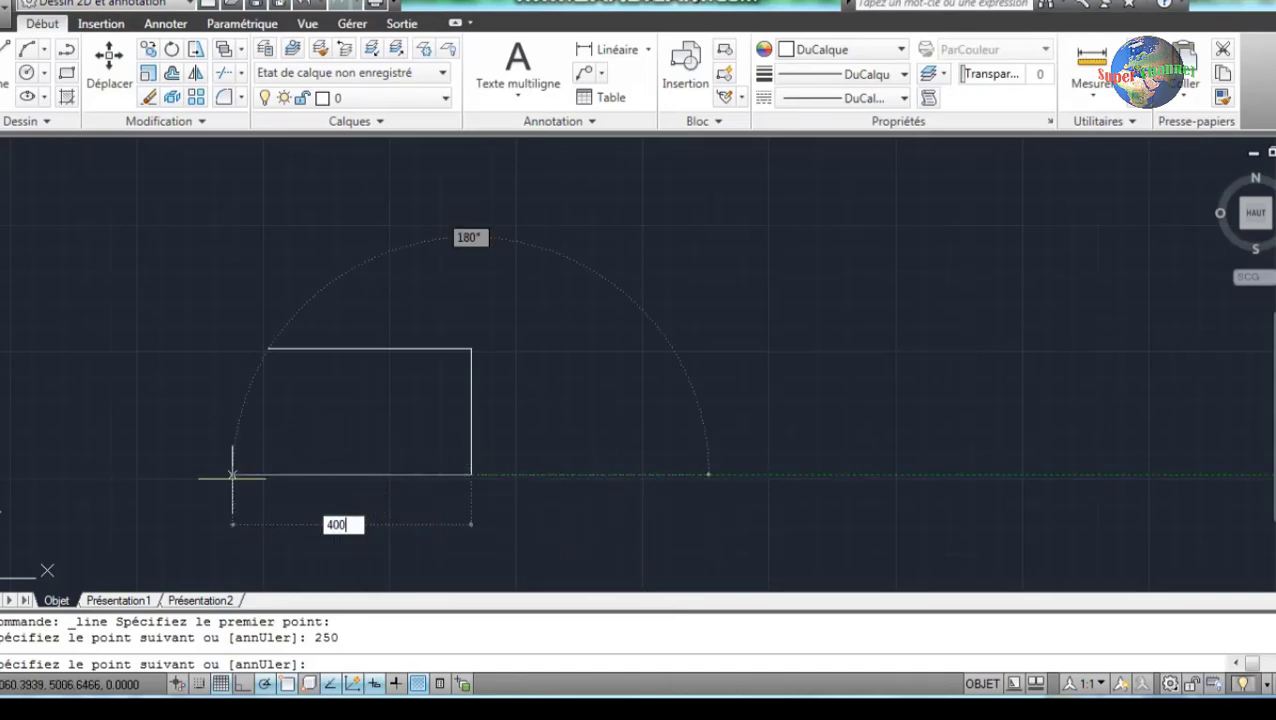
{"action": "key", "text": "Return"}
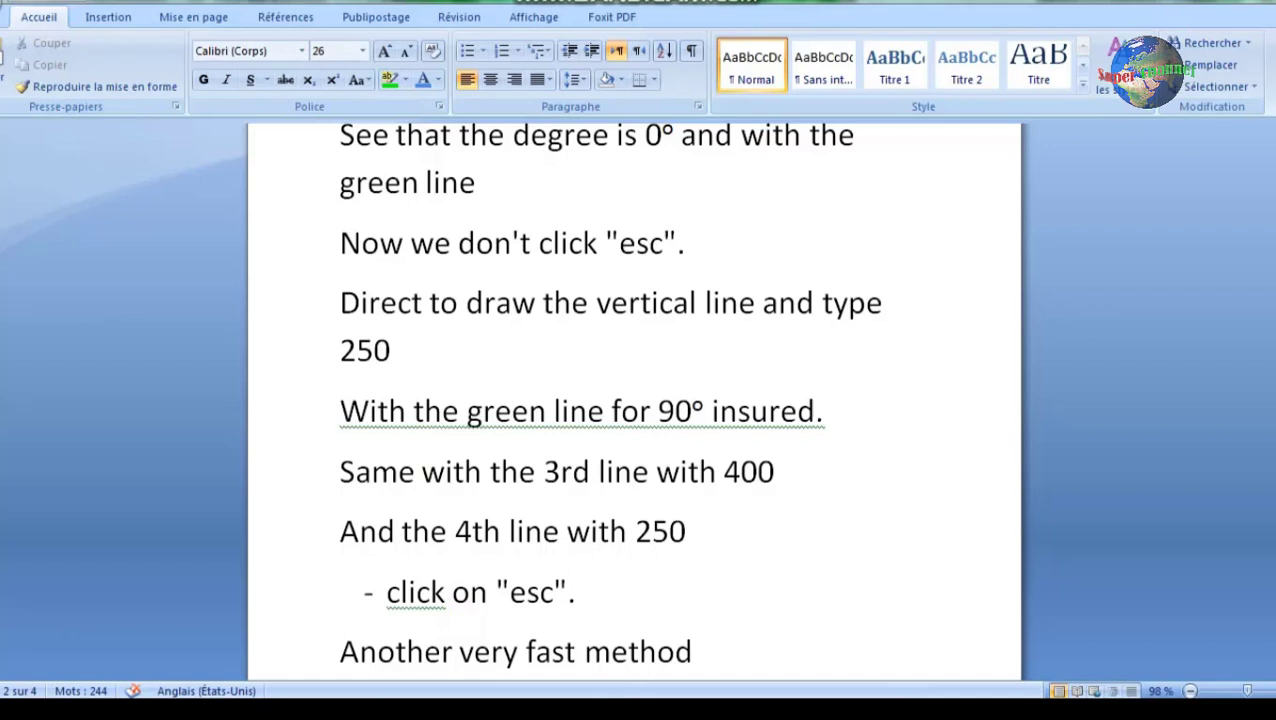
{"action": "scroll", "coordinate": [634, 400], "scroll_direction": "down", "scroll_amount": 1}
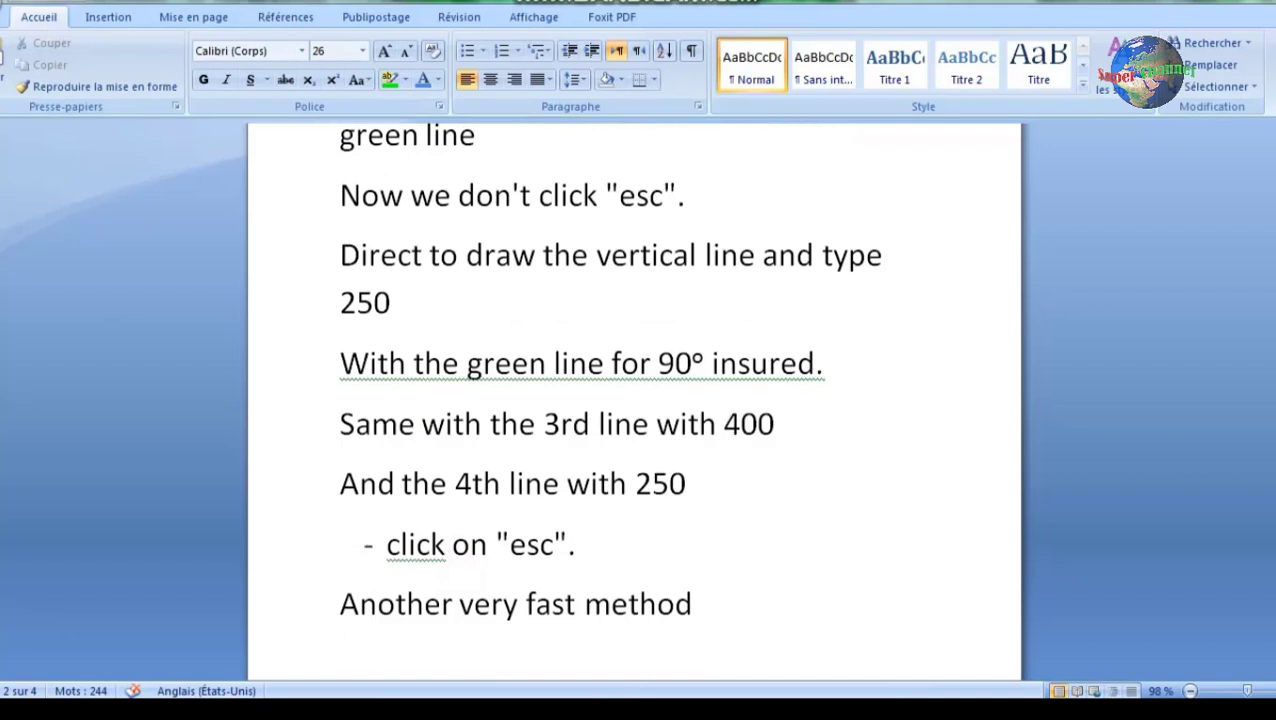
{"action": "left_click_drag", "start_coordinate": [340, 483], "coordinate": [685, 484]}
{"action": "left_click", "coordinate": [636, 484]}
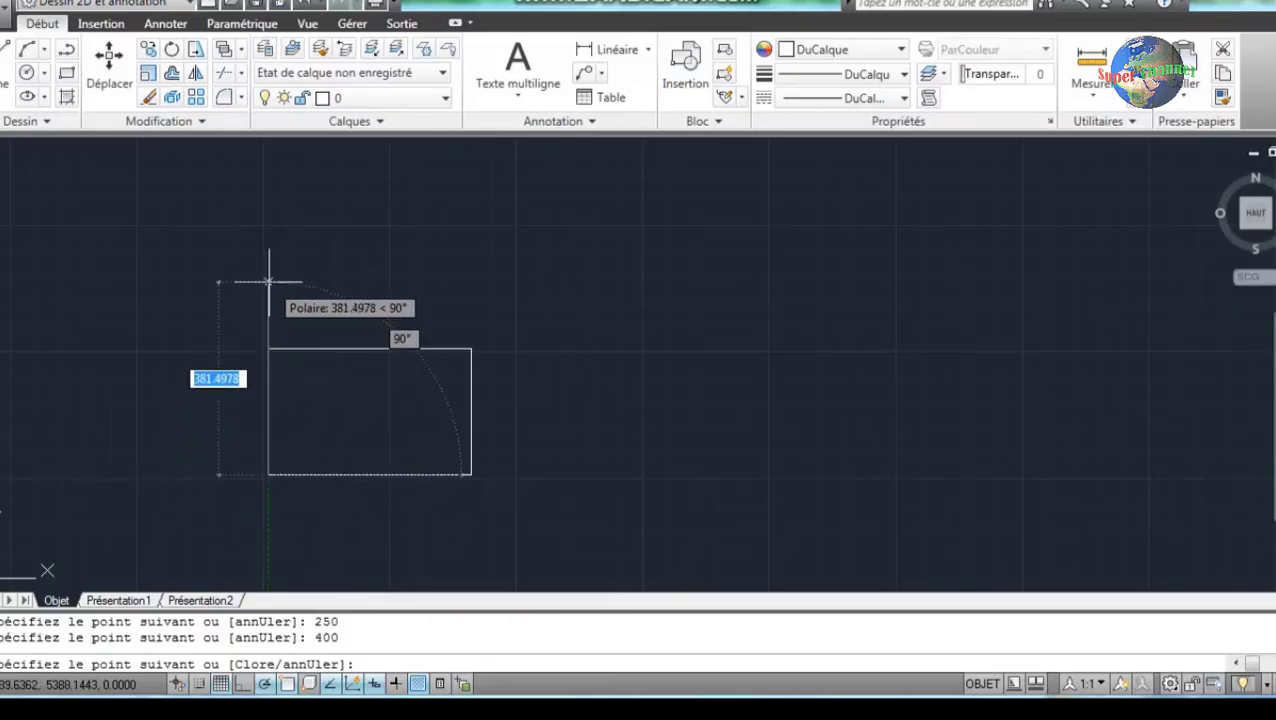
{"action": "type", "text": "250"}
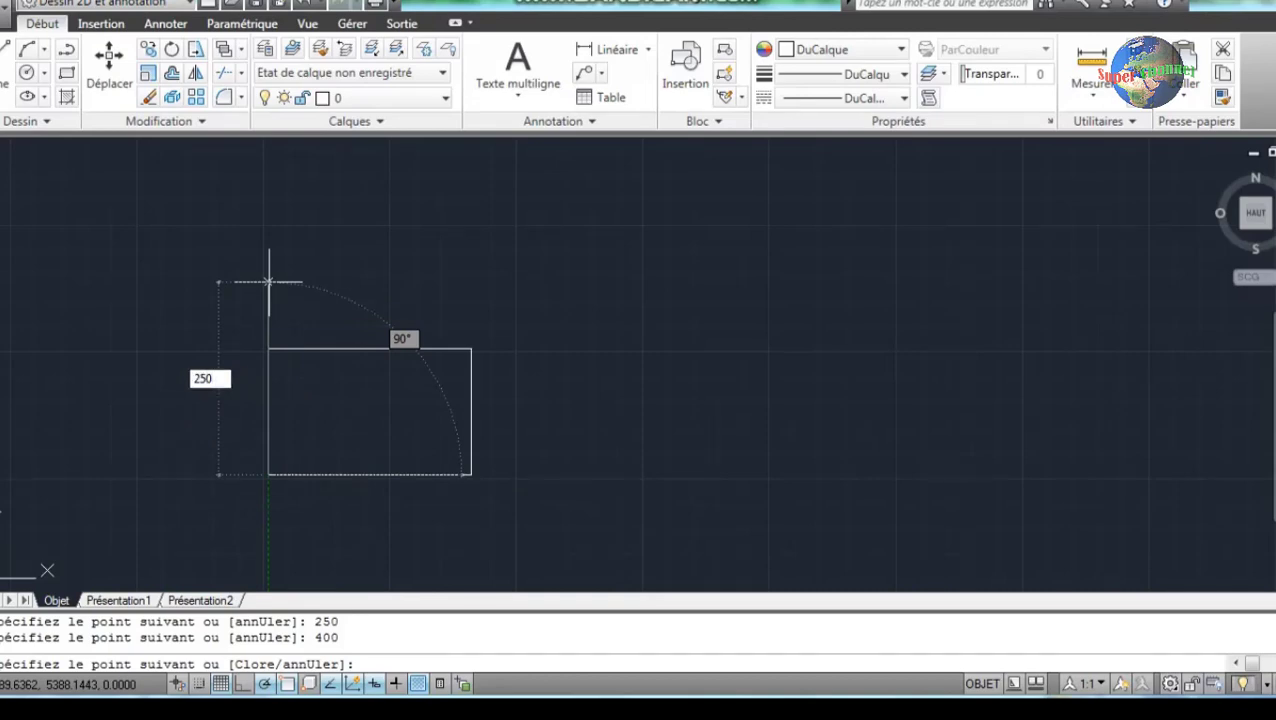
{"action": "key", "text": "Return"}
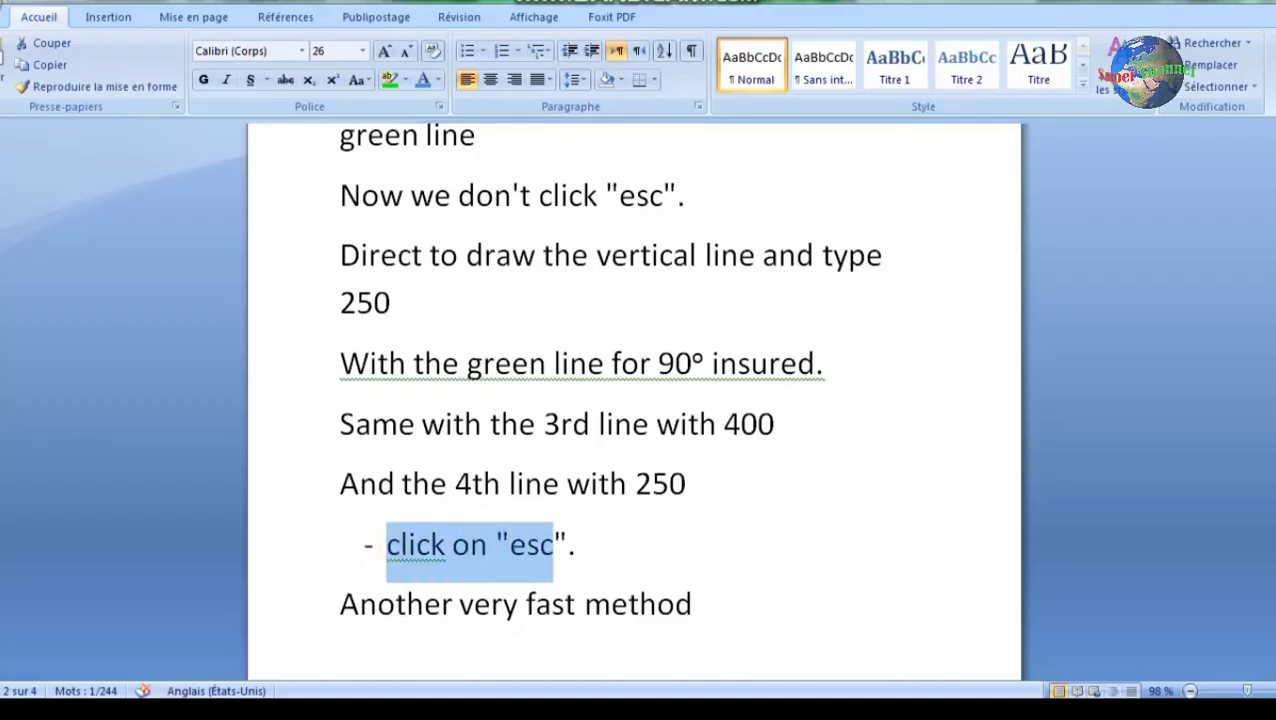
{"action": "left_click", "coordinate": [484, 610]}
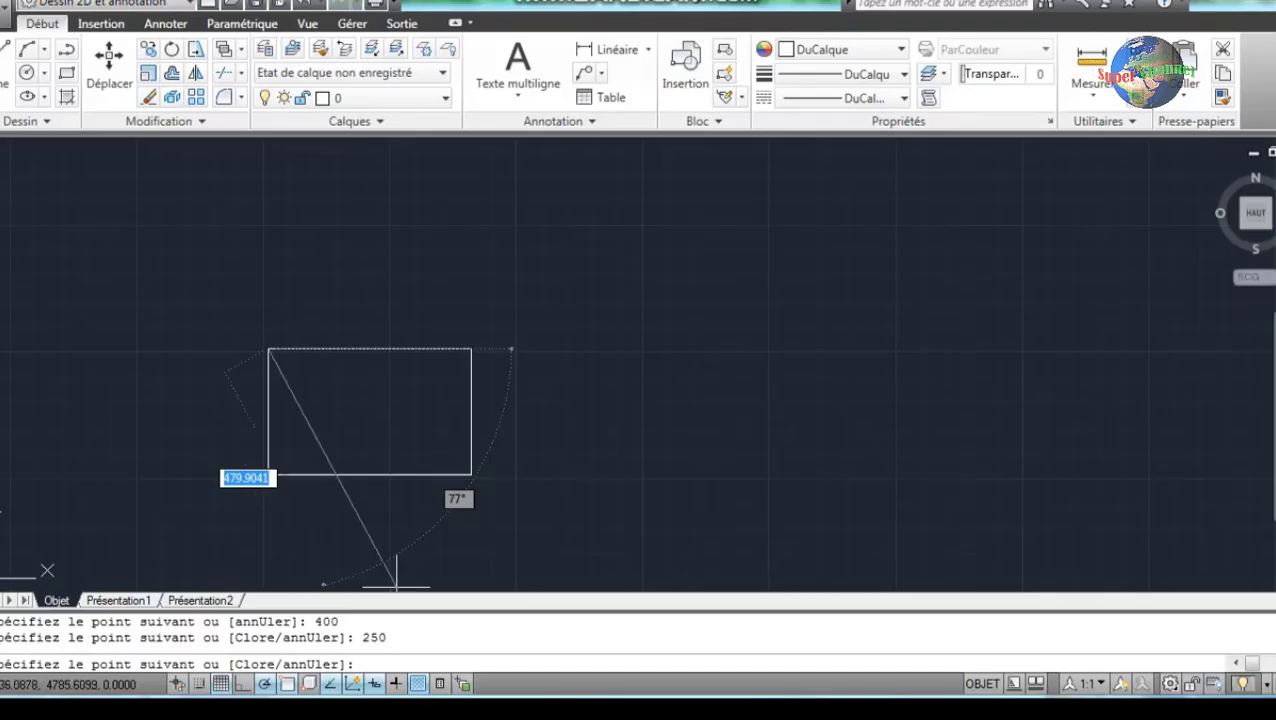
{"action": "key", "text": "Escape"}
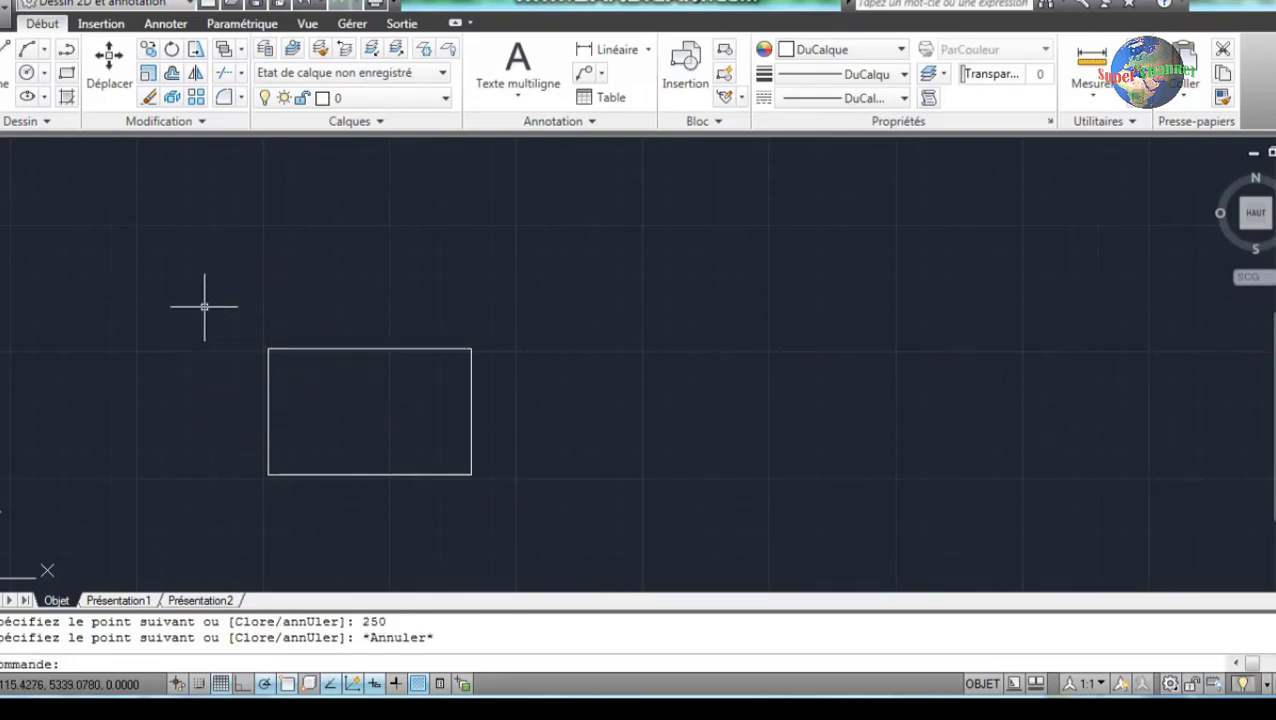
Zoom to extents and pan so the rectangle and both separate lines show together.
{"action": "scroll", "coordinate": [278, 419], "scroll_direction": "down", "scroll_amount": 2}
{"action": "middle_click_drag", "start_coordinate": [300, 427], "coordinate": [489, 434]}
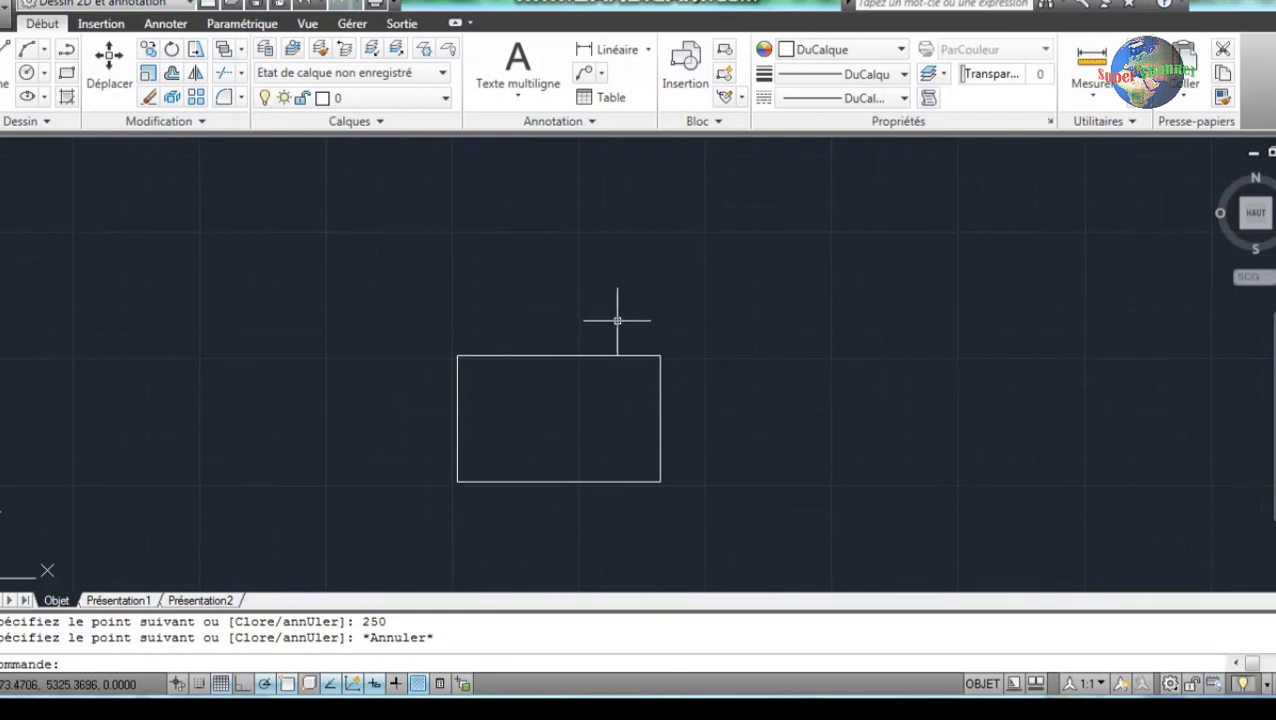
{"action": "scroll", "coordinate": [484, 419], "scroll_direction": "down", "scroll_amount": 1}
{"action": "middle_click_drag", "start_coordinate": [484, 419], "coordinate": [416, 406]}
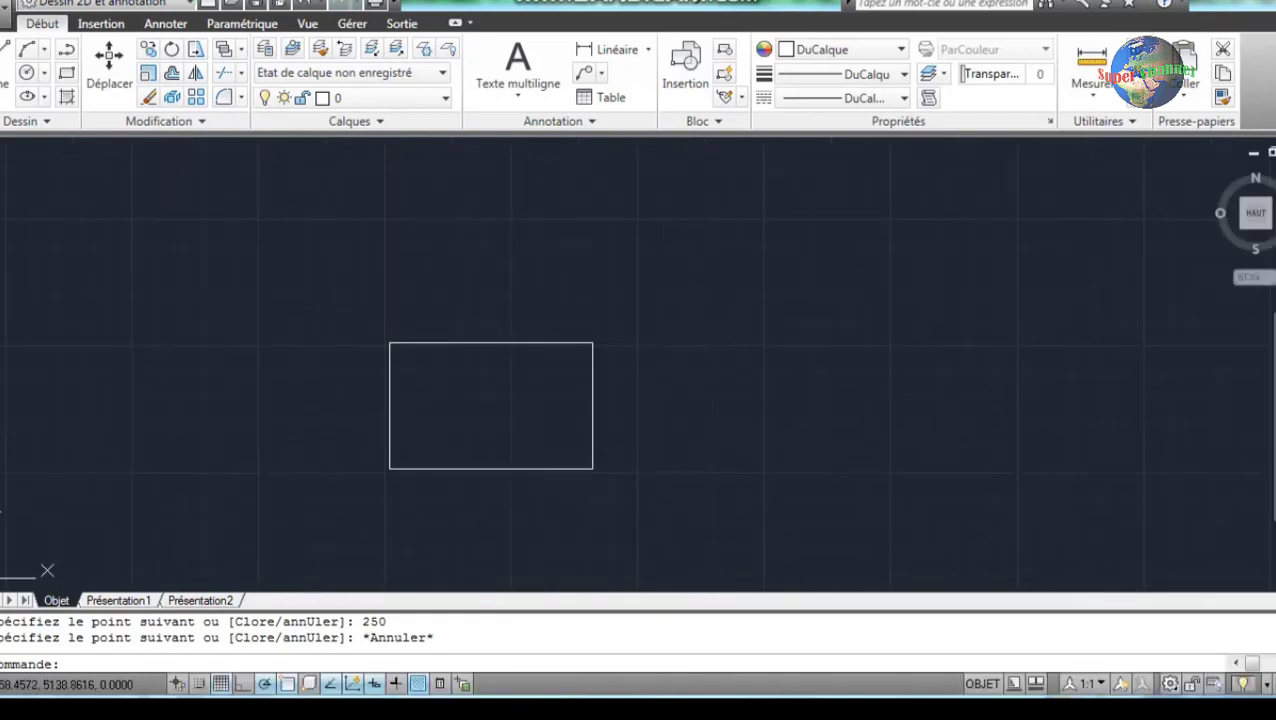
{"action": "left_click", "coordinate": [1272, 432]}
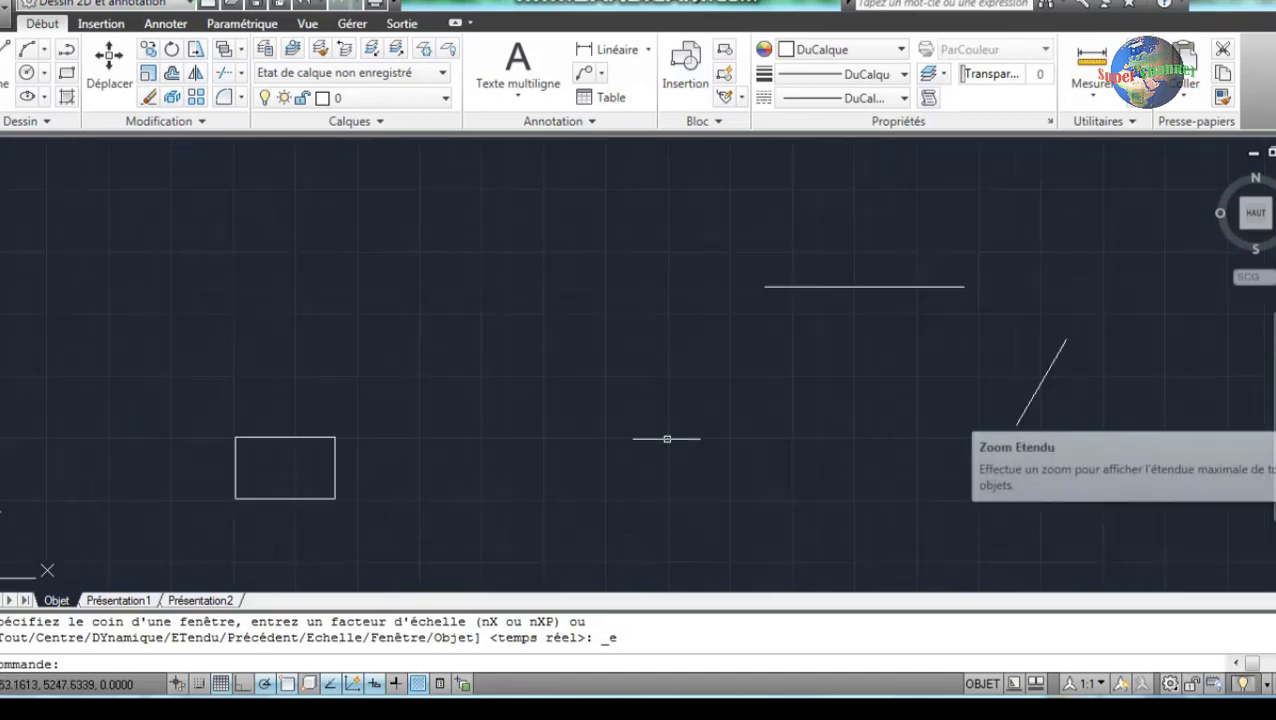
{"action": "middle_click_drag", "start_coordinate": [507, 420], "coordinate": [597, 451]}
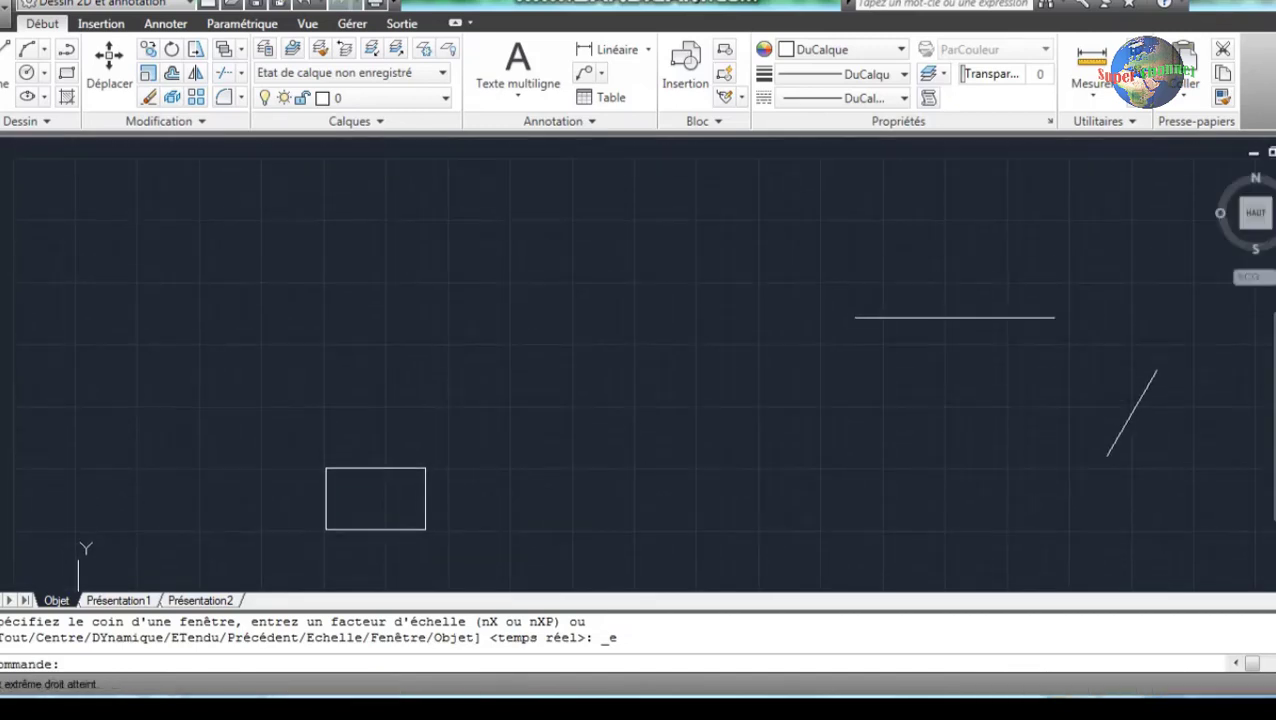
{"action": "scroll", "coordinate": [299, 407], "scroll_direction": "up", "scroll_amount": 2}
{"action": "scroll", "coordinate": [299, 407], "scroll_direction": "up", "scroll_amount": 3}
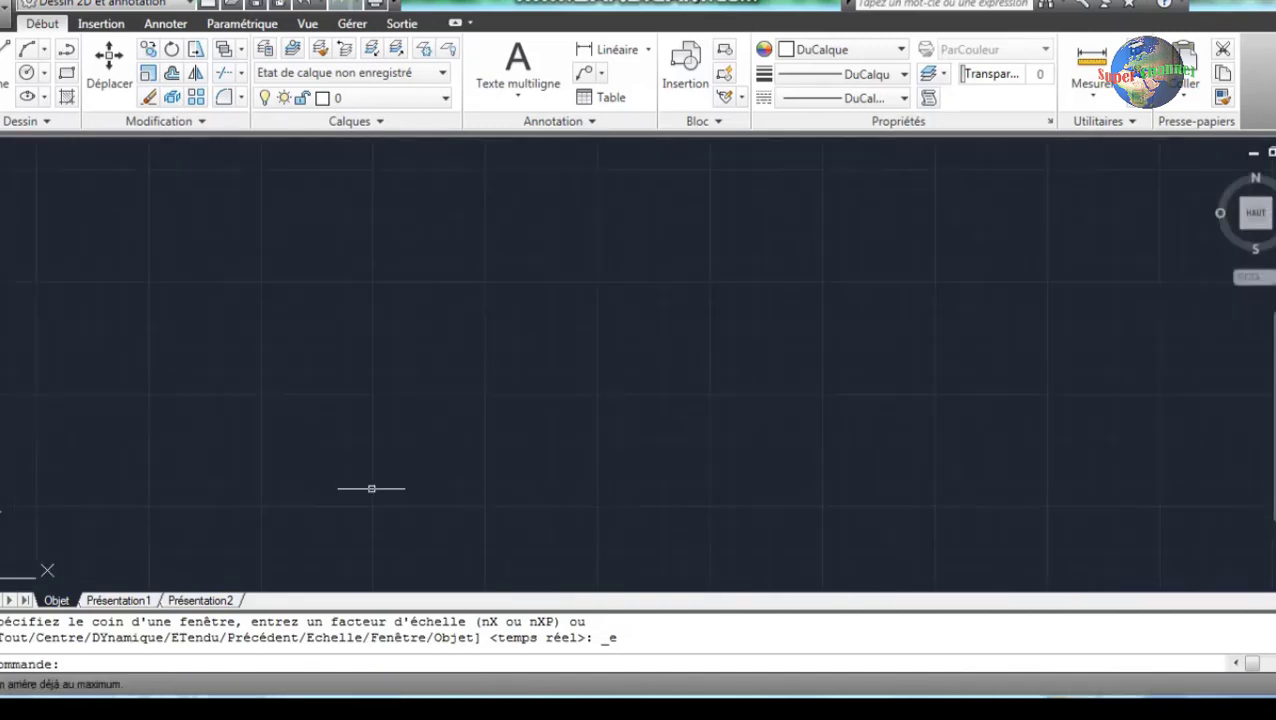
{"action": "scroll", "coordinate": [422, 441], "scroll_direction": "down", "scroll_amount": 3}
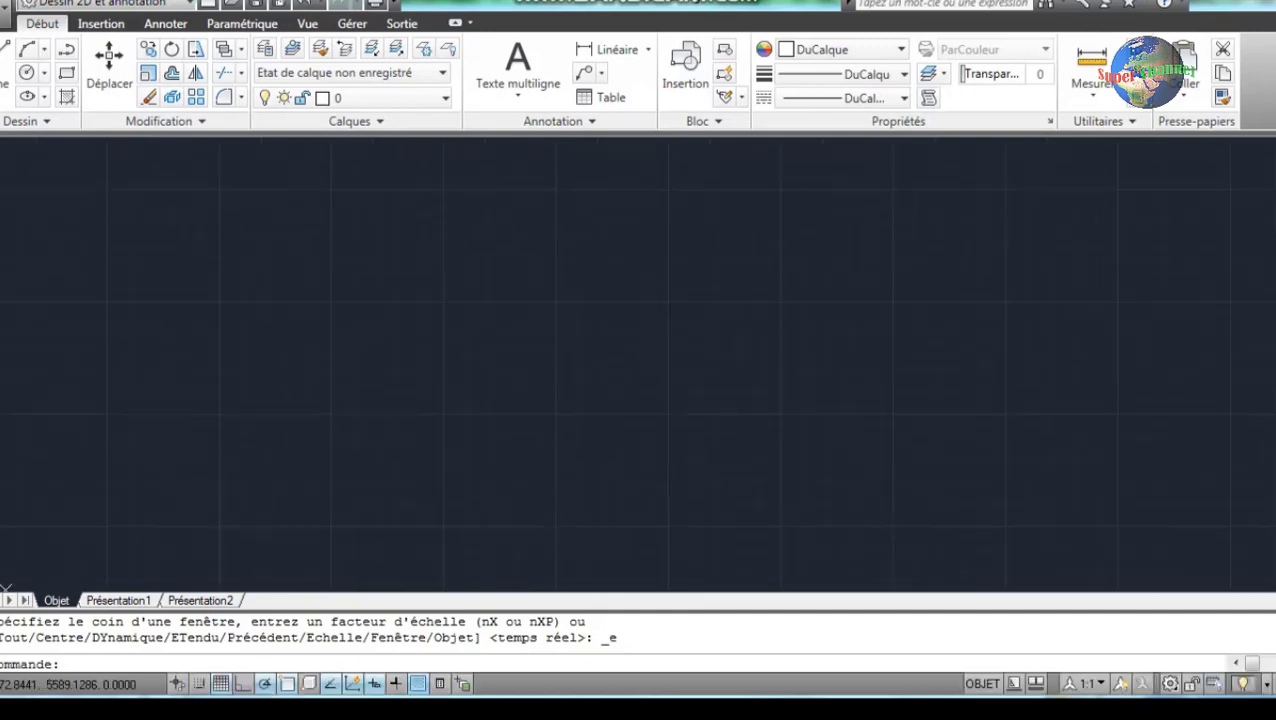
{"action": "scroll", "coordinate": [427, 544], "scroll_direction": "down", "scroll_amount": 3}
{"action": "mouse_move", "coordinate": [541, 357]}
{"action": "middle_mouse_down"}
{"action": "mouse_move", "coordinate": [558, 416]}
{"action": "mouse_move", "coordinate": [547, 478]}
{"action": "middle_mouse_up"}
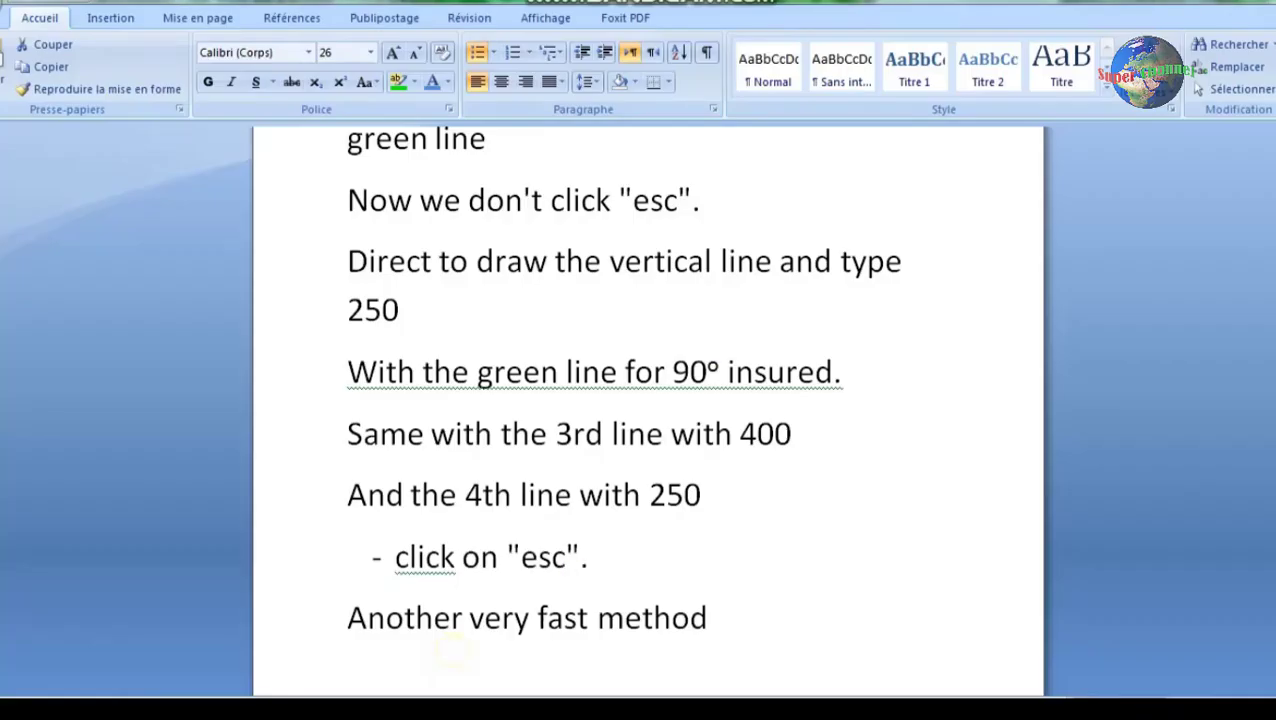
{"action": "left_click_drag", "start_coordinate": [395, 557], "coordinate": [588, 557]}
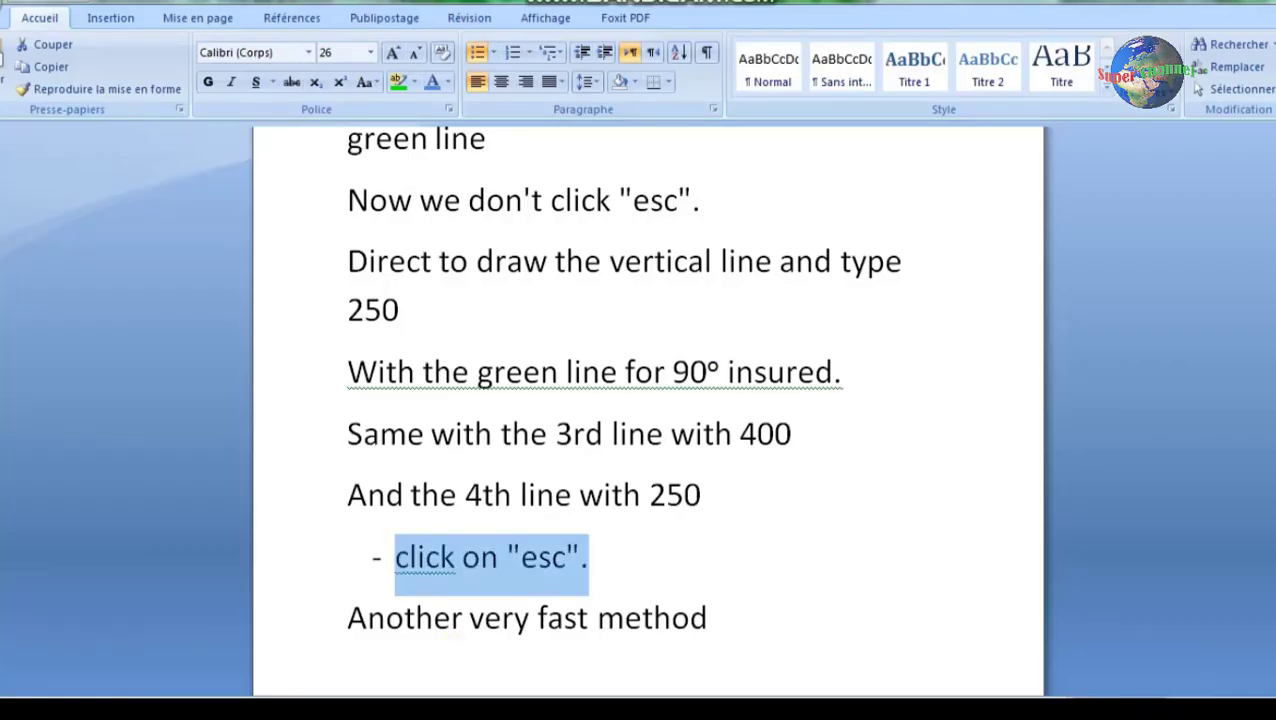
{"action": "scroll", "coordinate": [513, 530], "scroll_direction": "down", "scroll_amount": 2}
{"action": "left_click", "coordinate": [513, 522]}
{"action": "left_click_drag", "start_coordinate": [347, 520], "coordinate": [728, 520]}
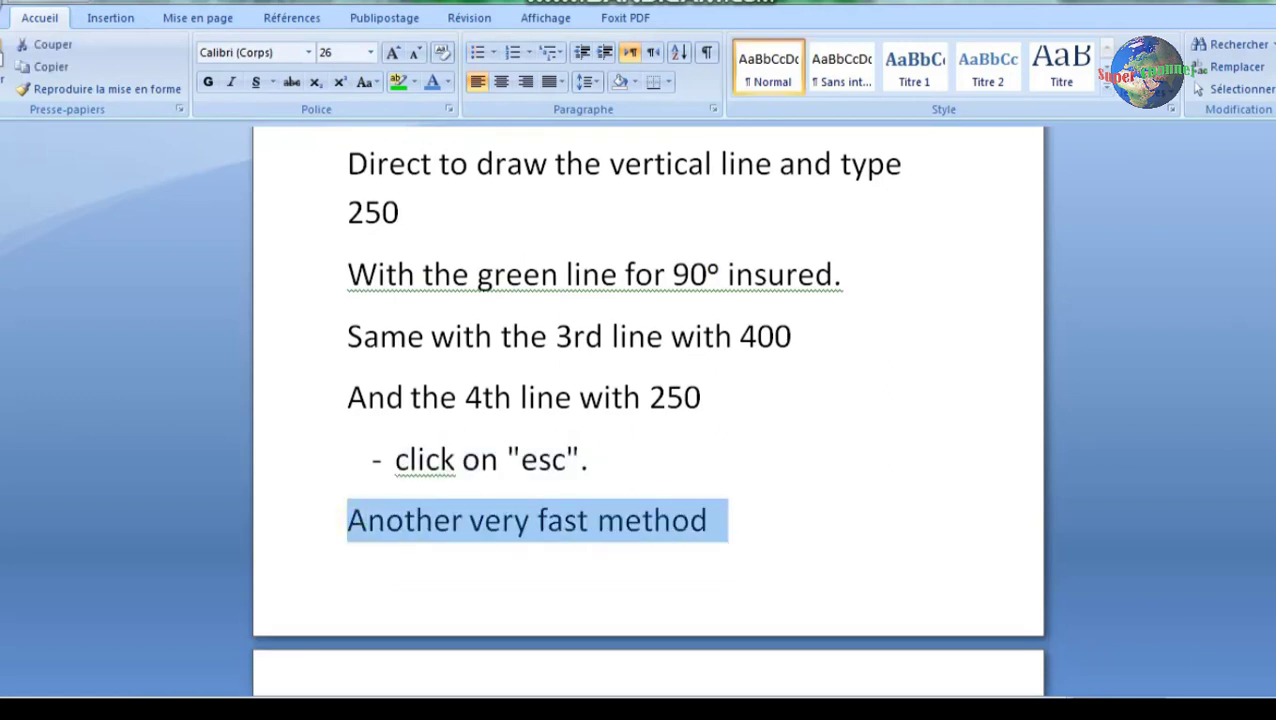
{"action": "left_click", "coordinate": [501, 520]}
{"action": "scroll", "coordinate": [501, 520], "scroll_direction": "down", "scroll_amount": 2}
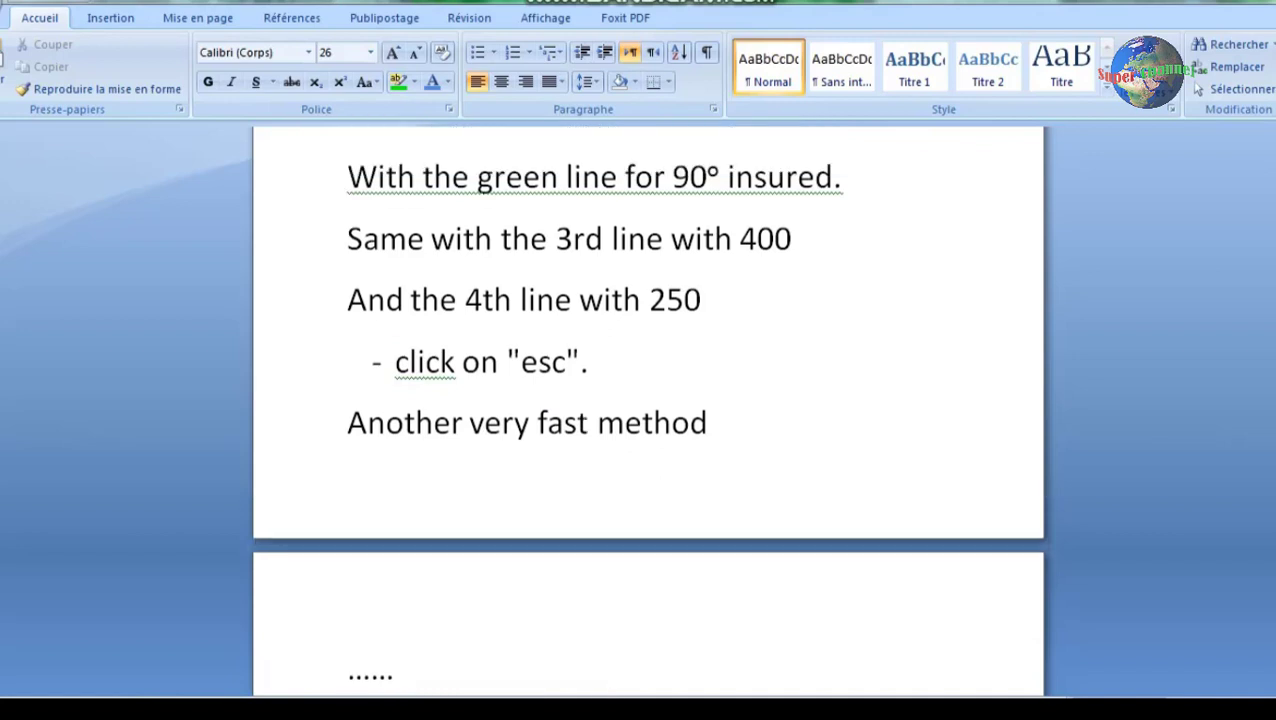
{"action": "scroll", "coordinate": [650, 400], "scroll_direction": "up", "scroll_amount": 1}
{"action": "left_click_drag", "start_coordinate": [347, 471], "coordinate": [728, 471]}
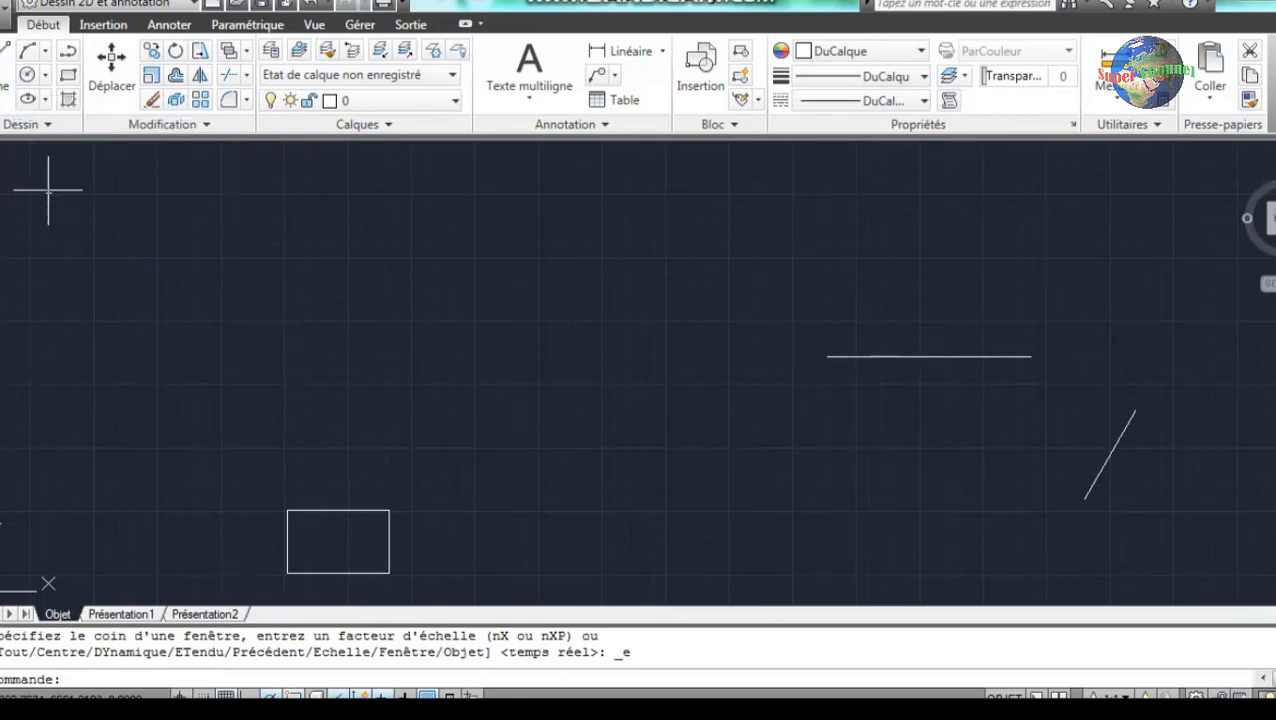
Start a line at a new corner and draw the 400 top and 250 right edges.
{"action": "left_click", "coordinate": [6, 50]}
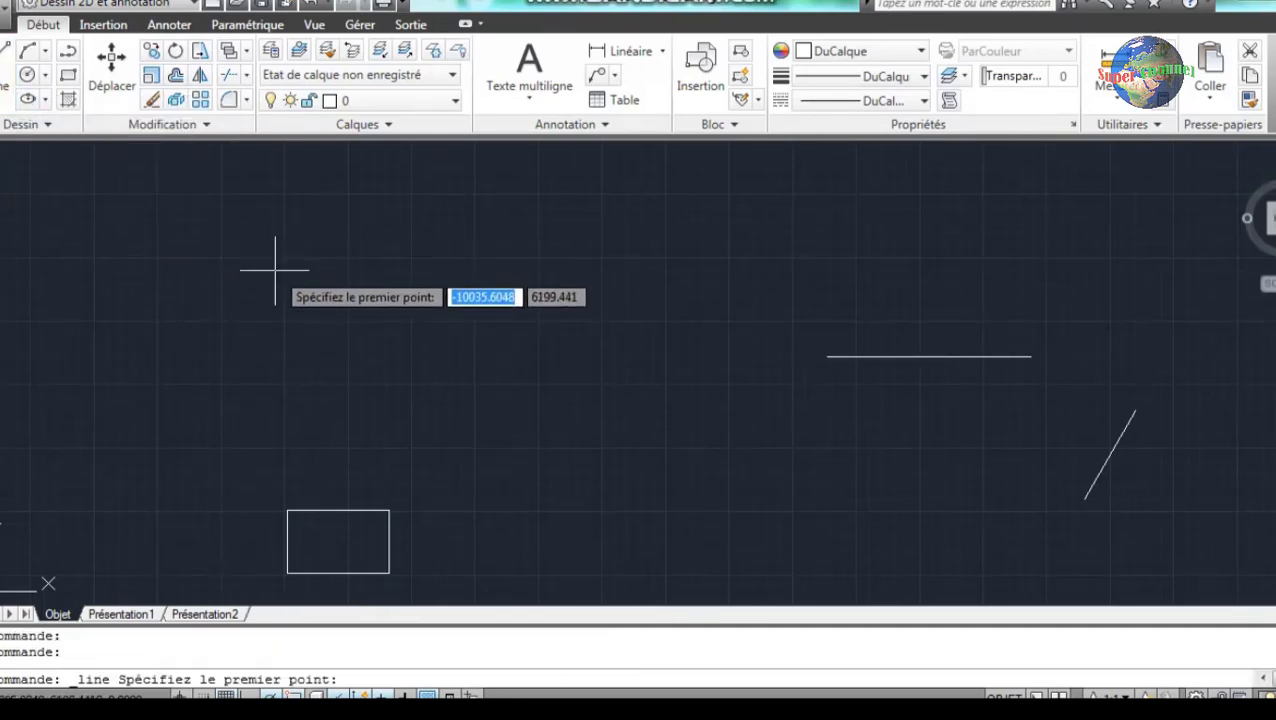
{"action": "left_click", "coordinate": [279, 265]}
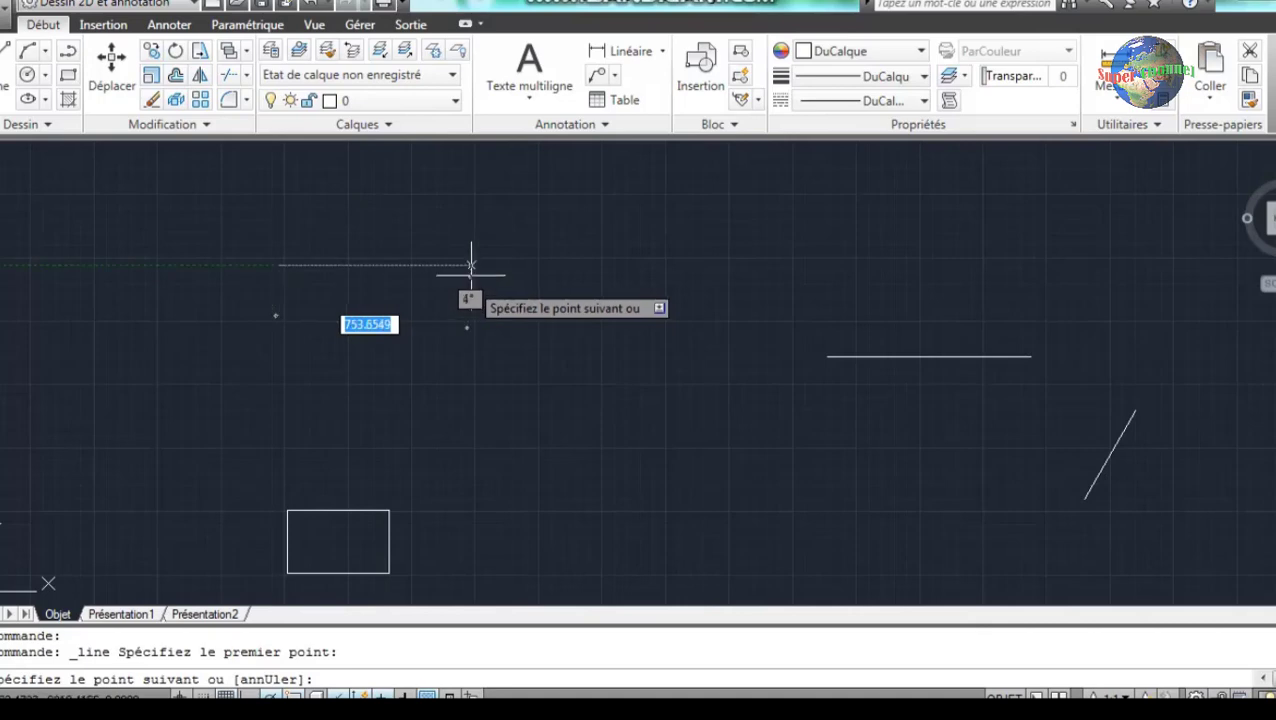
{"action": "type", "text": "400"}
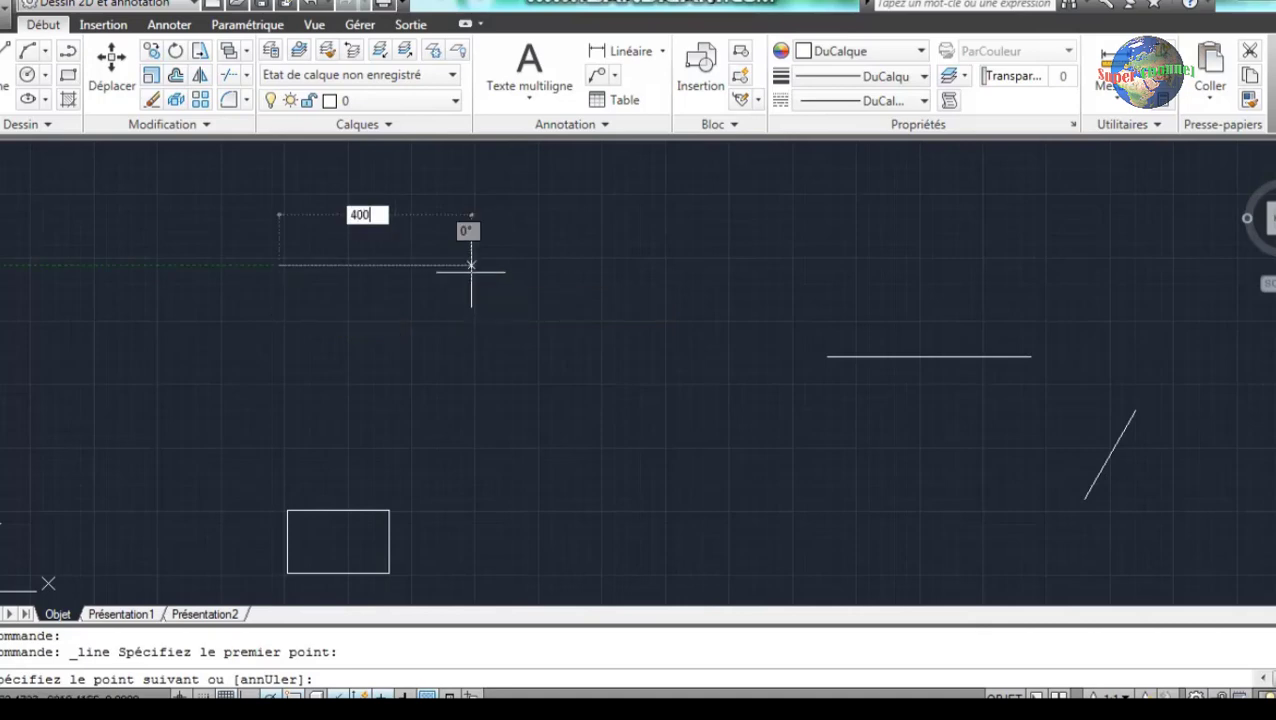
{"action": "key", "text": "Return"}
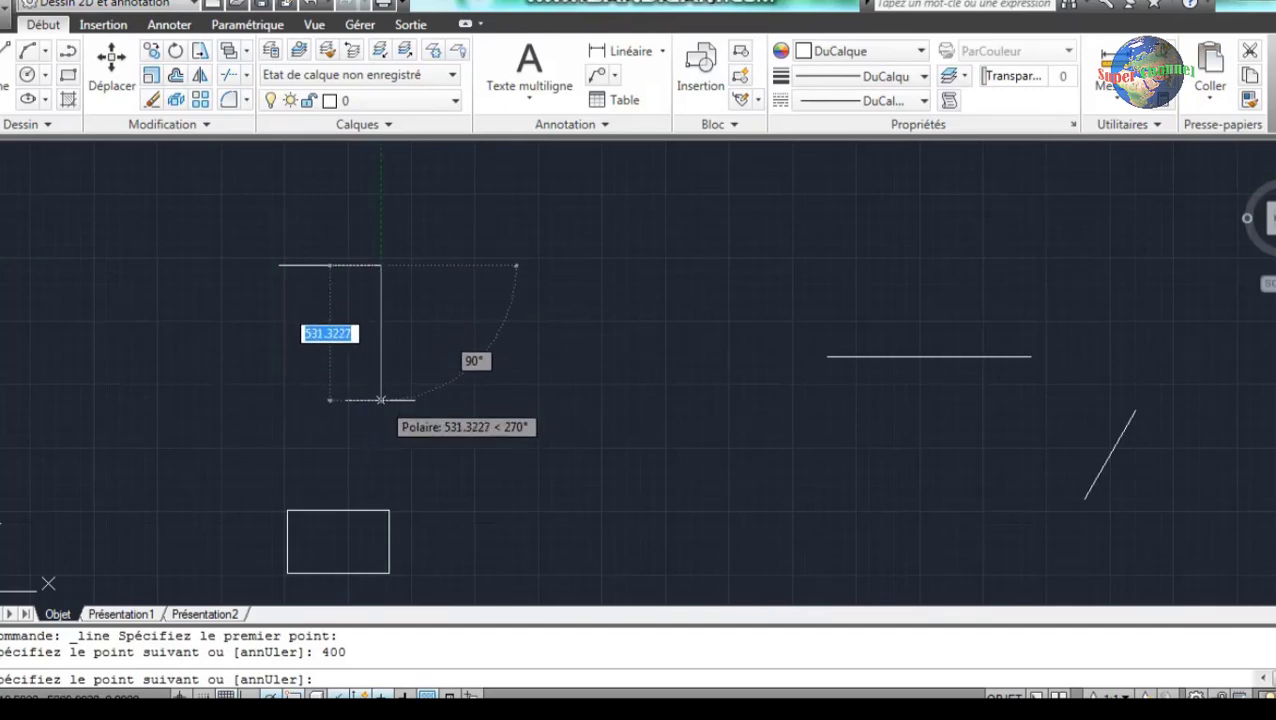
{"action": "type", "text": "250"}
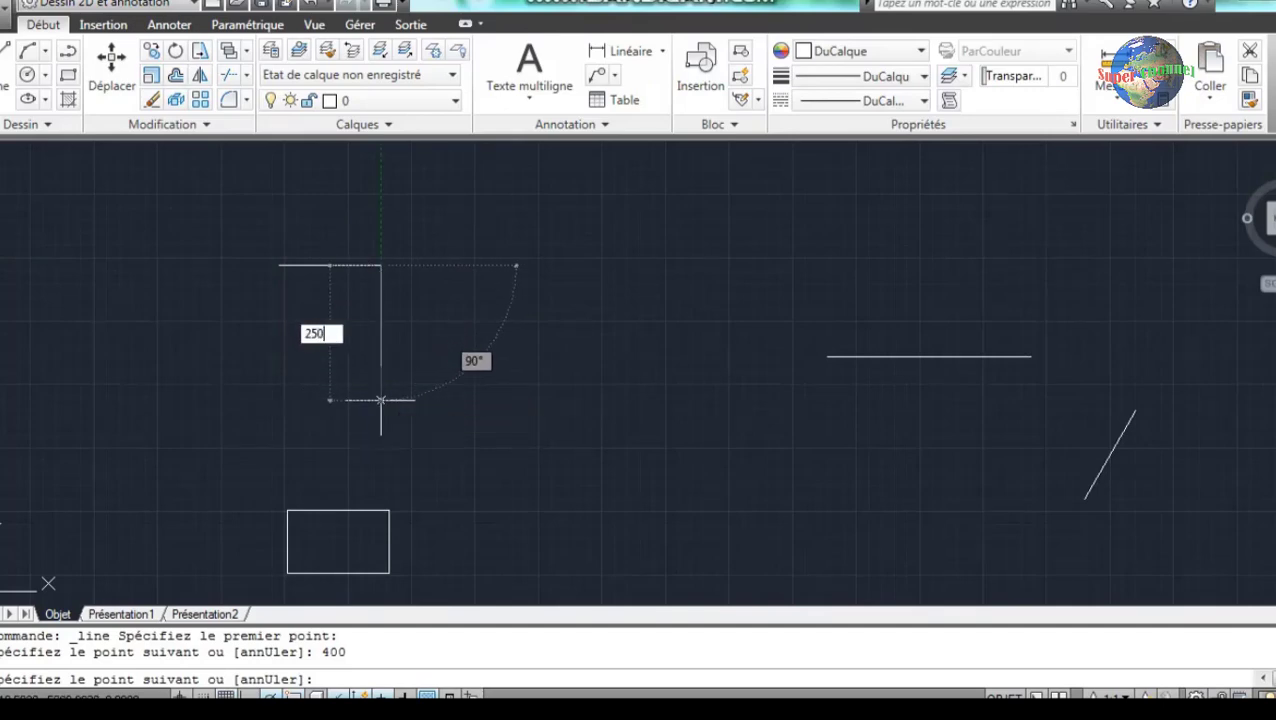
{"action": "key", "text": "Return"}
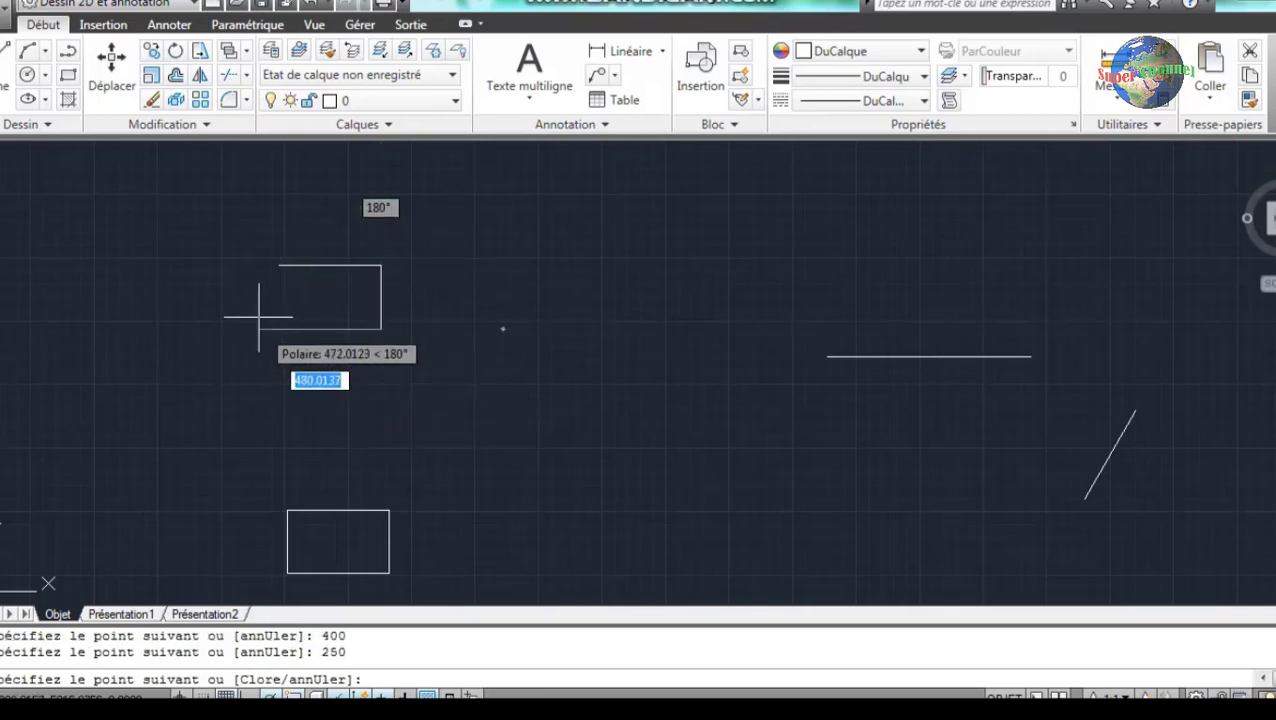
Add the bottom and closing edges, end LINE, and frame both rectangles in view.
{"action": "scroll", "coordinate": [258, 317], "scroll_direction": "up", "scroll_amount": 2}
{"action": "scroll", "coordinate": [260, 320], "scroll_direction": "up", "scroll_amount": 1}
{"action": "scroll", "coordinate": [265, 330], "scroll_direction": "up", "scroll_amount": 2}
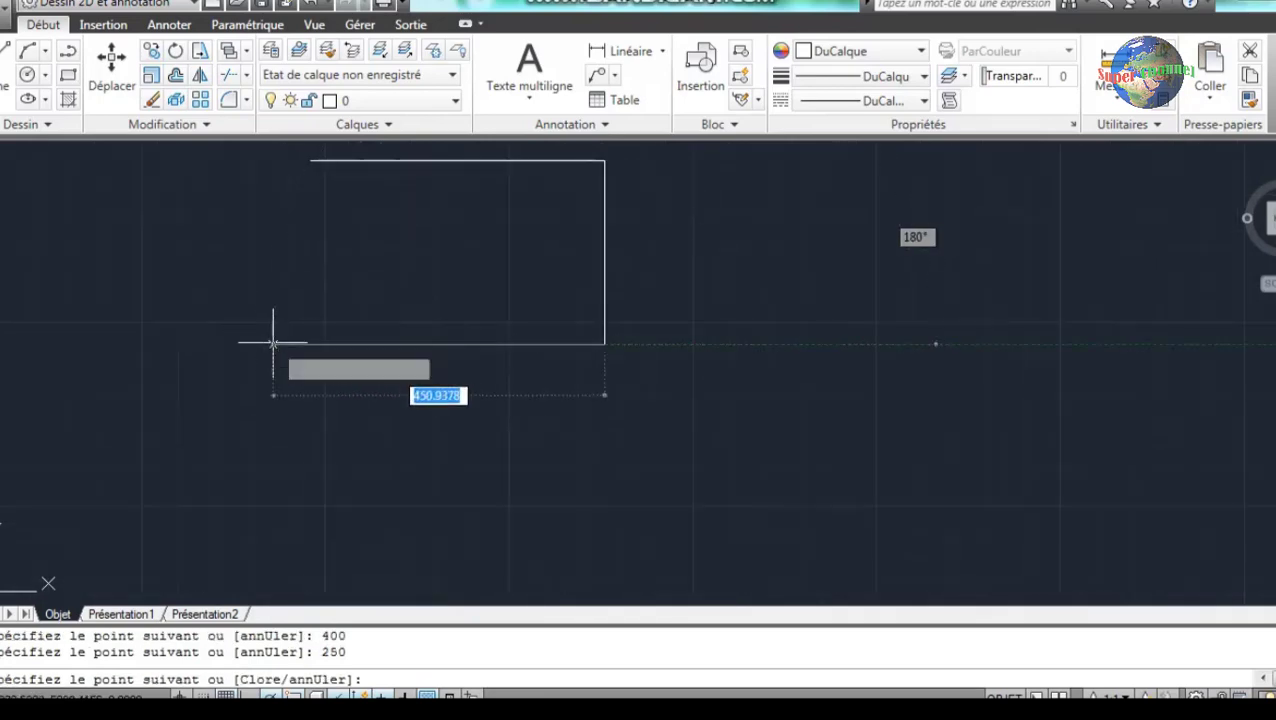
{"action": "mouse_move", "coordinate": [272, 343]}
{"action": "middle_mouse_down"}
{"action": "mouse_move", "coordinate": [262, 460]}
{"action": "mouse_move", "coordinate": [348, 494]}
{"action": "mouse_move", "coordinate": [415, 491]}
{"action": "middle_mouse_up"}
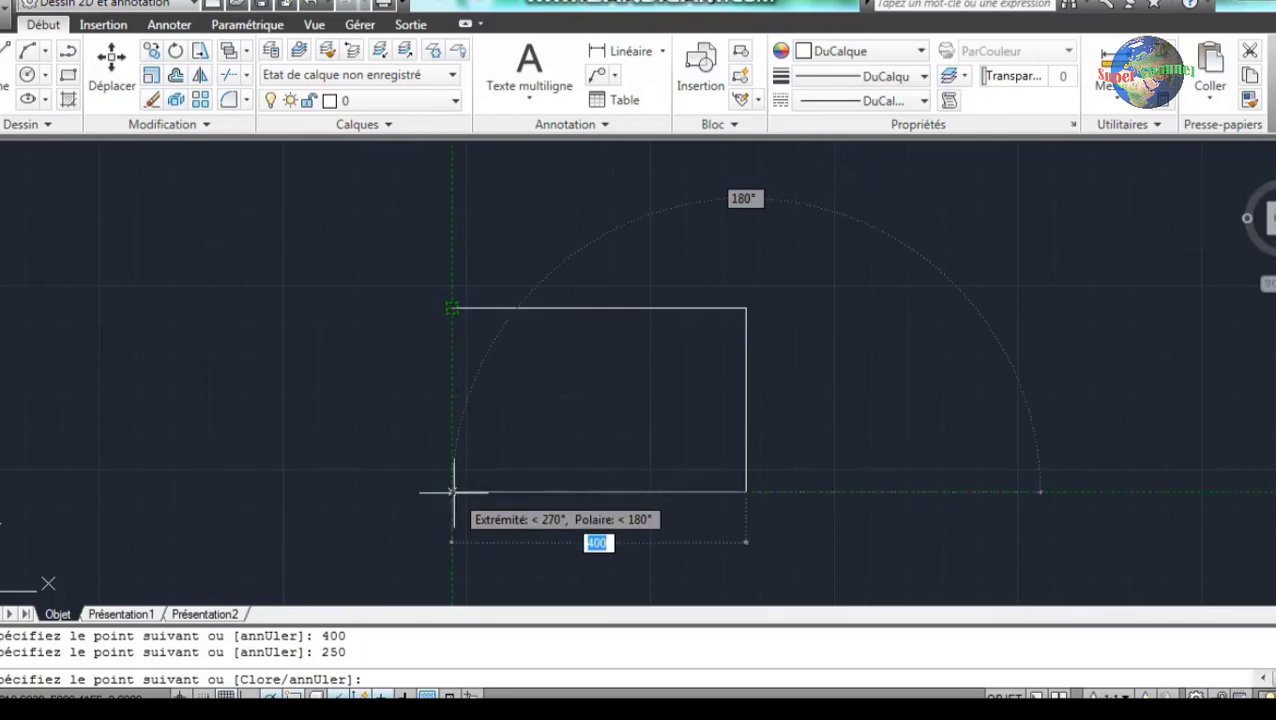
{"action": "left_click", "coordinate": [452, 491]}
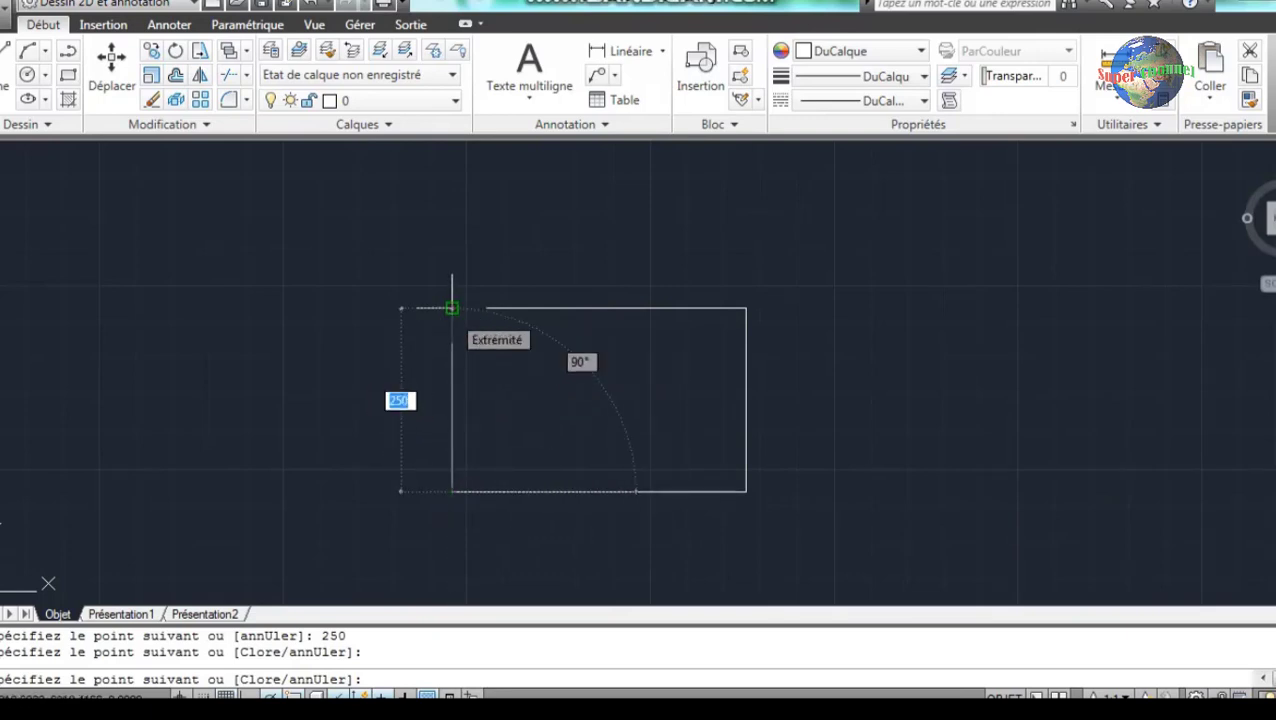
{"action": "left_click", "coordinate": [452, 308]}
{"action": "scroll", "coordinate": [452, 311], "scroll_direction": "down", "scroll_amount": 2}
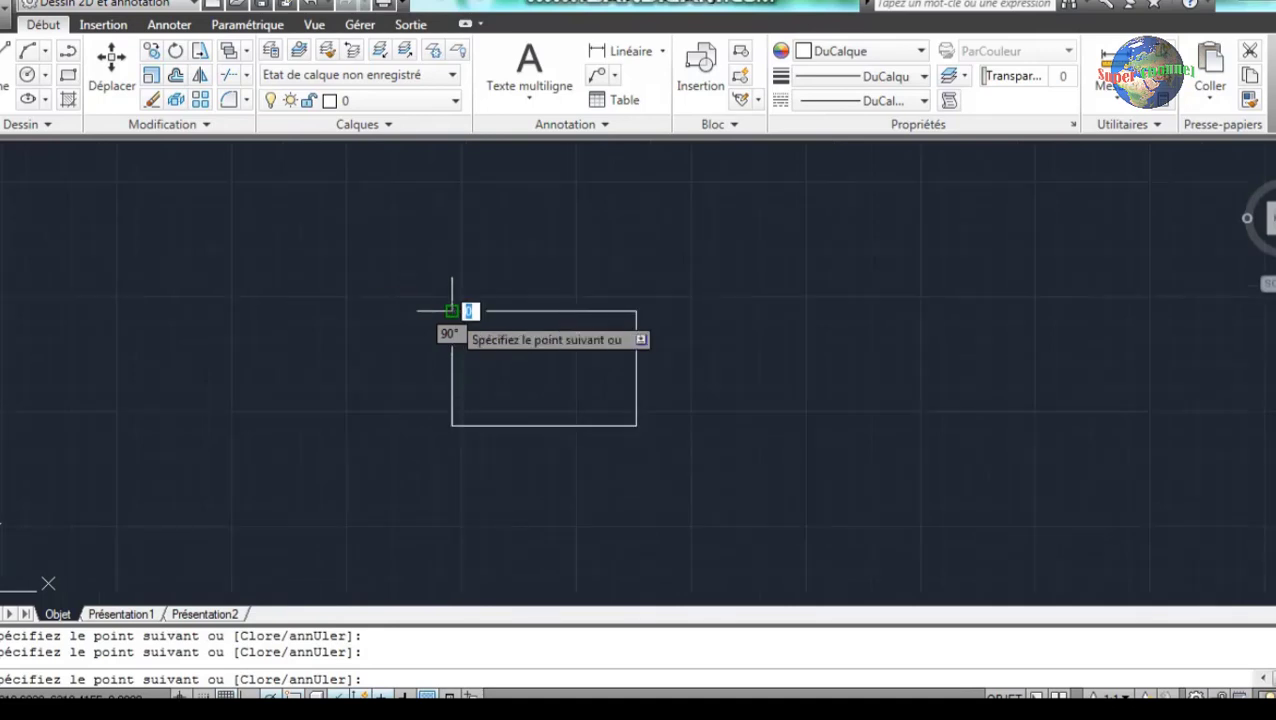
{"action": "key", "text": "Escape"}
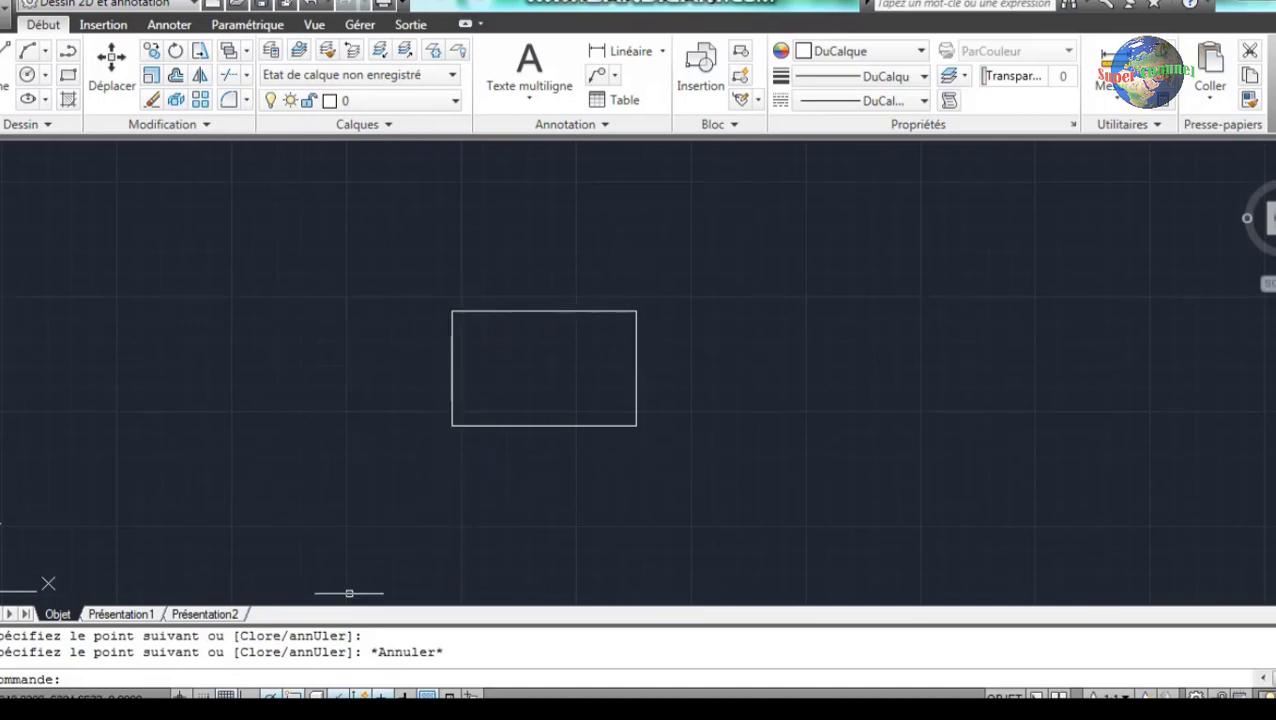
{"action": "middle_click_drag", "start_coordinate": [419, 518], "coordinate": [415, 497]}
{"action": "middle_click_drag", "start_coordinate": [419, 142], "coordinate": [419, 376]}
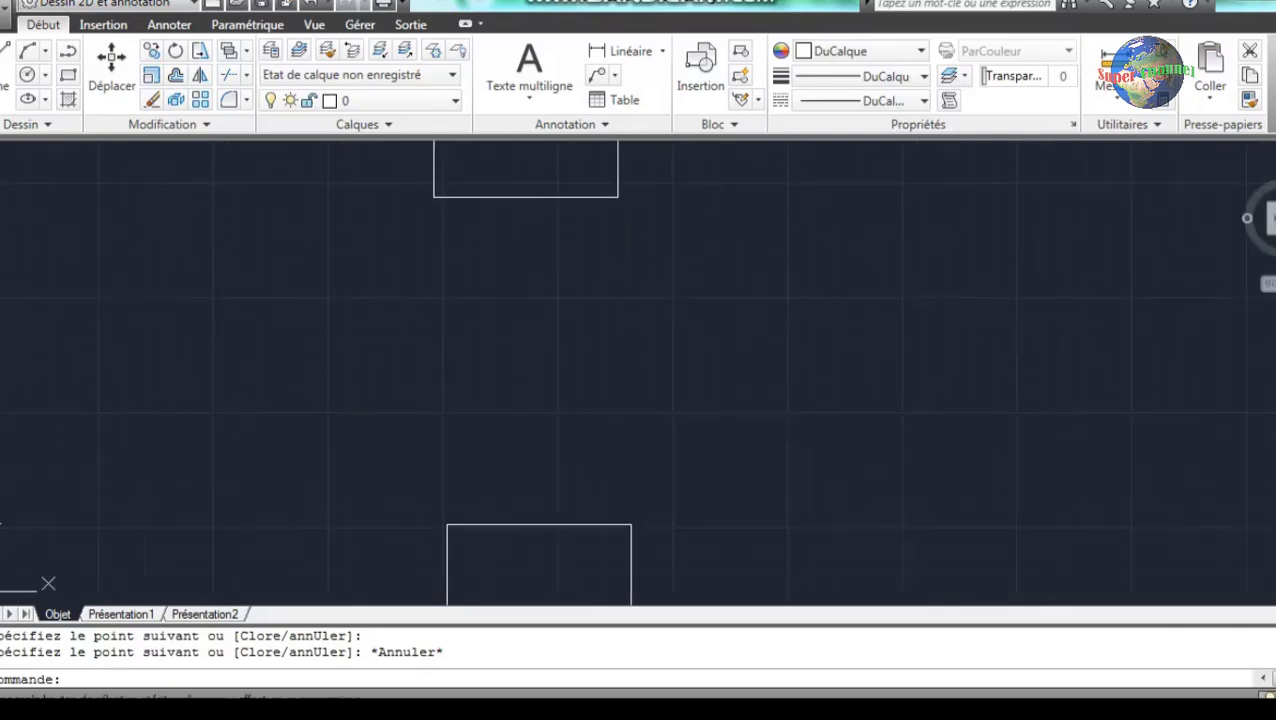
{"action": "middle_click_drag", "start_coordinate": [493, 390], "coordinate": [493, 364]}
{"action": "mouse_move", "coordinate": [540, 500]}
{"action": "middle_mouse_down"}
{"action": "mouse_move", "coordinate": [553, 358]}
{"action": "mouse_move", "coordinate": [556, 520]}
{"action": "mouse_move", "coordinate": [552, 319]}
{"action": "mouse_move", "coordinate": [535, 347]}
{"action": "middle_mouse_up"}
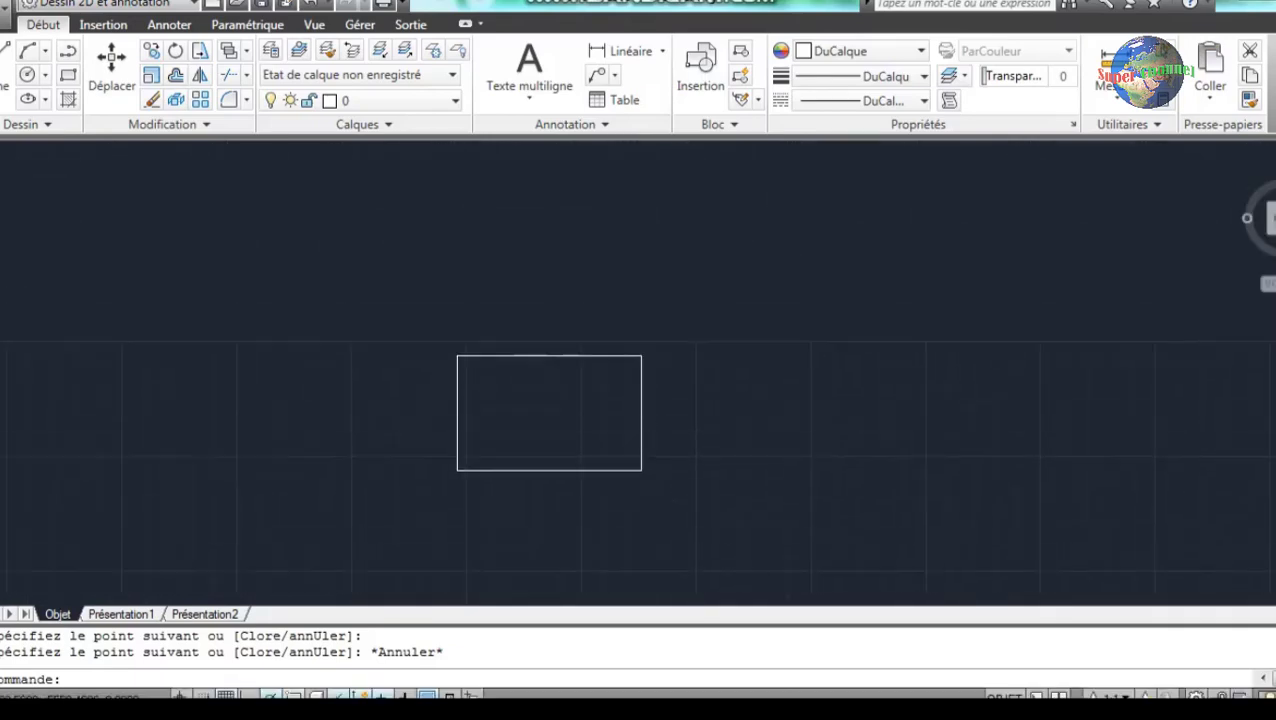
{"action": "scroll", "coordinate": [535, 347], "scroll_direction": "up", "scroll_amount": 3}
{"action": "scroll", "coordinate": [530, 376], "scroll_direction": "down", "scroll_amount": 2}
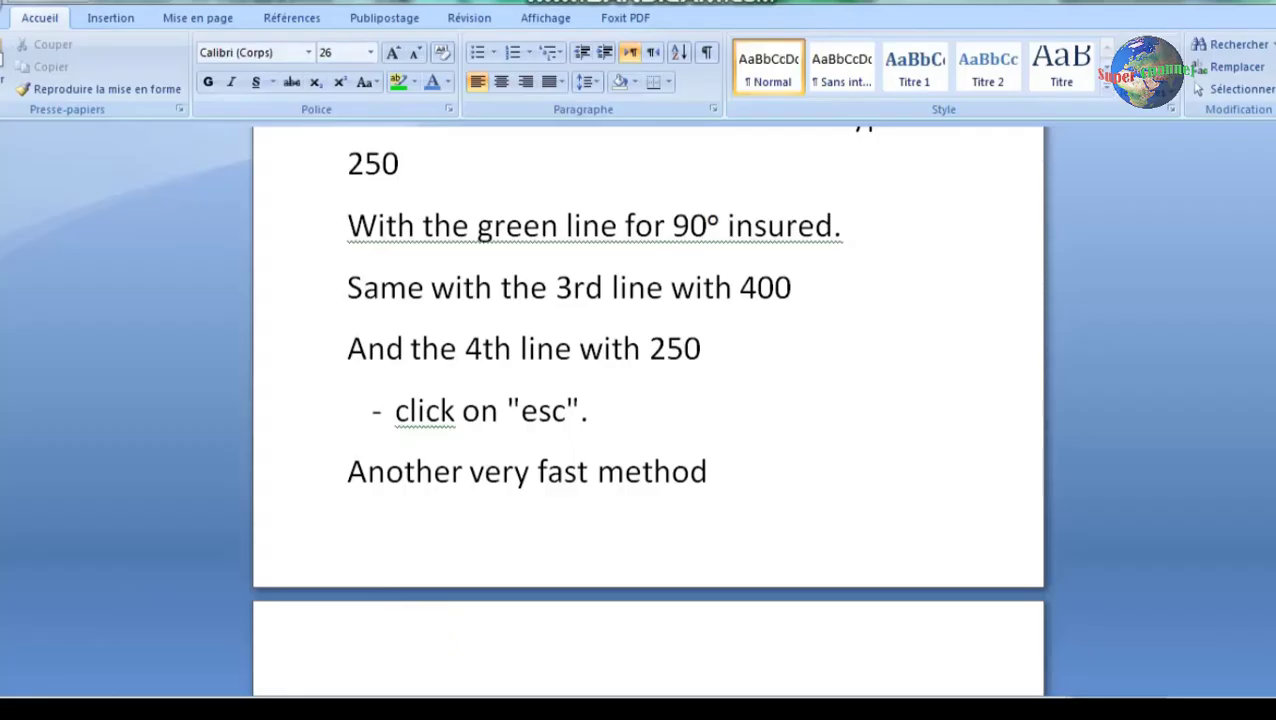
Delete the dotted placeholder line and replace 'Here is' with ***good***.
{"action": "scroll", "coordinate": [578, 372], "scroll_direction": "down", "scroll_amount": 3}
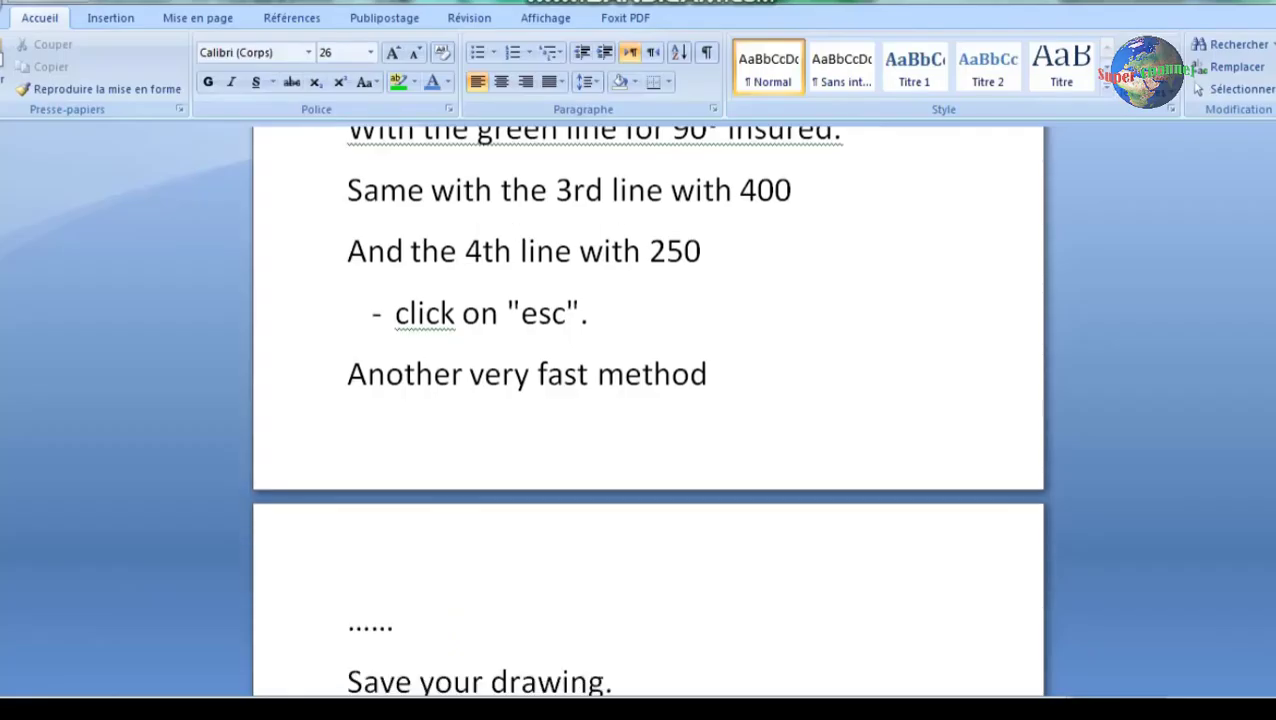
{"action": "double_click", "coordinate": [380, 528]}
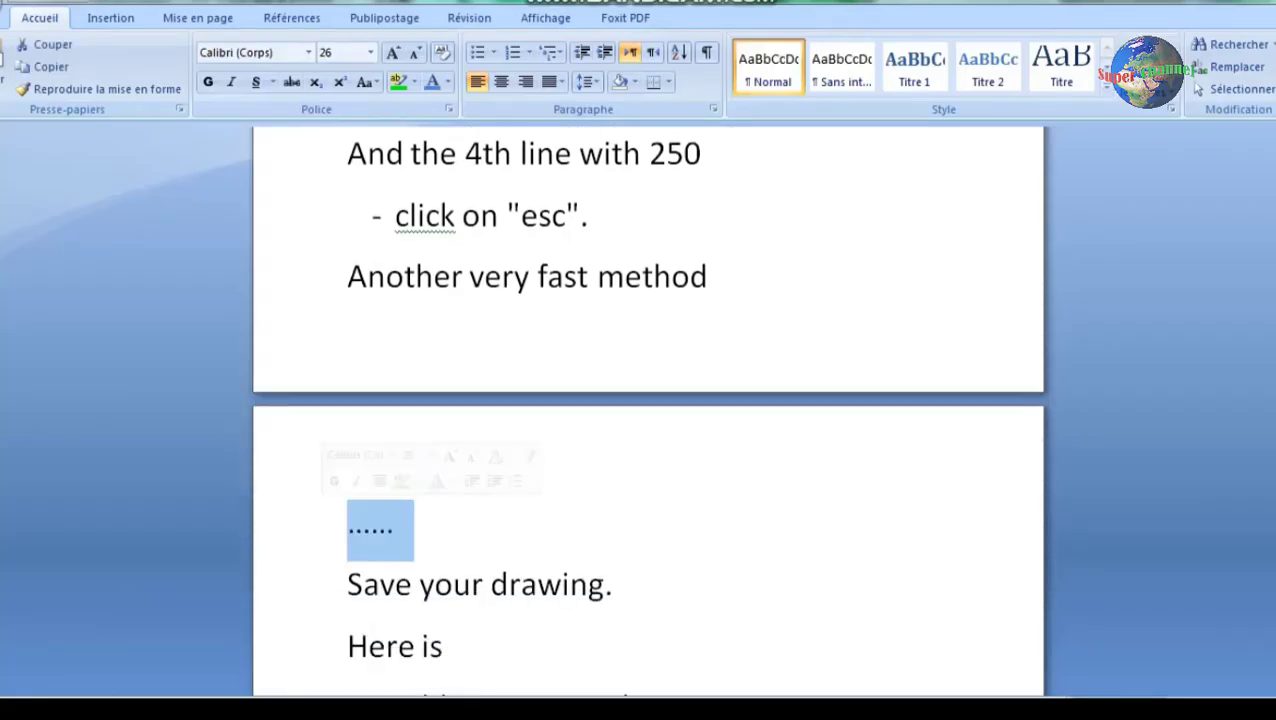
{"action": "key", "text": "Delete"}
{"action": "scroll", "coordinate": [648, 410], "scroll_direction": "down", "scroll_amount": 1}
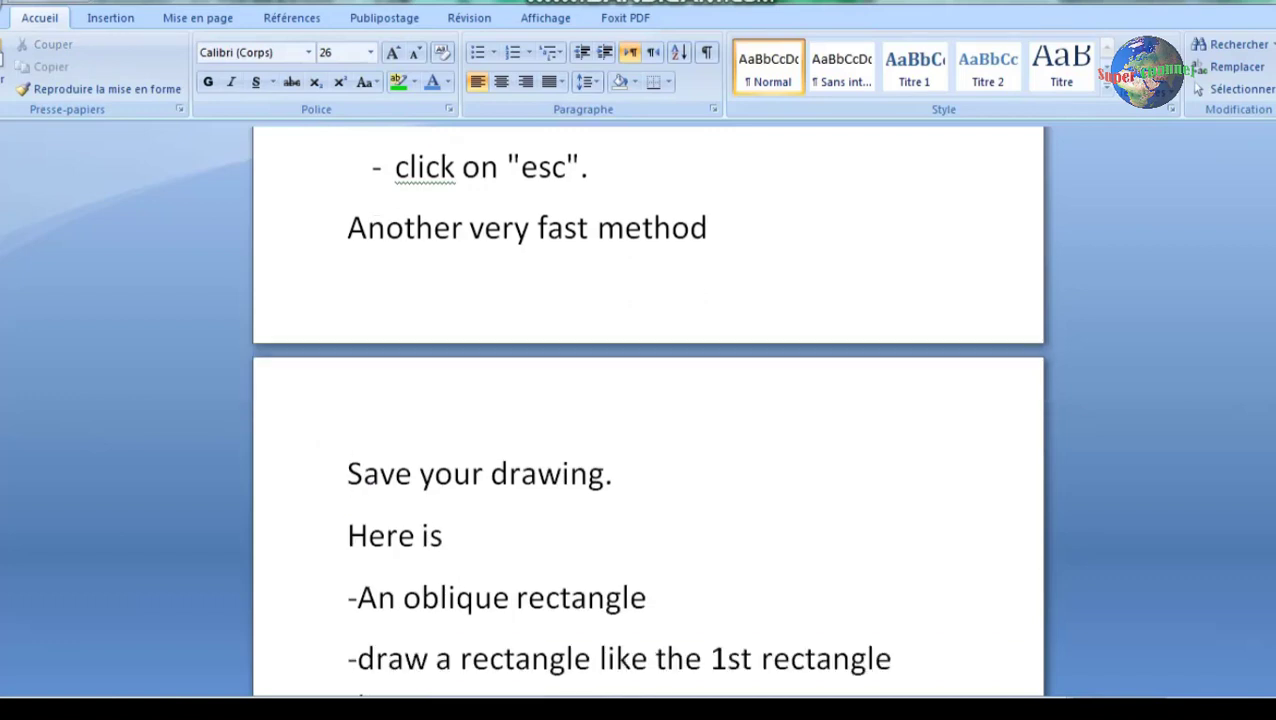
{"action": "left_click_drag", "start_coordinate": [446, 537], "coordinate": [350, 537]}
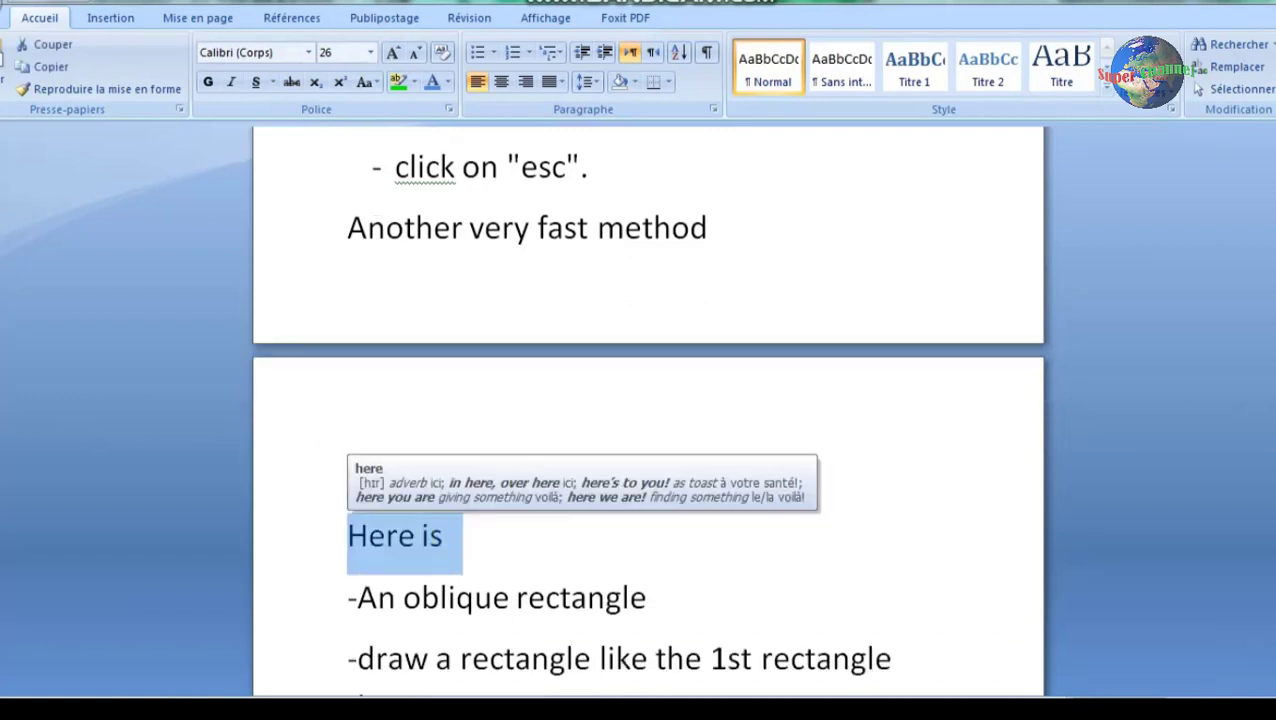
{"action": "type", "text": "good"}
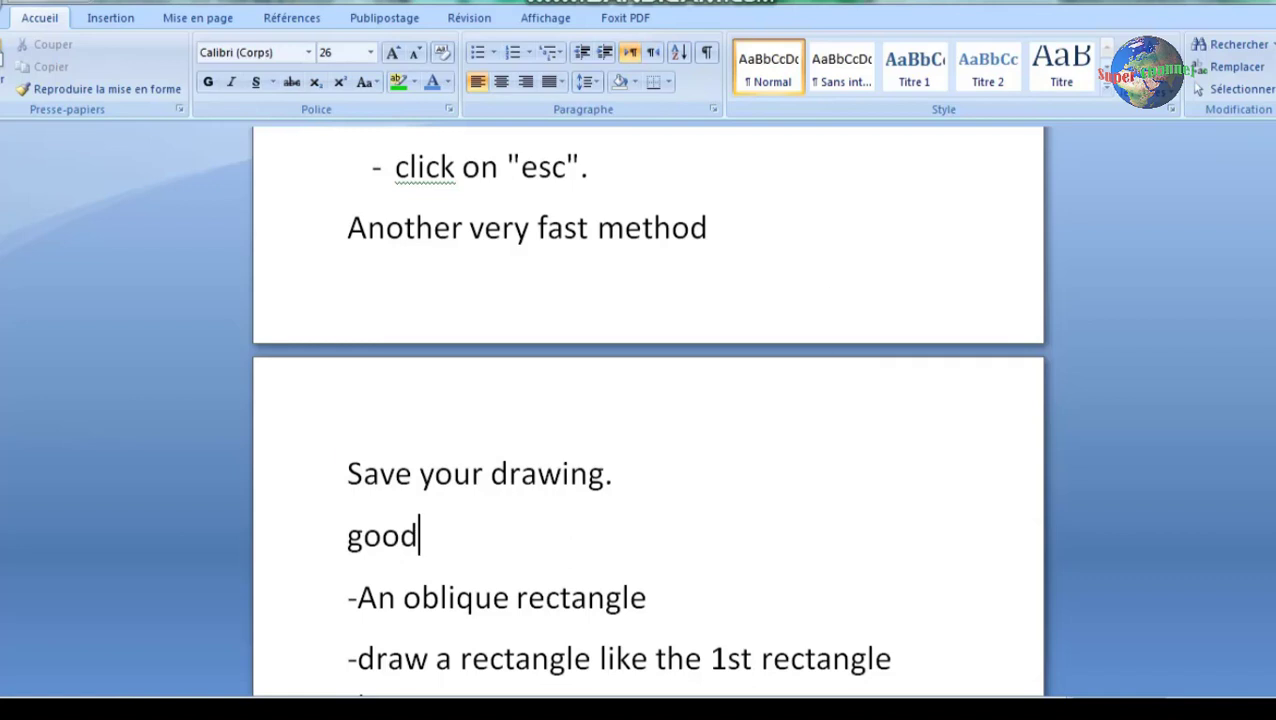
{"action": "type", "text": "**"}
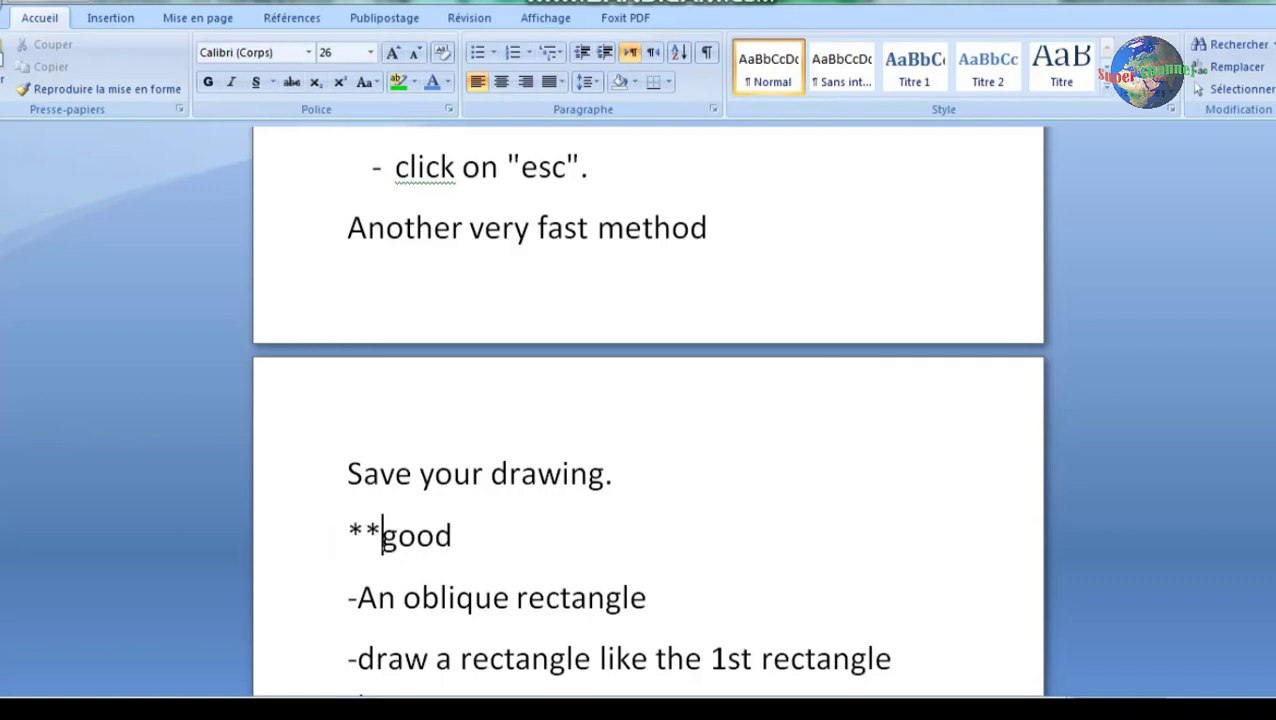
{"action": "type", "text": "*"}
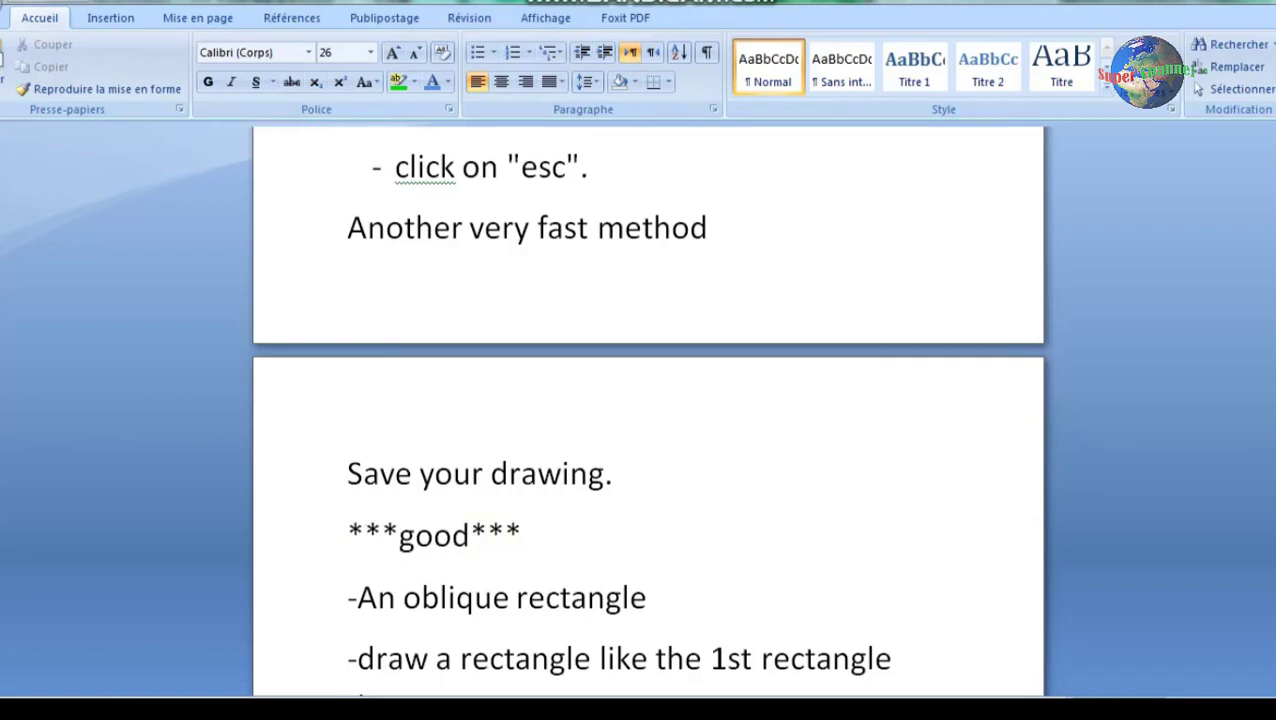
Center the ***good*** line and add a blank line after it.
{"action": "left_click", "coordinate": [340, 536]}
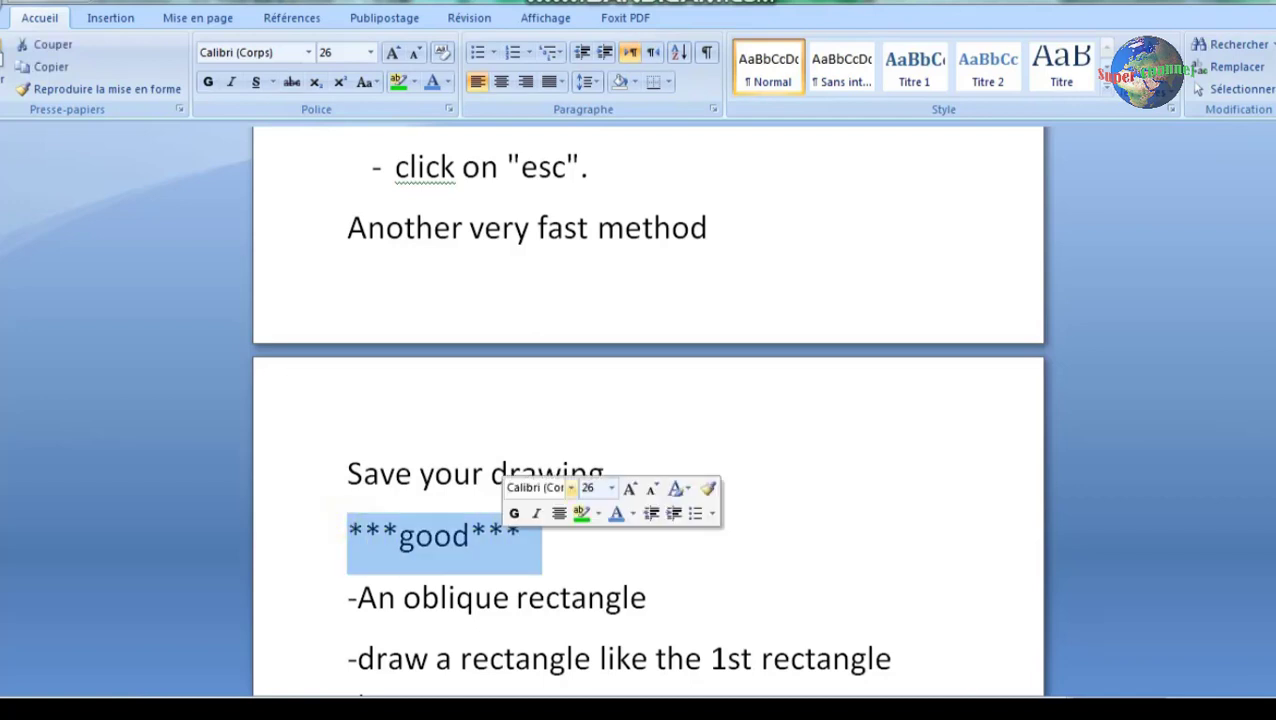
{"action": "left_click", "coordinate": [501, 81]}
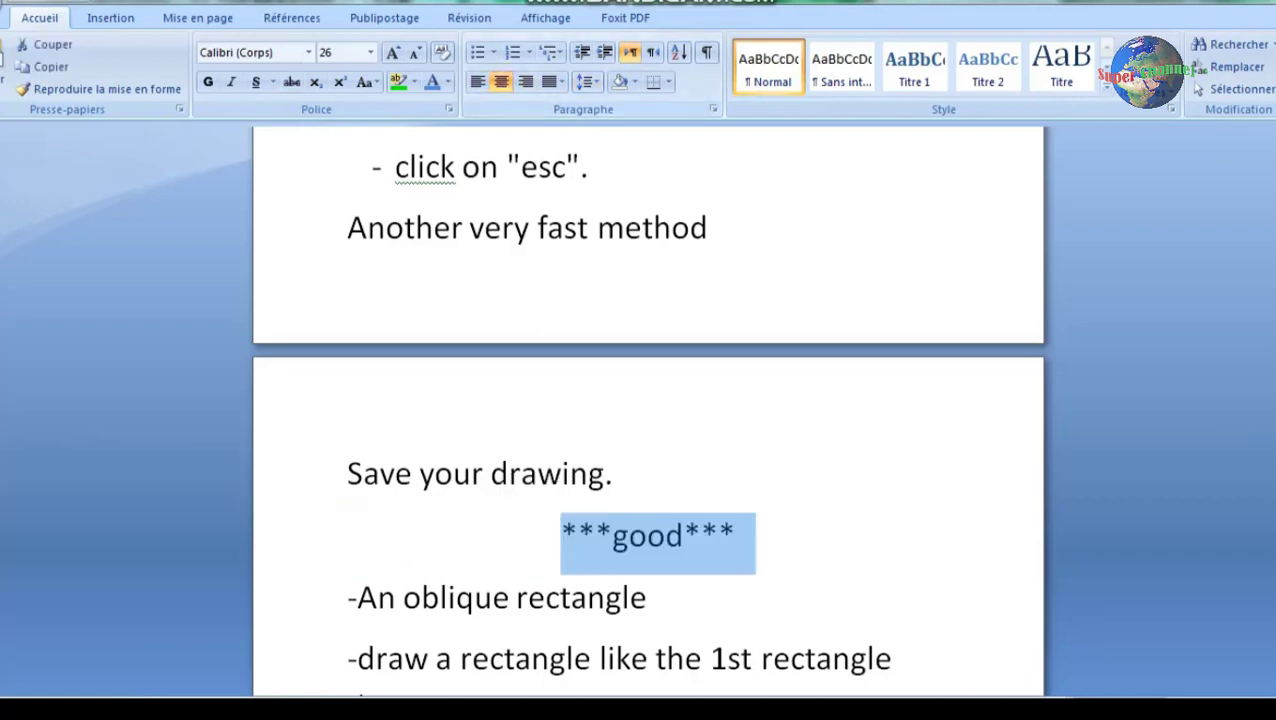
{"action": "left_click", "coordinate": [485, 473]}
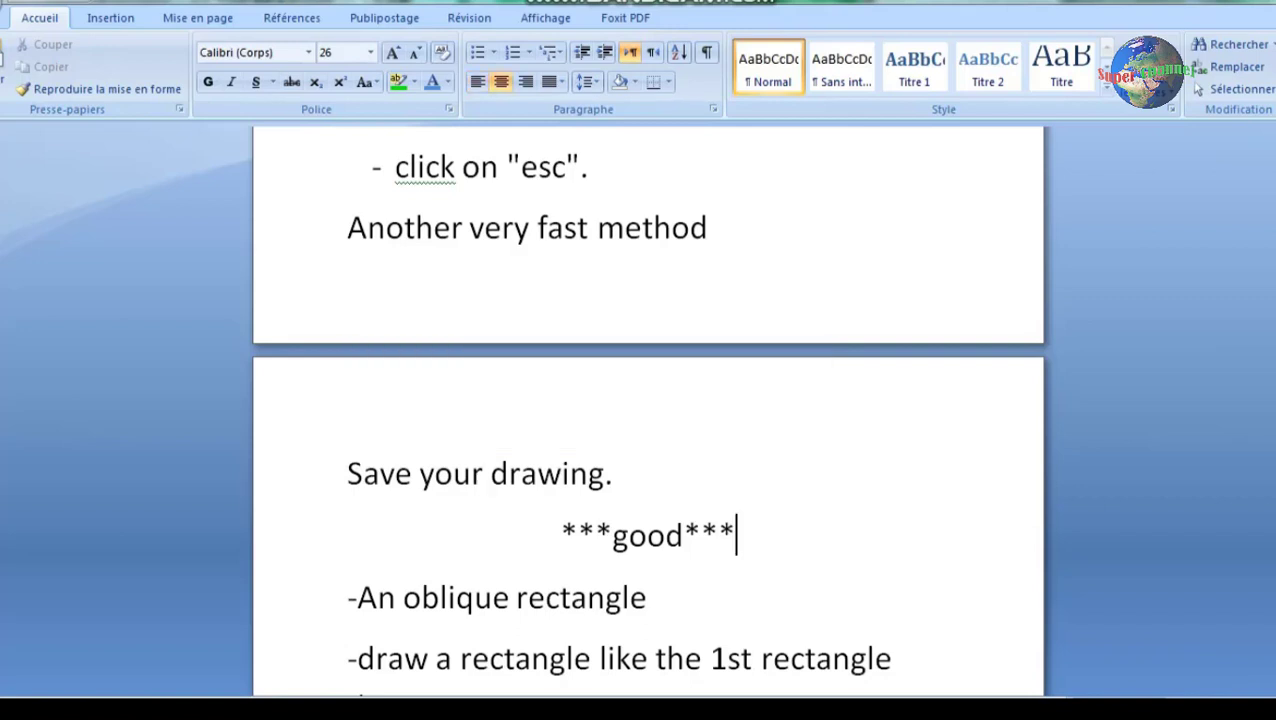
{"action": "key", "text": "Return"}
Select the 'Save your drawing.' line, then open AutoCAD's application menu.
{"action": "scroll", "coordinate": [648, 400], "scroll_direction": "up", "scroll_amount": 2}
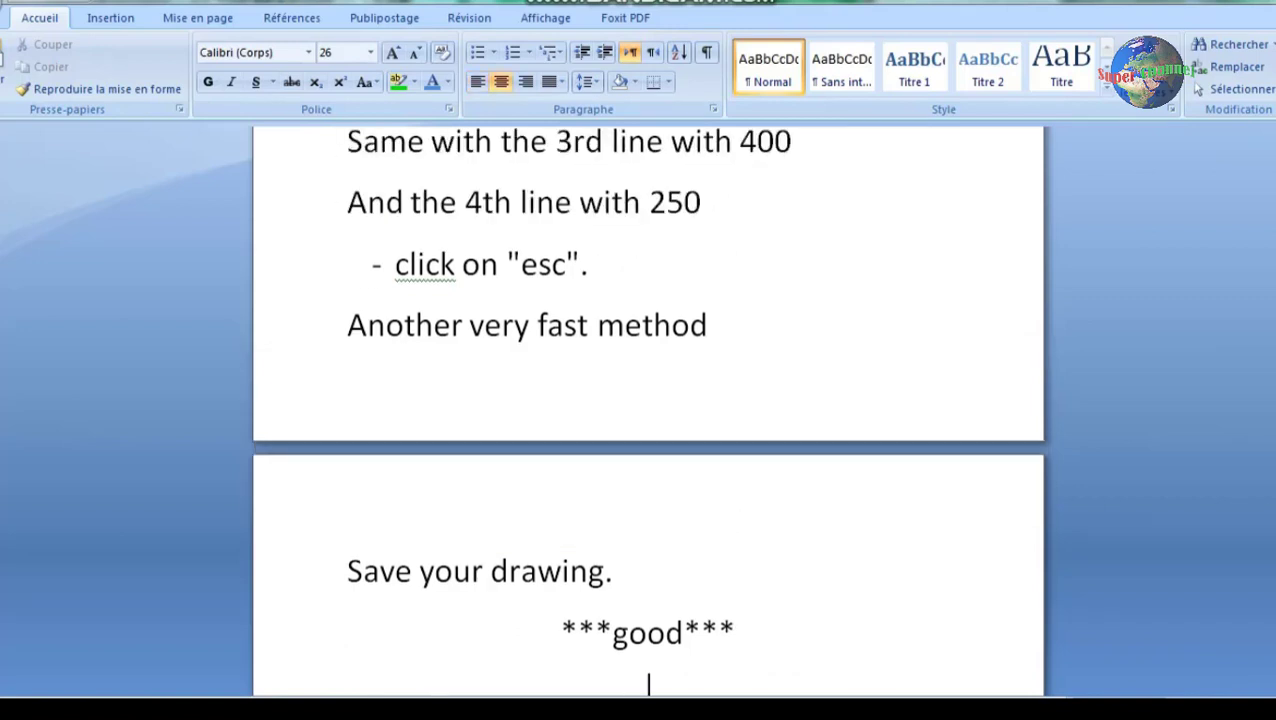
{"action": "left_click_drag", "start_coordinate": [340, 326], "coordinate": [728, 325]}
{"action": "scroll", "coordinate": [720, 325], "scroll_direction": "down", "scroll_amount": 1}
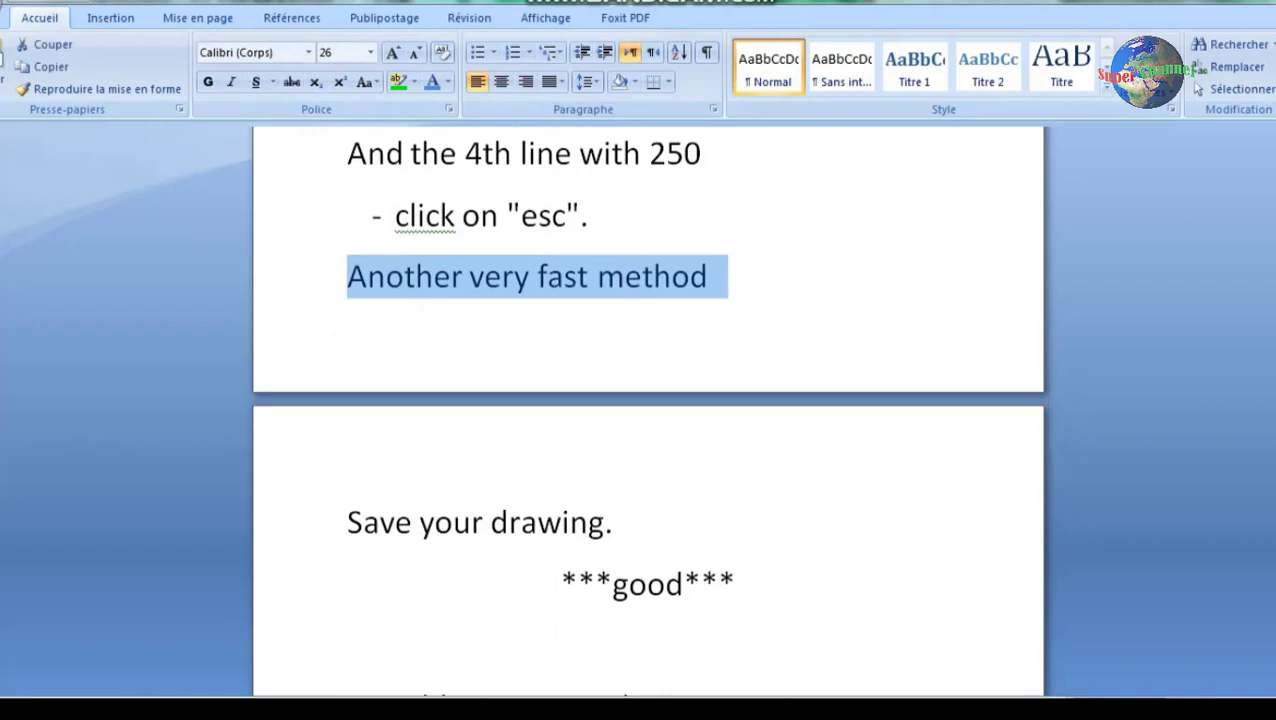
{"action": "left_click", "coordinate": [472, 522]}
{"action": "key", "text": "shift+Right"}
{"action": "key", "text": "shift+Right"}
{"action": "key", "text": "shift+Right"}
{"action": "key", "text": "shift+Right"}
{"action": "key", "text": "shift+Right"}
{"action": "key", "text": "shift+Right"}
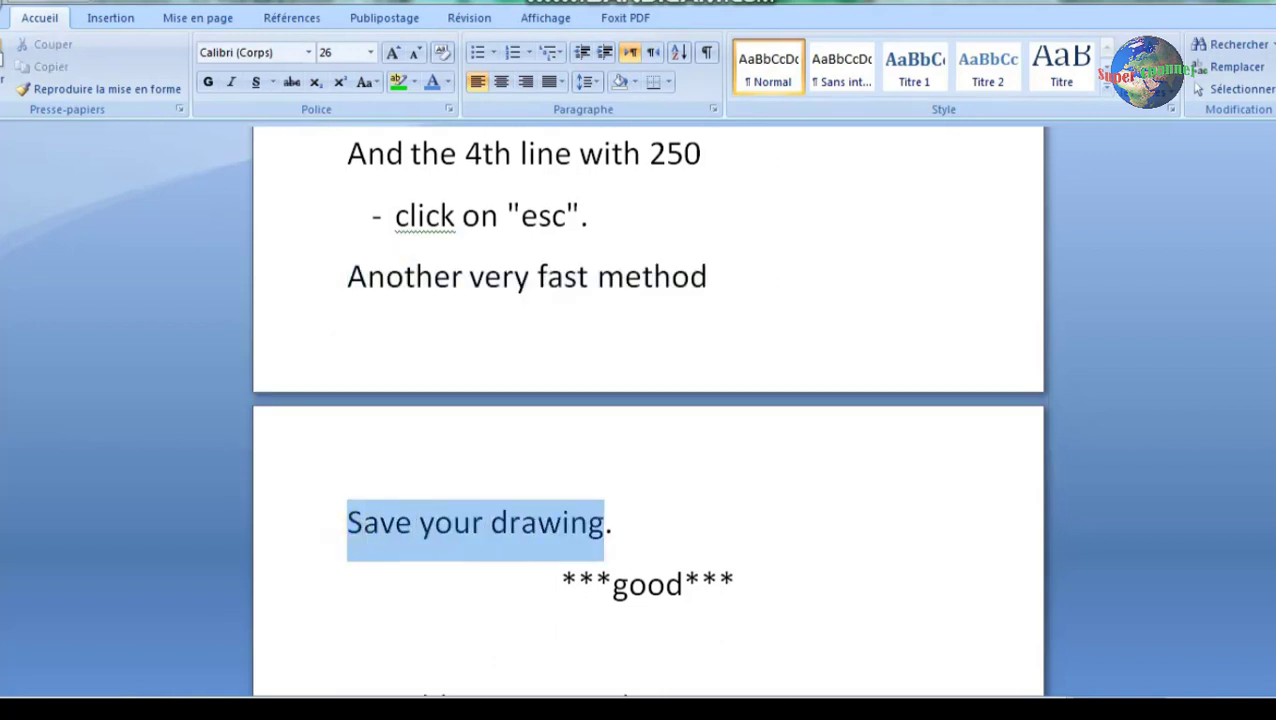
{"action": "left_click_drag", "start_coordinate": [614, 522], "coordinate": [346, 522]}
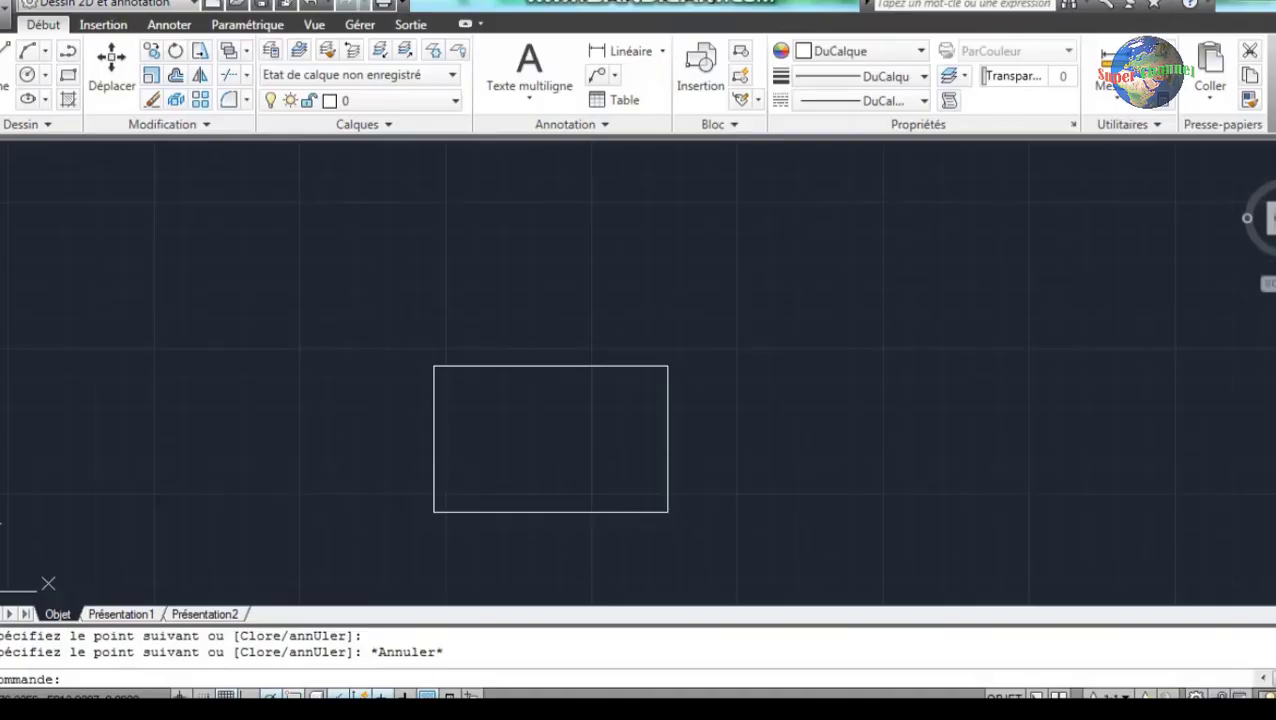
{"action": "left_click", "coordinate": [7, 14]}
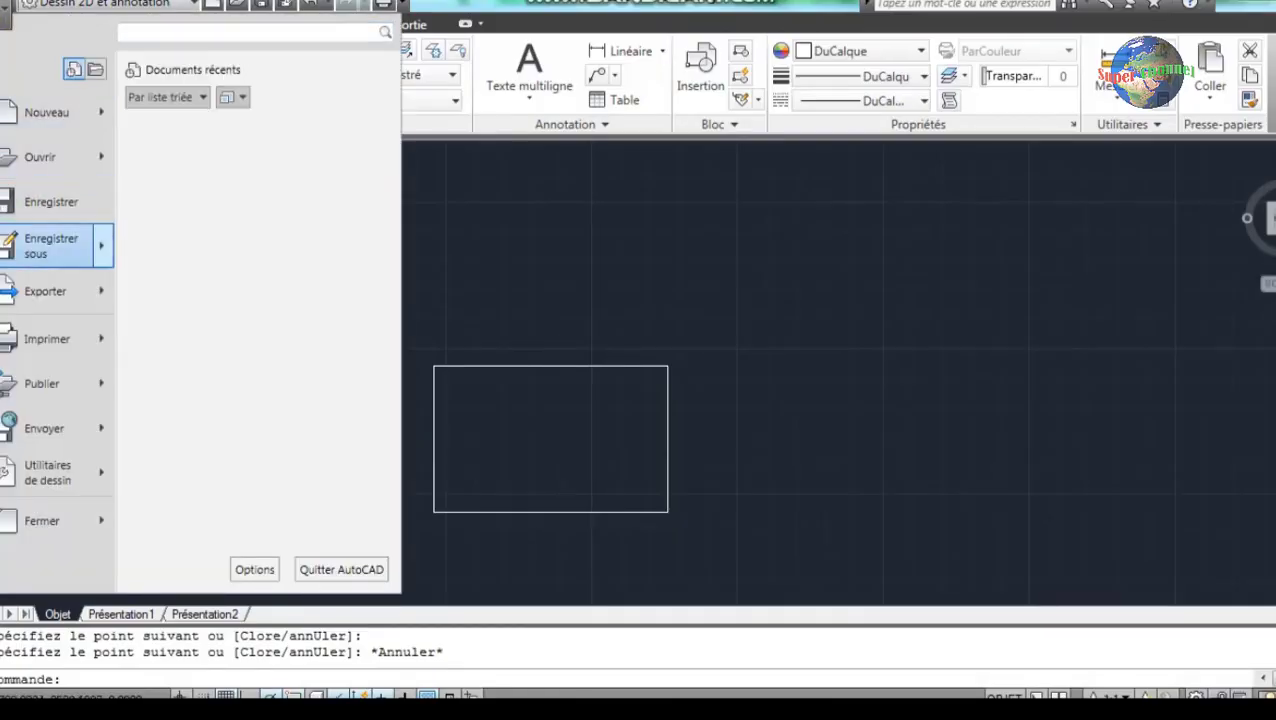
Use Enregistrer sous to save the drawing as Dessin1.dwg on the Bureau.
{"action": "left_click", "coordinate": [50, 245]}
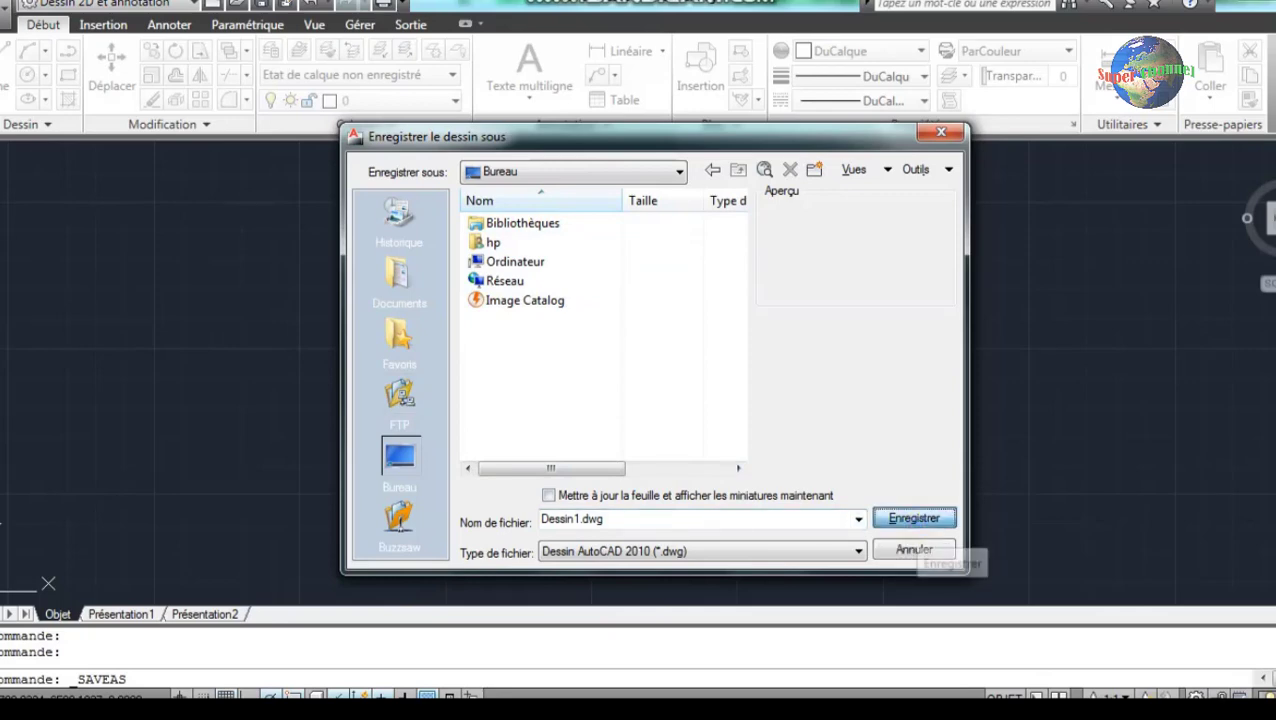
{"action": "left_click", "coordinate": [915, 519]}
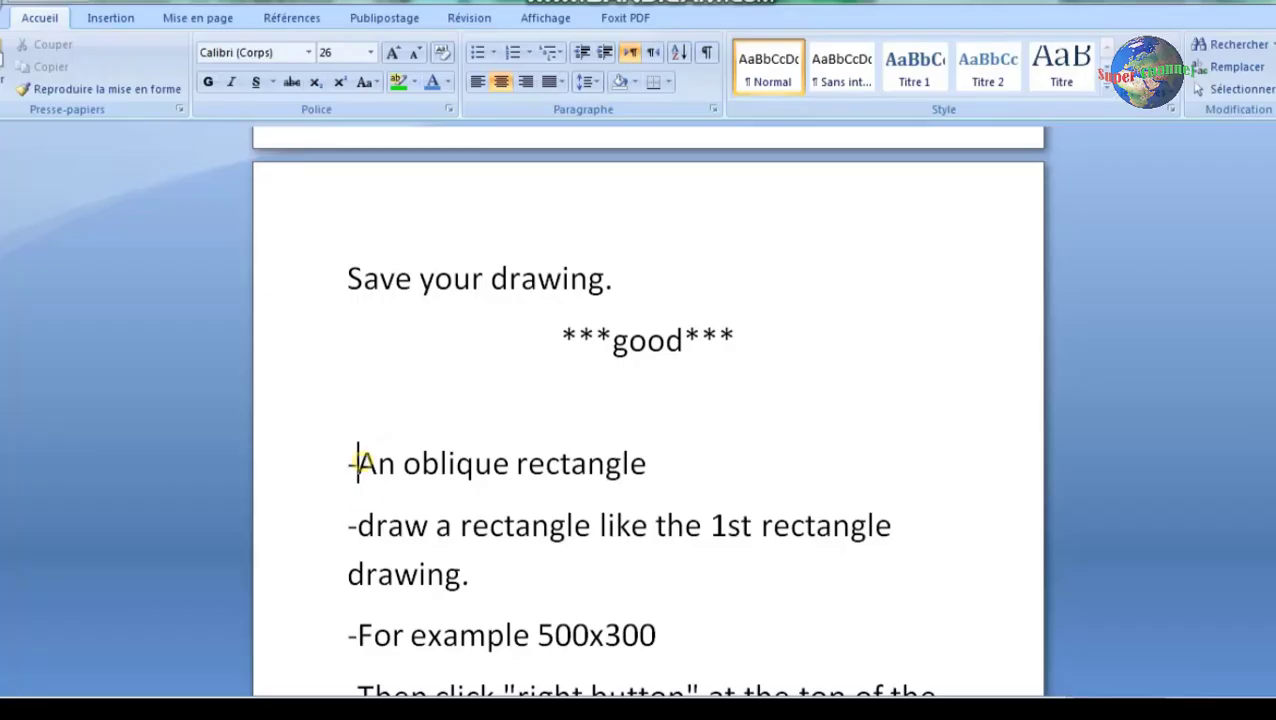
Highlight the 'oblique rectangle' and 'draw a rectangle' instructions while reading.
{"action": "left_click_drag", "start_coordinate": [402, 463], "coordinate": [646, 463]}
{"action": "left_click", "coordinate": [548, 463]}
{"action": "left_click", "coordinate": [567, 480]}
{"action": "left_click_drag", "start_coordinate": [357, 525], "coordinate": [898, 525]}
{"action": "mouse_move", "coordinate": [491, 712]}
{"action": "left_click", "coordinate": [599, 571]}
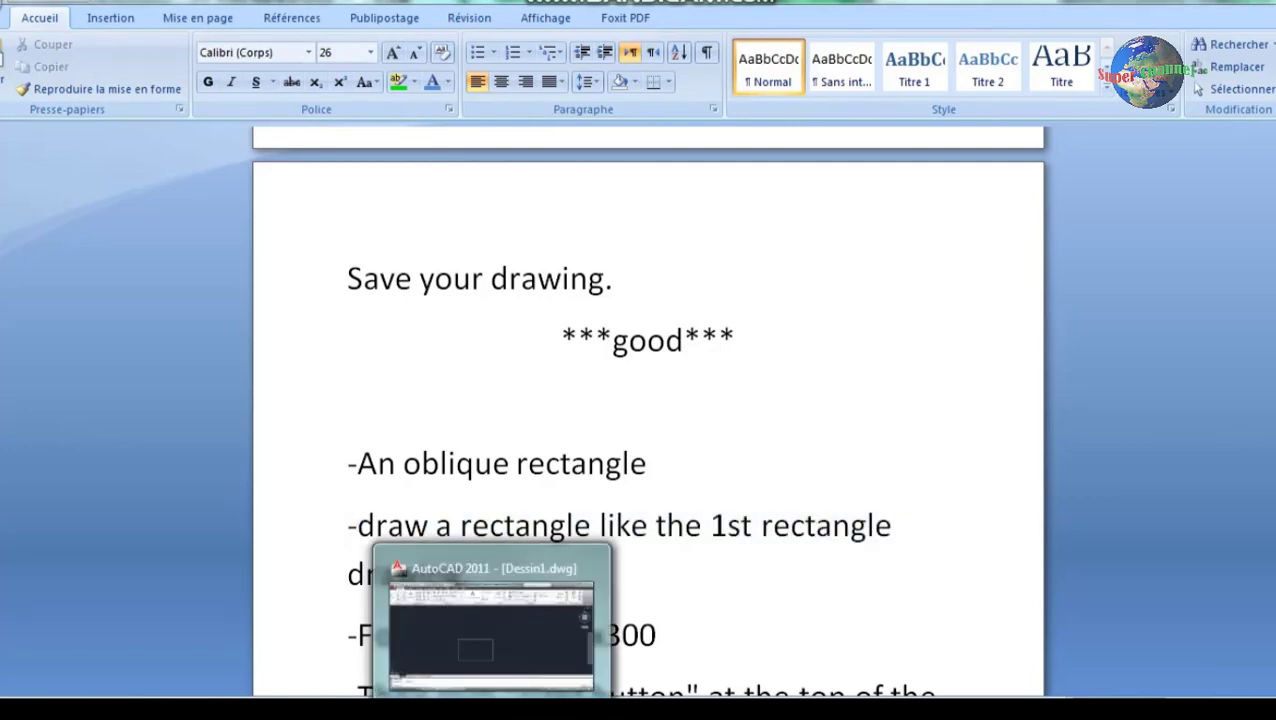
Bring AutoCAD back to the front and pan and zoom the drawing view.
{"action": "left_click", "coordinate": [545, 620]}
{"action": "mouse_move", "coordinate": [478, 427]}
{"action": "middle_mouse_down"}
{"action": "mouse_move", "coordinate": [830, 432]}
{"action": "mouse_move", "coordinate": [1145, 481]}
{"action": "middle_mouse_up"}
{"action": "scroll", "coordinate": [455, 359], "scroll_direction": "up", "scroll_amount": 2}
{"action": "scroll", "coordinate": [504, 538], "scroll_direction": "up", "scroll_amount": 2}
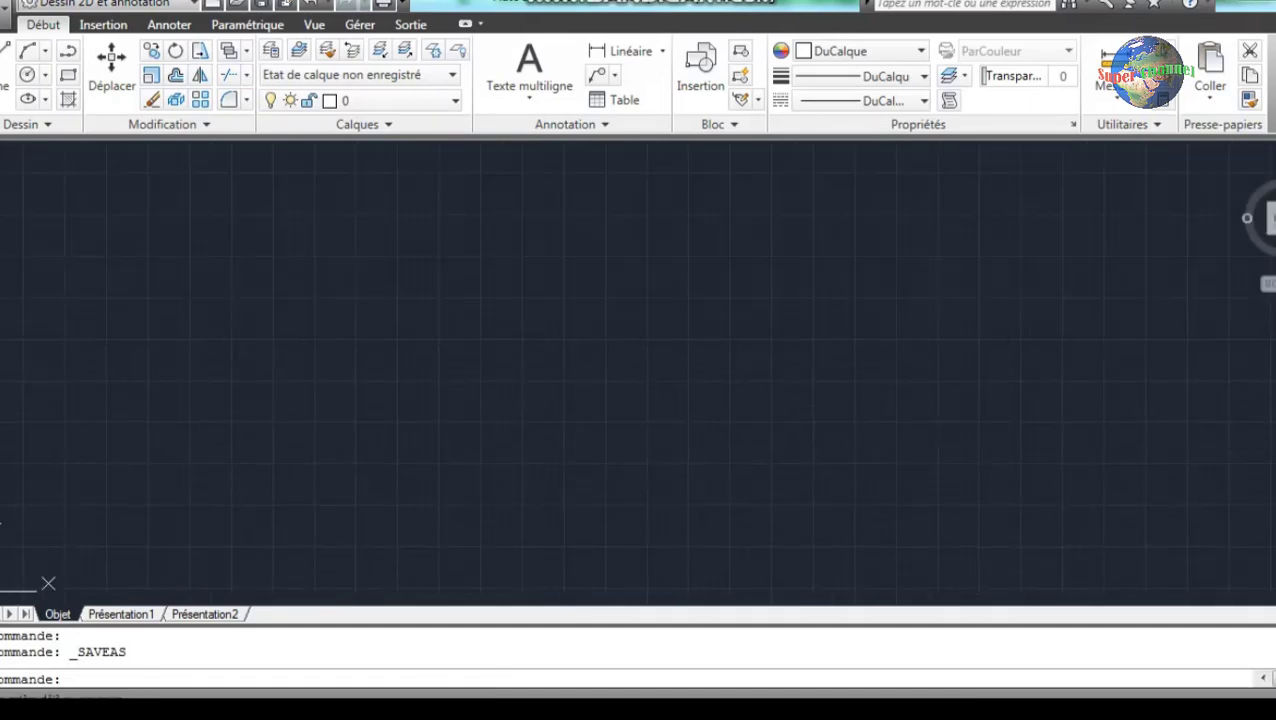
Zoom to extents, start LINE at a new corner, and draw the 400 top side.
{"action": "left_click", "coordinate": [1267, 283]}
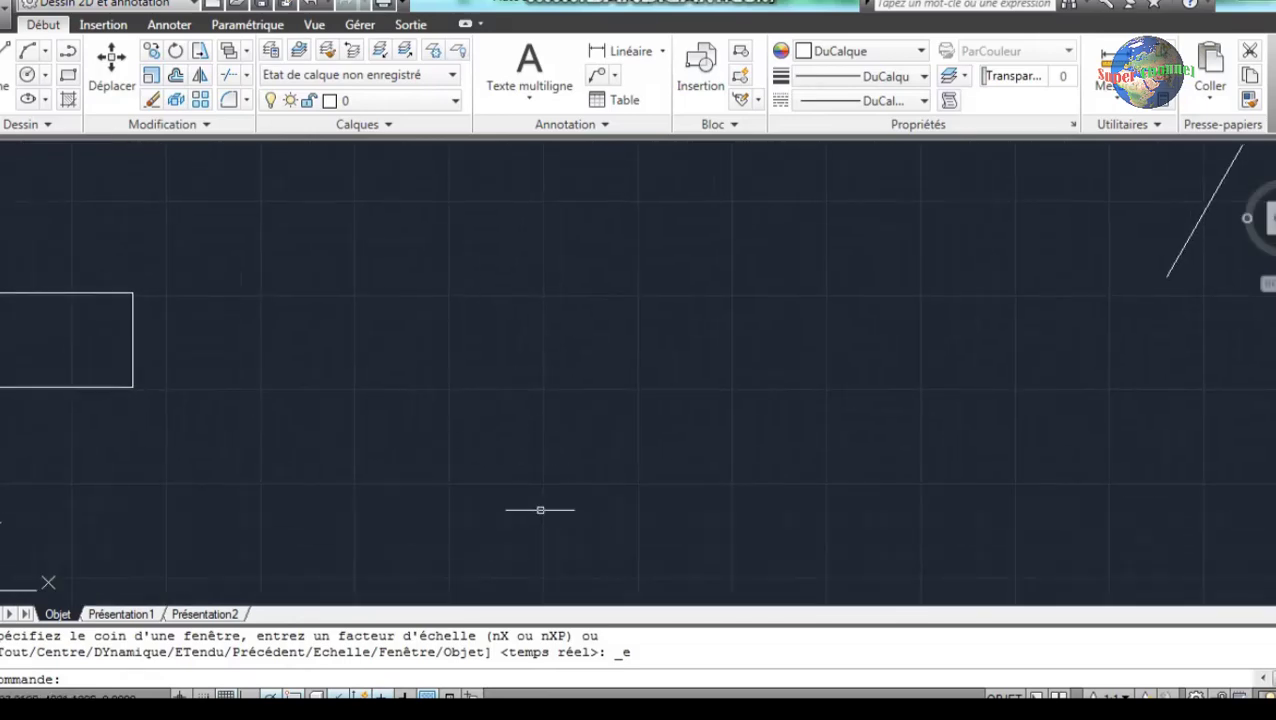
{"action": "left_click", "coordinate": [28, 50]}
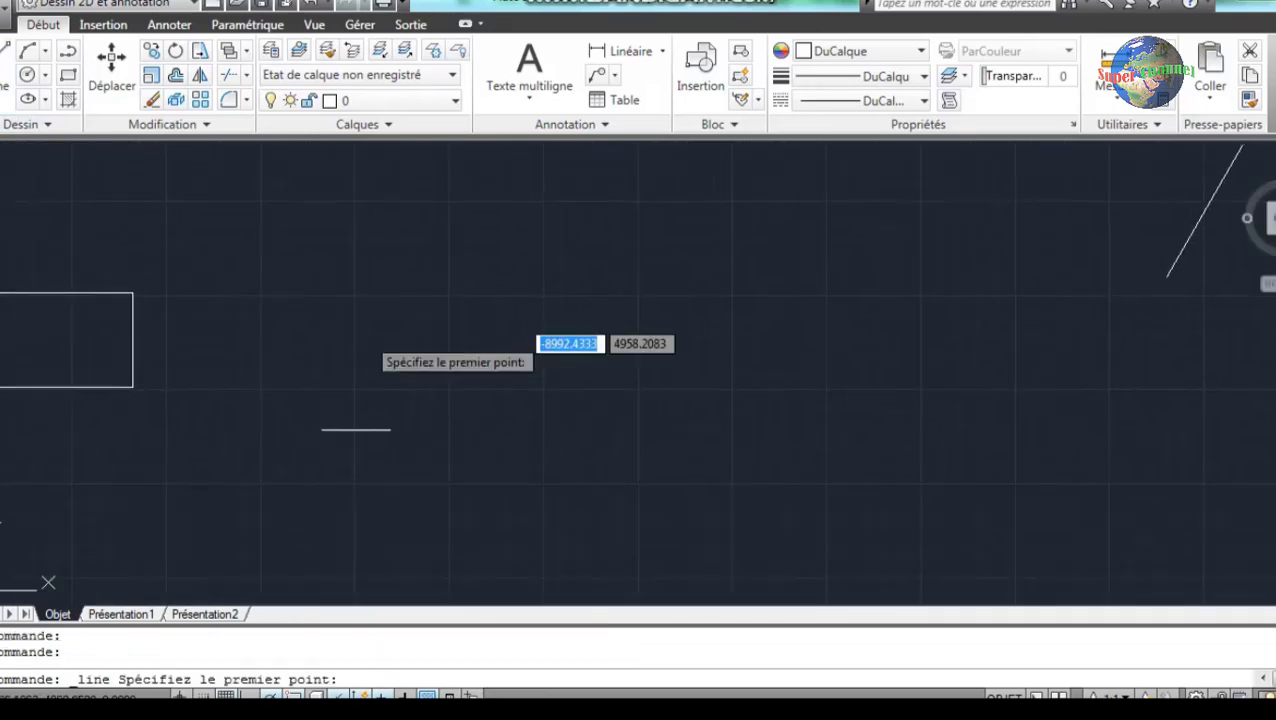
{"action": "left_click", "coordinate": [371, 468]}
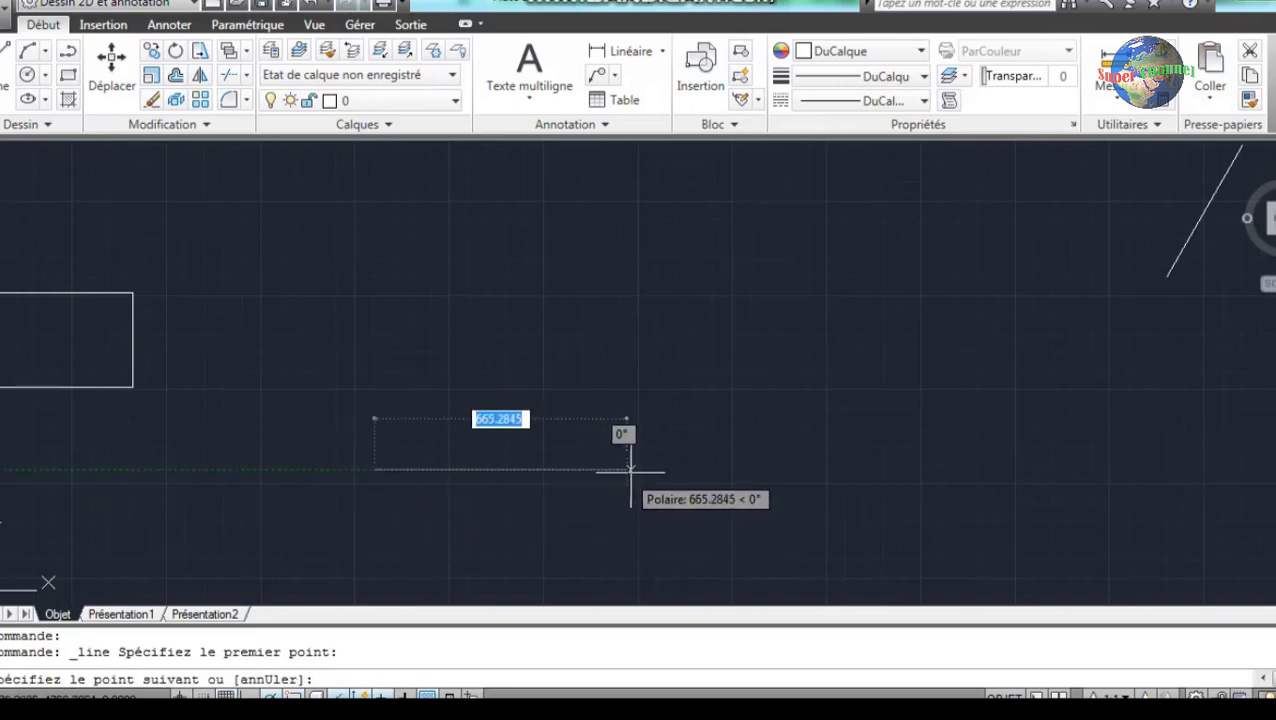
{"action": "type", "text": "400"}
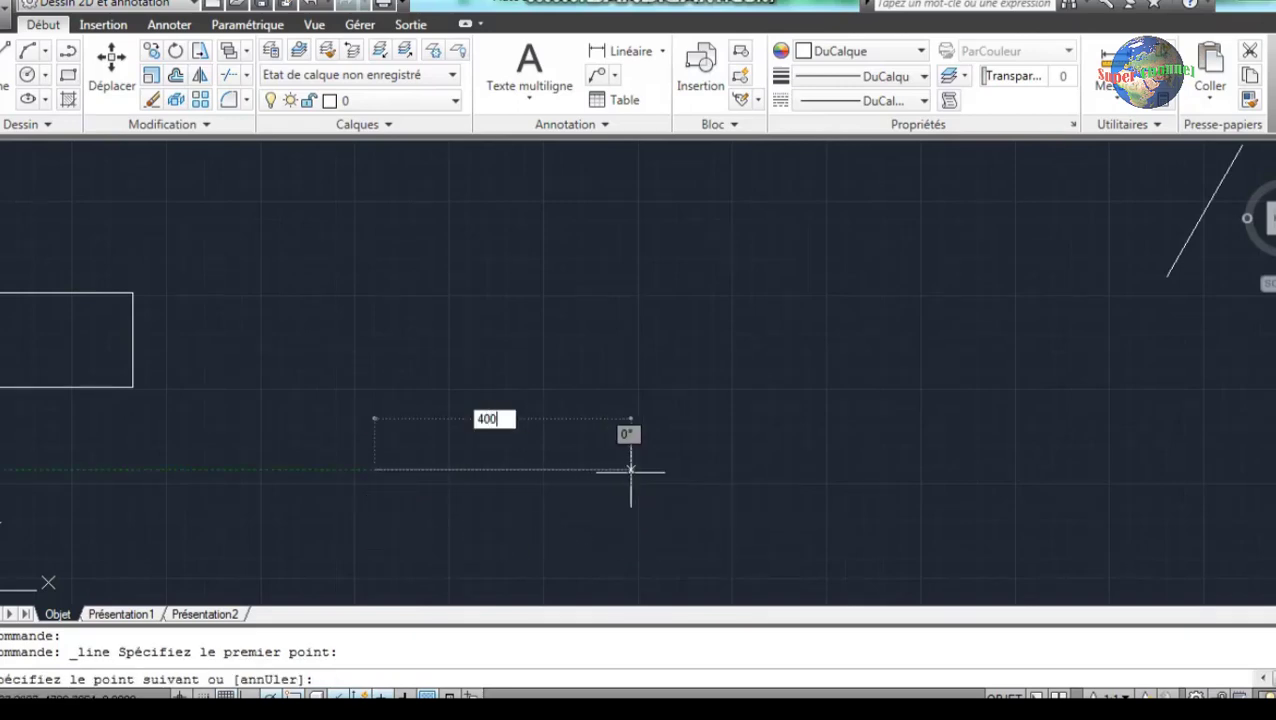
{"action": "key", "text": "Return"}
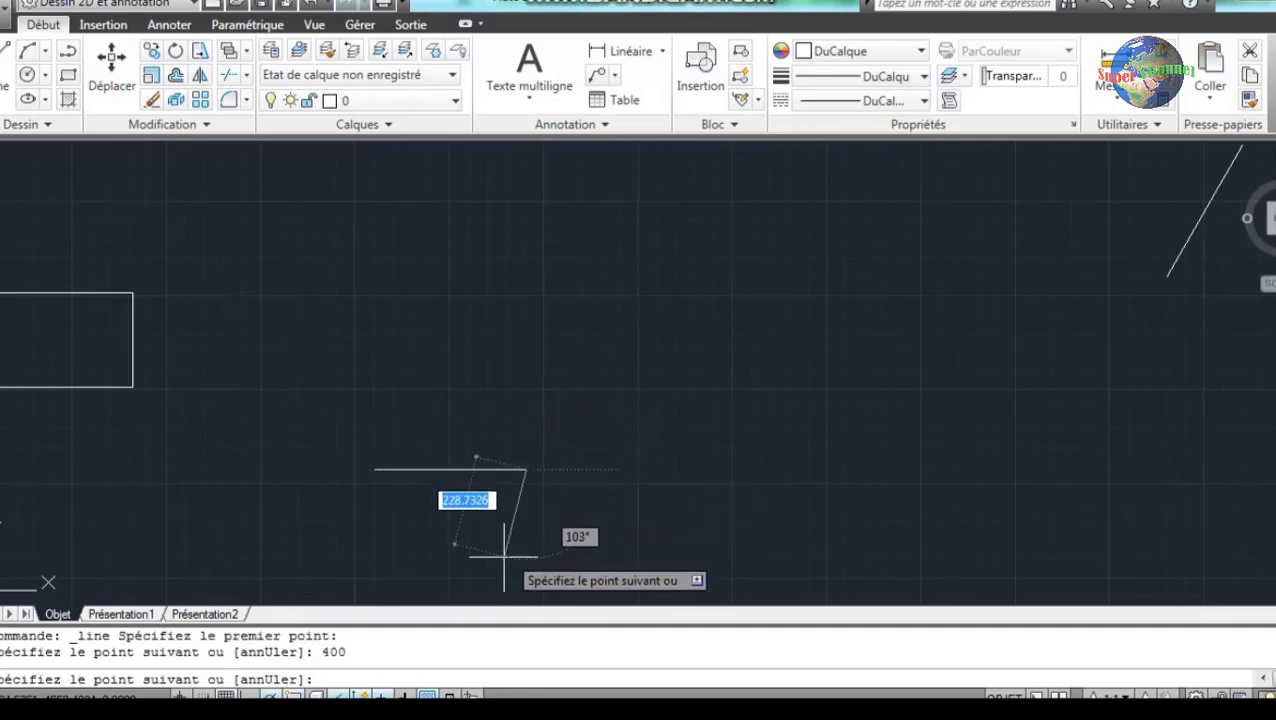
Draw the 250 right and 400 bottom sides, close at the start corner, and end LINE.
{"action": "middle_click_drag", "start_coordinate": [526, 527], "coordinate": [527, 427]}
{"action": "scroll", "coordinate": [527, 427], "scroll_direction": "up", "scroll_amount": 2}
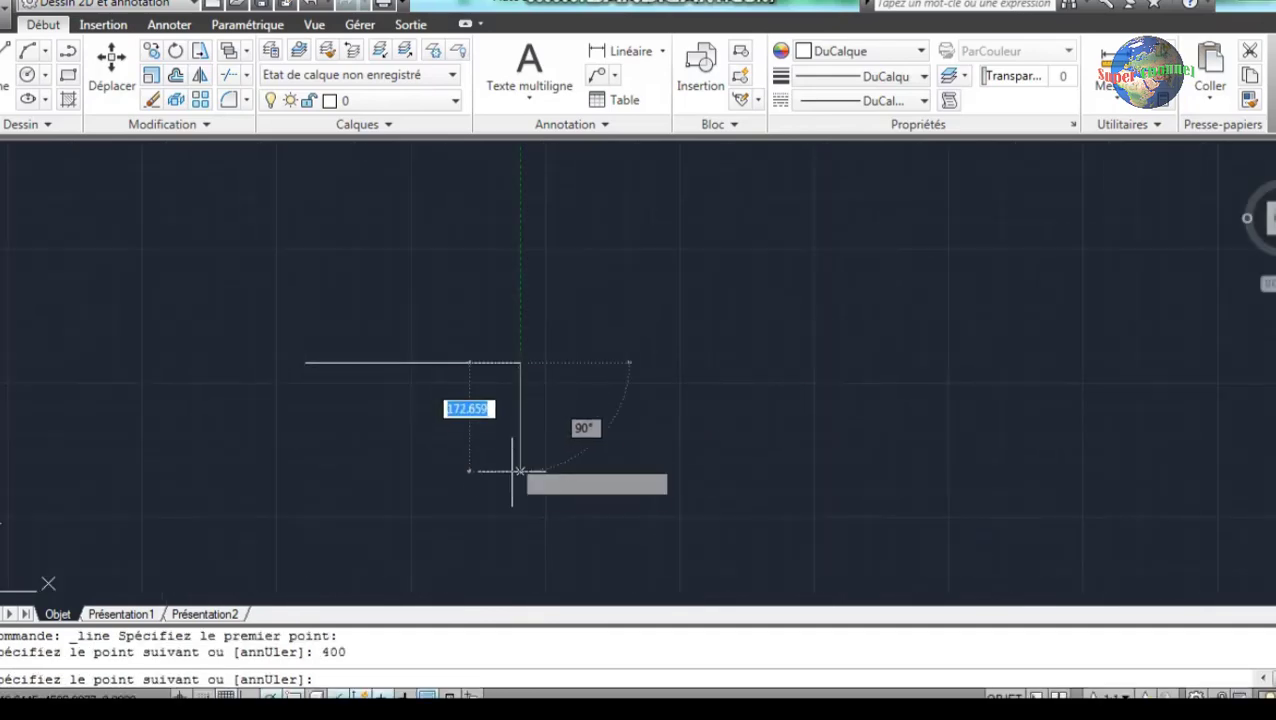
{"action": "type", "text": "250"}
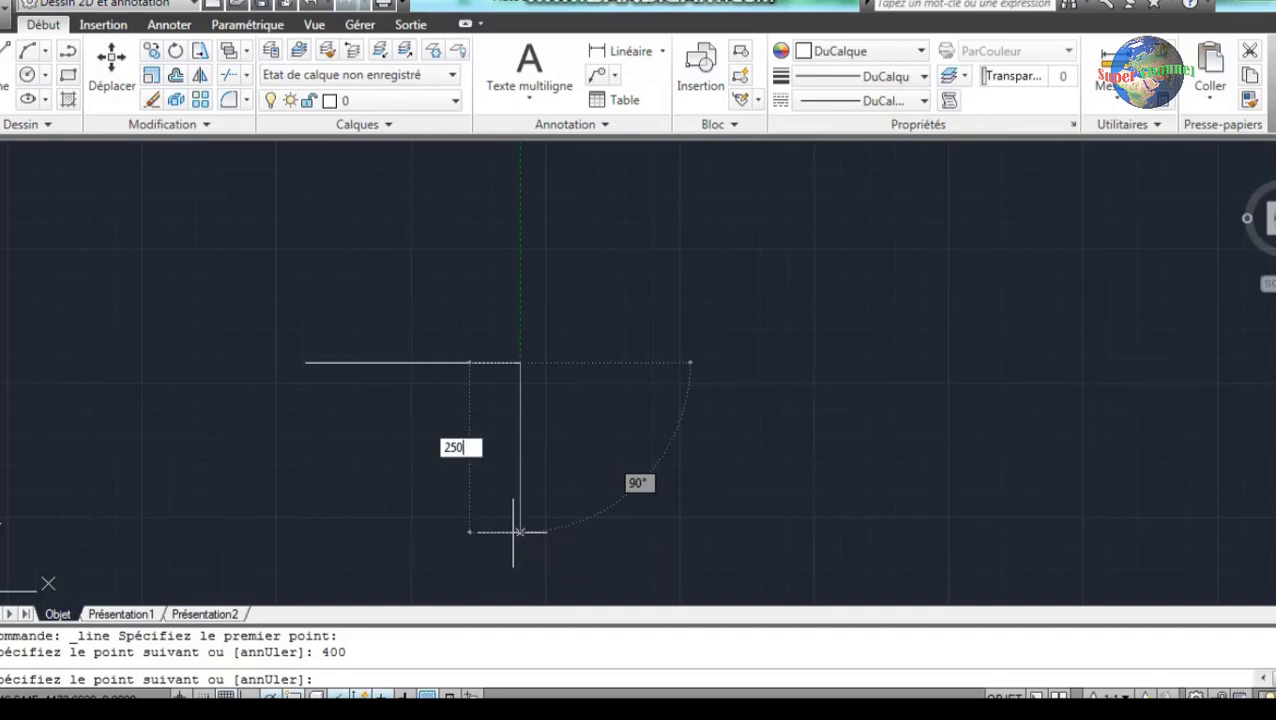
{"action": "key", "text": "Return"}
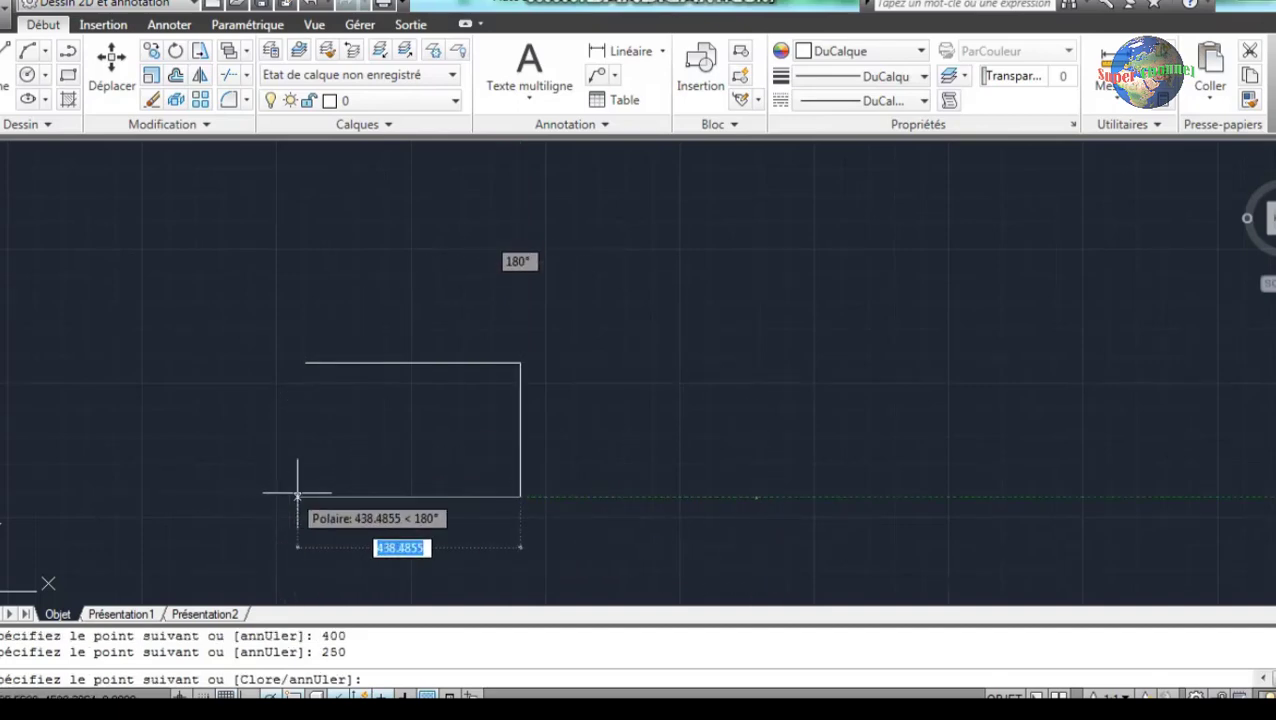
{"action": "type", "text": "4"}
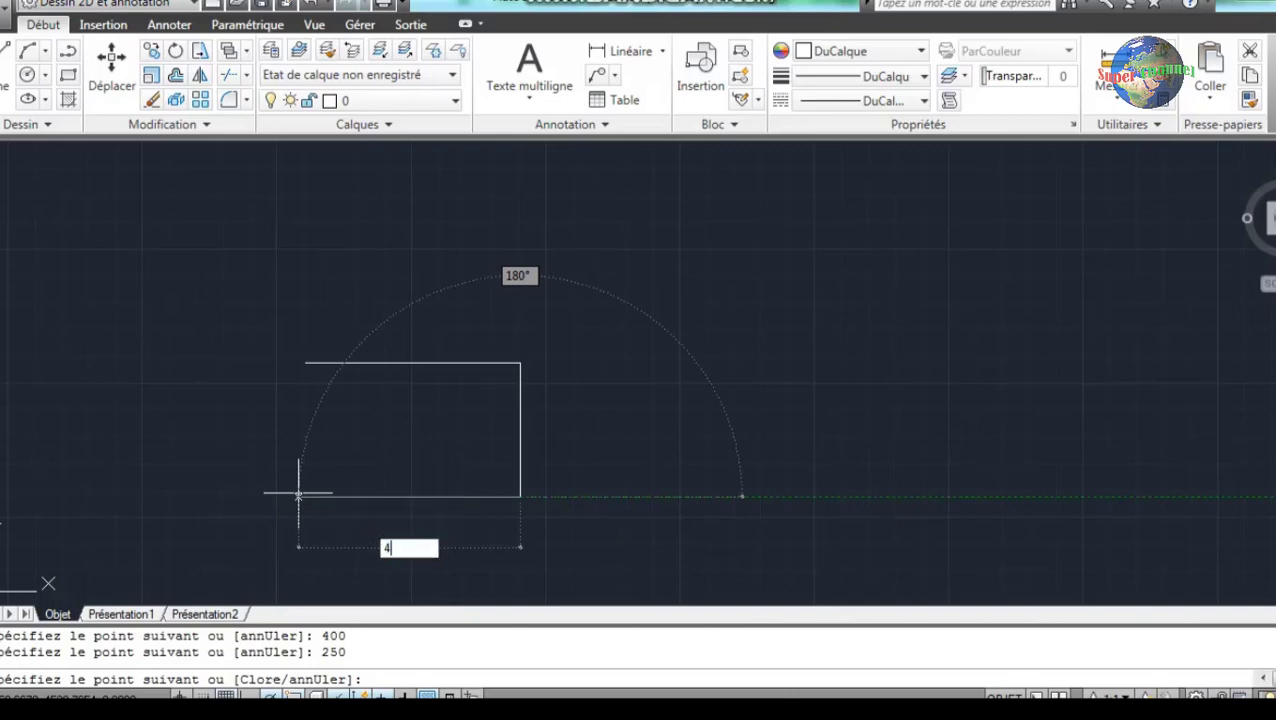
{"action": "type", "text": "00"}
{"action": "key", "text": "Return"}
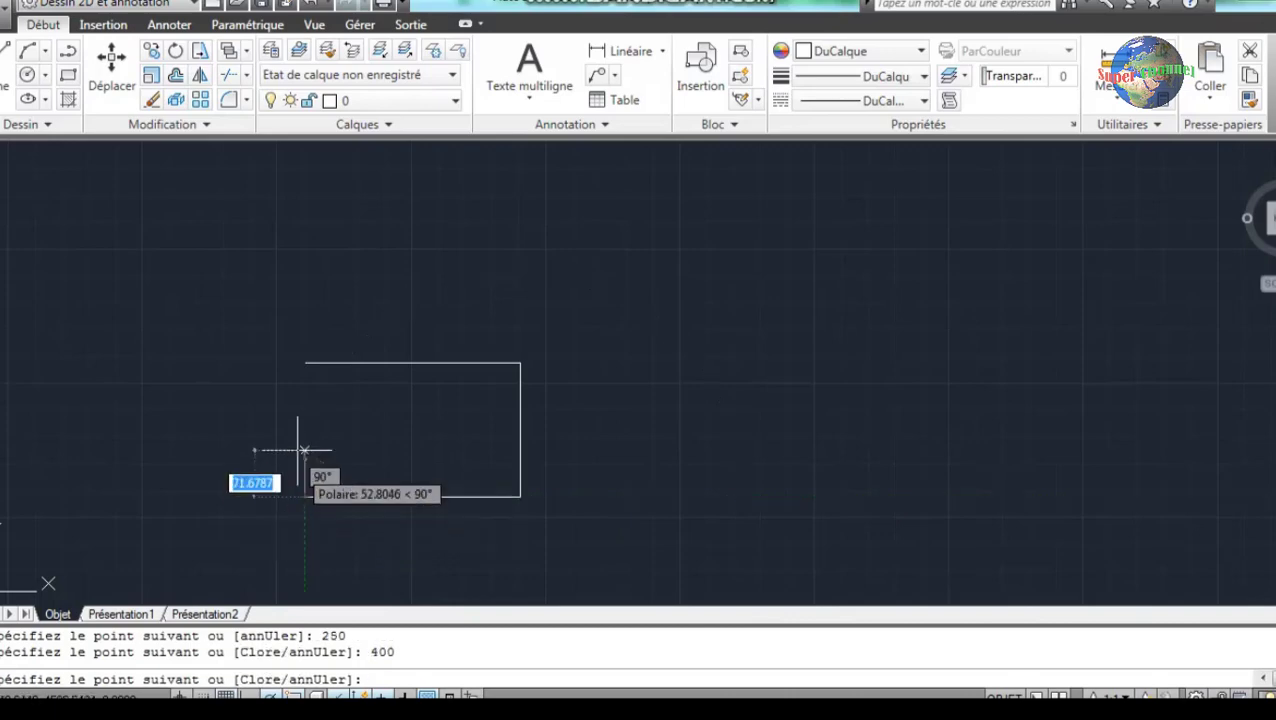
{"action": "left_click", "coordinate": [305, 362]}
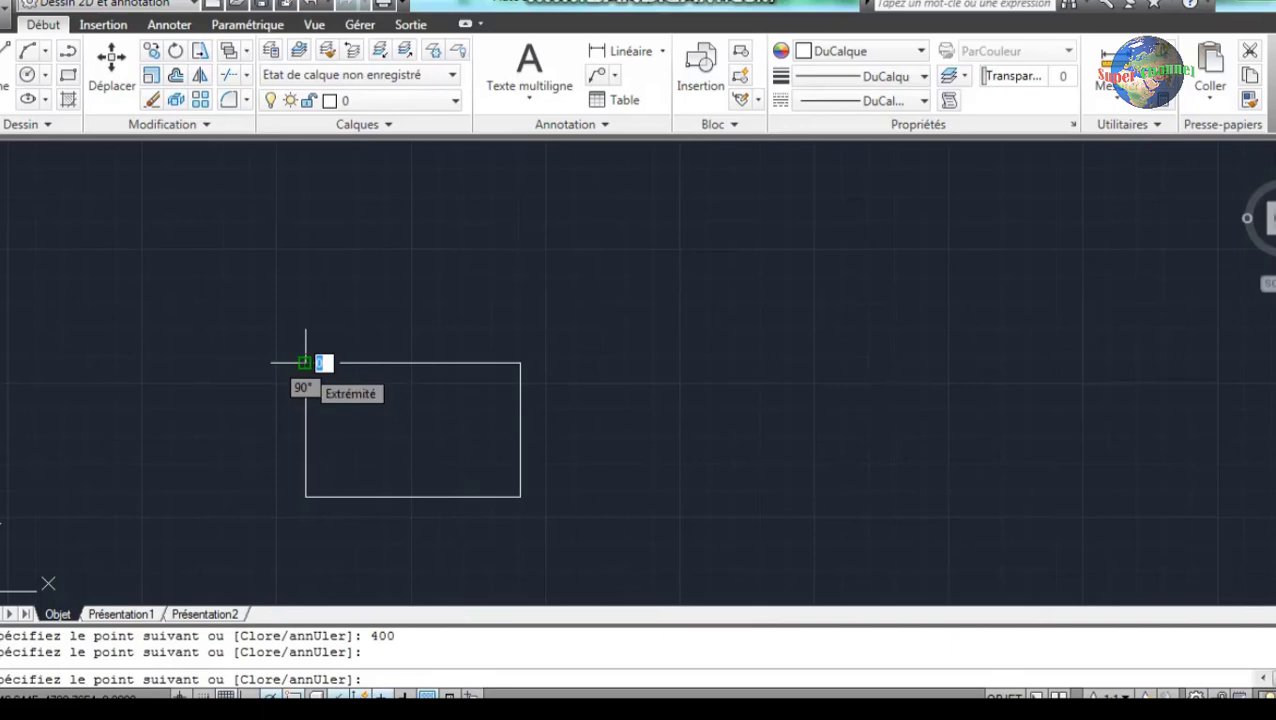
{"action": "key", "text": "Escape"}
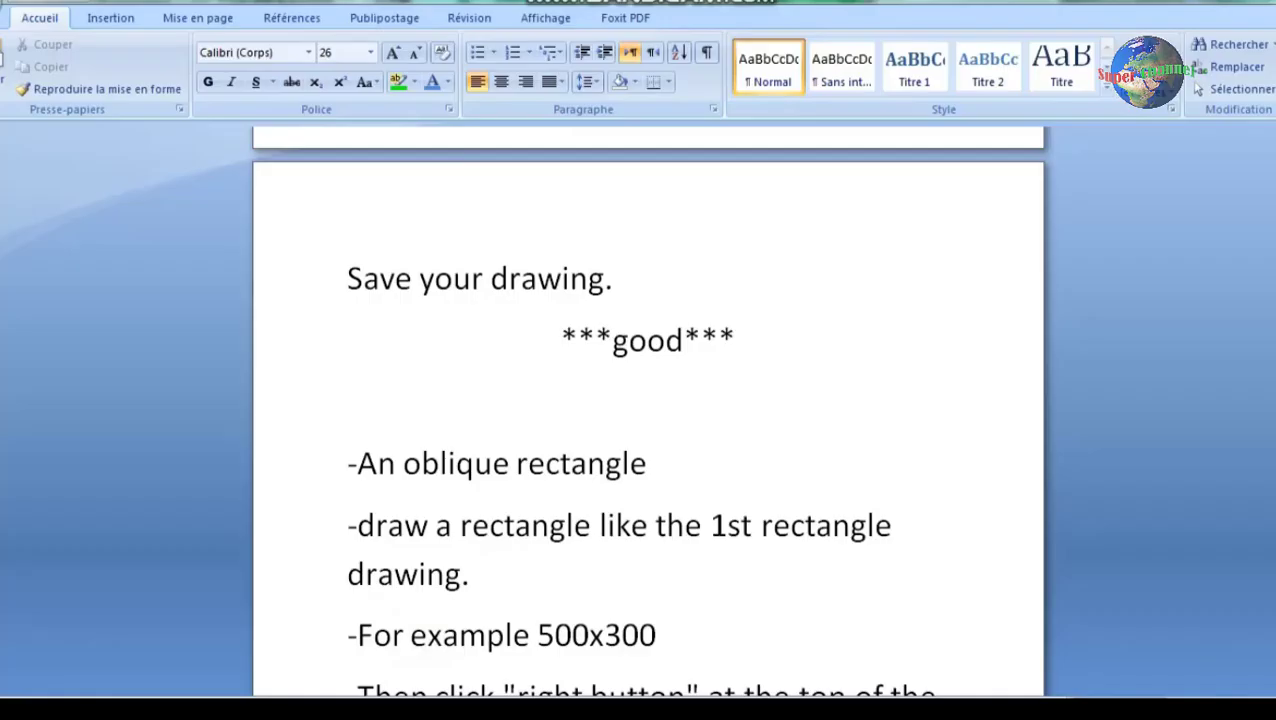
{"action": "scroll", "coordinate": [649, 421], "scroll_direction": "down", "scroll_amount": 1}
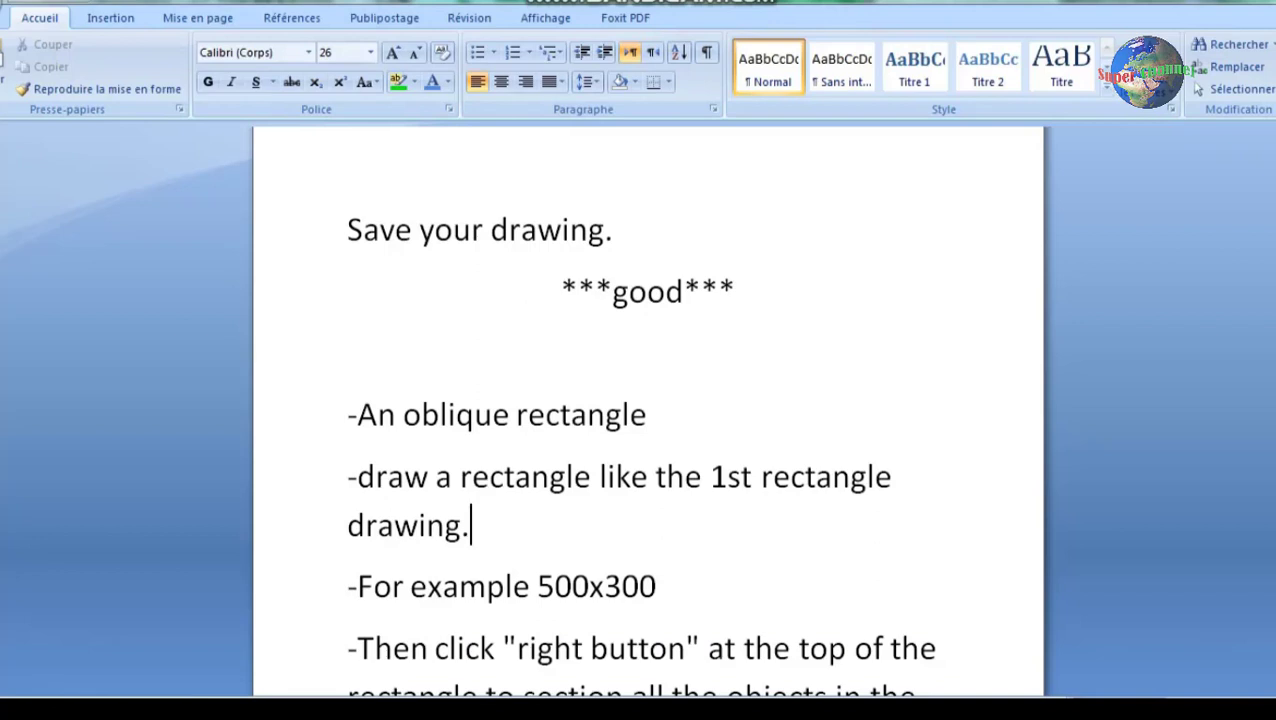
Change the example size in the notes from 500x300 to 400x250.
{"action": "left_click_drag", "start_coordinate": [347, 586], "coordinate": [537, 586]}
{"action": "left_click", "coordinate": [537, 586]}
{"action": "left_click_drag", "start_coordinate": [656, 586], "coordinate": [357, 586]}
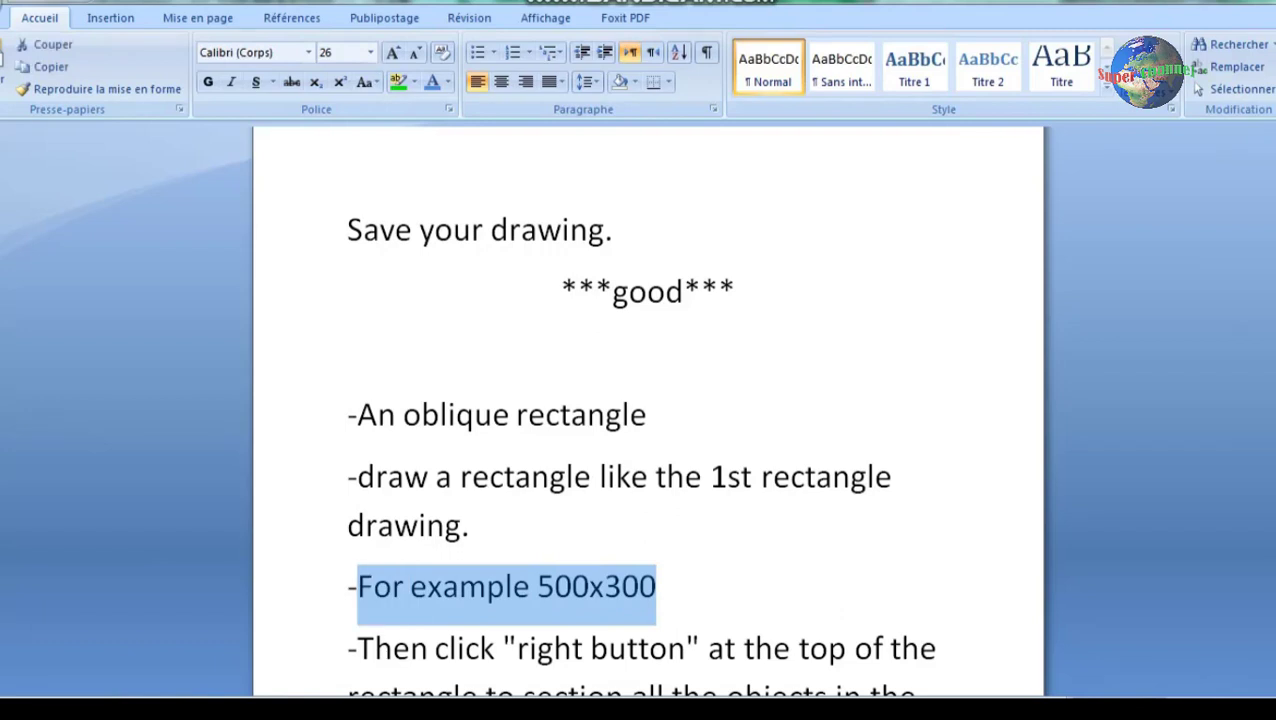
{"action": "left_click", "coordinate": [515, 586]}
{"action": "mouse_move", "coordinate": [556, 586]}
{"action": "left_mouse_down"}
{"action": "mouse_move", "coordinate": [538, 586]}
{"action": "mouse_move", "coordinate": [656, 586]}
{"action": "left_mouse_up"}
{"action": "type", "text": "400x25"}
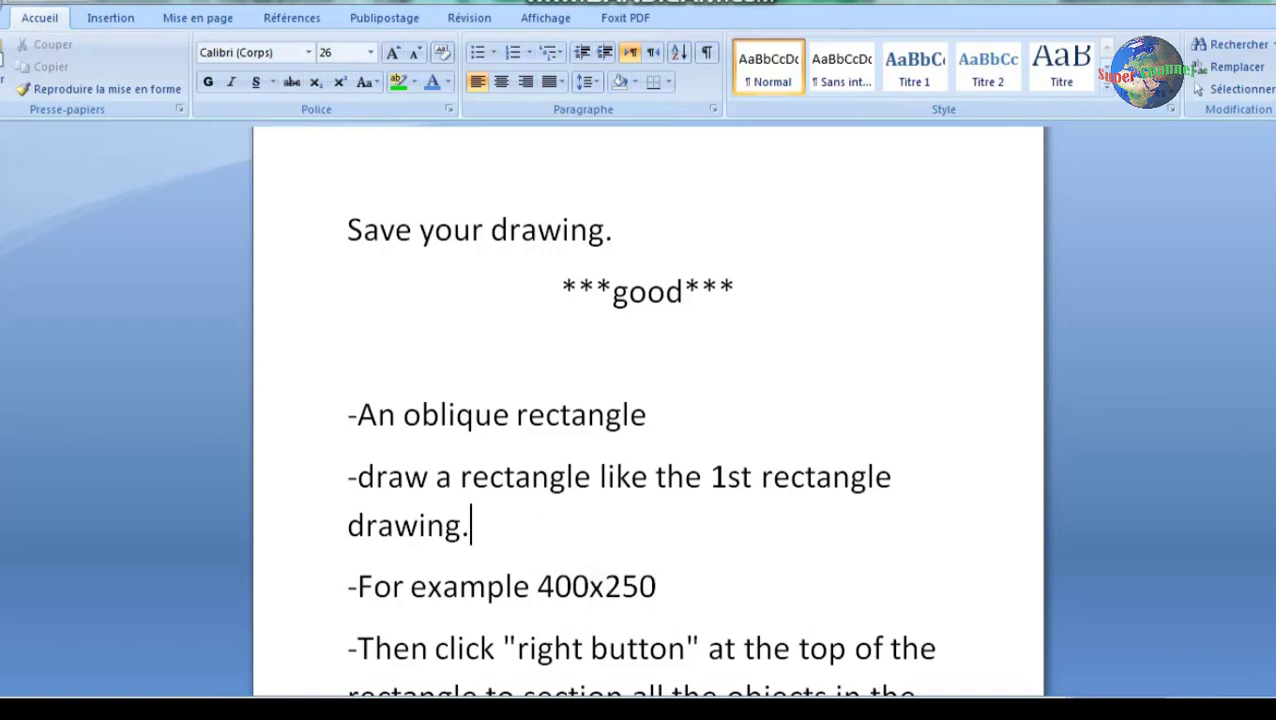
{"action": "left_click_drag", "start_coordinate": [357, 586], "coordinate": [537, 586]}
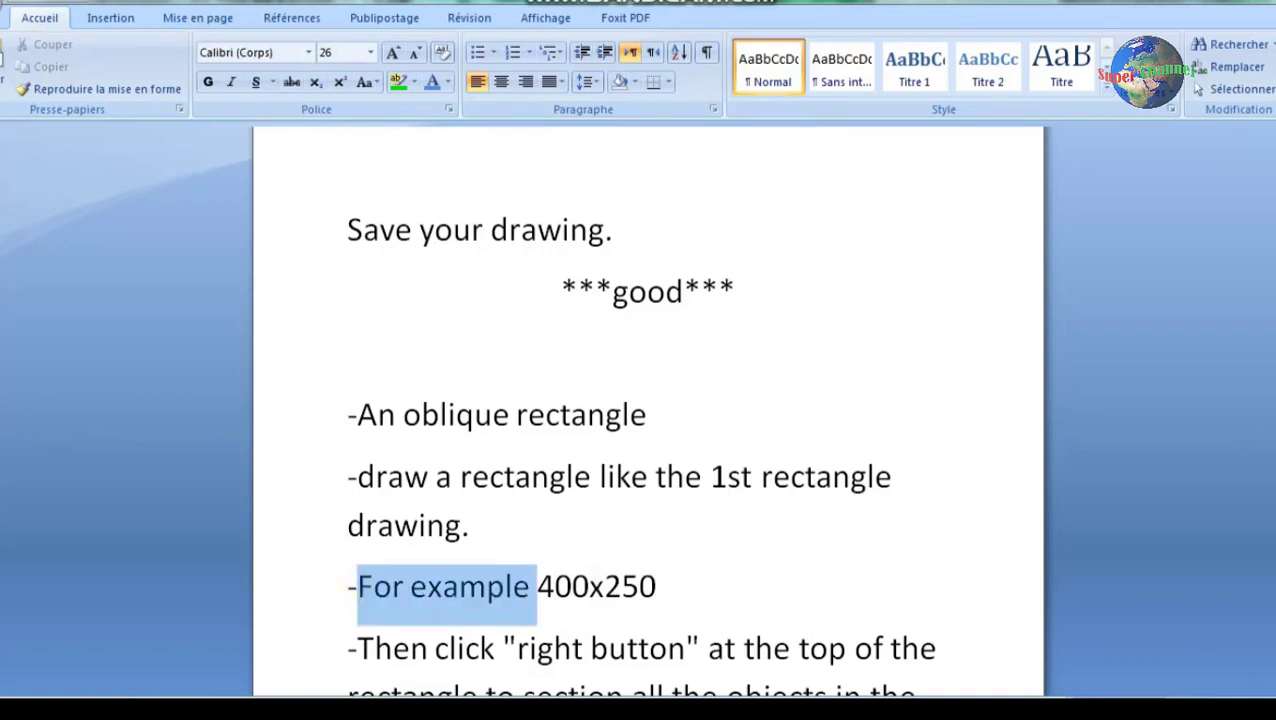
{"action": "left_click", "coordinate": [538, 586]}
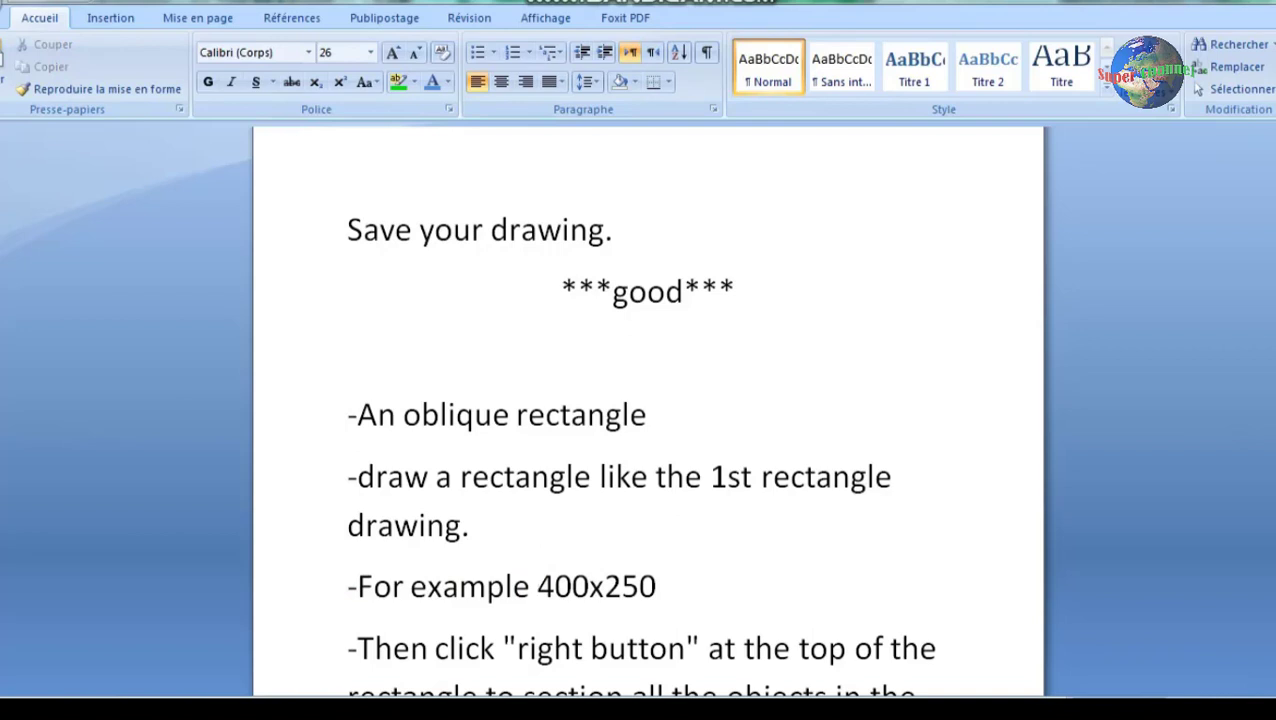
{"action": "left_click_drag", "start_coordinate": [538, 586], "coordinate": [656, 586]}
{"action": "left_click", "coordinate": [605, 586]}
{"action": "left_click", "coordinate": [507, 586]}
Highlight 'Then click' and 'at the top of the' in the selection instructions.
{"action": "scroll", "coordinate": [640, 430], "scroll_direction": "down", "scroll_amount": 1}
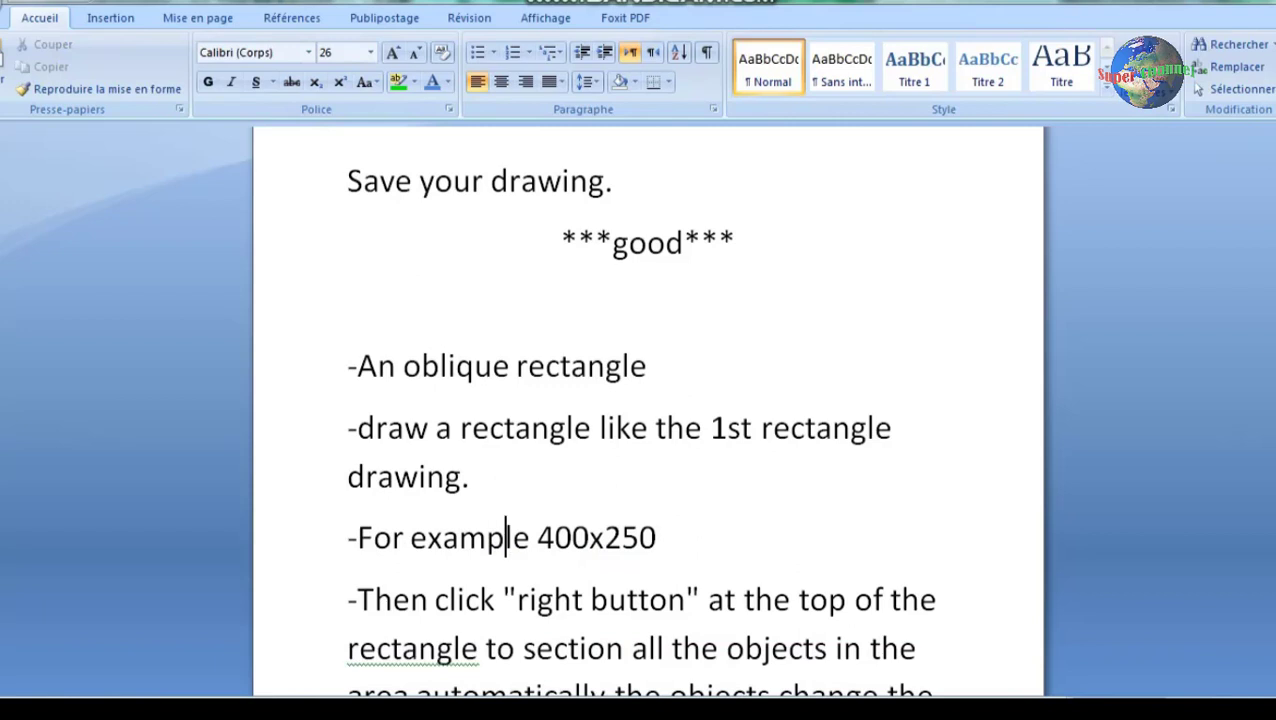
{"action": "scroll", "coordinate": [640, 430], "scroll_direction": "down", "scroll_amount": 1}
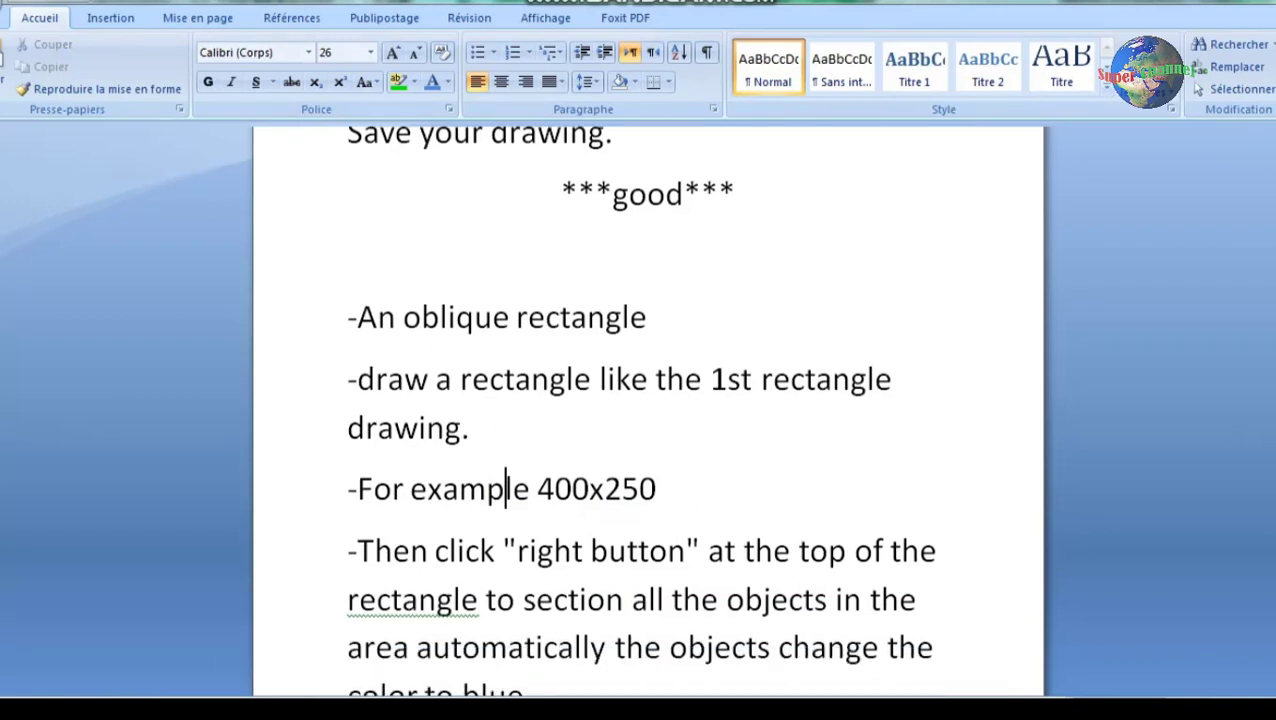
{"action": "left_click_drag", "start_coordinate": [352, 550], "coordinate": [501, 550]}
{"action": "left_click", "coordinate": [537, 550]}
{"action": "scroll", "coordinate": [640, 430], "scroll_direction": "down", "scroll_amount": 1}
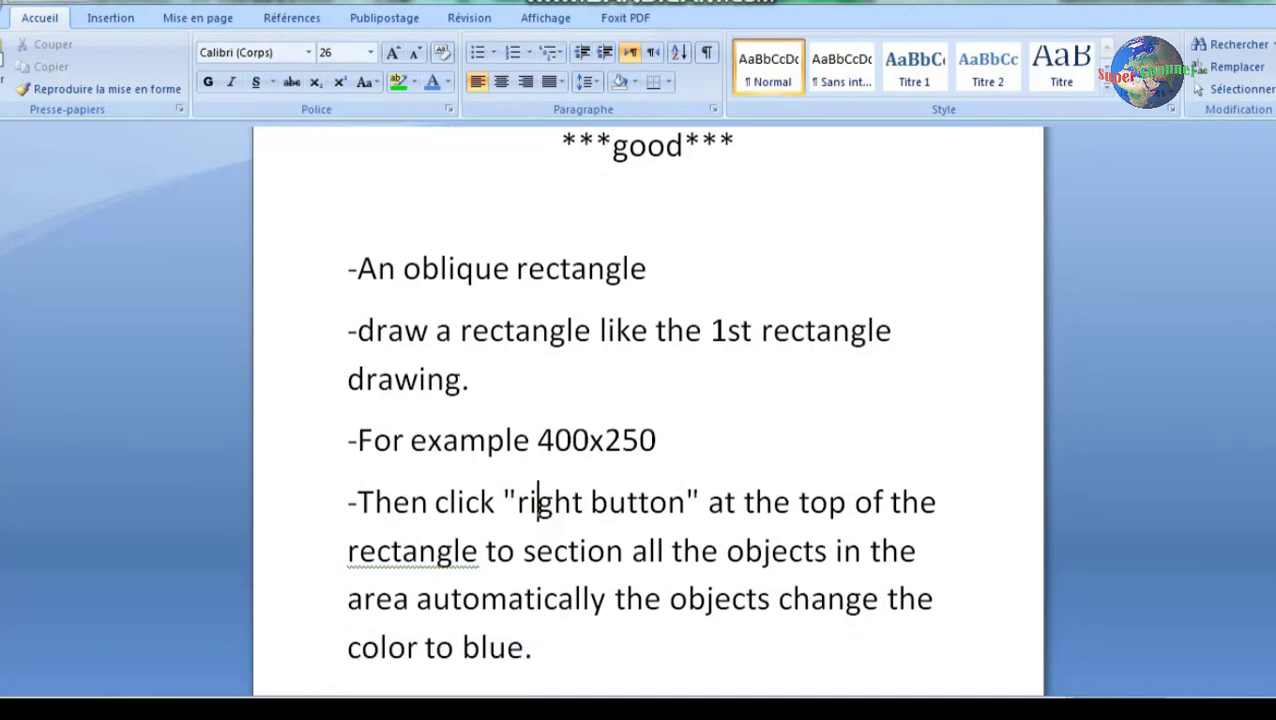
{"action": "left_click_drag", "start_coordinate": [708, 502], "coordinate": [944, 502]}
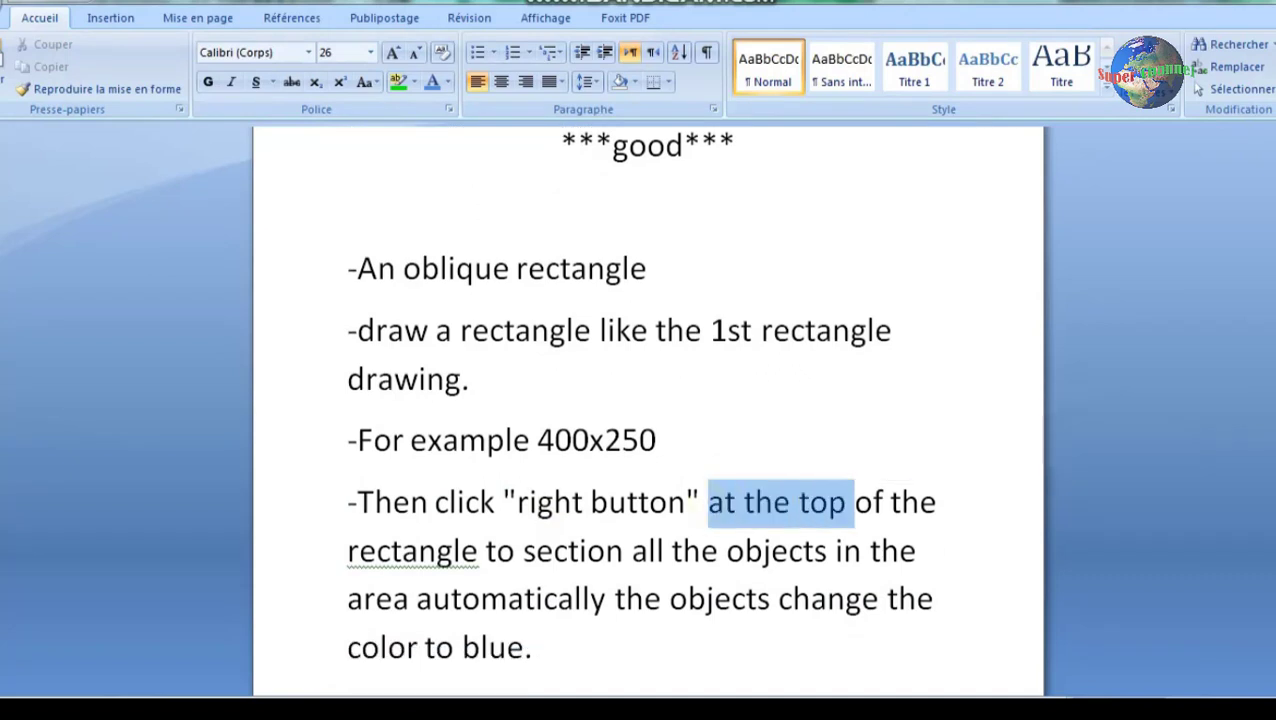
{"action": "left_click", "coordinate": [462, 550]}
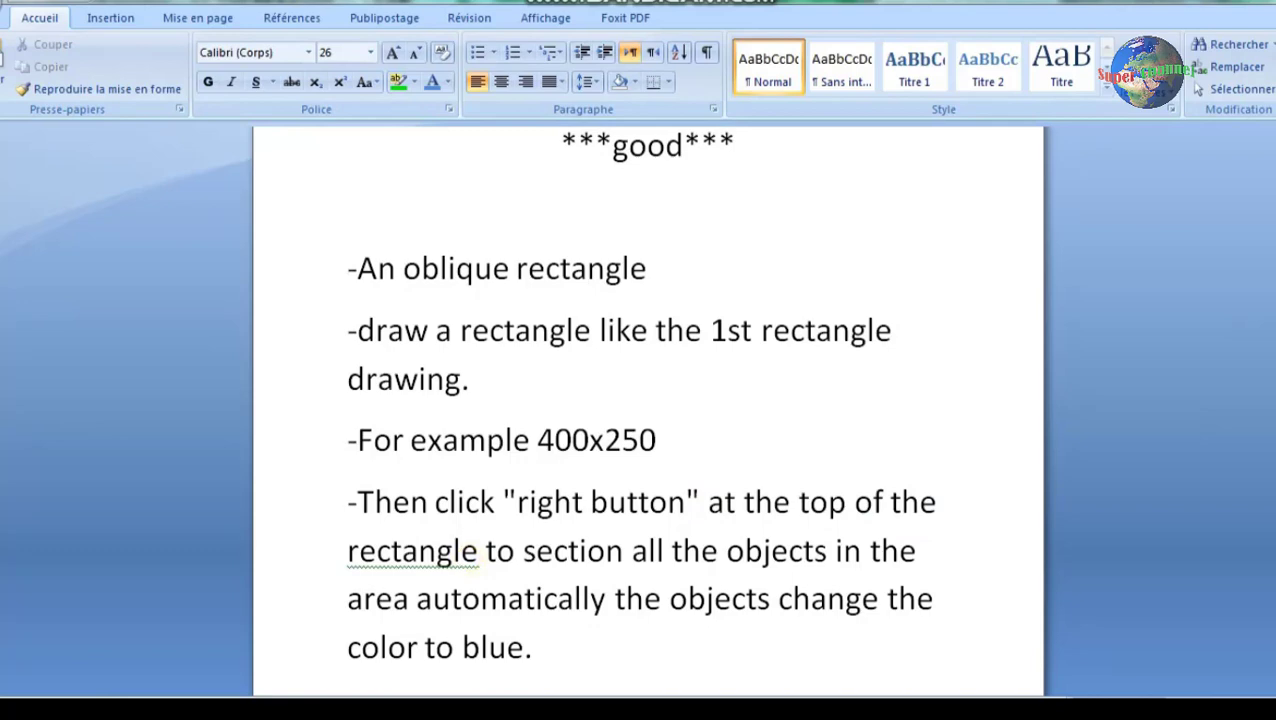
{"action": "right_click", "coordinate": [392, 558]}
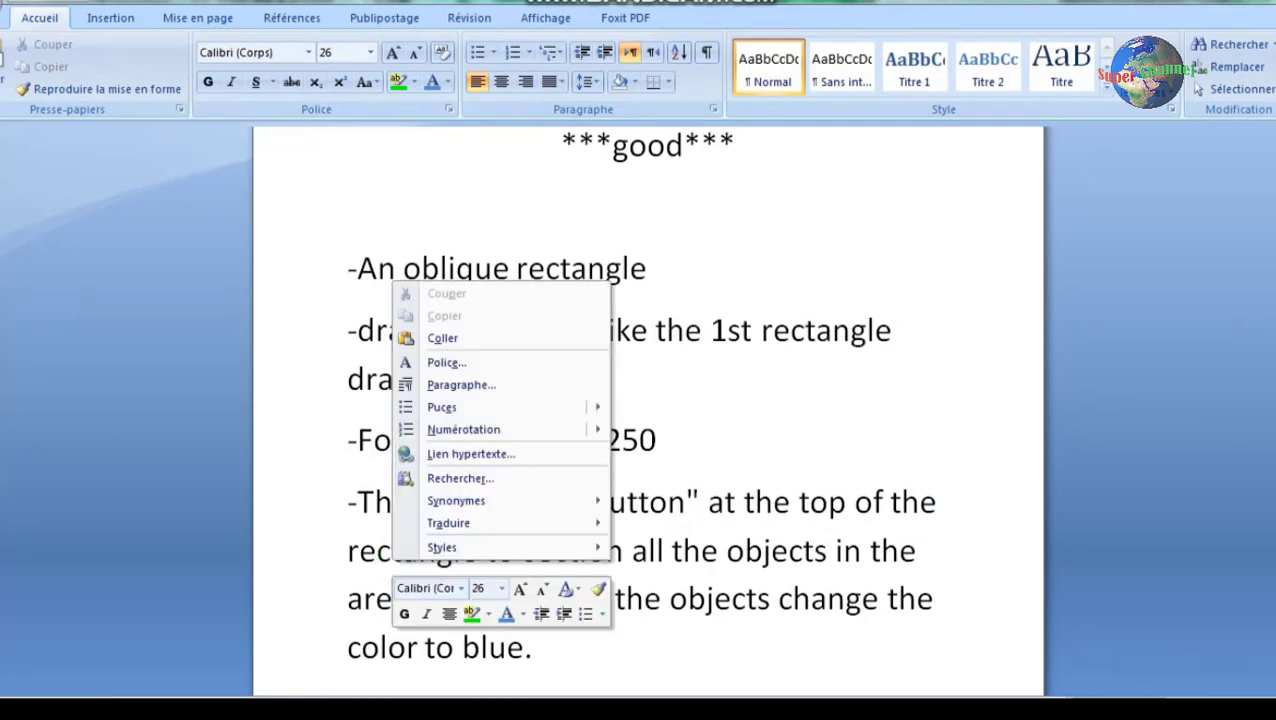
{"action": "key", "text": "Escape"}
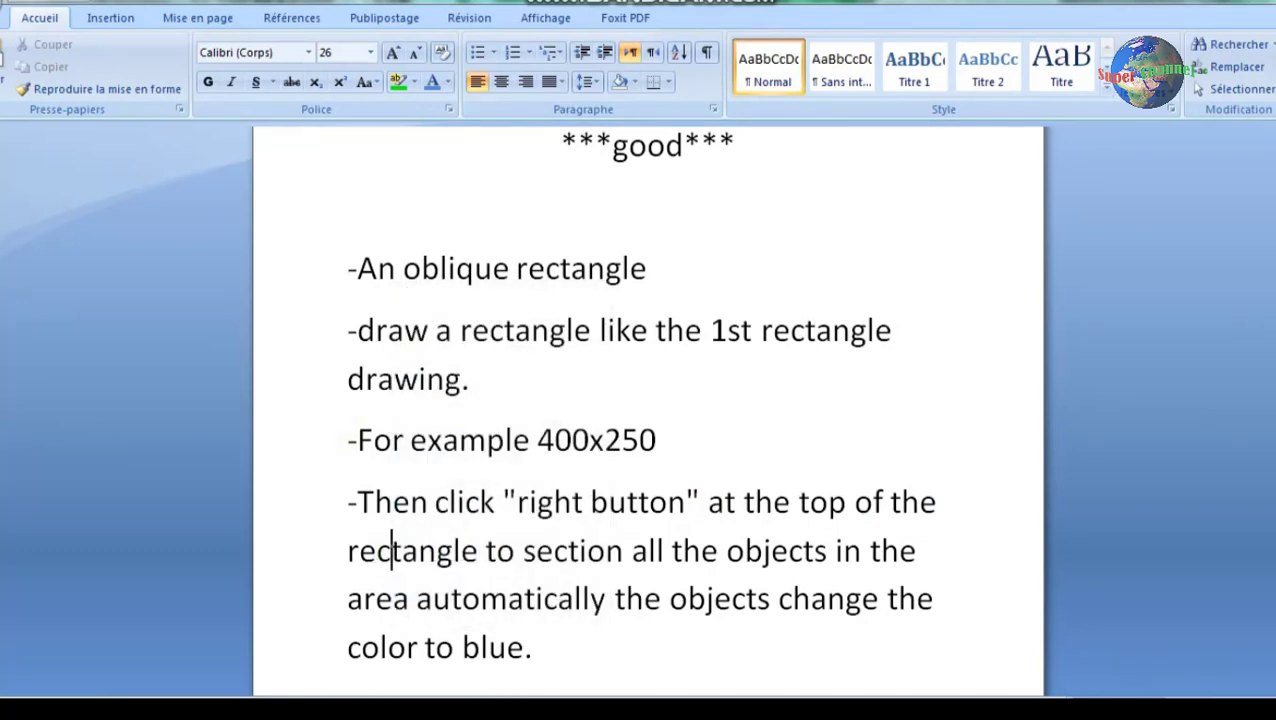
Highlight the phrases about selected objects turning blue, then return to AutoCAD.
{"action": "left_click_drag", "start_coordinate": [347, 550], "coordinate": [478, 550]}
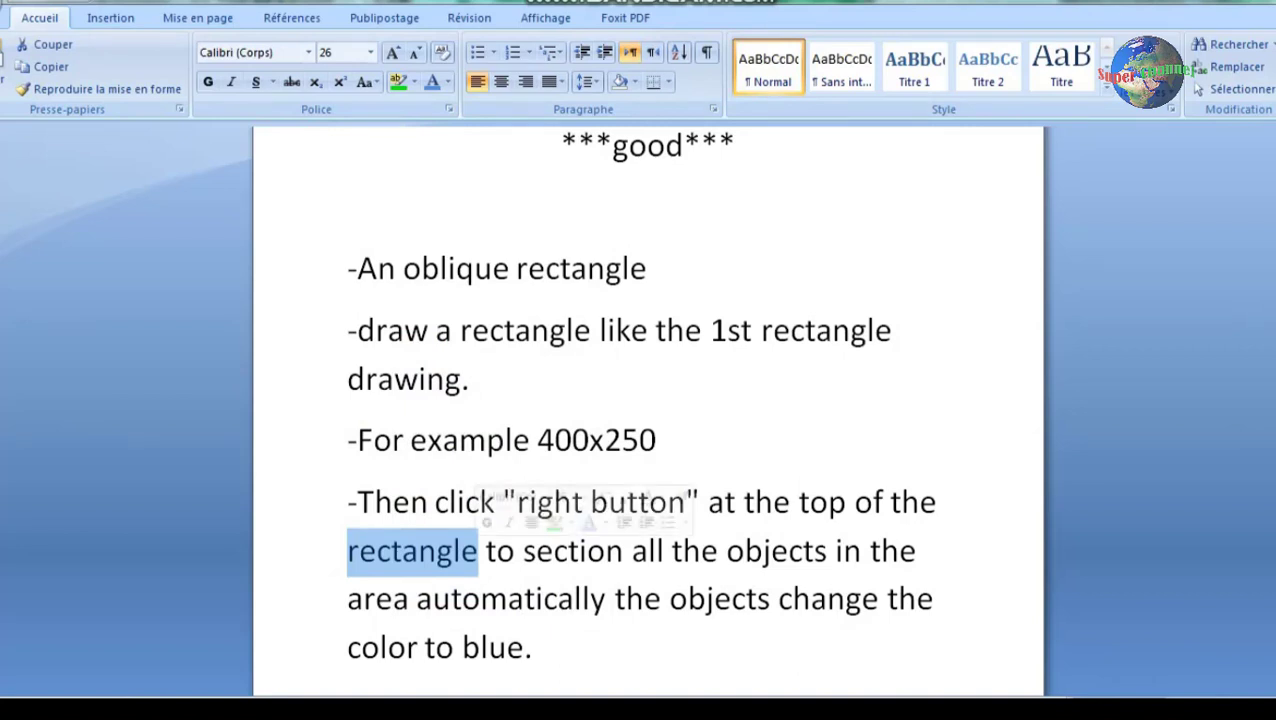
{"action": "scroll", "coordinate": [640, 400], "scroll_direction": "down", "scroll_amount": 1}
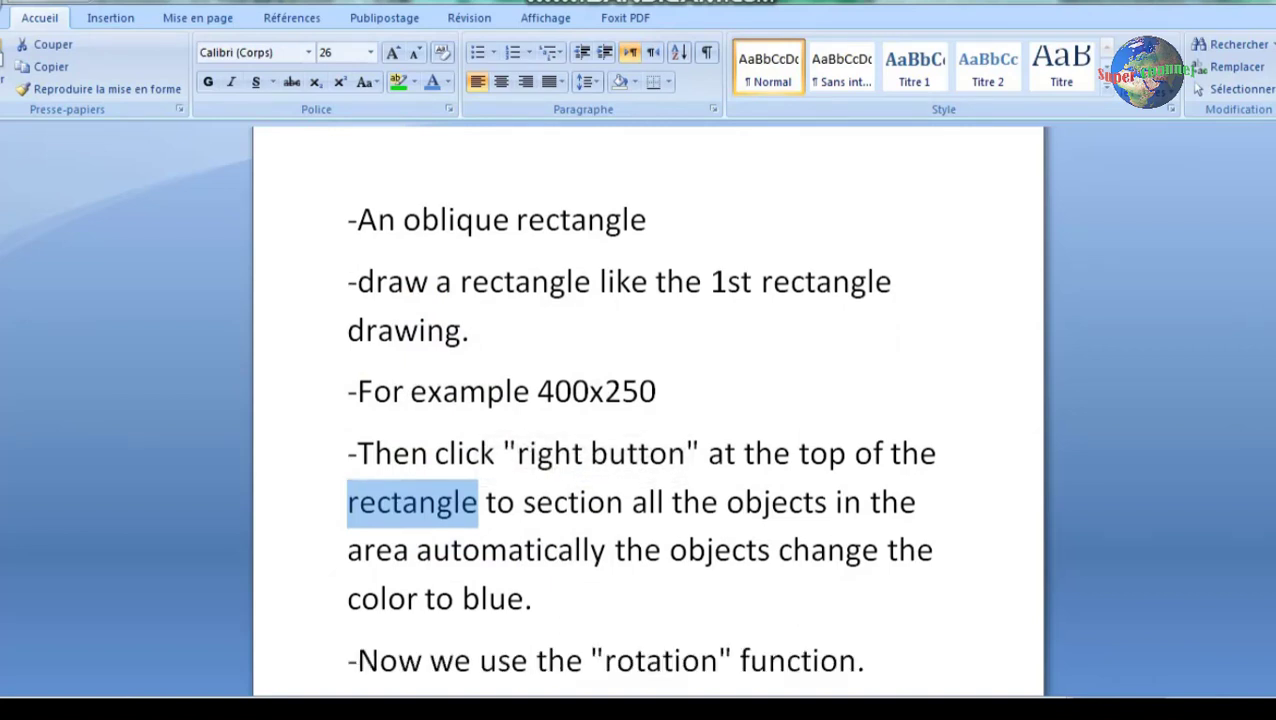
{"action": "left_click_drag", "start_coordinate": [347, 550], "coordinate": [410, 550]}
{"action": "left_click", "coordinate": [452, 550]}
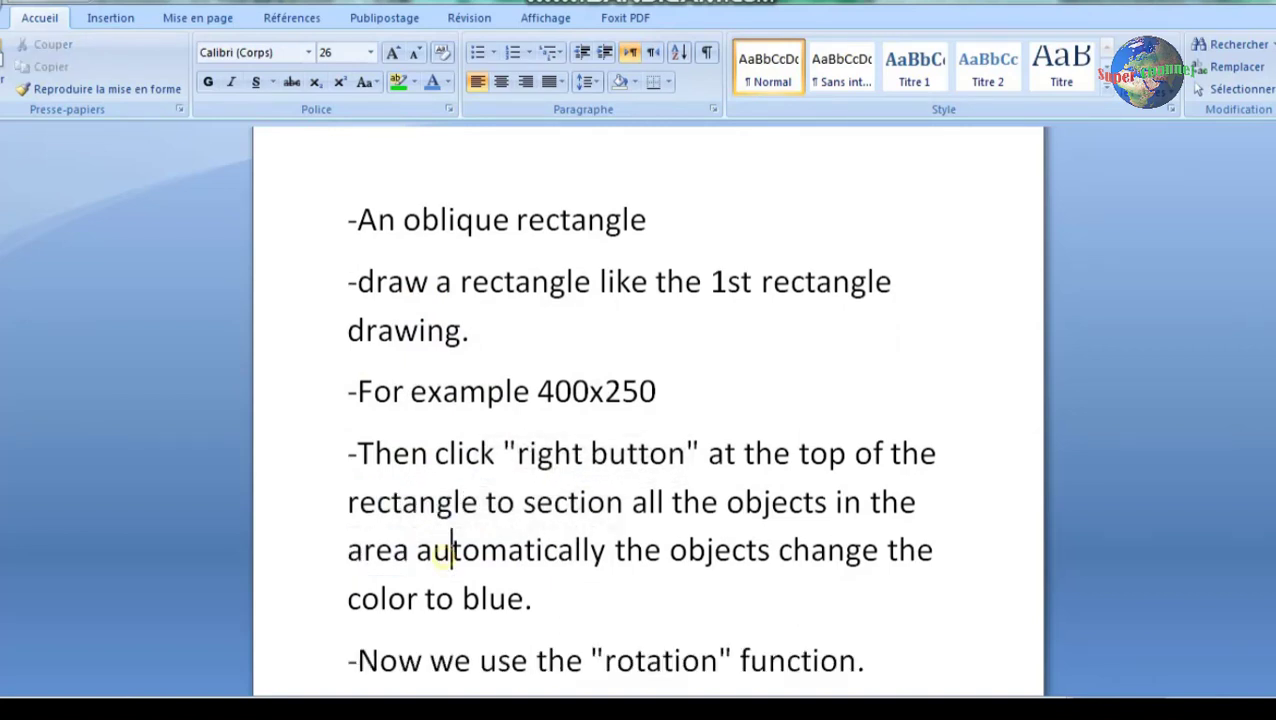
{"action": "left_click_drag", "start_coordinate": [627, 549], "coordinate": [778, 550]}
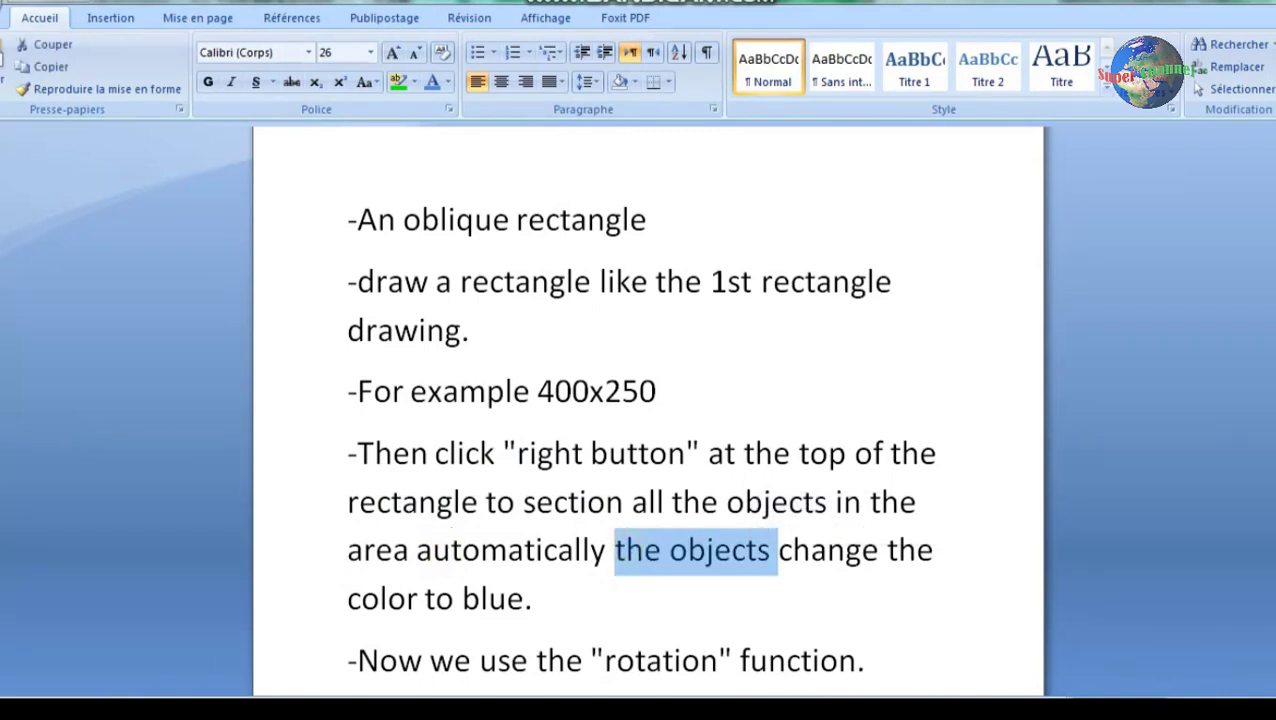
{"action": "left_click_drag", "start_coordinate": [780, 550], "coordinate": [940, 550]}
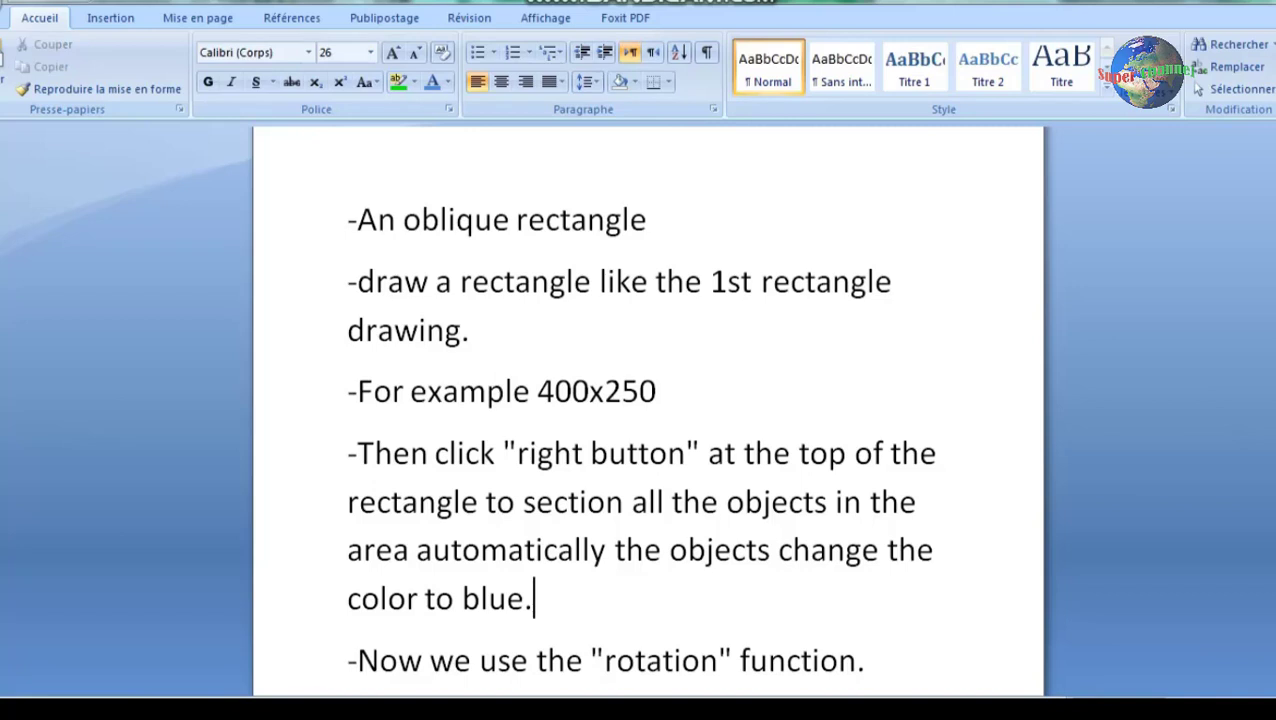
{"action": "left_click_drag", "start_coordinate": [348, 598], "coordinate": [523, 598]}
{"action": "left_click", "coordinate": [545, 598]}
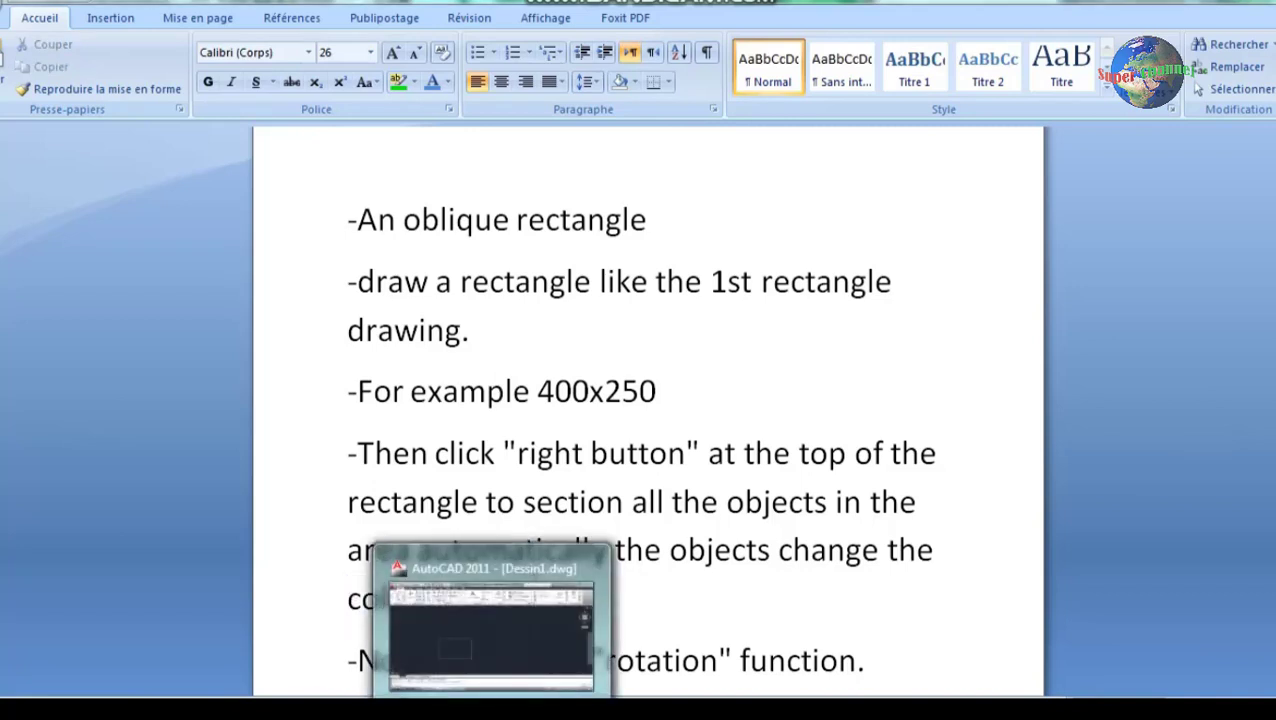
{"action": "left_click", "coordinate": [495, 625]}
Window-select the inner rectangle with two corner clicks and centre it in view.
{"action": "left_click", "coordinate": [246, 315]}
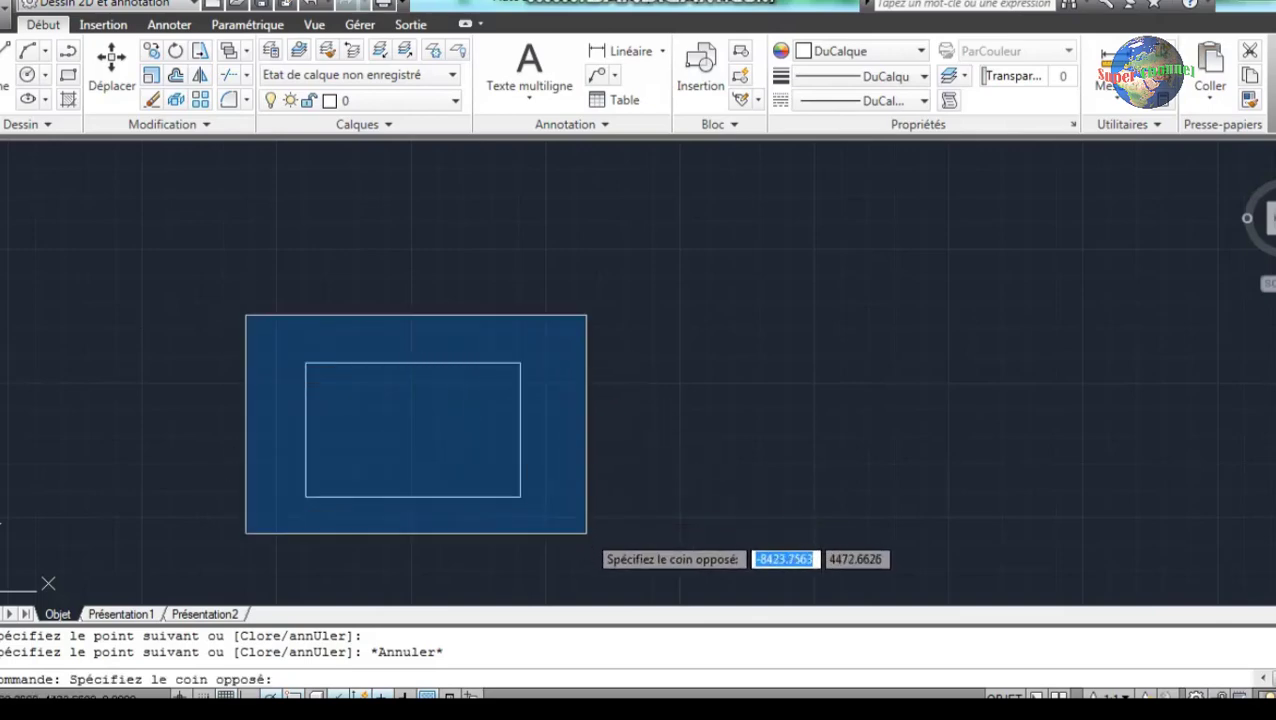
{"action": "left_click", "coordinate": [586, 533]}
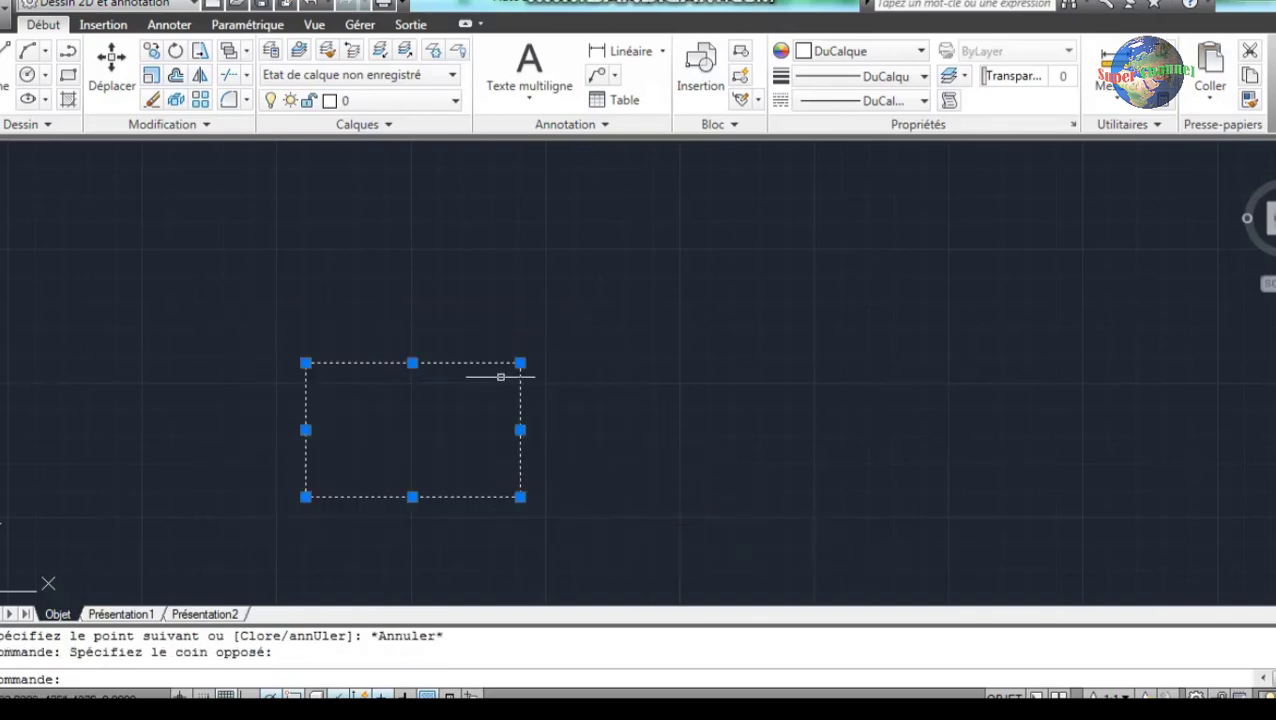
{"action": "scroll", "coordinate": [281, 421], "scroll_direction": "up", "scroll_amount": 2}
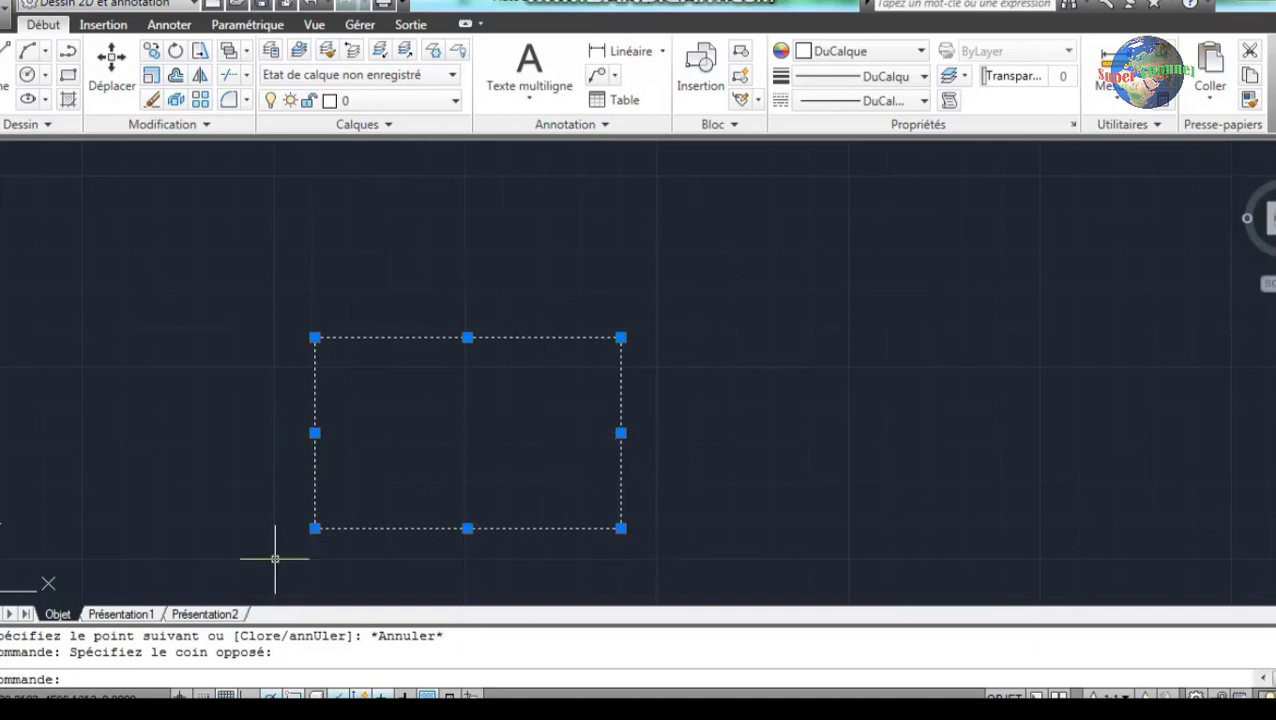
{"action": "middle_click_drag", "start_coordinate": [362, 487], "coordinate": [508, 444]}
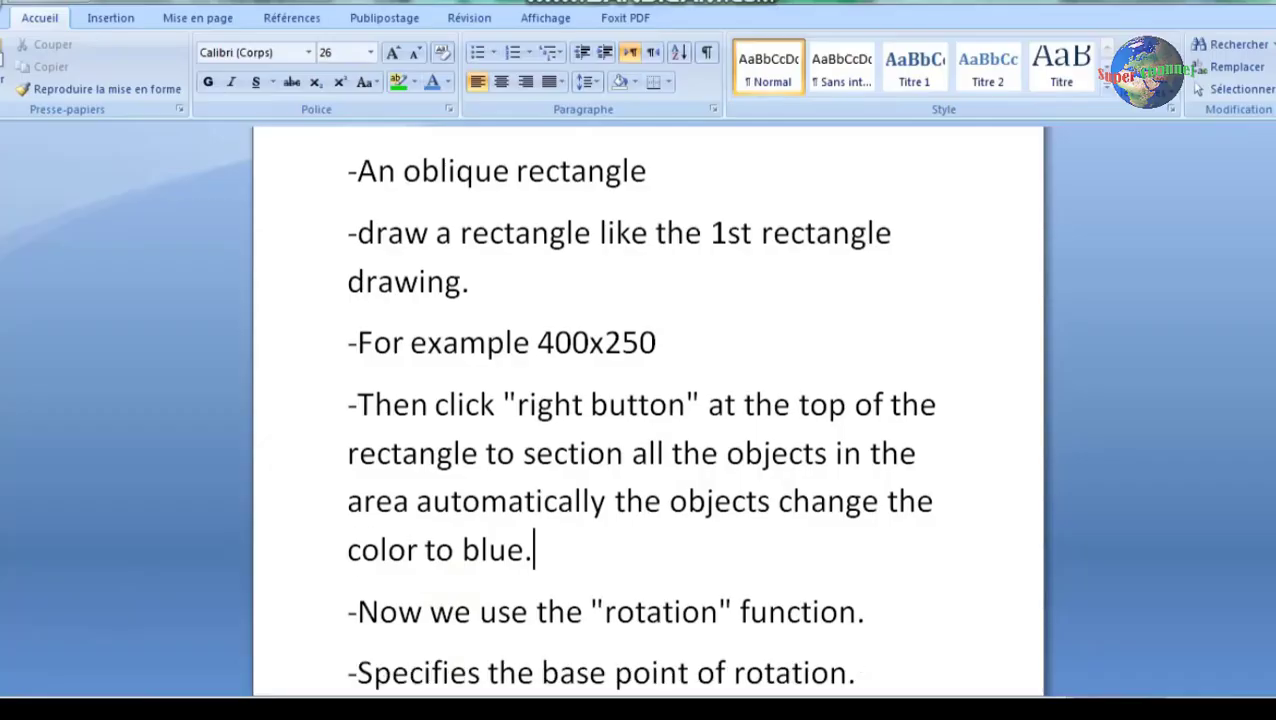
Highlight 'Now we use the rotation function' in the notes while reading.
{"action": "left_click_drag", "start_coordinate": [357, 611], "coordinate": [590, 611]}
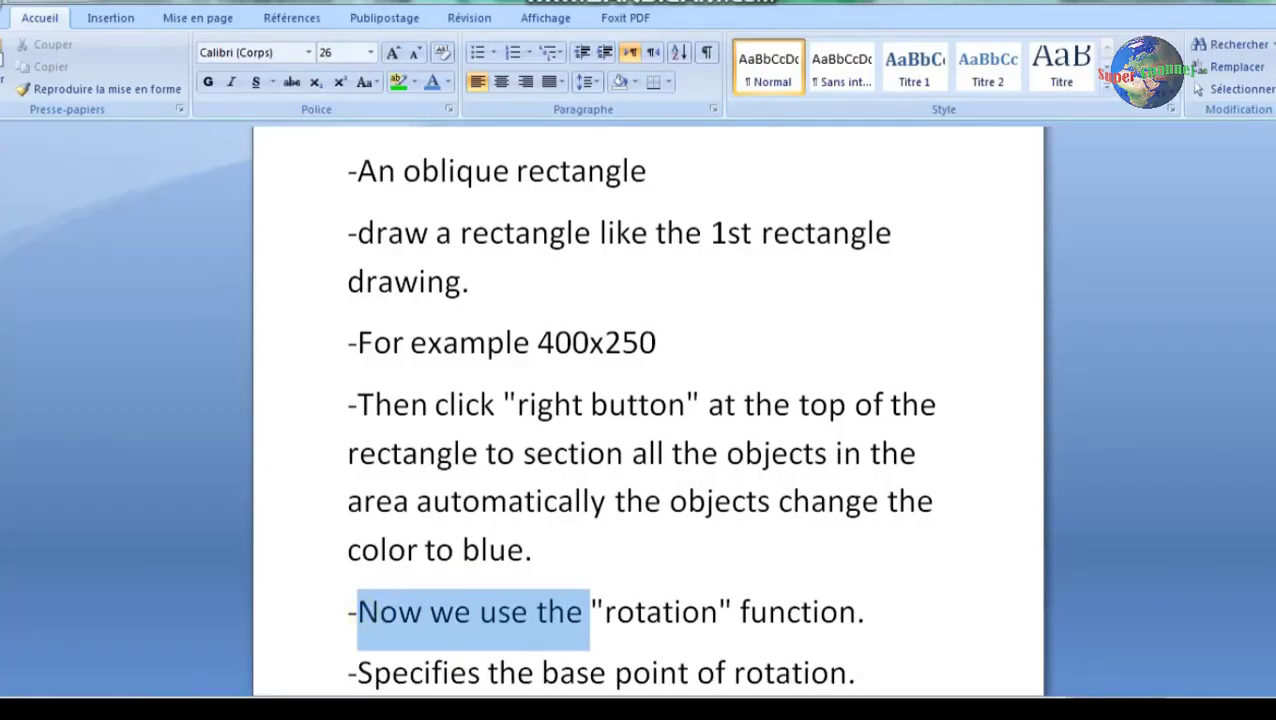
{"action": "left_click", "coordinate": [548, 612]}
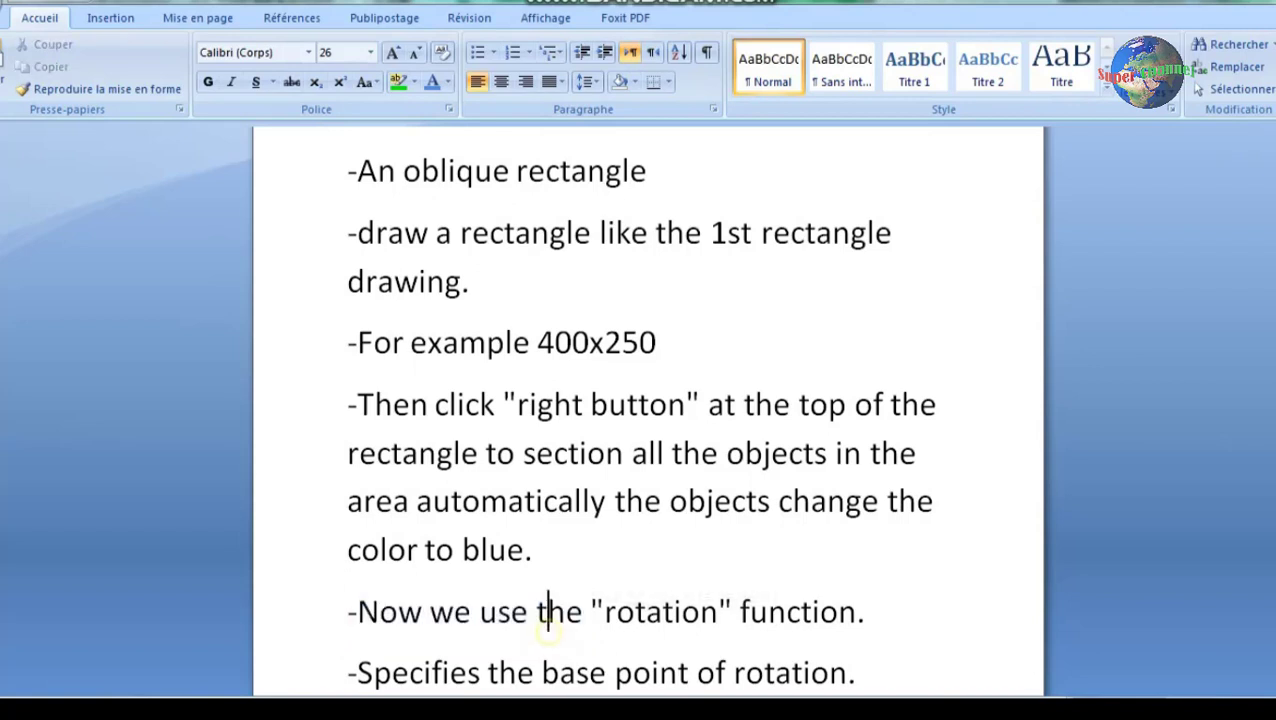
{"action": "left_click_drag", "start_coordinate": [604, 611], "coordinate": [856, 611]}
{"action": "left_click", "coordinate": [767, 611]}
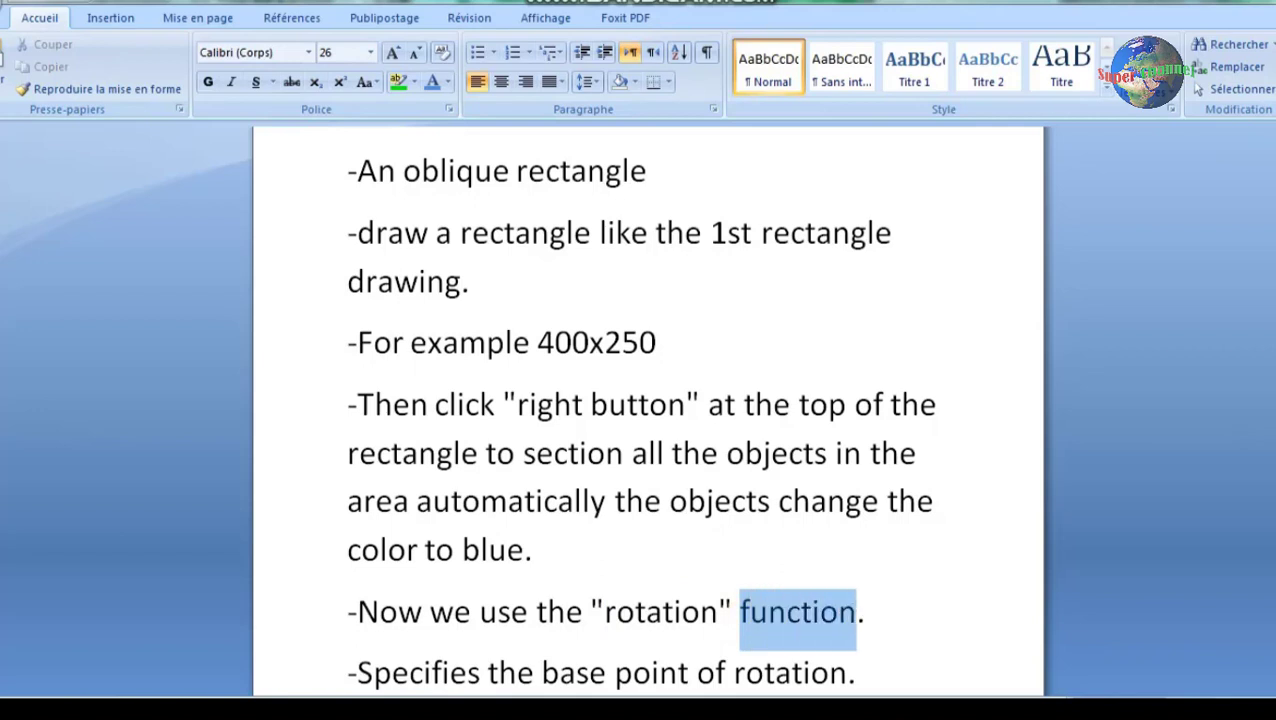
{"action": "left_click", "coordinate": [733, 625]}
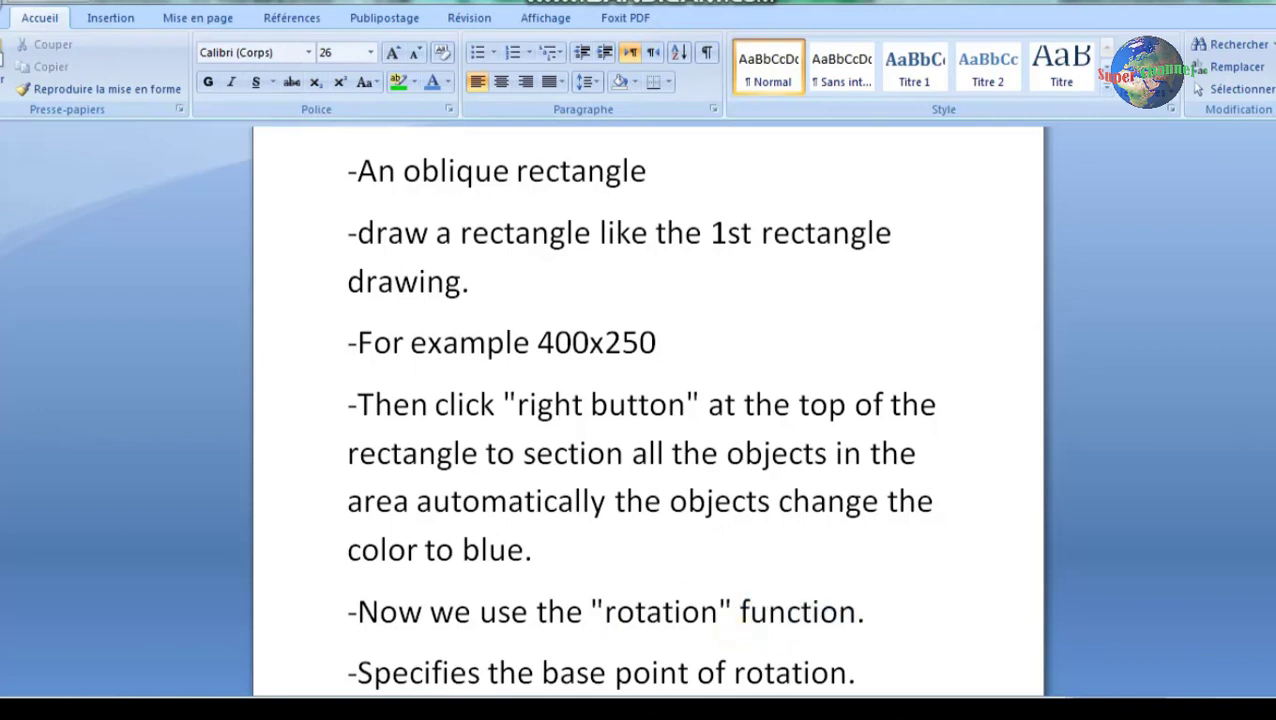
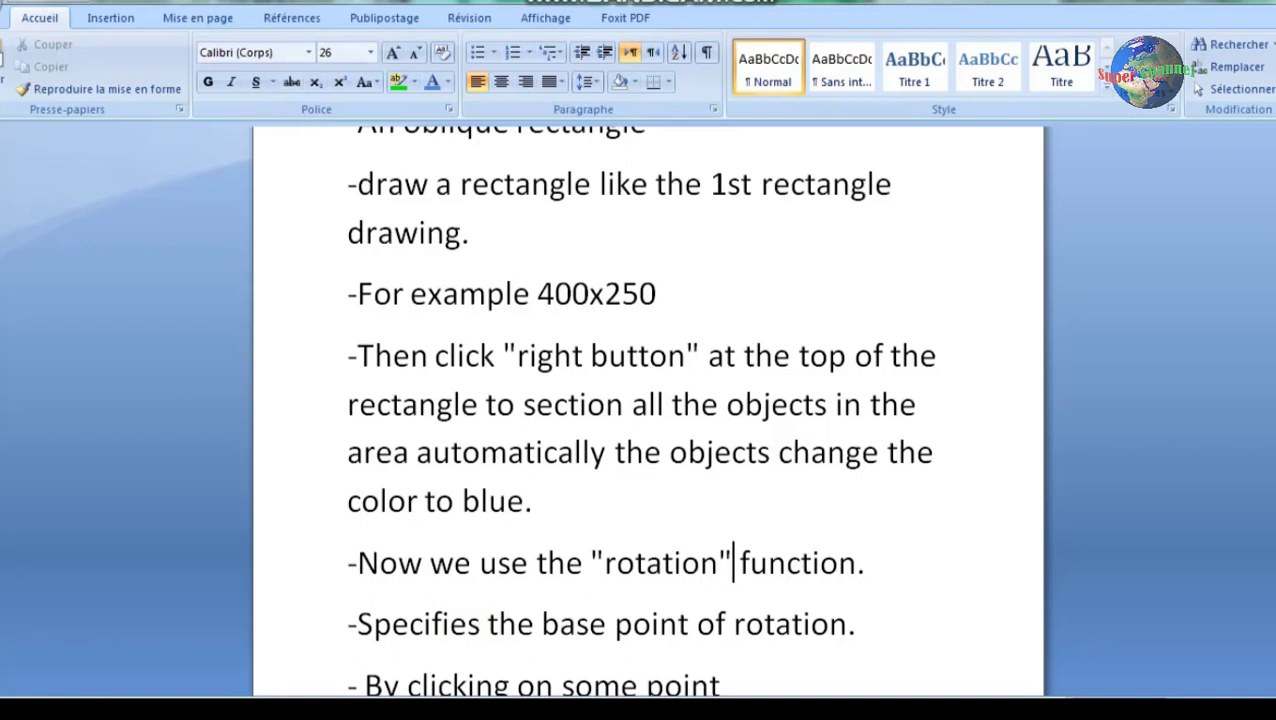
Highlight the notes on the rotation base point and on clicking a point.
{"action": "left_click_drag", "start_coordinate": [357, 624], "coordinate": [847, 624]}
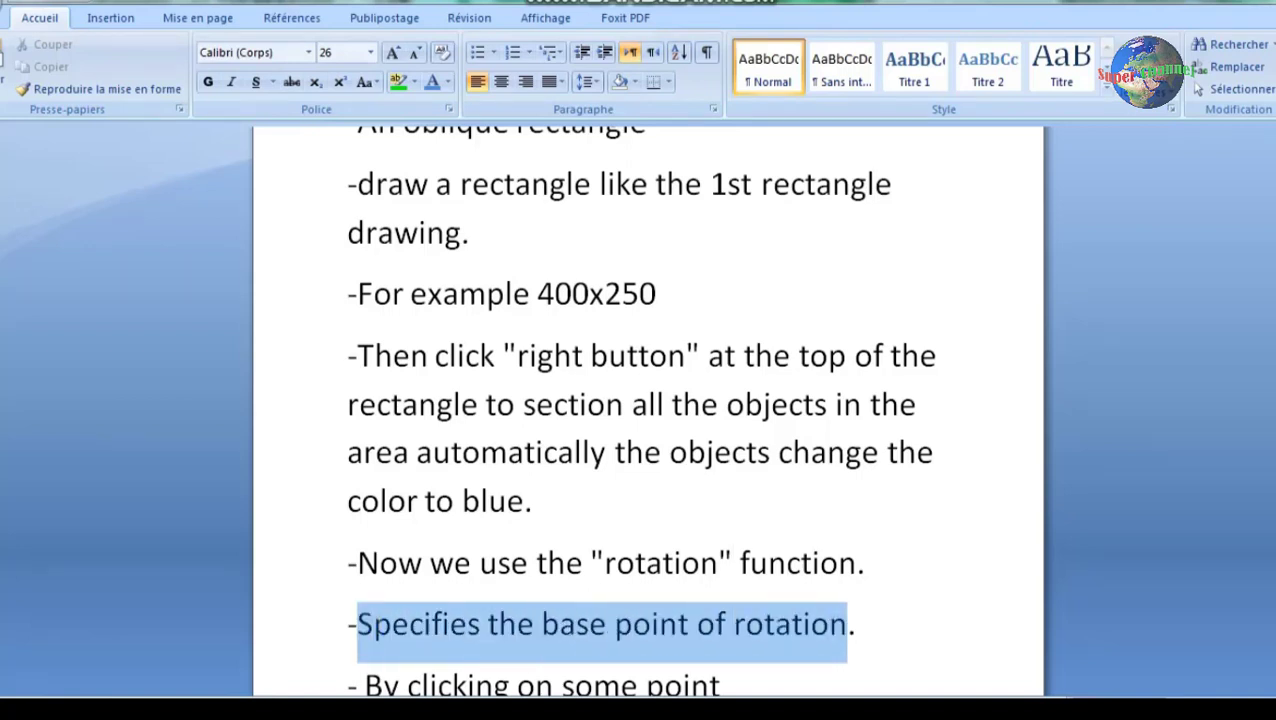
{"action": "scroll", "coordinate": [640, 410], "scroll_direction": "down", "scroll_amount": 1}
{"action": "left_click", "coordinate": [577, 577]}
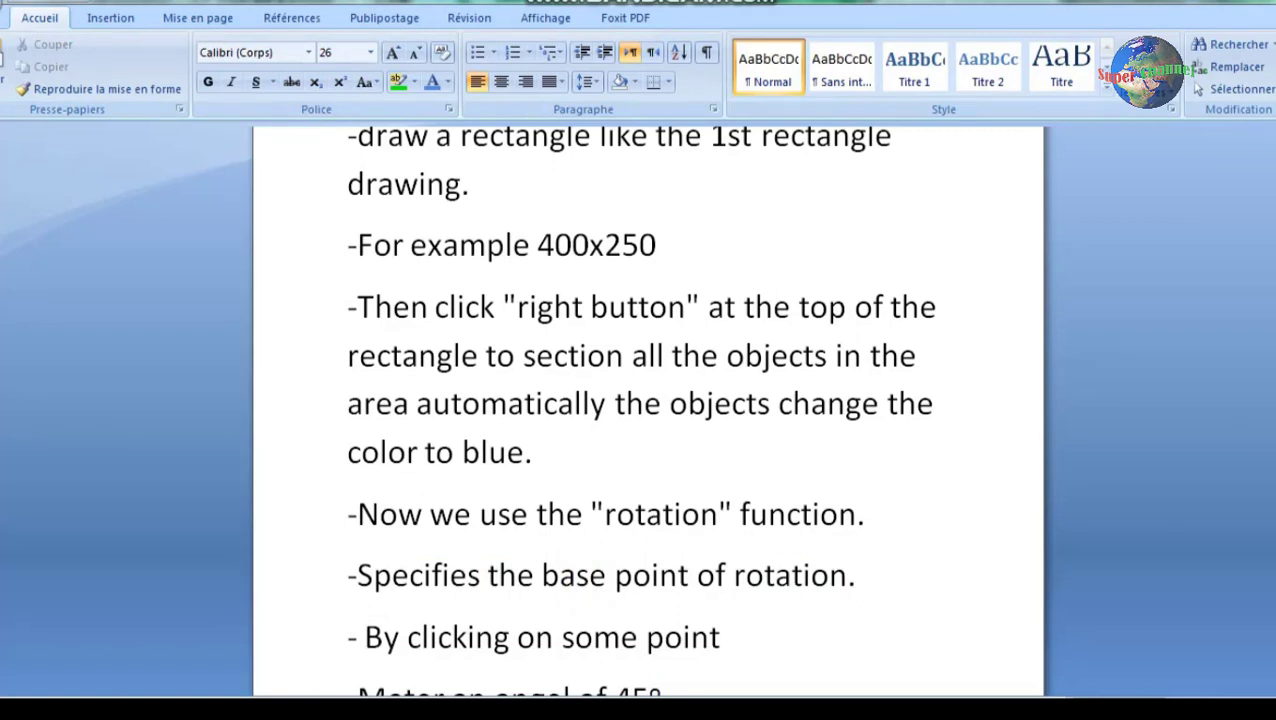
{"action": "left_click_drag", "start_coordinate": [364, 637], "coordinate": [720, 637]}
Start rotating the rectangle with its base point at the lower-right corner.
{"action": "left_click", "coordinate": [752, 637]}
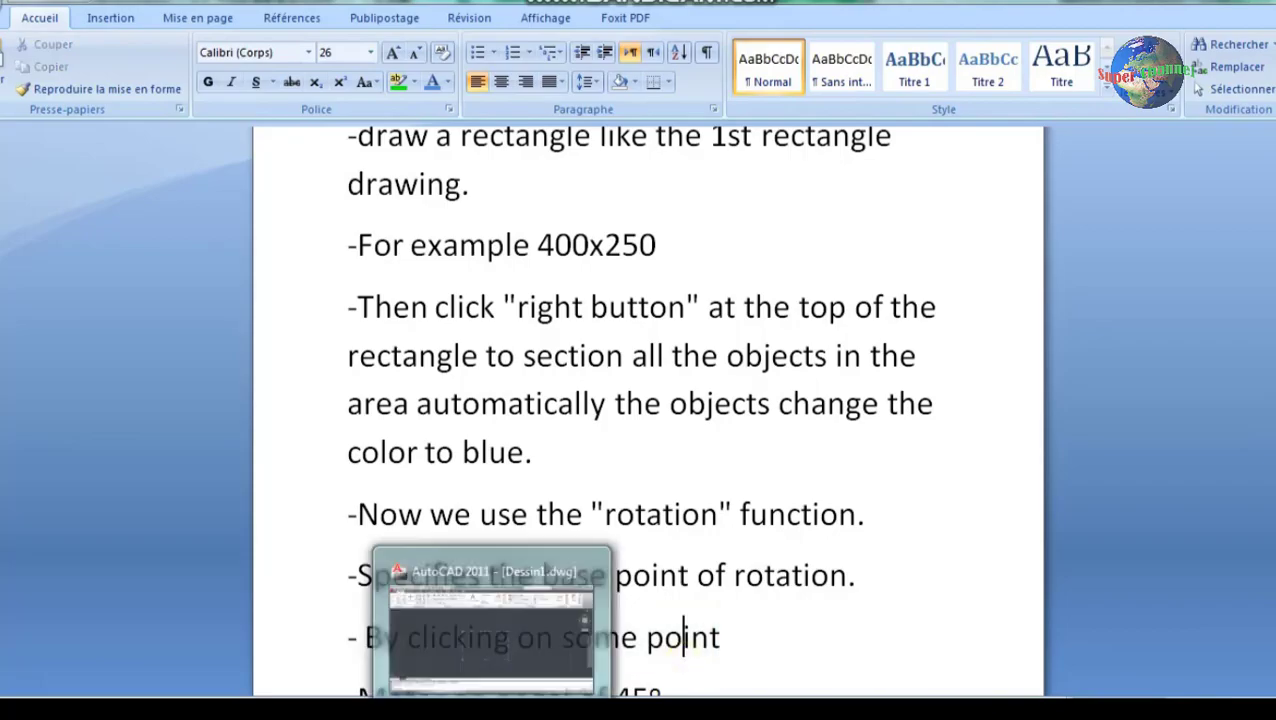
{"action": "key", "text": "alt+Tab"}
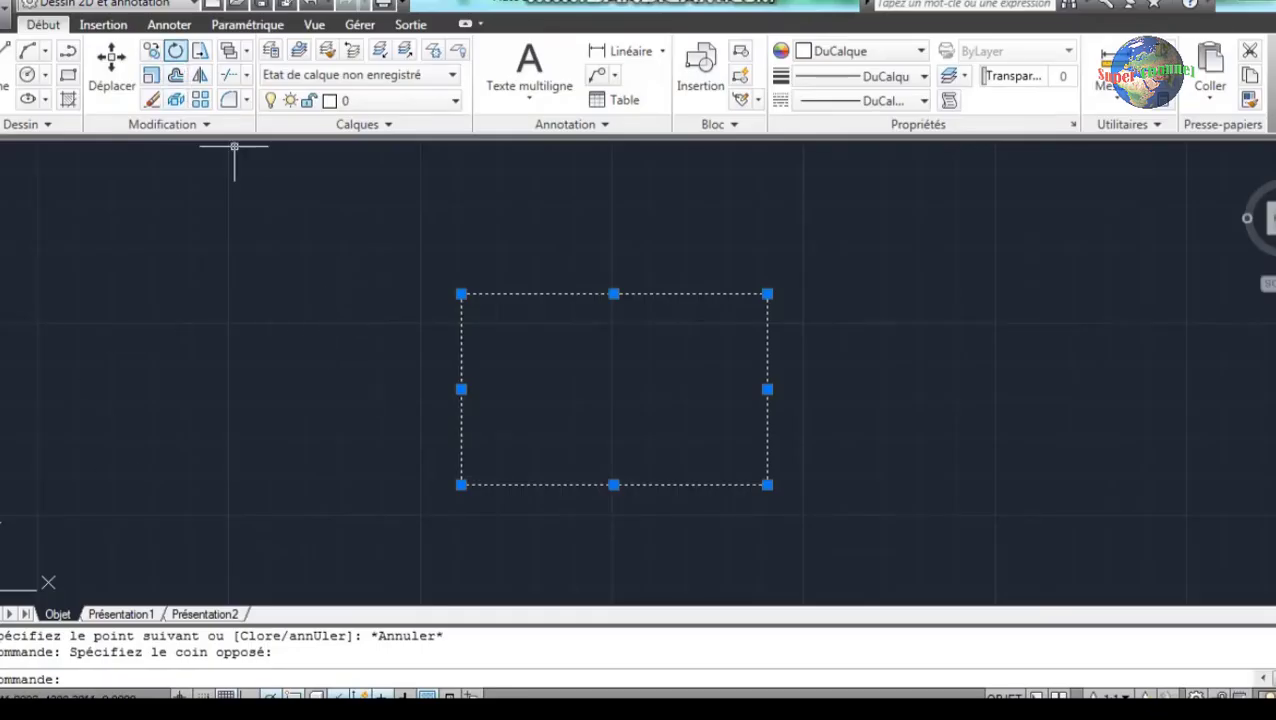
{"action": "left_click", "coordinate": [175, 50]}
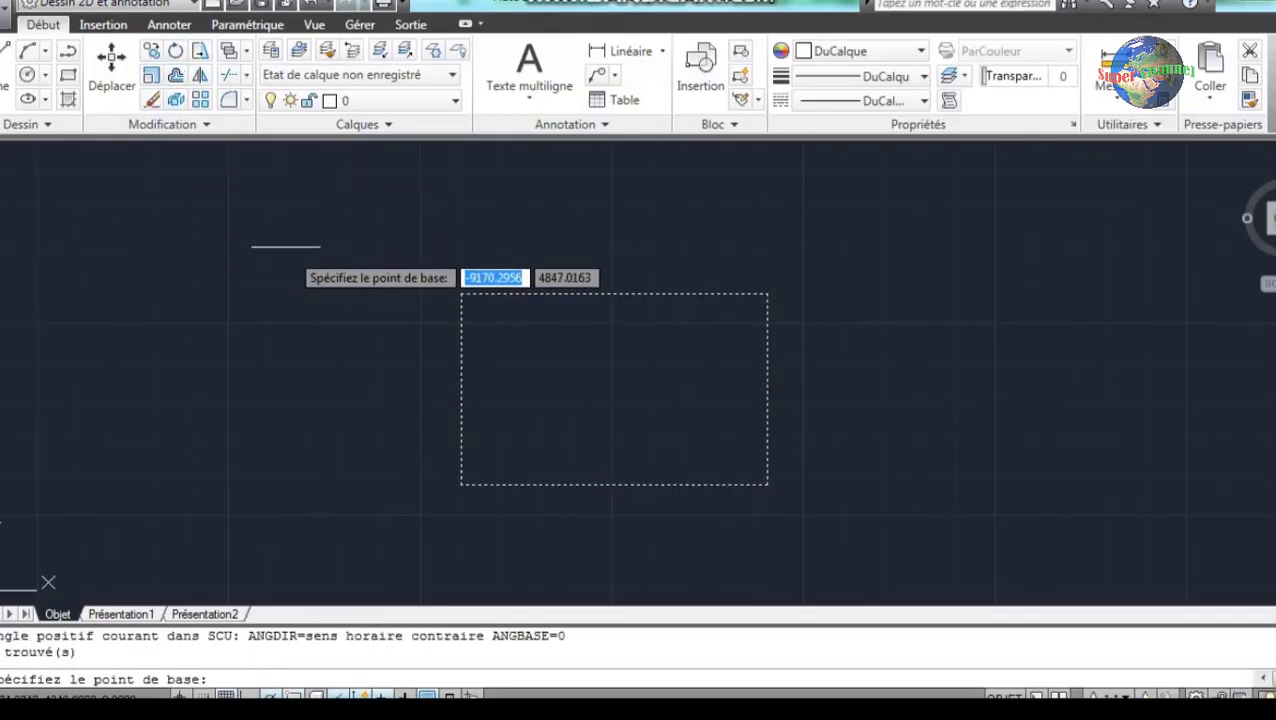
{"action": "left_click", "coordinate": [767, 486]}
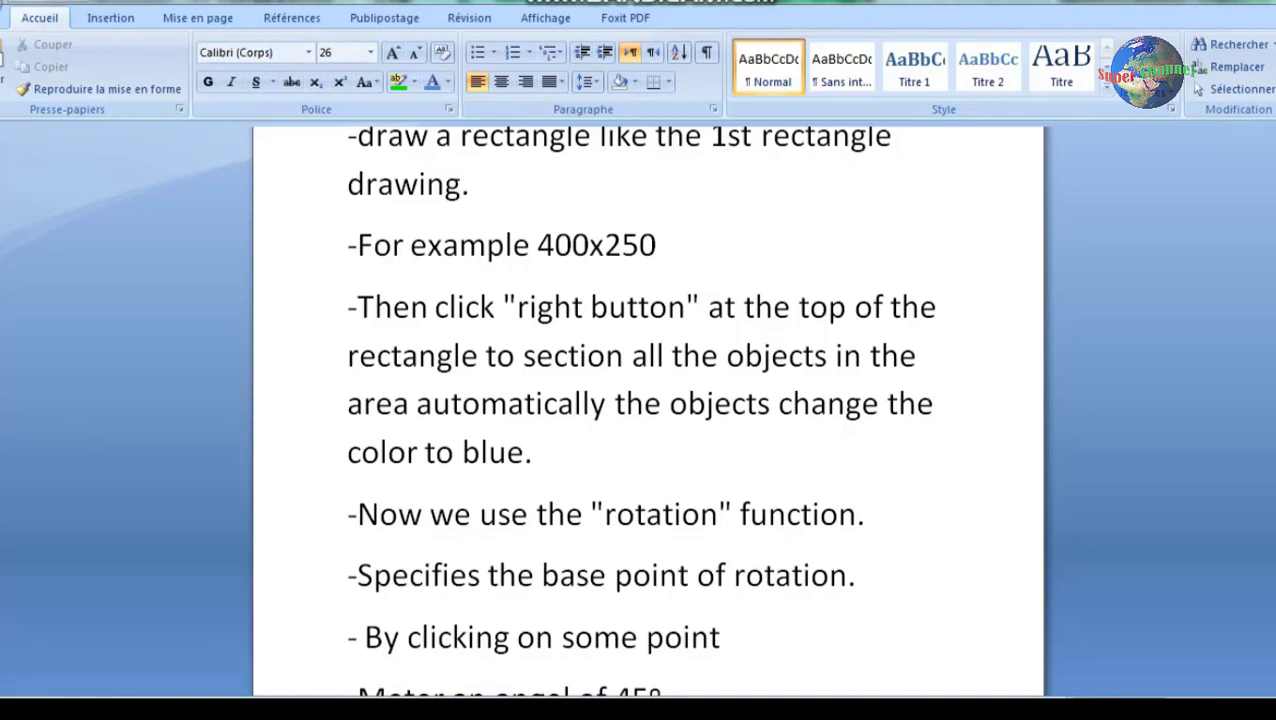
Scroll to and highlight the 'Meter an angel of 45°' line in the notes.
{"action": "scroll", "coordinate": [640, 410], "scroll_direction": "down", "scroll_amount": 1}
{"action": "scroll", "coordinate": [640, 410], "scroll_direction": "down", "scroll_amount": 2}
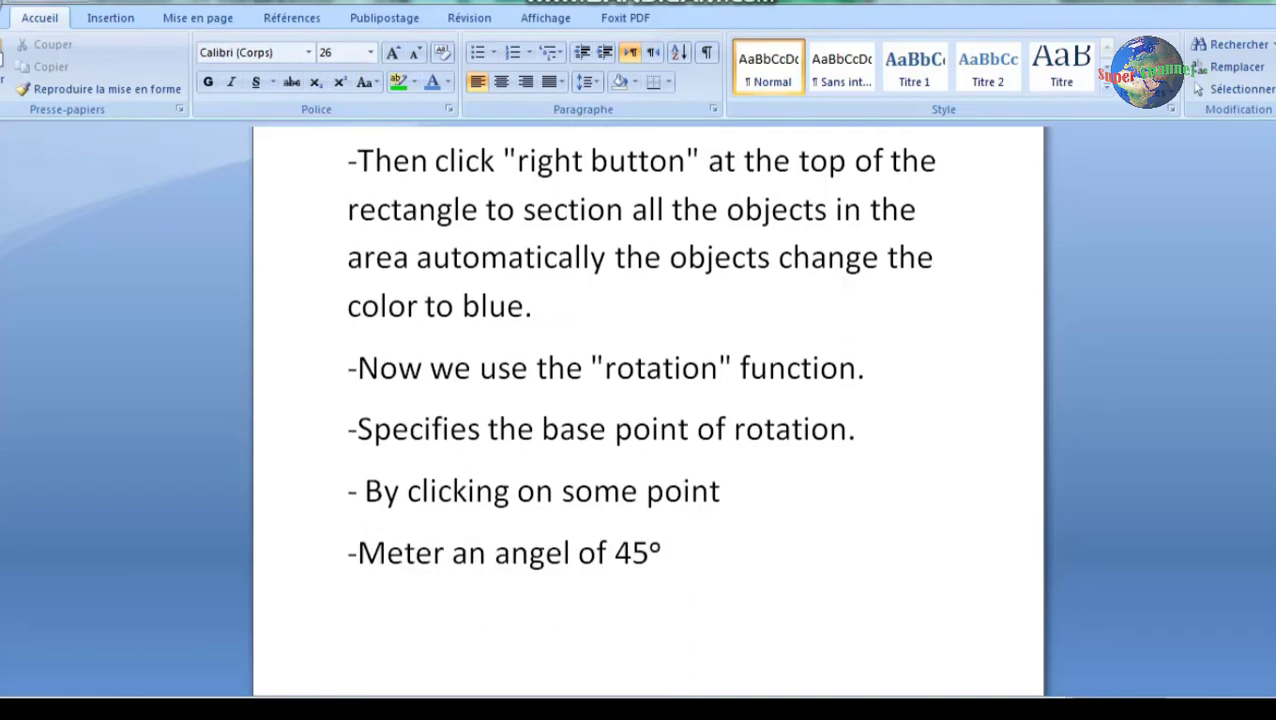
{"action": "left_click_drag", "start_coordinate": [357, 552], "coordinate": [661, 552]}
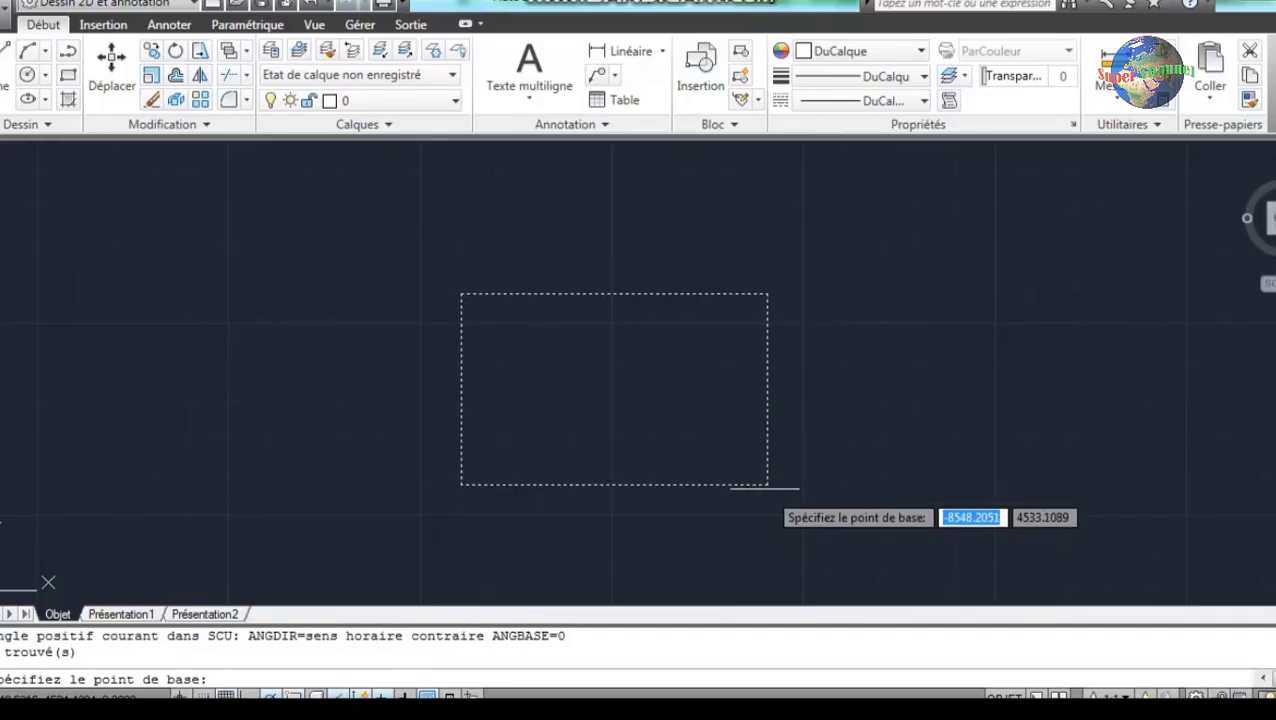
{"action": "left_click", "coordinate": [767, 484]}
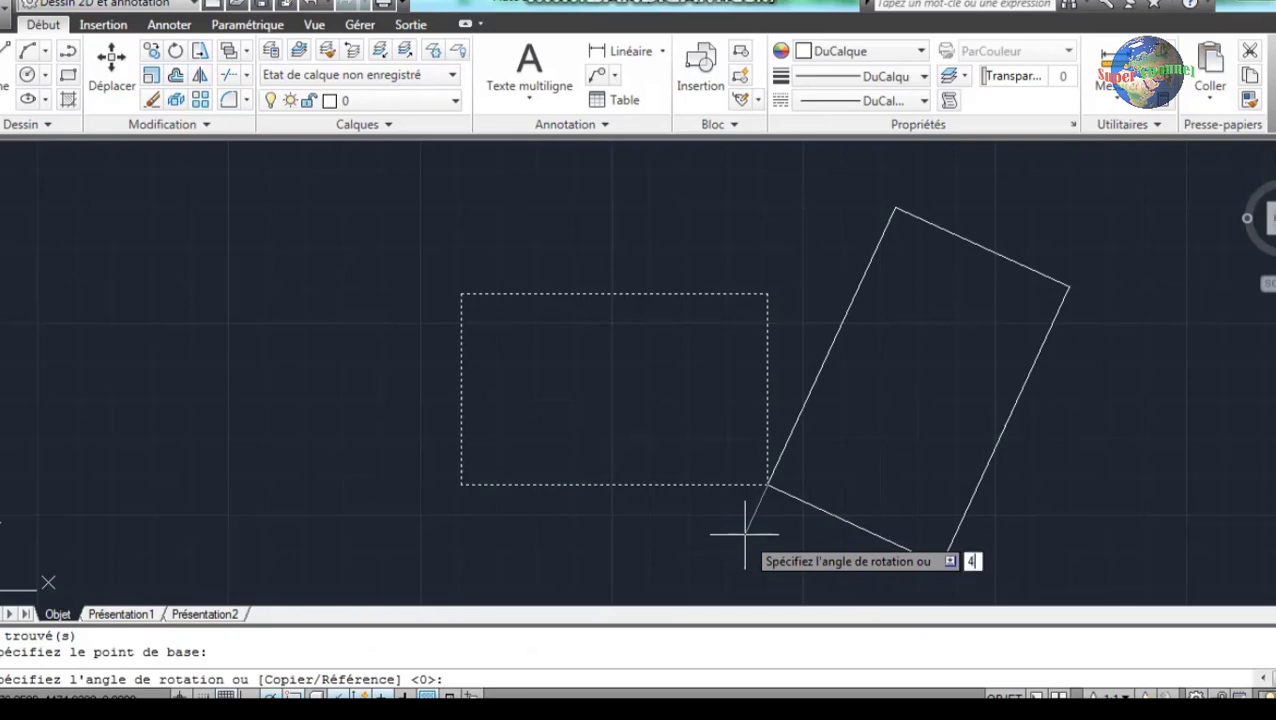
{"action": "type", "text": "45"}
Rotate the rectangle 45° about its corner and pan to the tilted result.
{"action": "key", "text": "Return"}
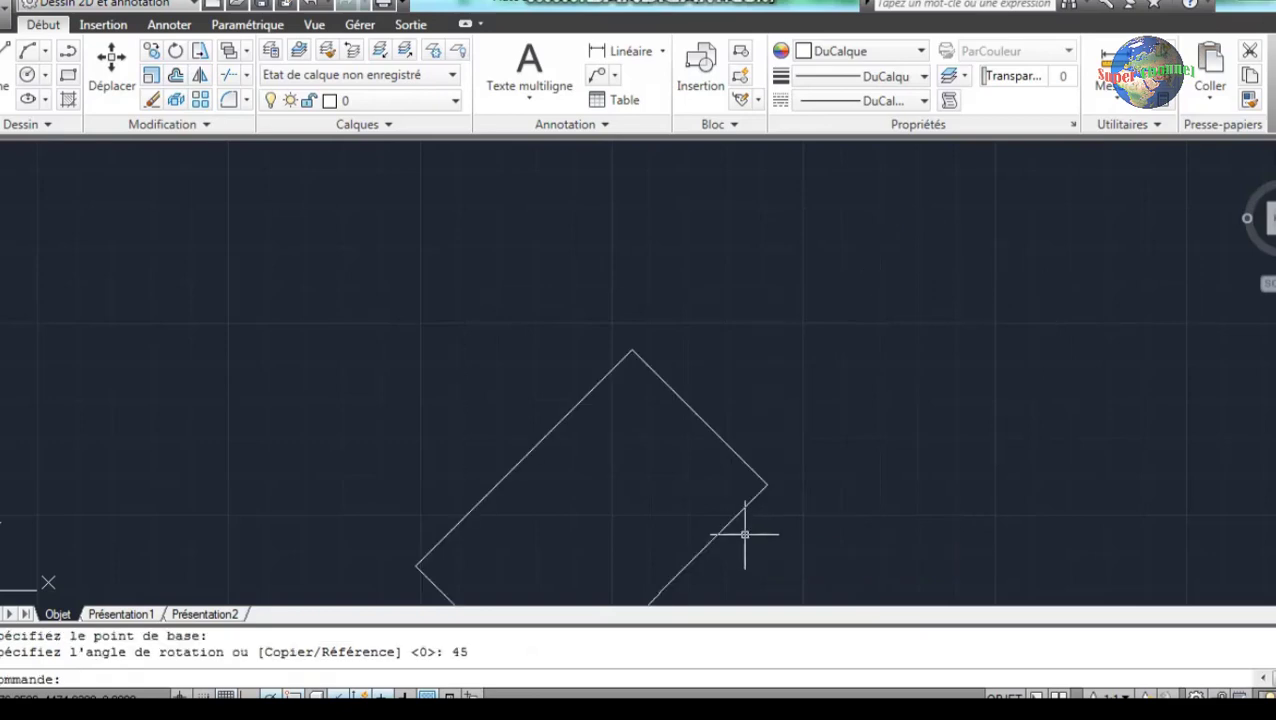
{"action": "left_click", "coordinate": [664, 476]}
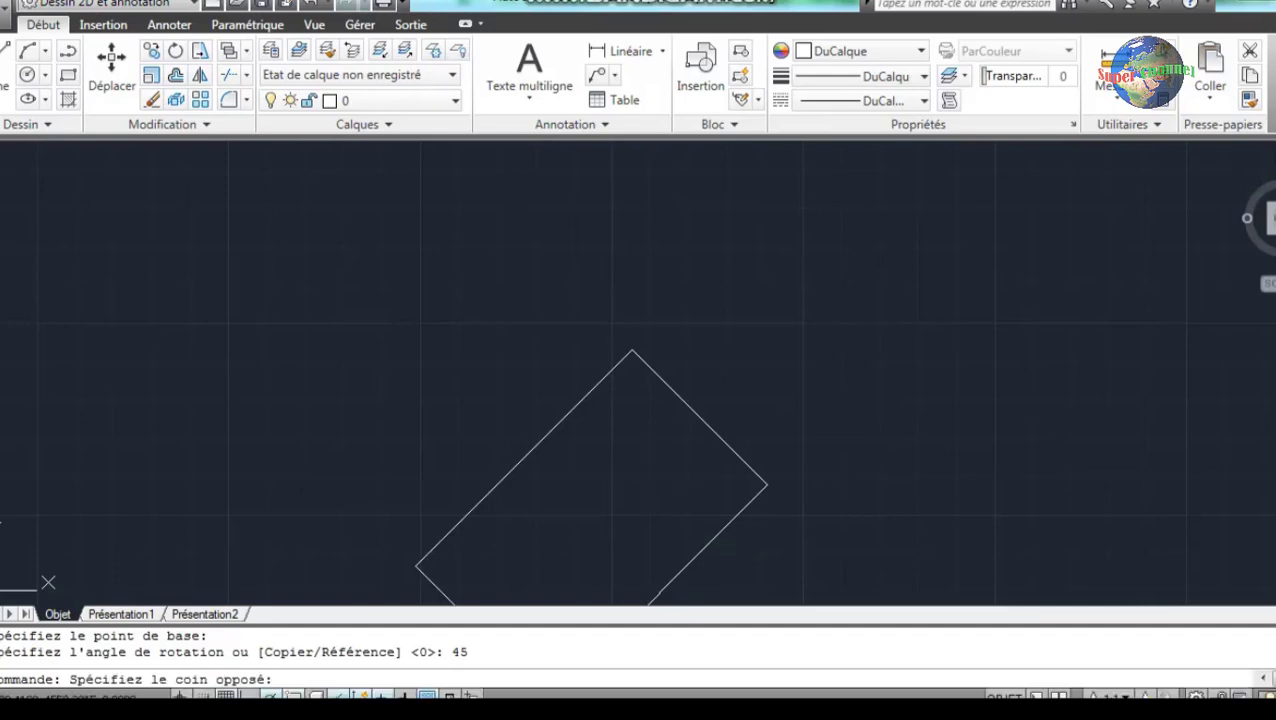
{"action": "left_click", "coordinate": [634, 478]}
{"action": "middle_click_drag", "start_coordinate": [634, 478], "coordinate": [663, 313]}
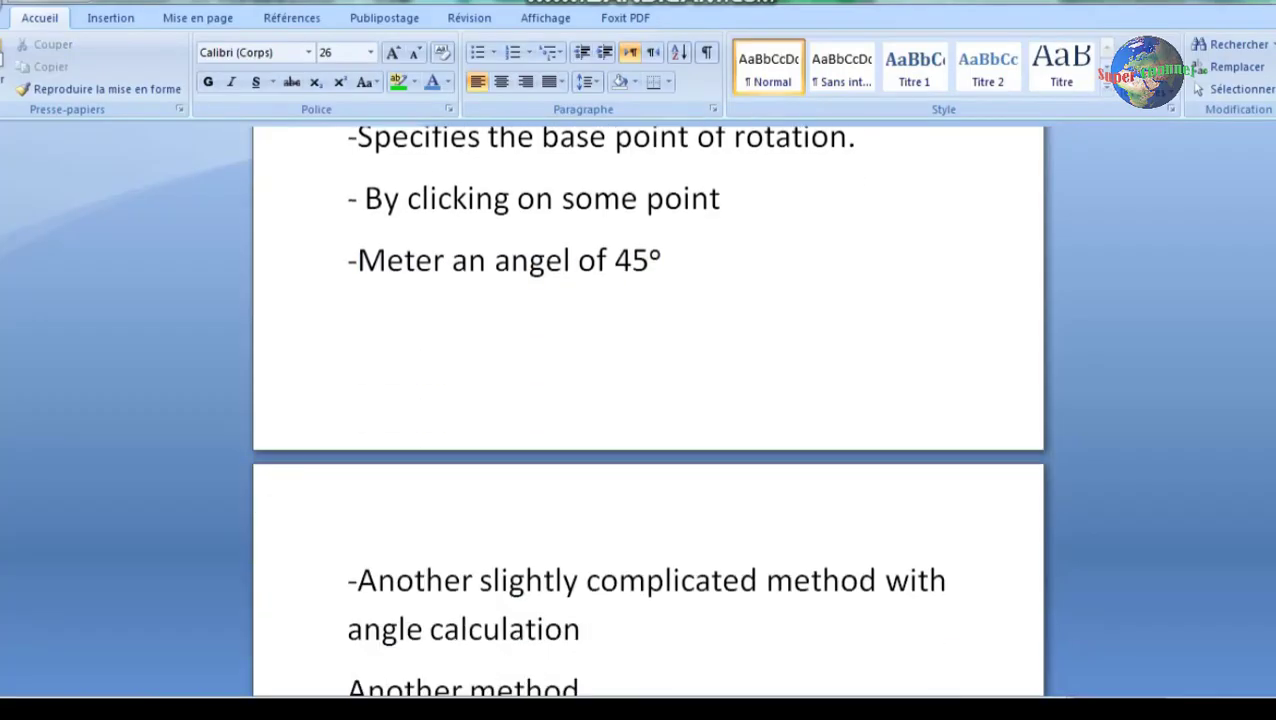
Highlight the 'Another method' and 'angle calculation' notes on the next page.
{"action": "scroll", "coordinate": [648, 416], "scroll_direction": "down", "scroll_amount": 1}
{"action": "scroll", "coordinate": [648, 416], "scroll_direction": "down", "scroll_amount": 1}
{"action": "left_click_drag", "start_coordinate": [357, 483], "coordinate": [946, 483]}
{"action": "left_click", "coordinate": [545, 531]}
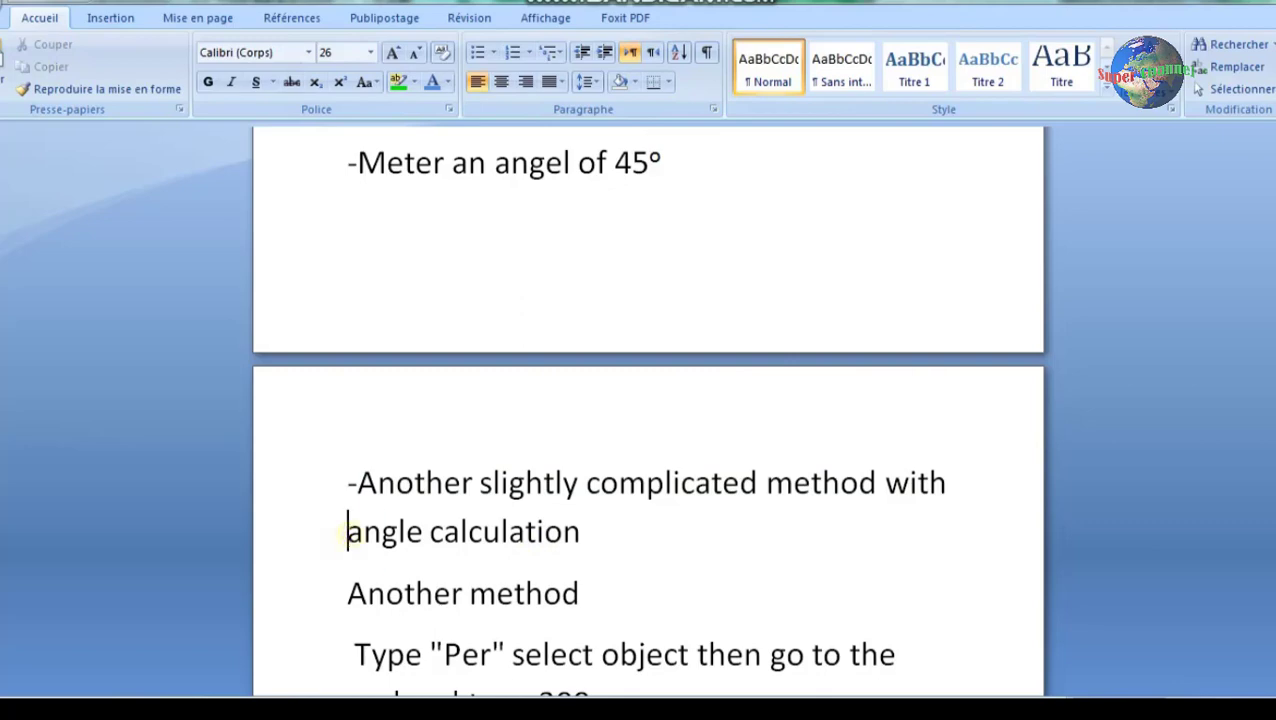
{"action": "left_click_drag", "start_coordinate": [347, 531], "coordinate": [580, 531]}
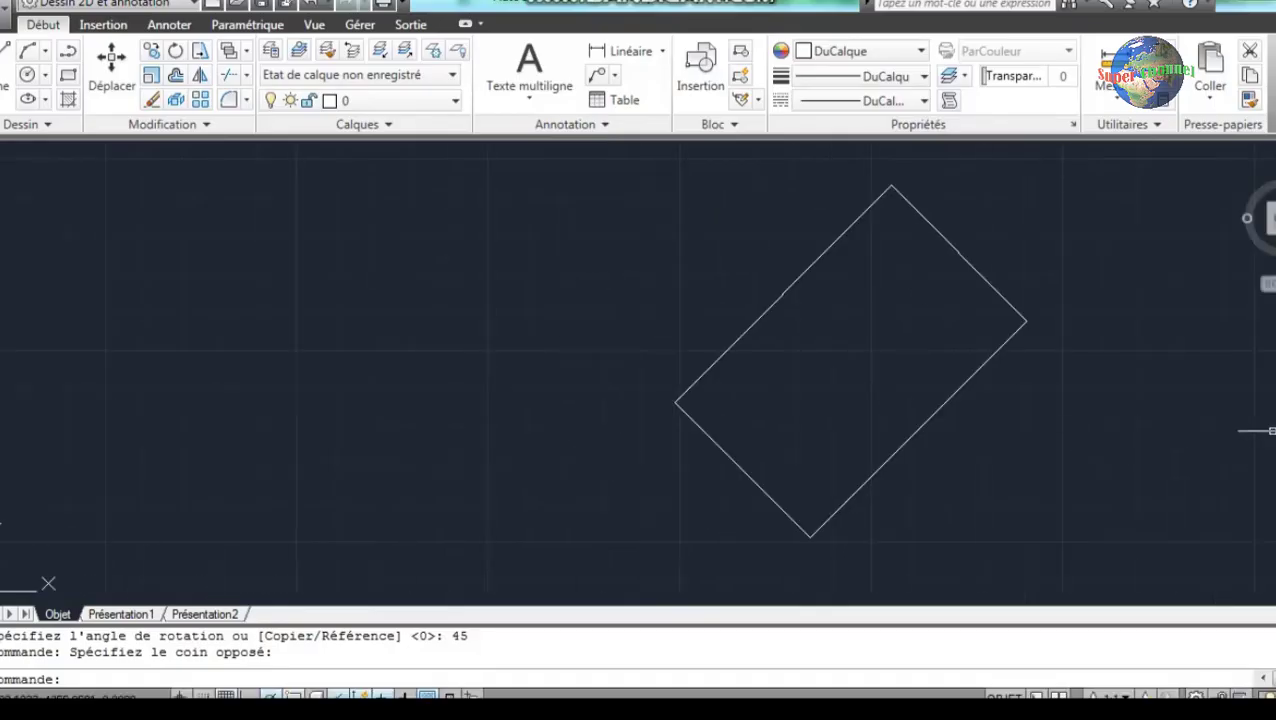
Draw a first 400-long line at 45° from a picked start point.
{"action": "left_click", "coordinate": [1266, 283]}
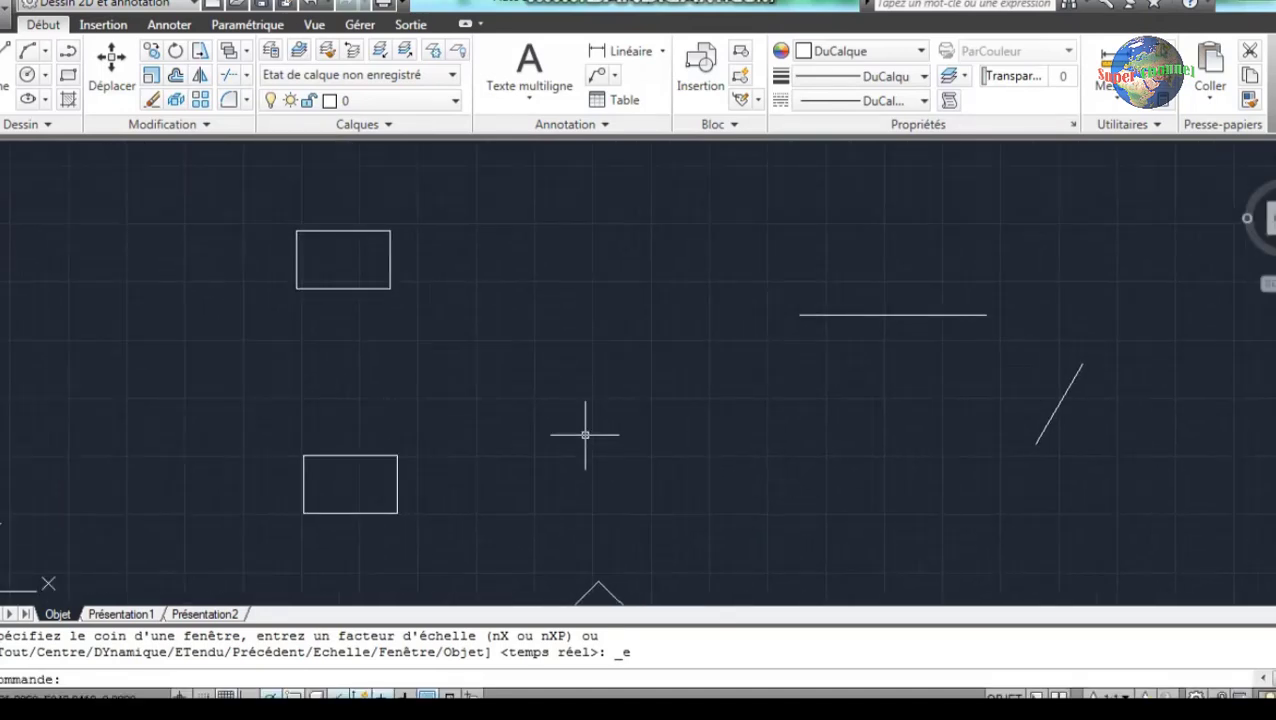
{"action": "scroll", "coordinate": [585, 435], "scroll_direction": "up", "scroll_amount": 3}
{"action": "scroll", "coordinate": [585, 435], "scroll_direction": "down", "scroll_amount": 2}
{"action": "middle_click_drag", "start_coordinate": [585, 432], "coordinate": [488, 399]}
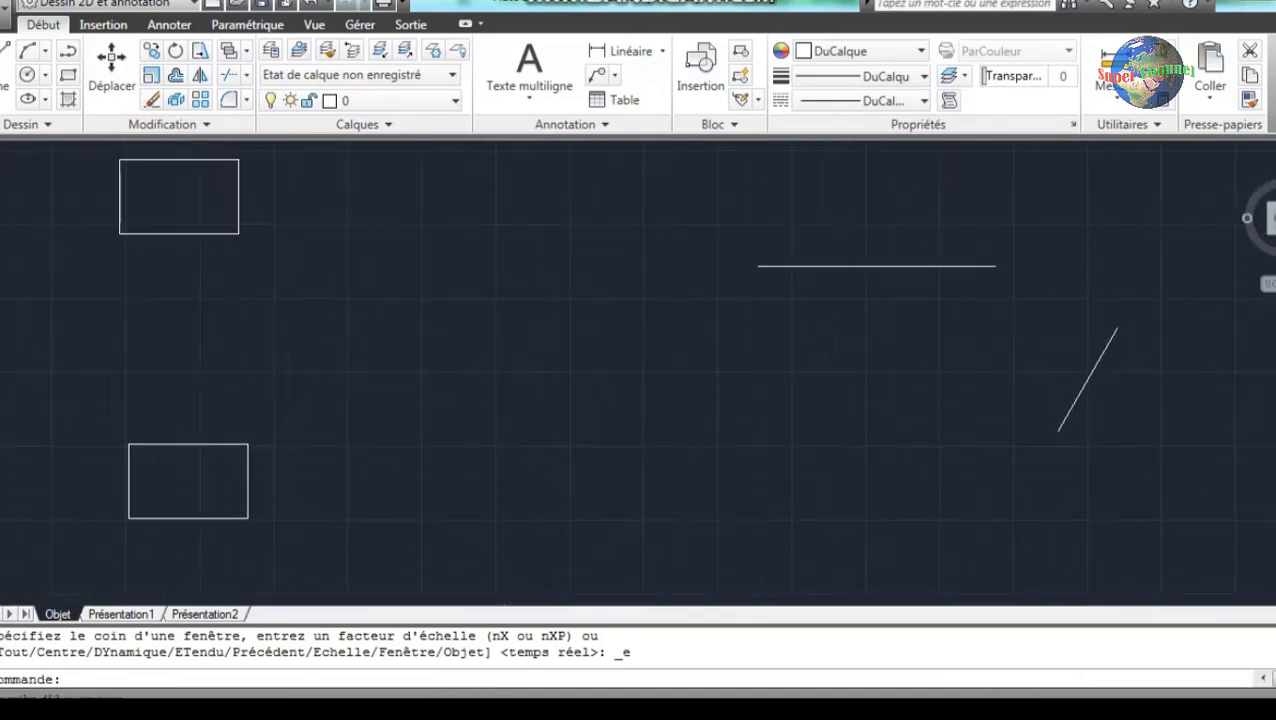
{"action": "middle_click_drag", "start_coordinate": [649, 438], "coordinate": [459, 311]}
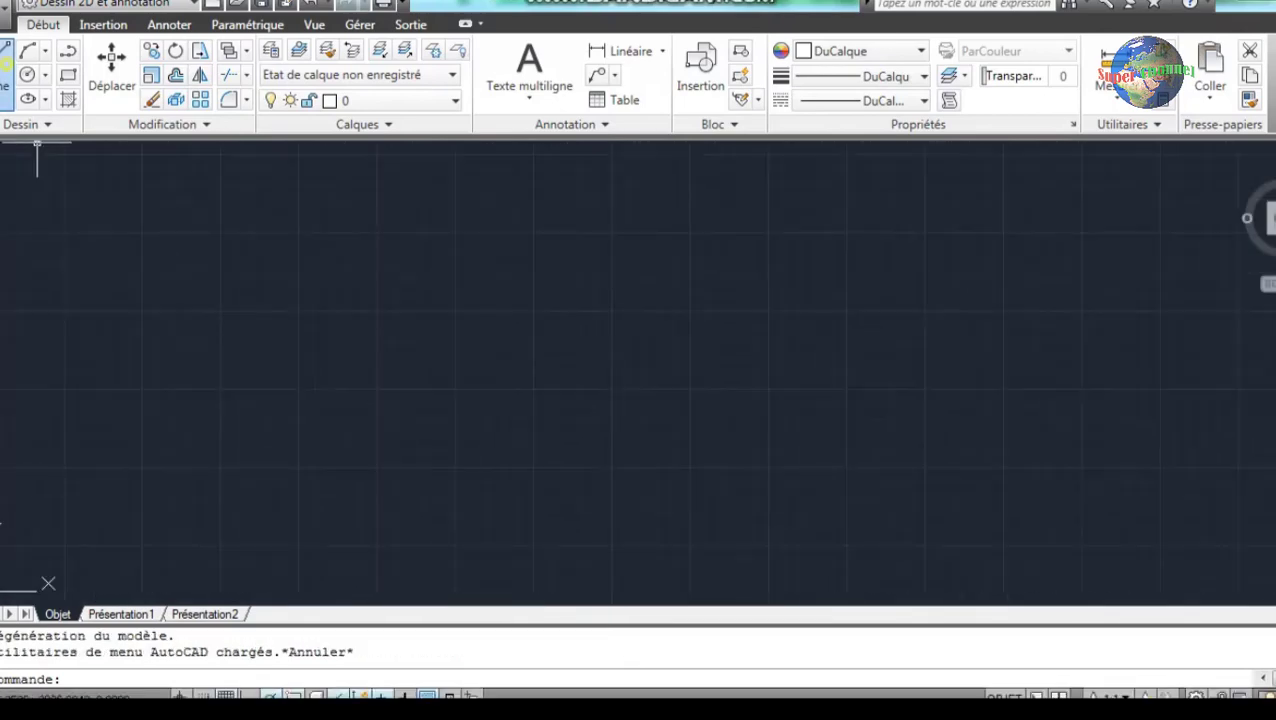
{"action": "left_click", "coordinate": [27, 51]}
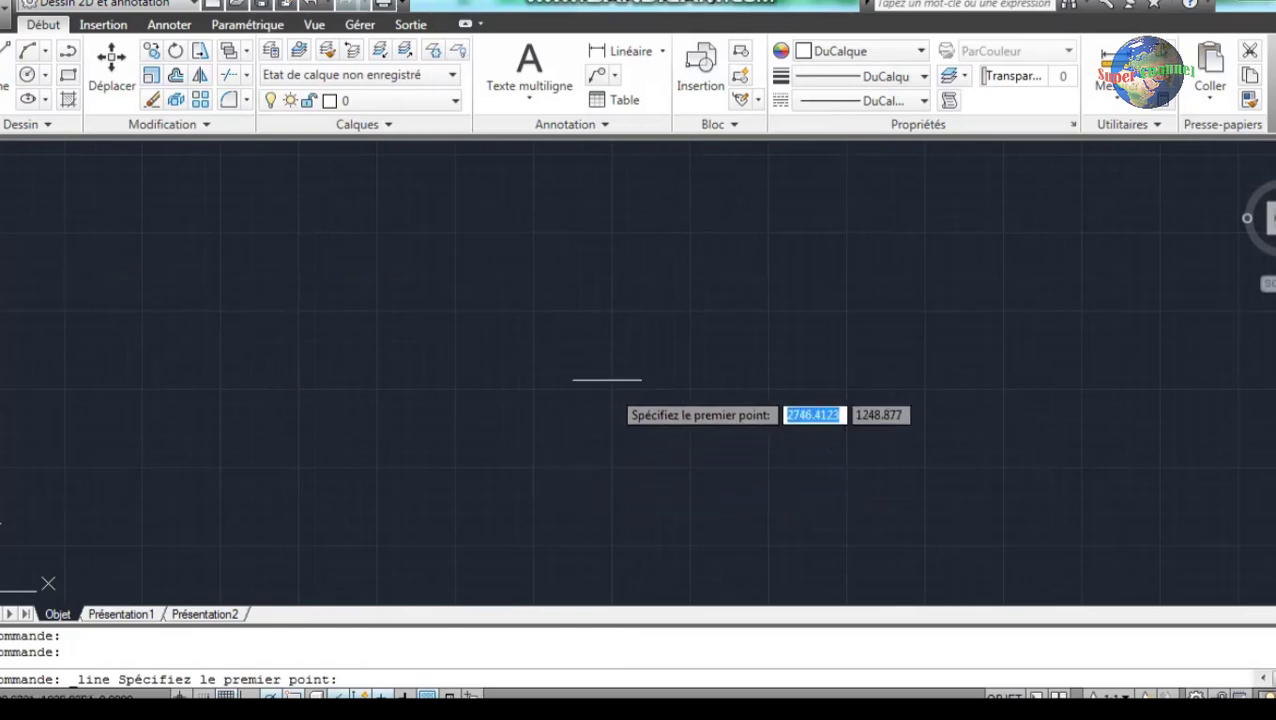
{"action": "left_click", "coordinate": [446, 470]}
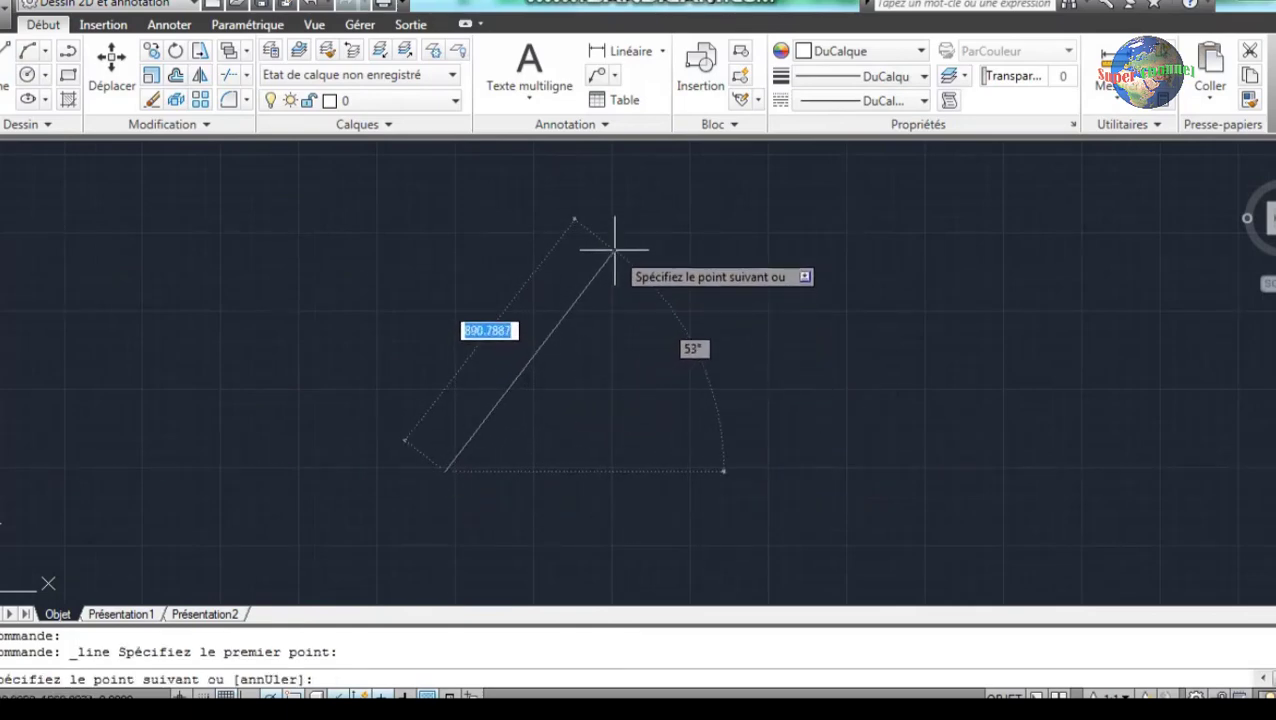
{"action": "type", "text": "400"}
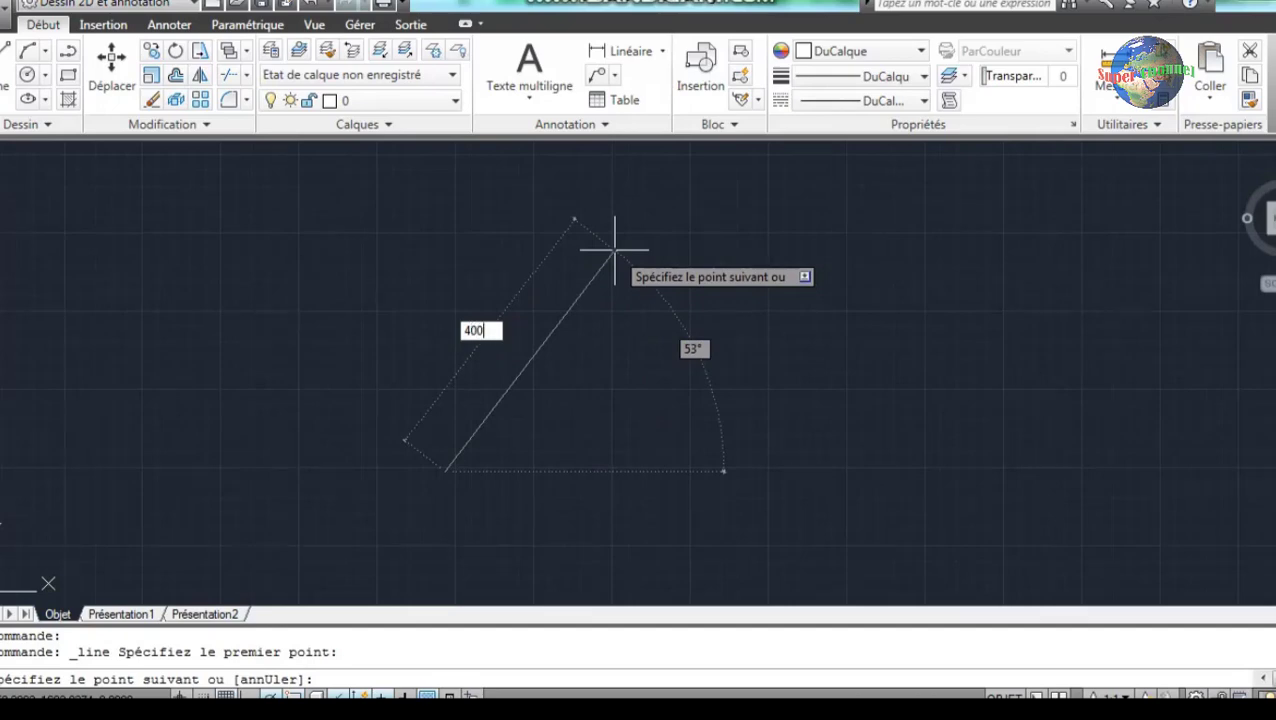
{"action": "key", "text": "Tab"}
{"action": "type", "text": "45"}
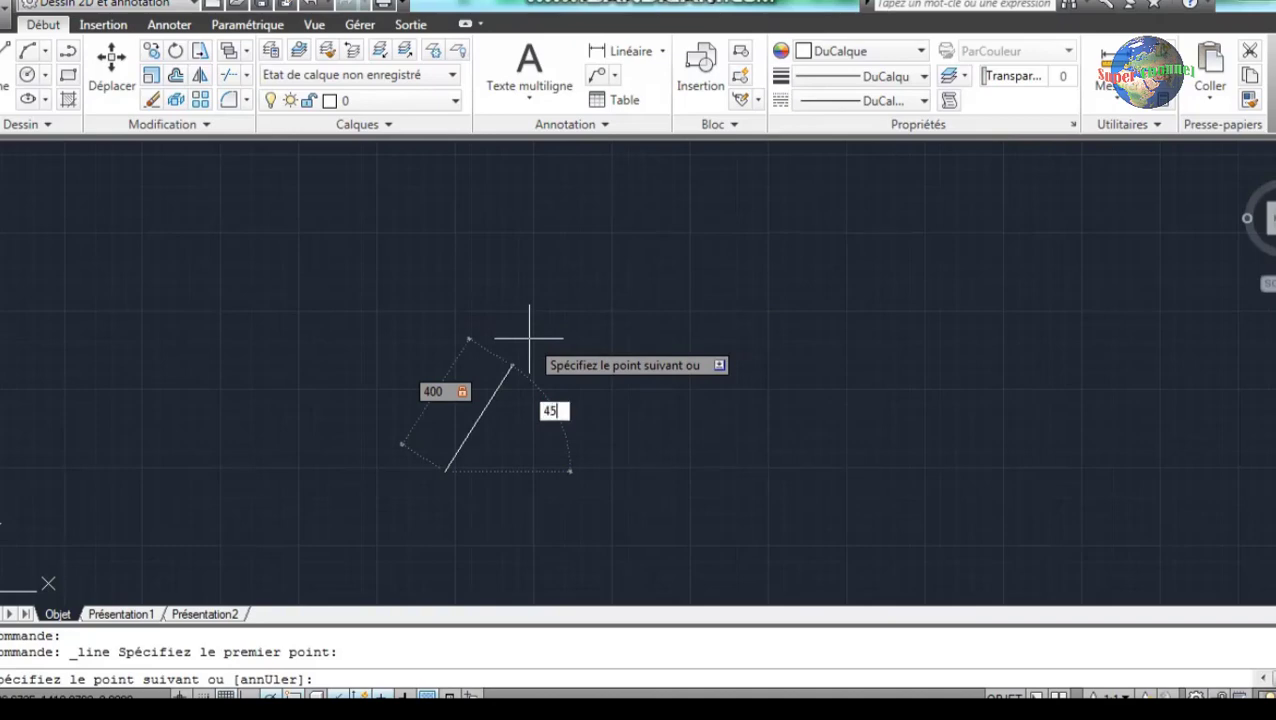
{"action": "key", "text": "Return"}
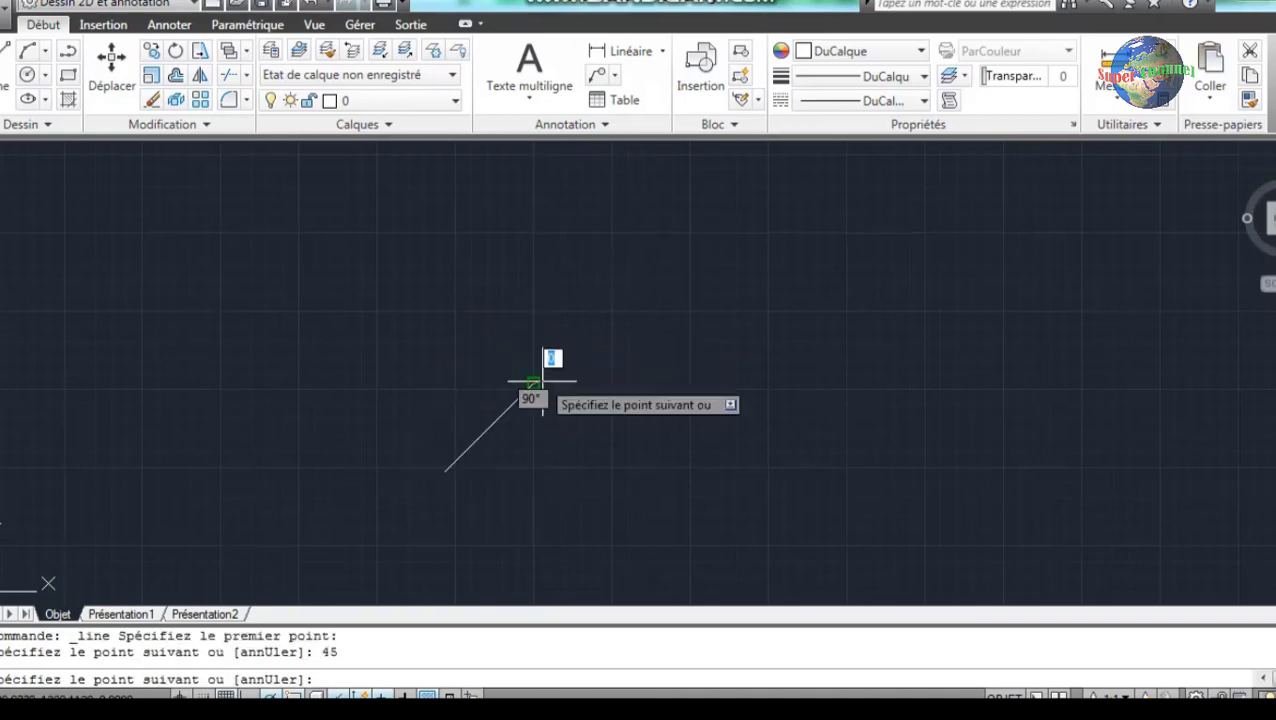
Add the 250-long side to the line chain.
{"action": "scroll", "coordinate": [573, 439], "scroll_direction": "up", "scroll_amount": 3}
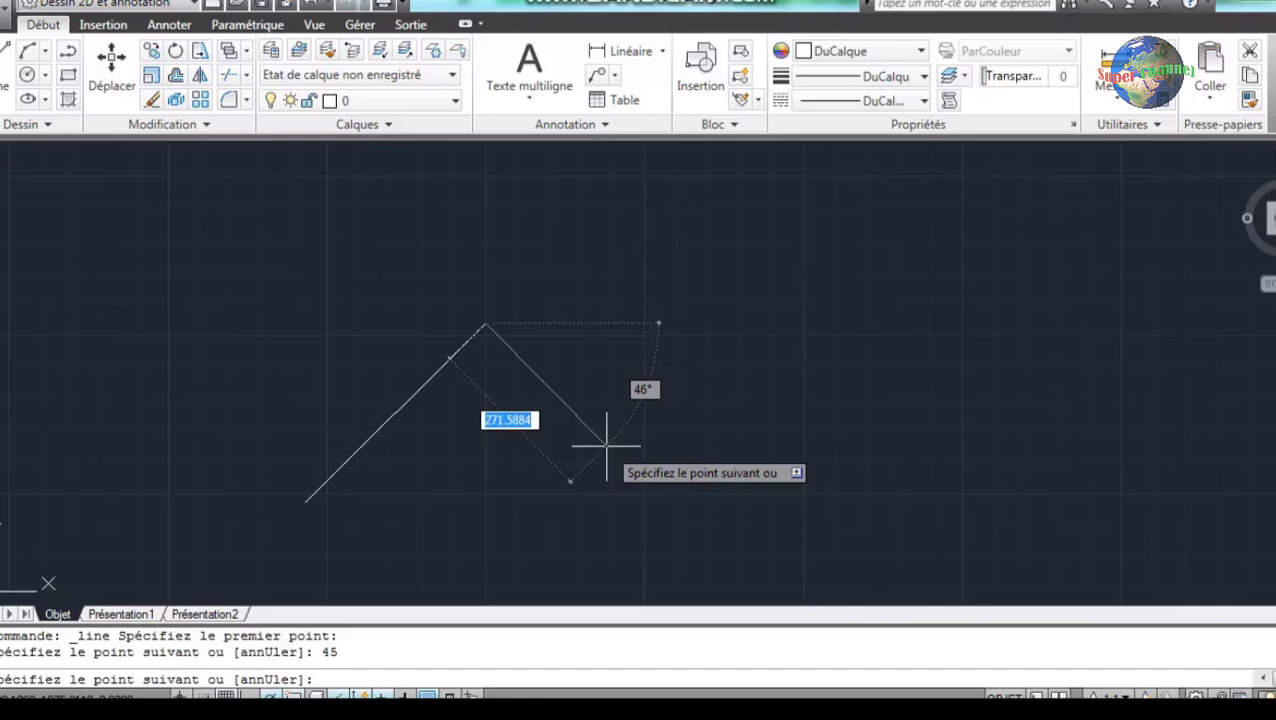
{"action": "type", "text": "250"}
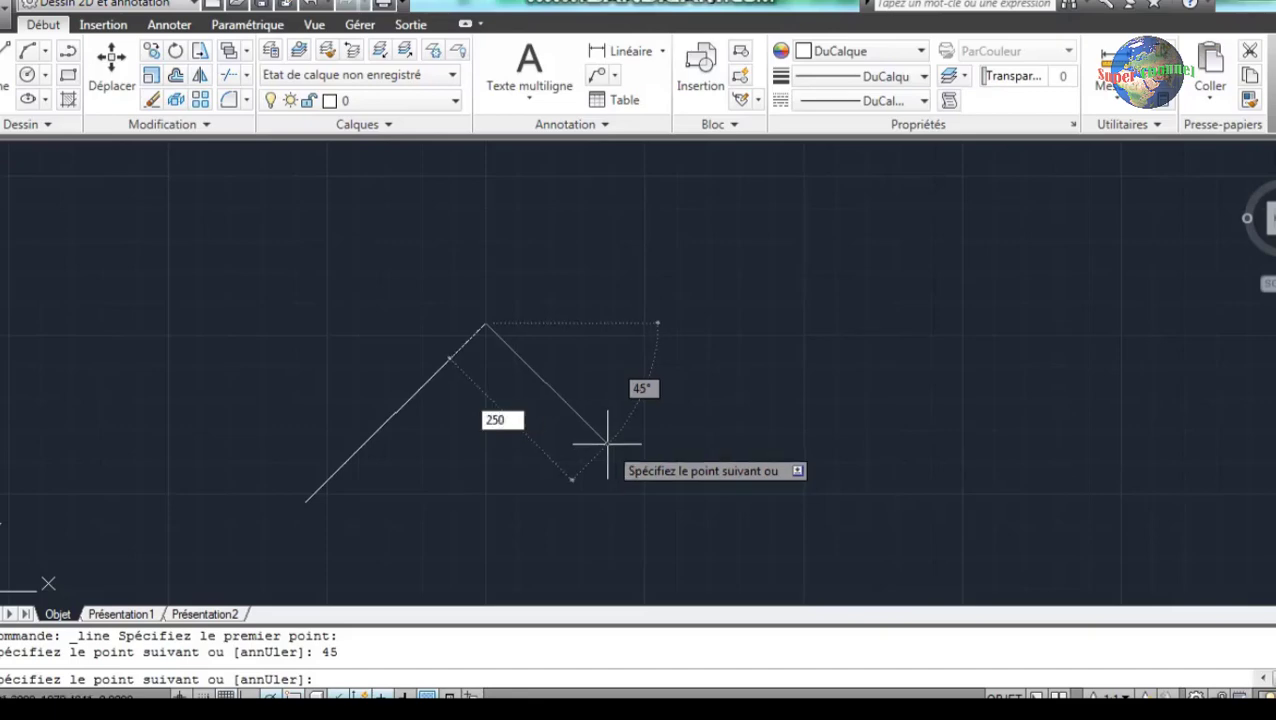
{"action": "key", "text": "Tab"}
{"action": "type", "text": "45"}
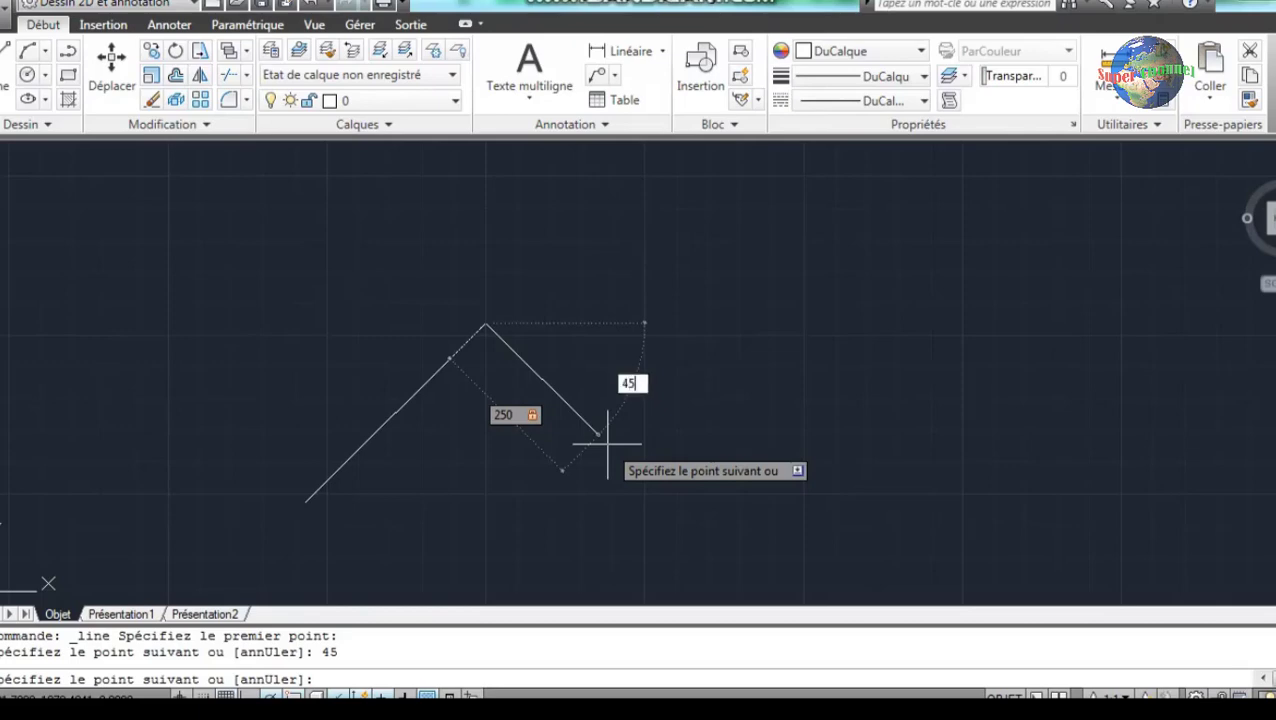
{"action": "key", "text": "Return"}
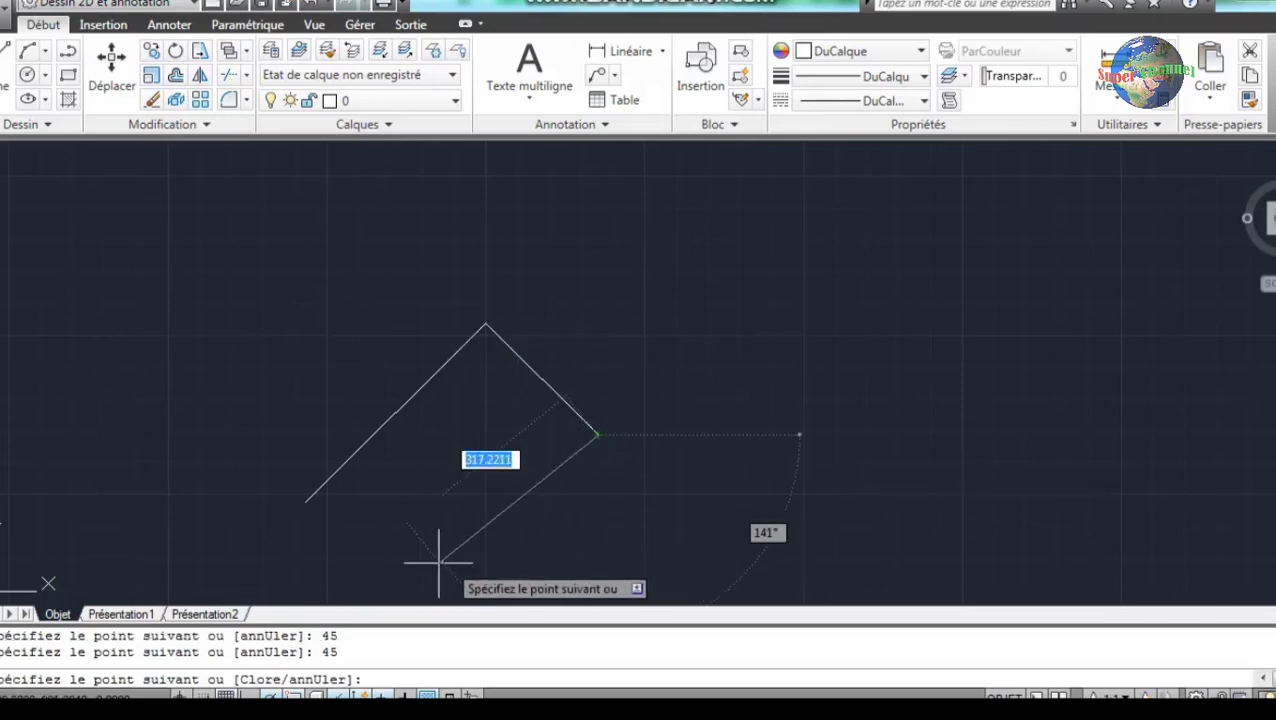
{"action": "middle_click_drag", "start_coordinate": [438, 563], "coordinate": [532, 453]}
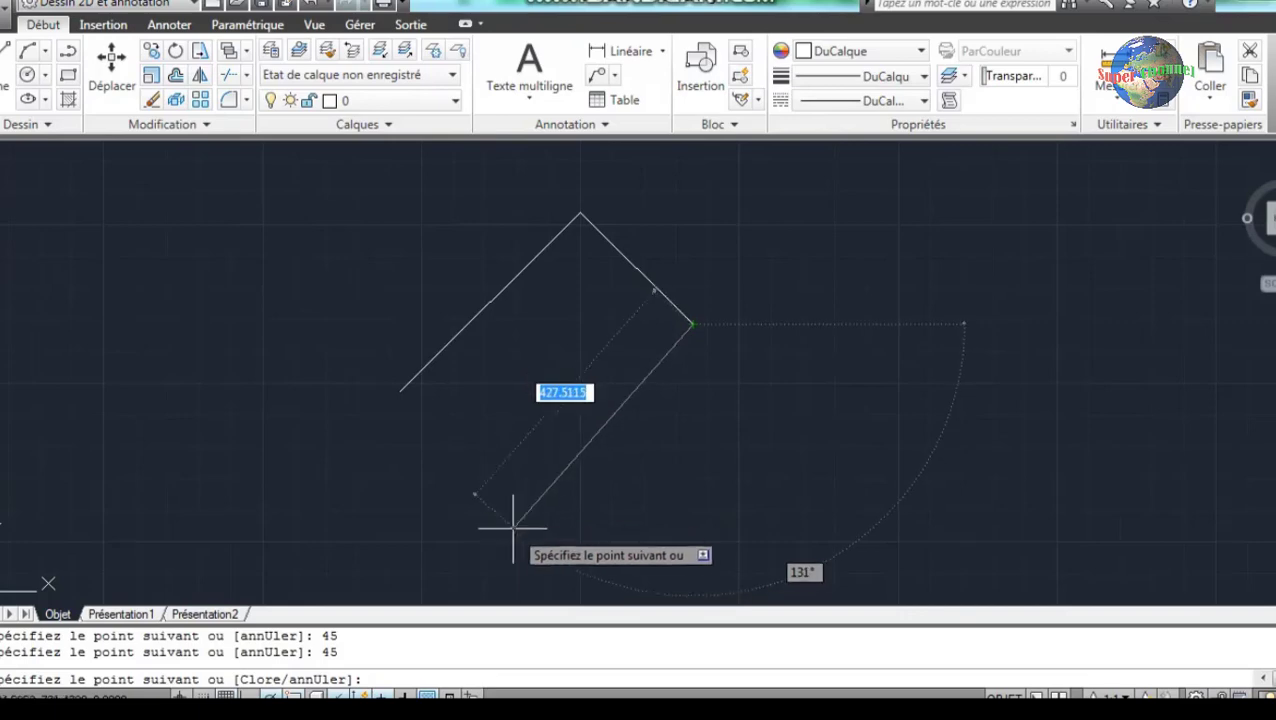
Add a 400-long side at 135° and close the shape at its starting corner.
{"action": "type", "text": "400"}
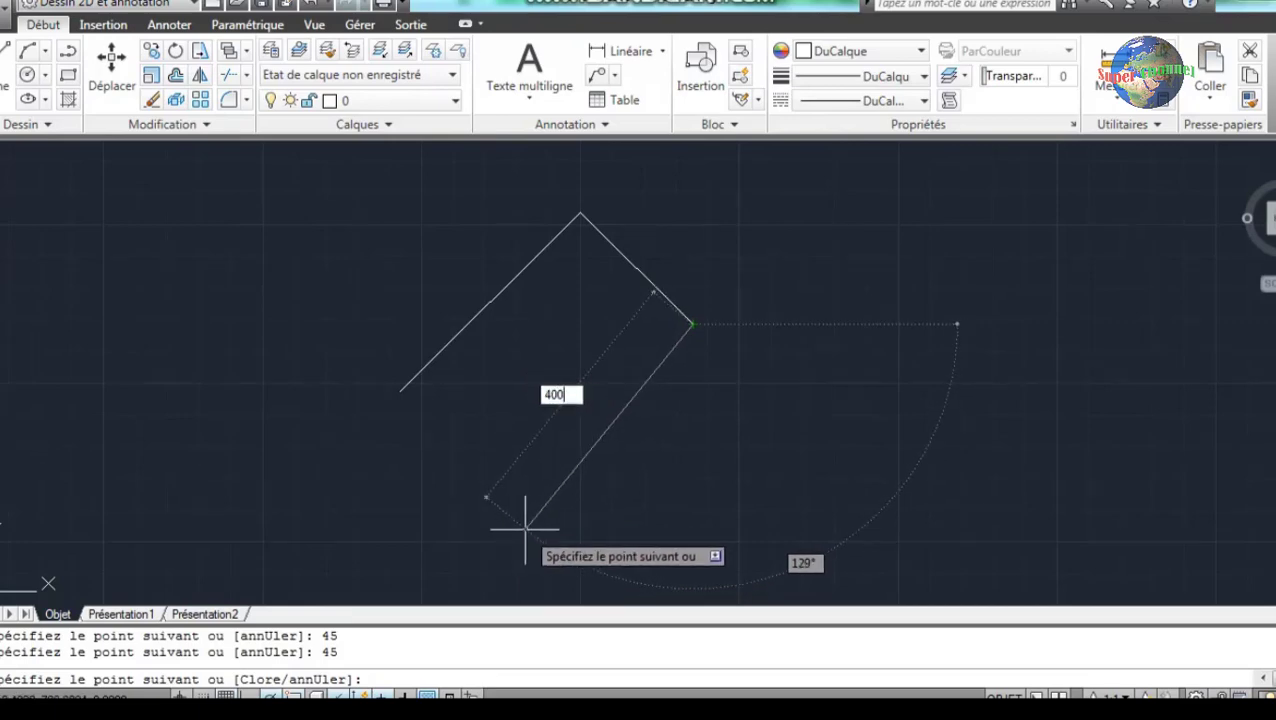
{"action": "key", "text": "Tab"}
{"action": "type", "text": "13"}
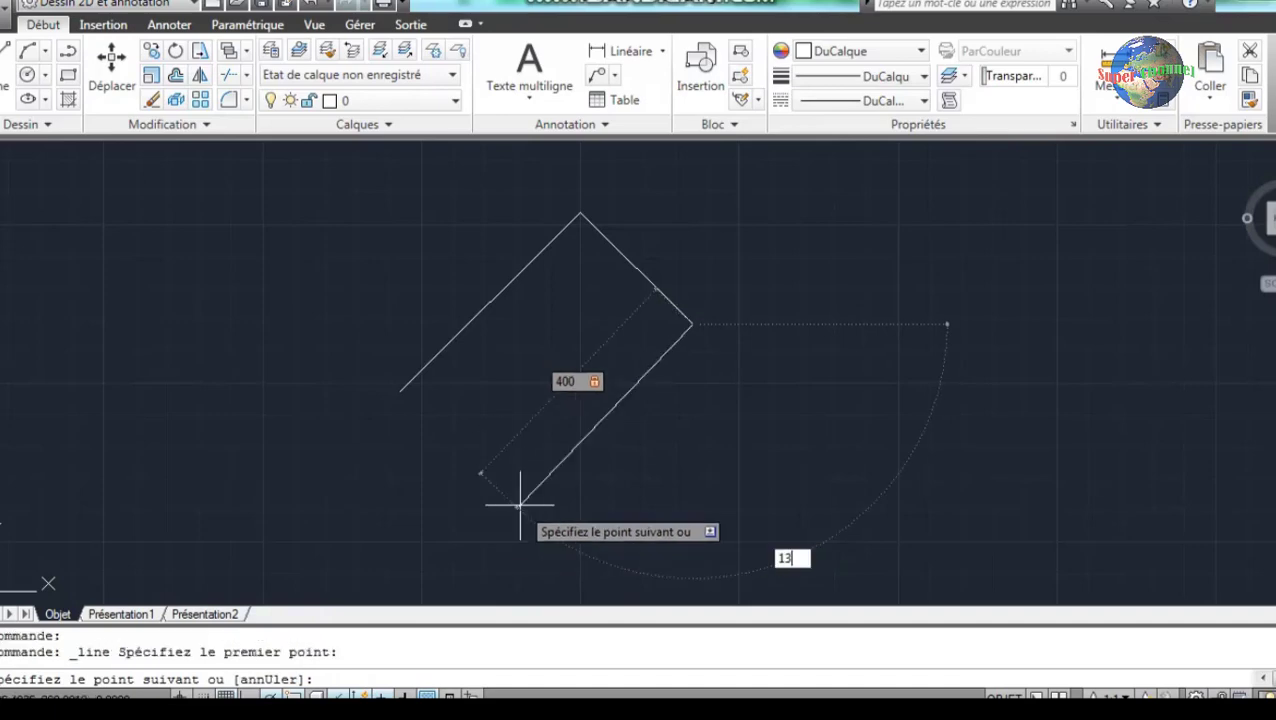
{"action": "key", "text": "Return"}
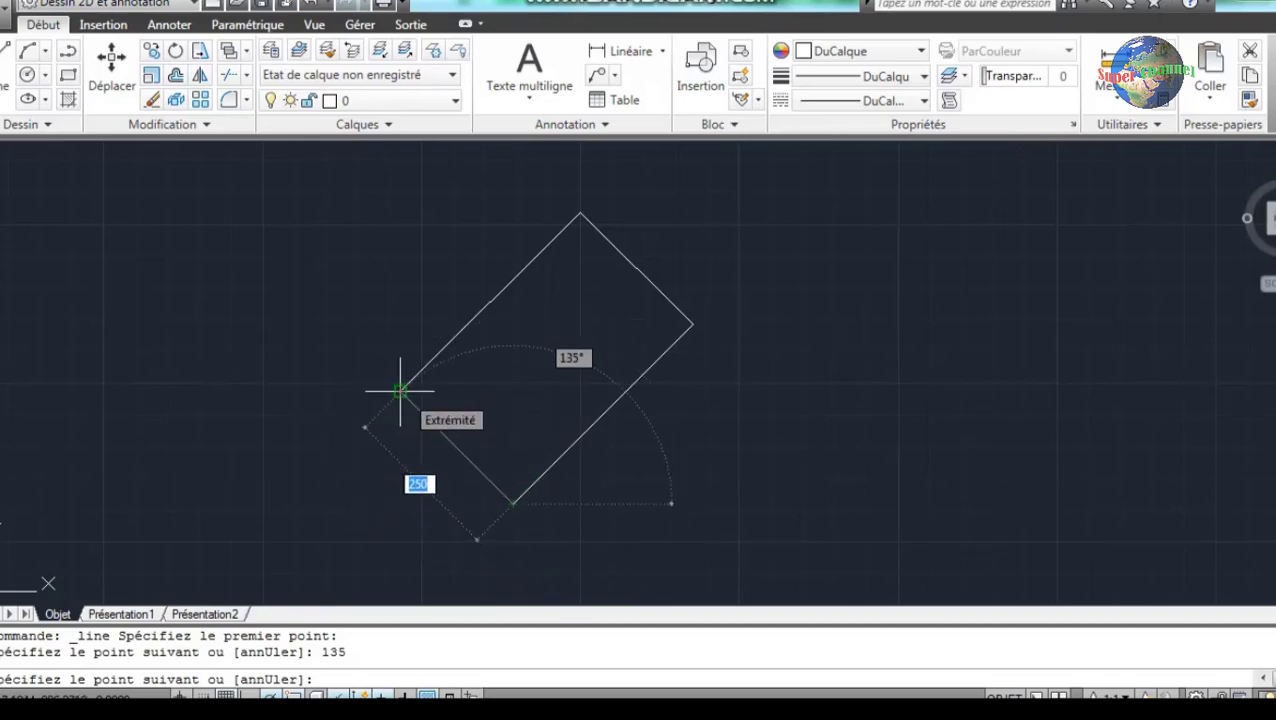
{"action": "left_click", "coordinate": [400, 391]}
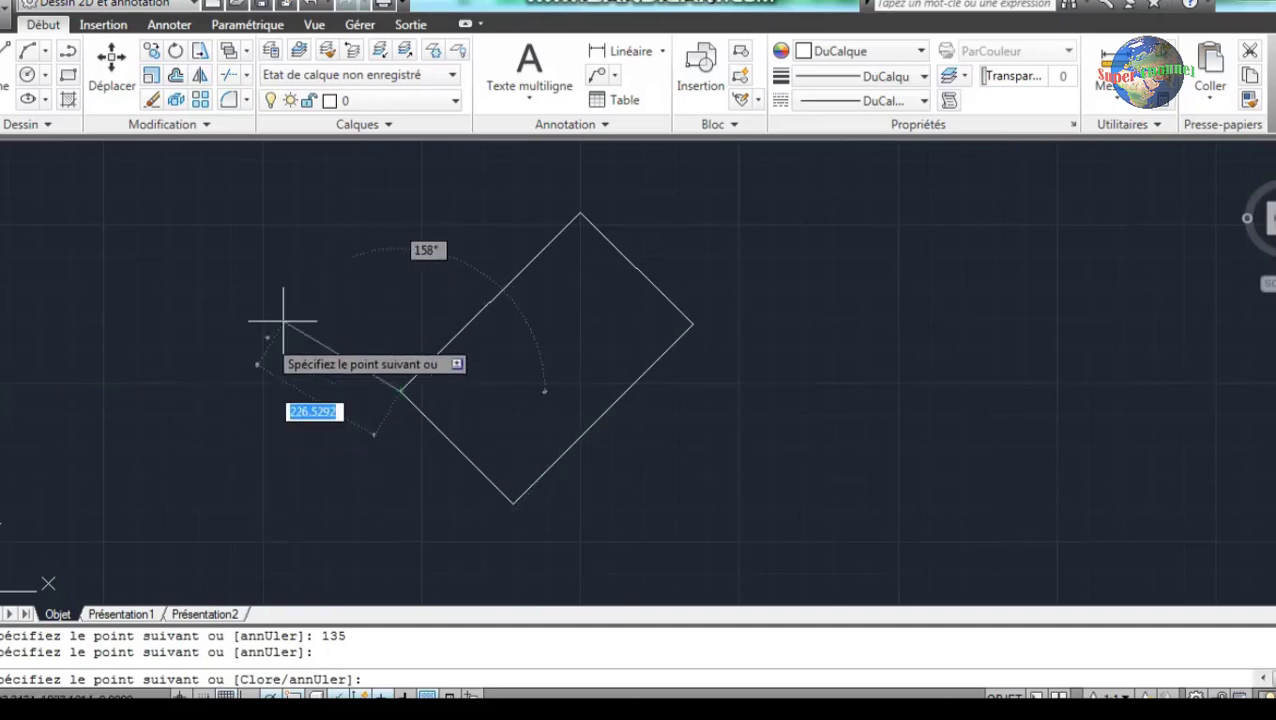
{"action": "key", "text": "Escape"}
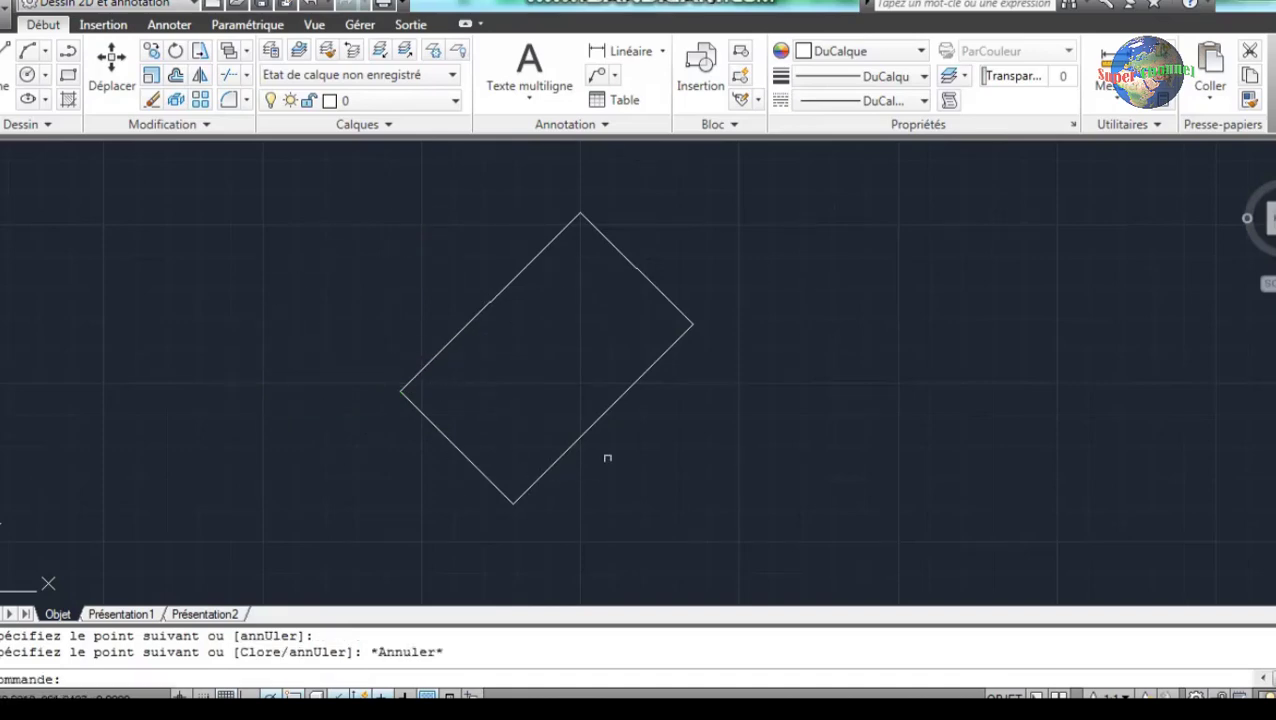
{"action": "mouse_move", "coordinate": [517, 393]}
{"action": "middle_mouse_down"}
{"action": "mouse_move", "coordinate": [542, 443]}
{"action": "mouse_move", "coordinate": [540, 396]}
{"action": "middle_mouse_up"}
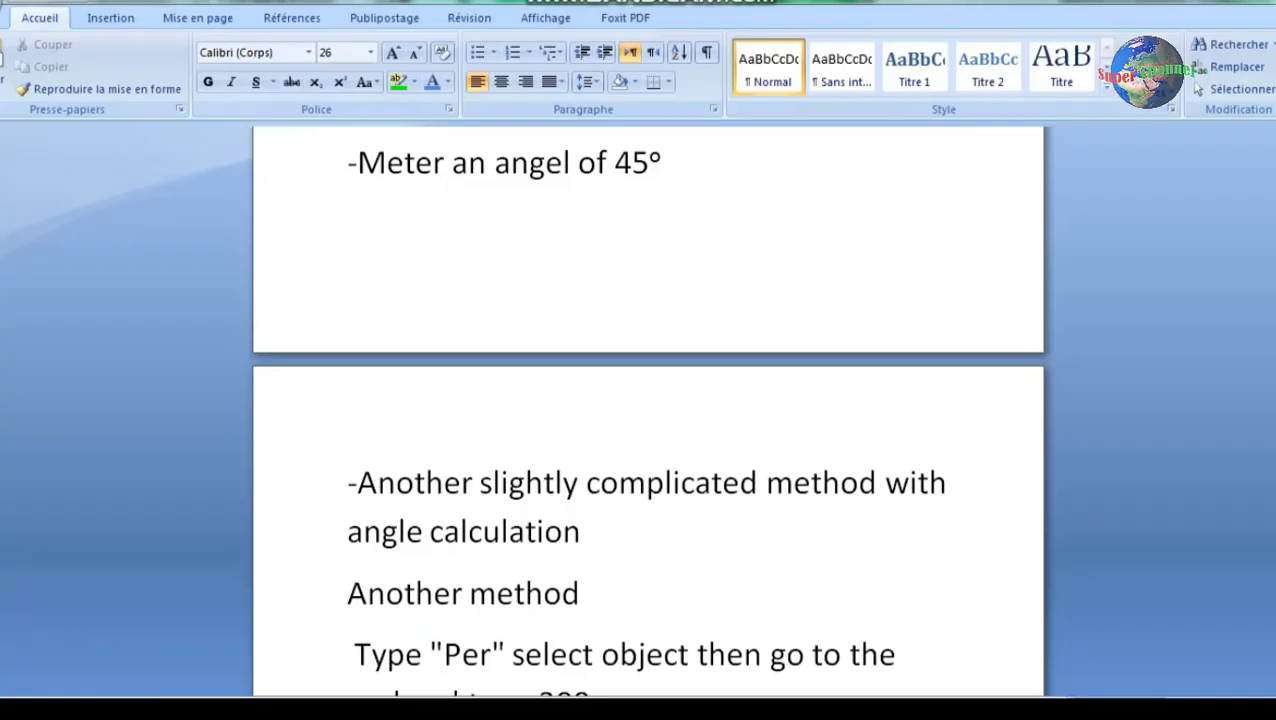
Make 'Another method' a bold centred heading with an empty line below it.
{"action": "scroll", "coordinate": [648, 450], "scroll_direction": "down", "scroll_amount": 1}
{"action": "left_click_drag", "start_coordinate": [347, 544], "coordinate": [600, 548]}
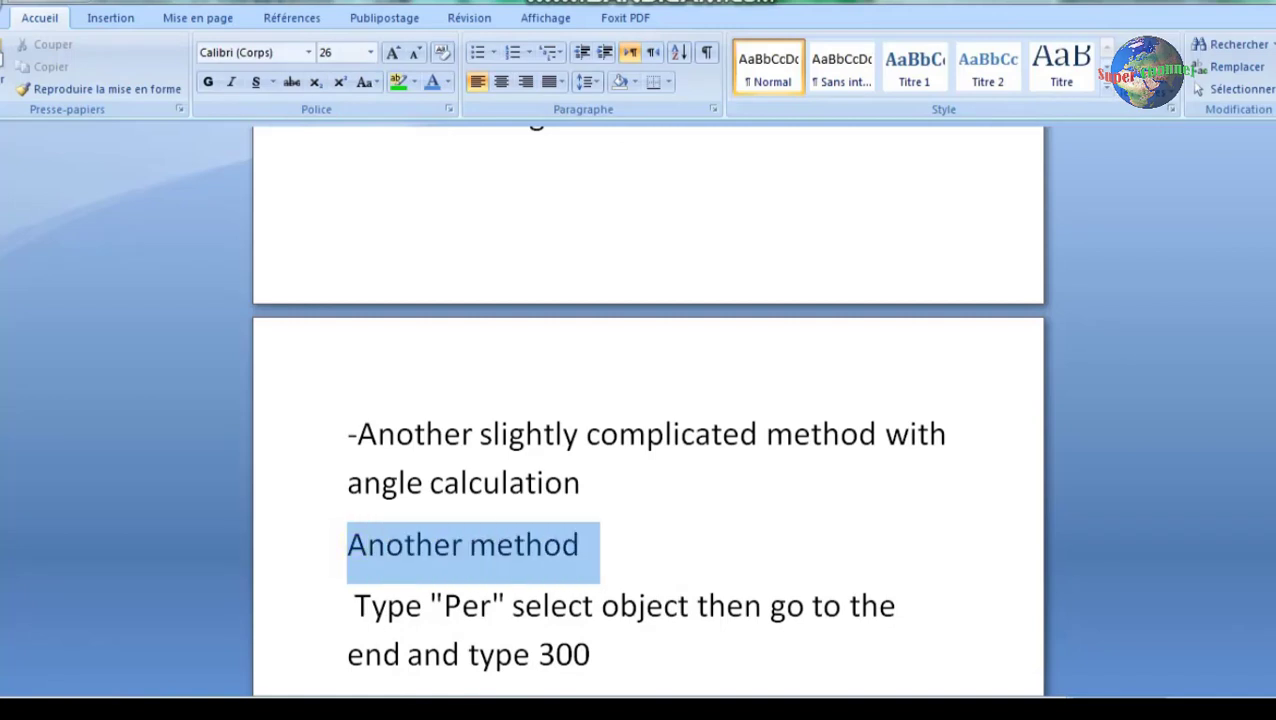
{"action": "left_click", "coordinate": [544, 548]}
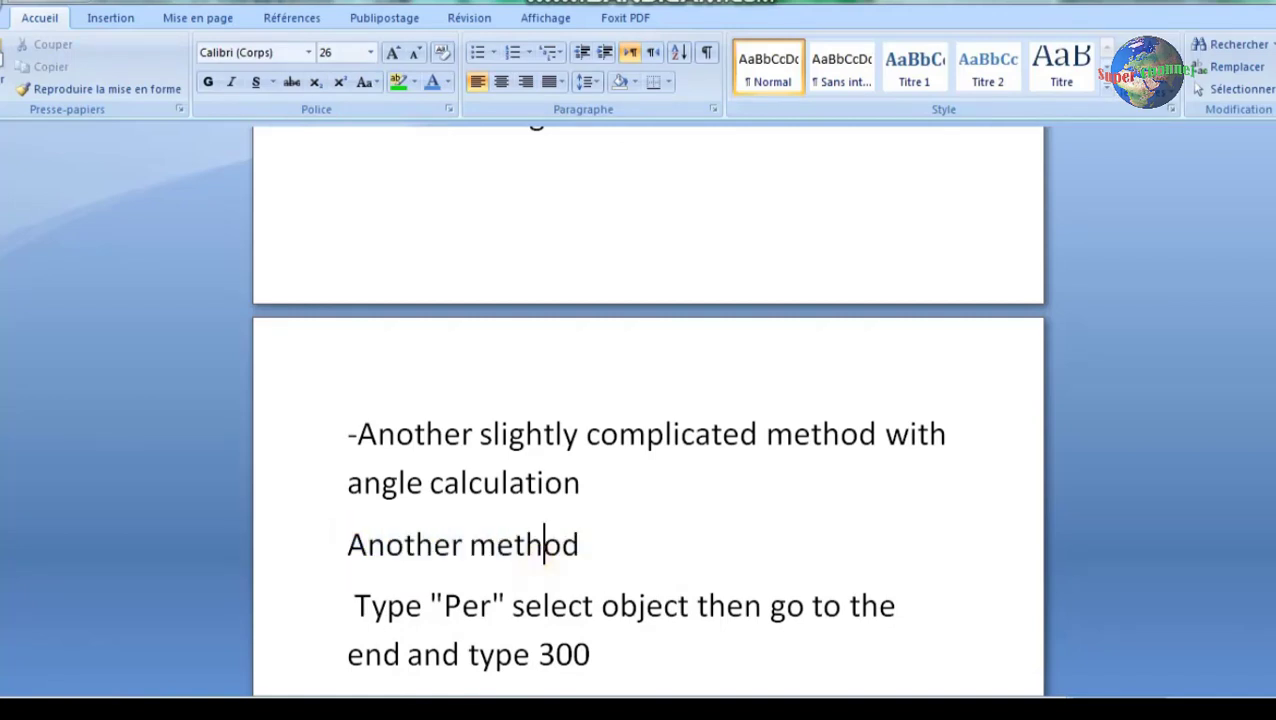
{"action": "left_click_drag", "start_coordinate": [347, 544], "coordinate": [600, 548]}
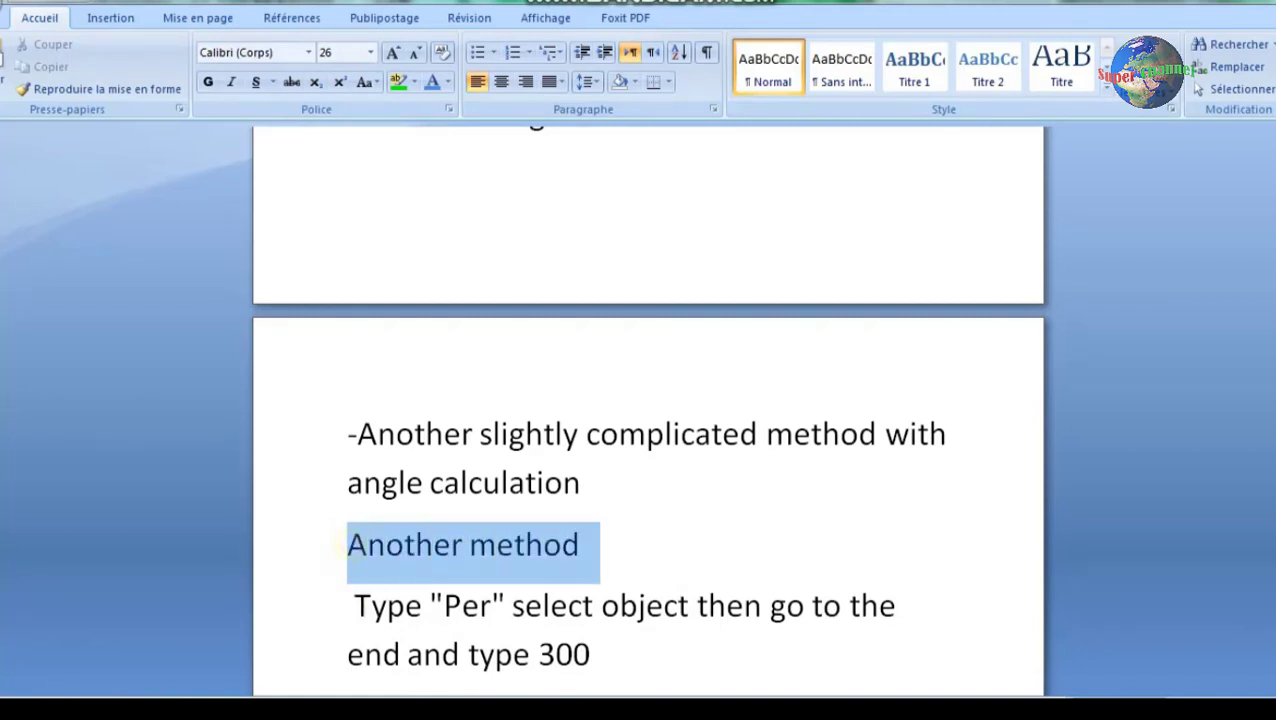
{"action": "left_click", "coordinate": [501, 82]}
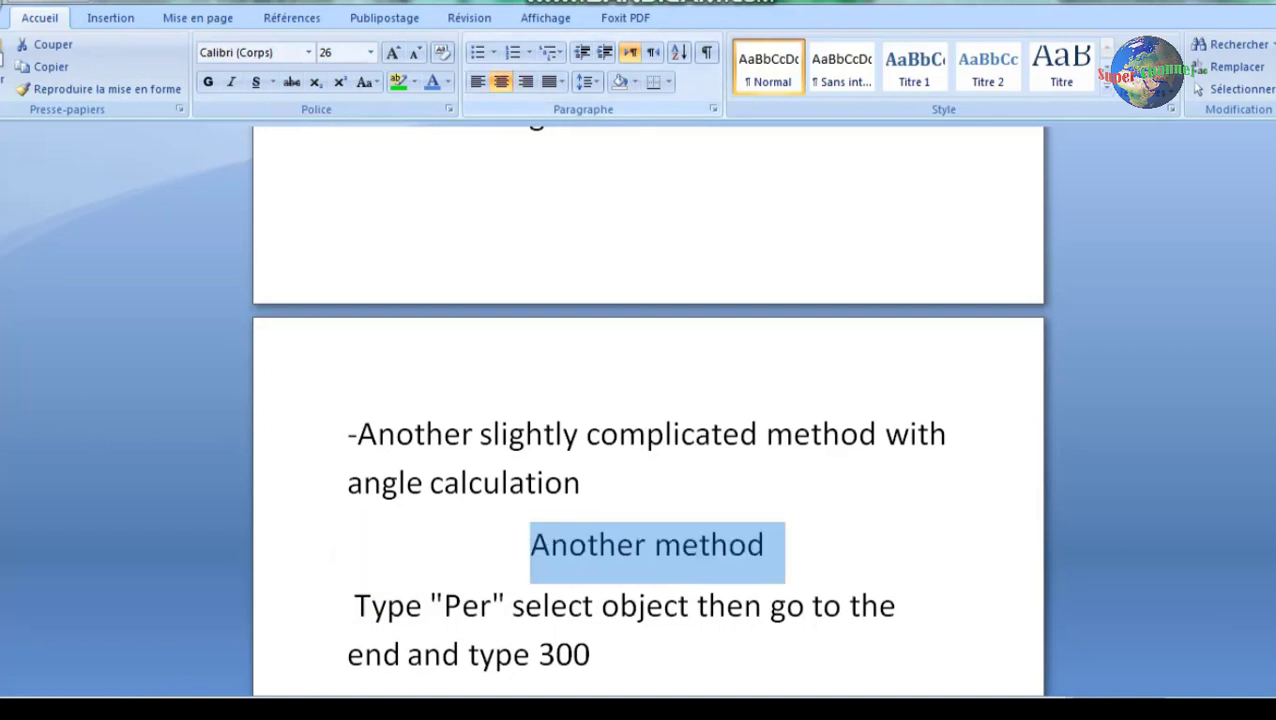
{"action": "left_click", "coordinate": [208, 82]}
{"action": "scroll", "coordinate": [648, 500], "scroll_direction": "down", "scroll_amount": 1}
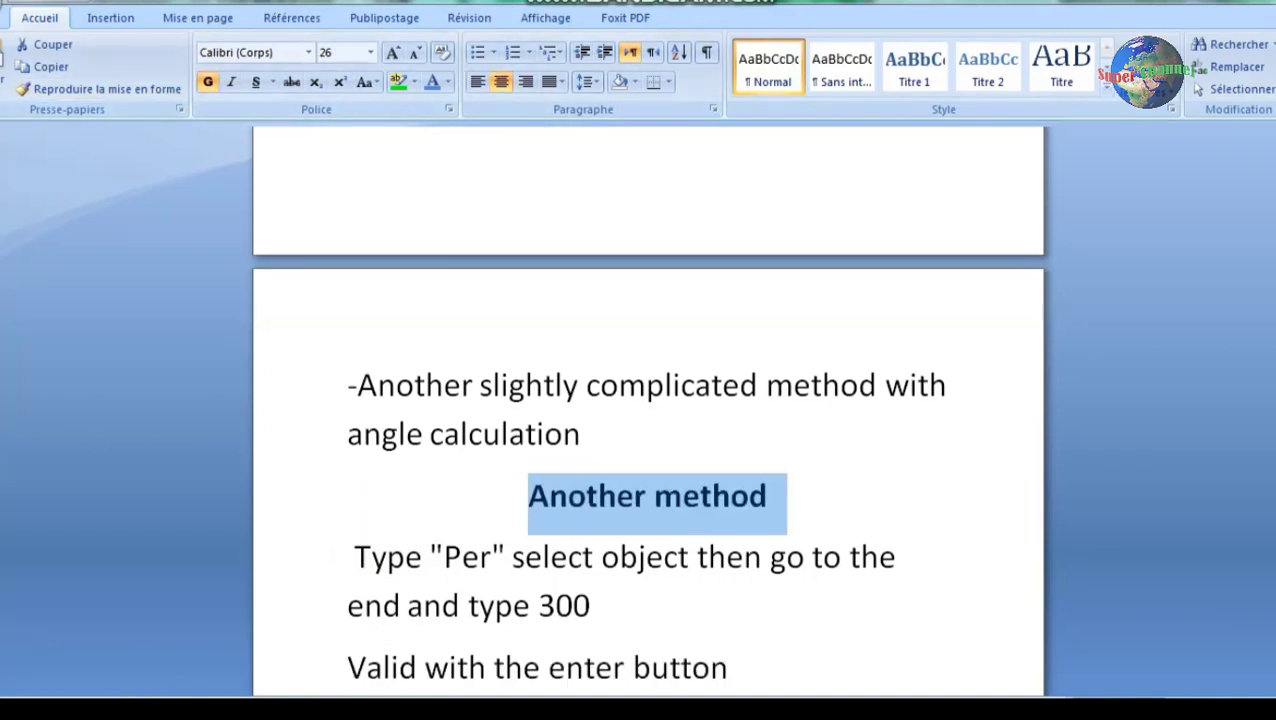
{"action": "left_click", "coordinate": [810, 491]}
{"action": "key", "text": "Return"}
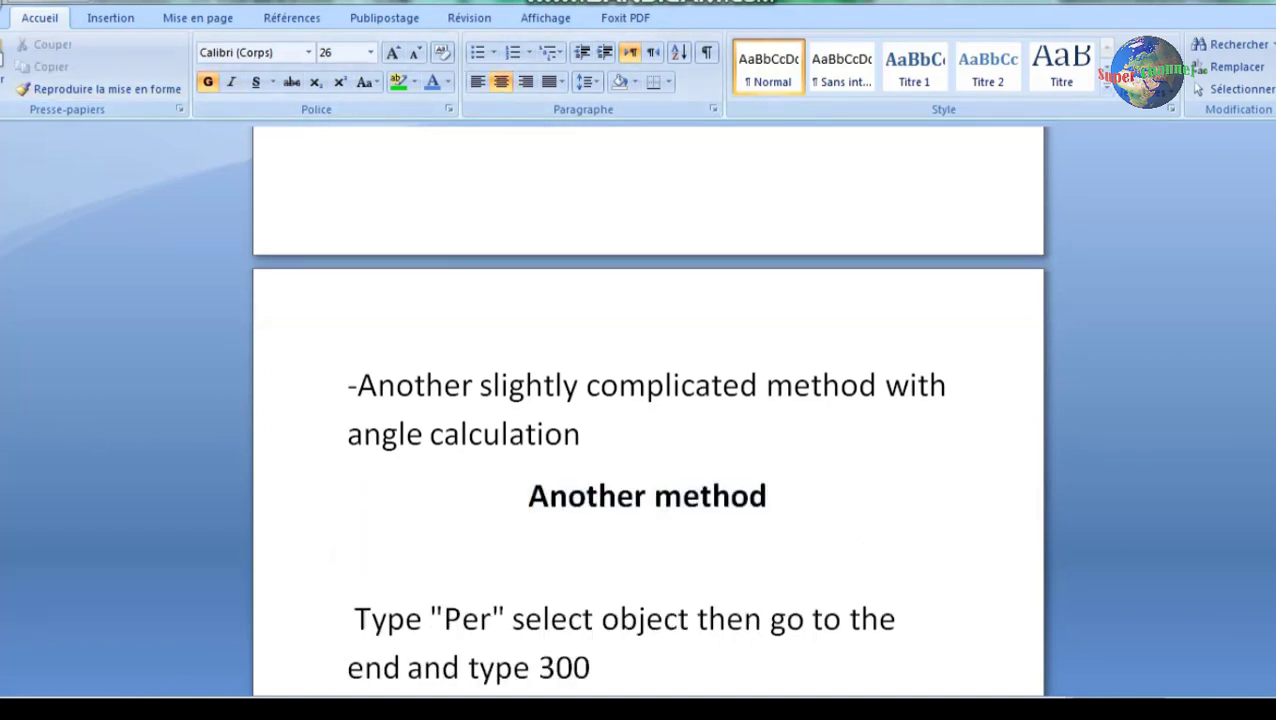
Highlight parts of the 'Type Per, select object' instruction.
{"action": "scroll", "coordinate": [648, 426], "scroll_direction": "down", "scroll_amount": 2}
{"action": "scroll", "coordinate": [648, 426], "scroll_direction": "down", "scroll_amount": 1}
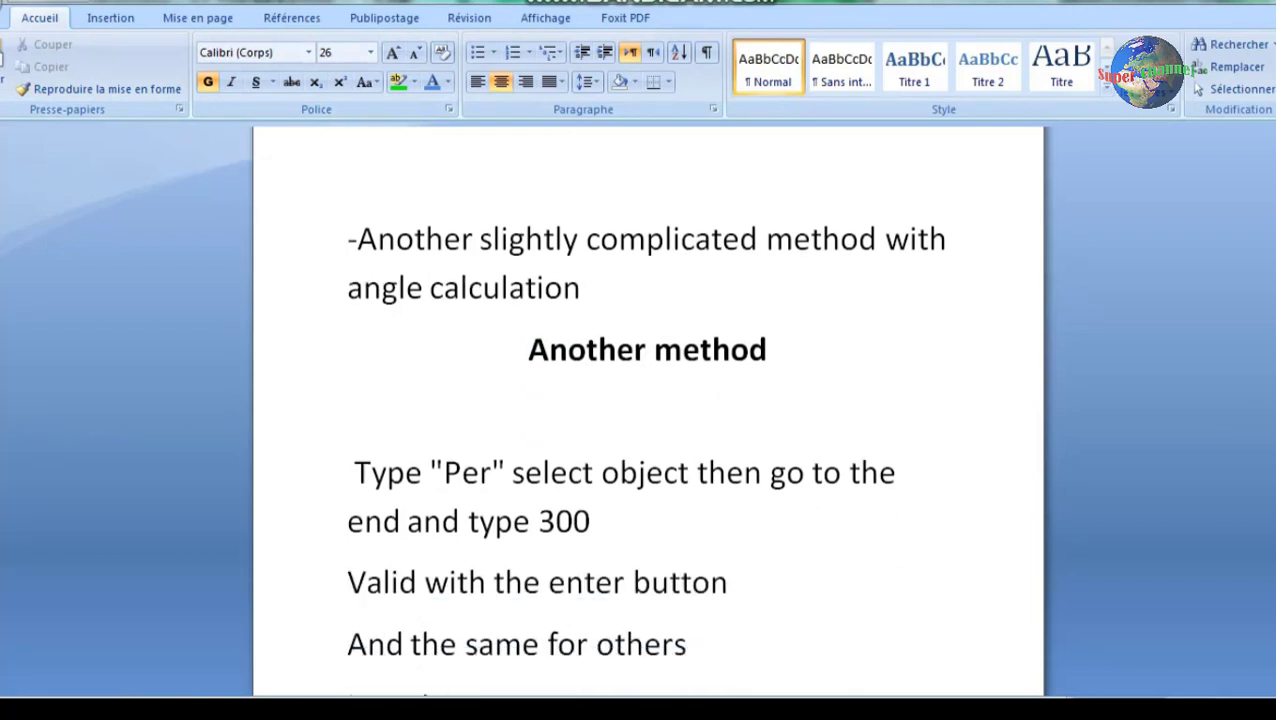
{"action": "left_click_drag", "start_coordinate": [354, 472], "coordinate": [406, 472]}
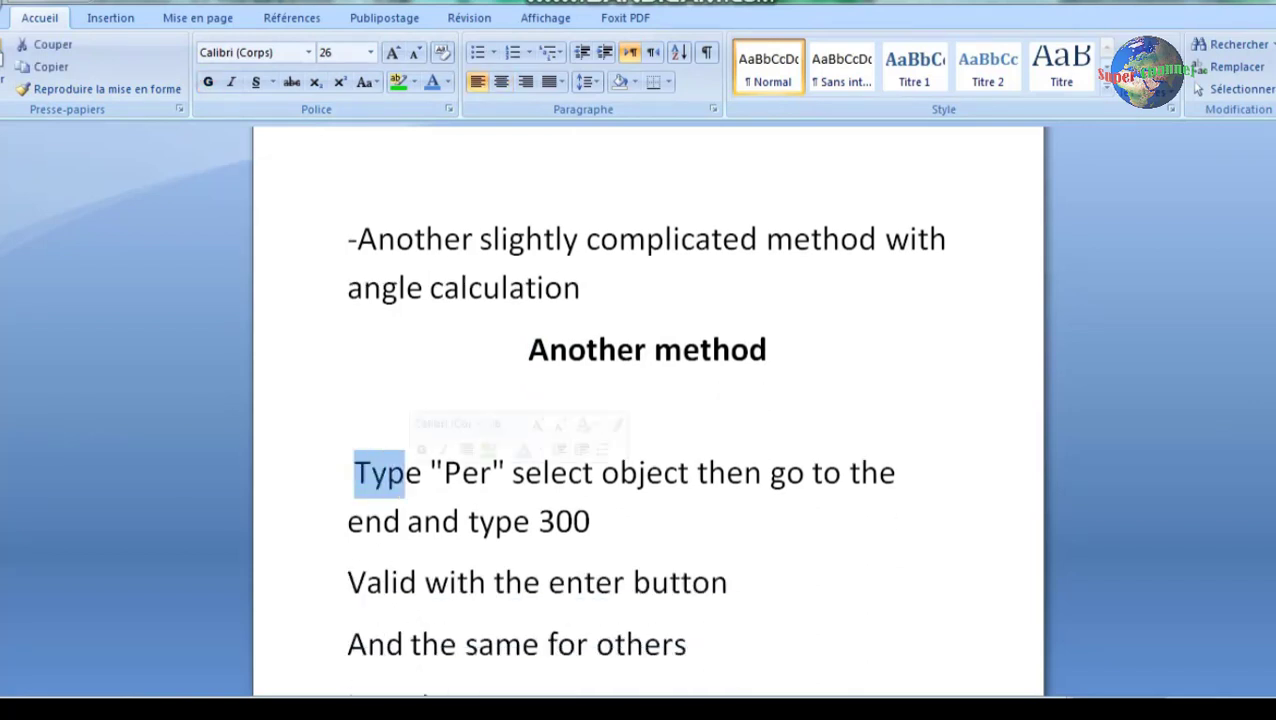
{"action": "mouse_move", "coordinate": [492, 472]}
{"action": "left_mouse_down"}
{"action": "mouse_move", "coordinate": [444, 472]}
{"action": "mouse_move", "coordinate": [696, 472]}
{"action": "left_mouse_up"}
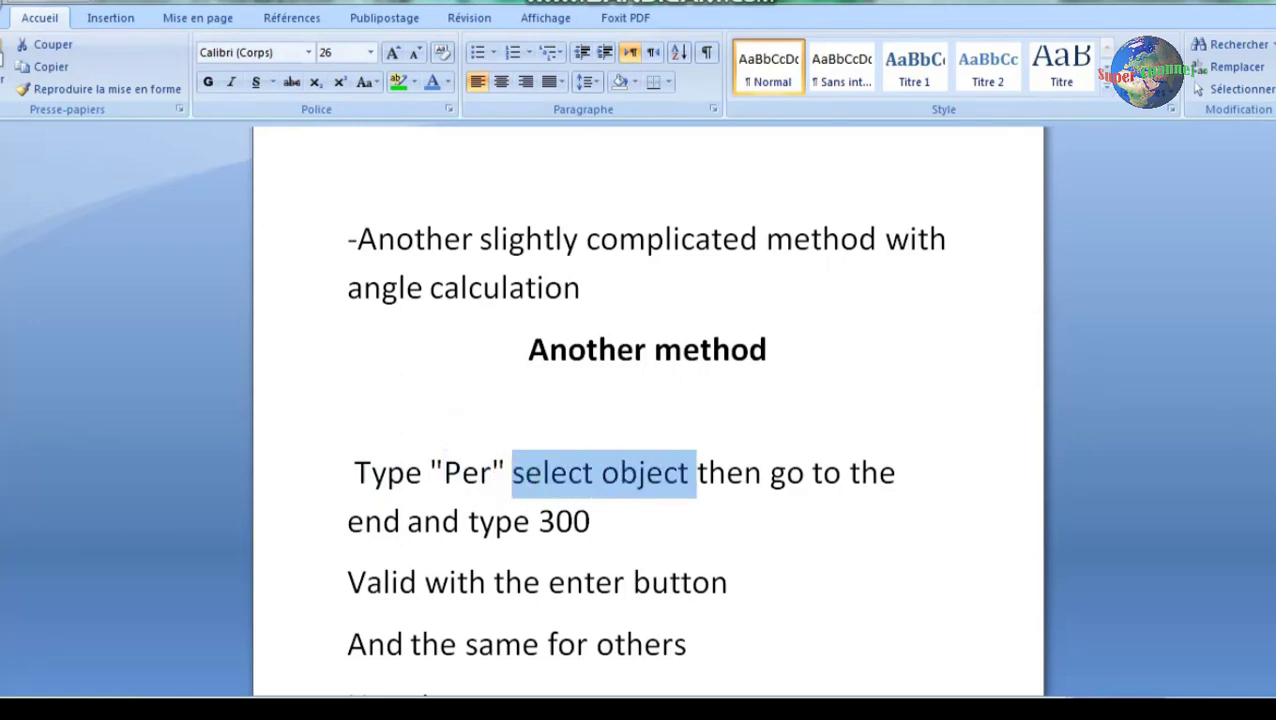
{"action": "left_click", "coordinate": [708, 472]}
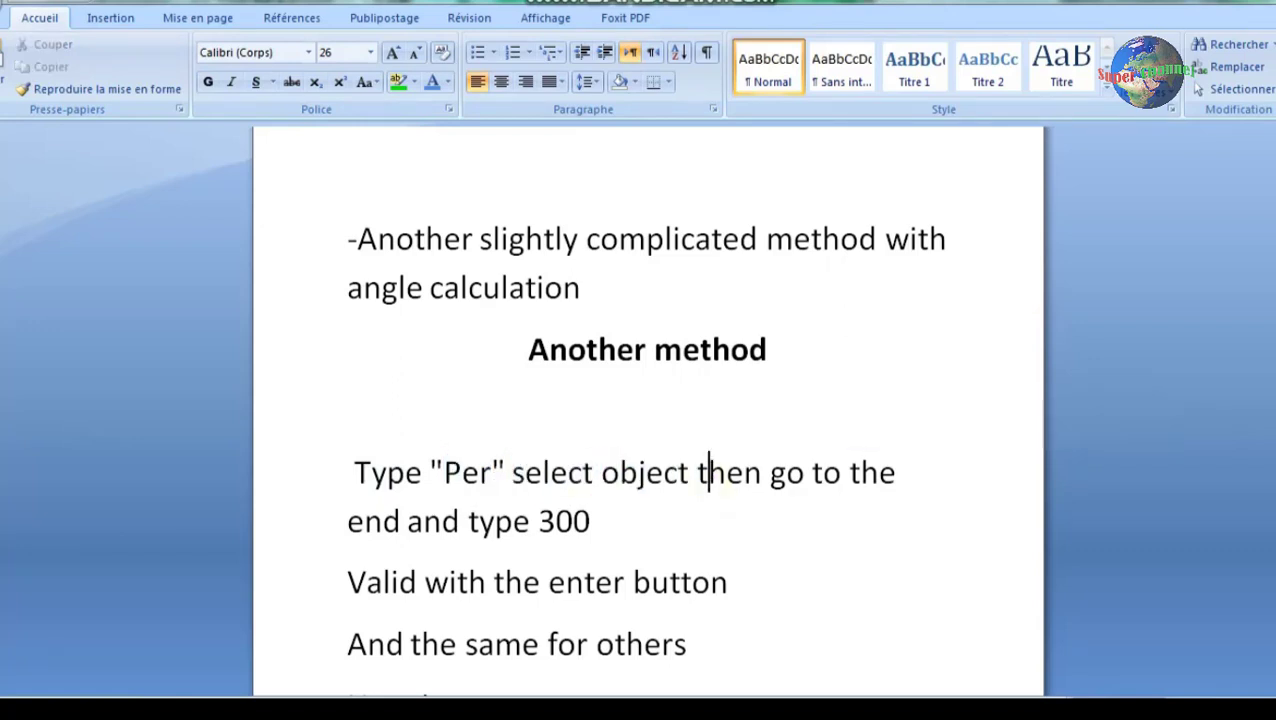
{"action": "left_click_drag", "start_coordinate": [697, 472], "coordinate": [903, 472]}
{"action": "left_click", "coordinate": [823, 472]}
Change 300 to 250 in the 'end and type' line and add a full stop.
{"action": "left_click", "coordinate": [347, 521]}
{"action": "left_click_drag", "start_coordinate": [347, 521], "coordinate": [590, 521]}
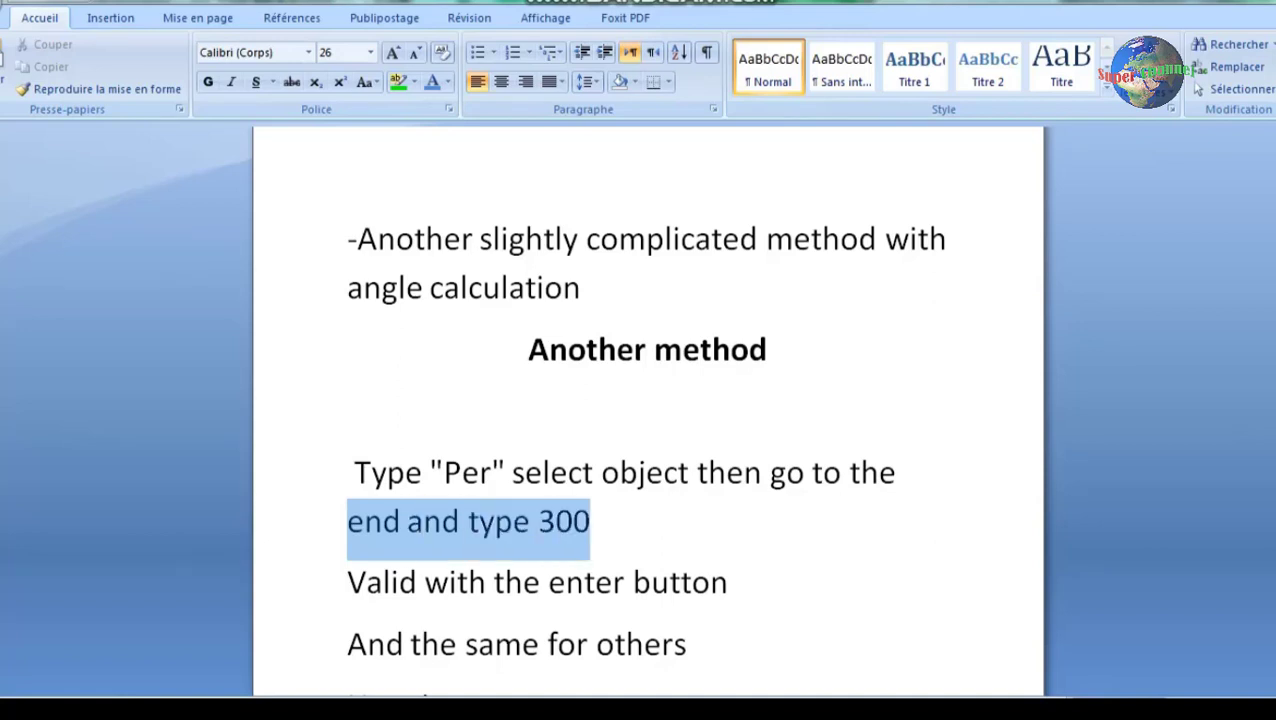
{"action": "left_click", "coordinate": [556, 521]}
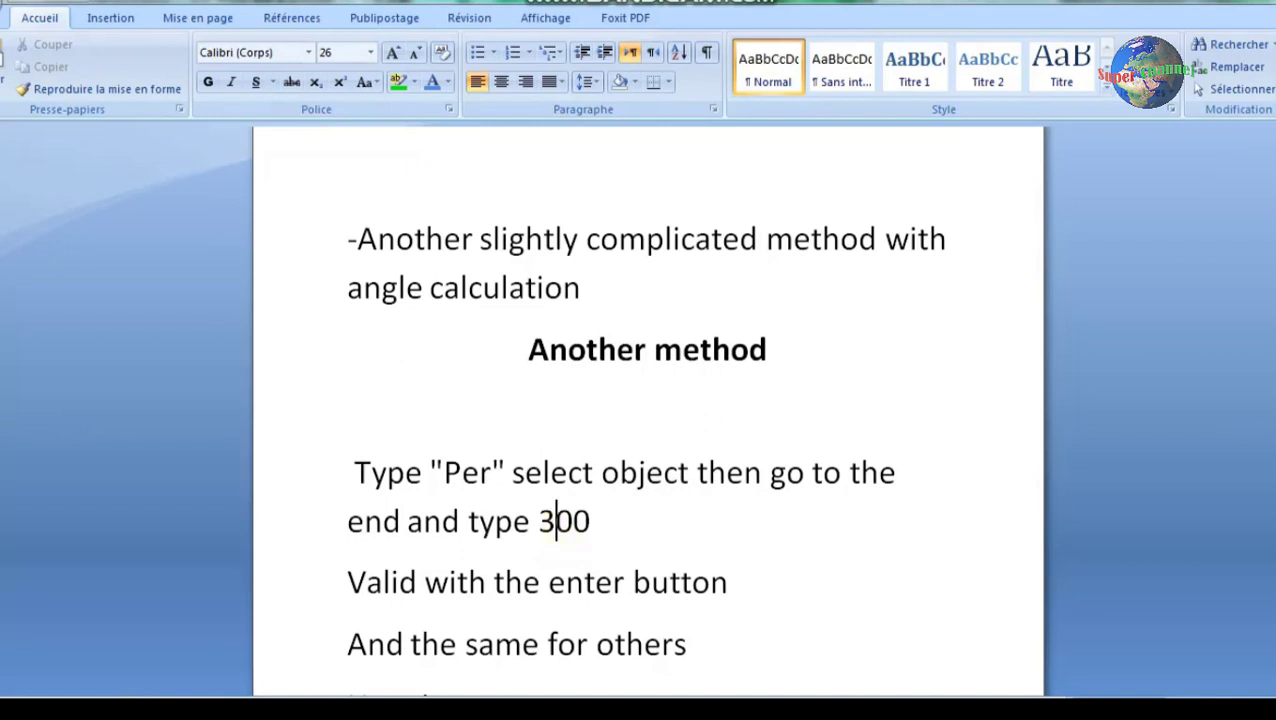
{"action": "left_click_drag", "start_coordinate": [578, 521], "coordinate": [538, 521]}
{"action": "type", "text": "2"}
{"action": "type", "text": "50"}
{"action": "key", "text": "Delete"}
{"action": "key", "text": "Right"}
{"action": "type", "text": "."}
Type '400x250mm' on the empty line under the heading.
{"action": "scroll", "coordinate": [644, 421], "scroll_direction": "down", "scroll_amount": 1}
{"action": "scroll", "coordinate": [644, 421], "scroll_direction": "down", "scroll_amount": 1}
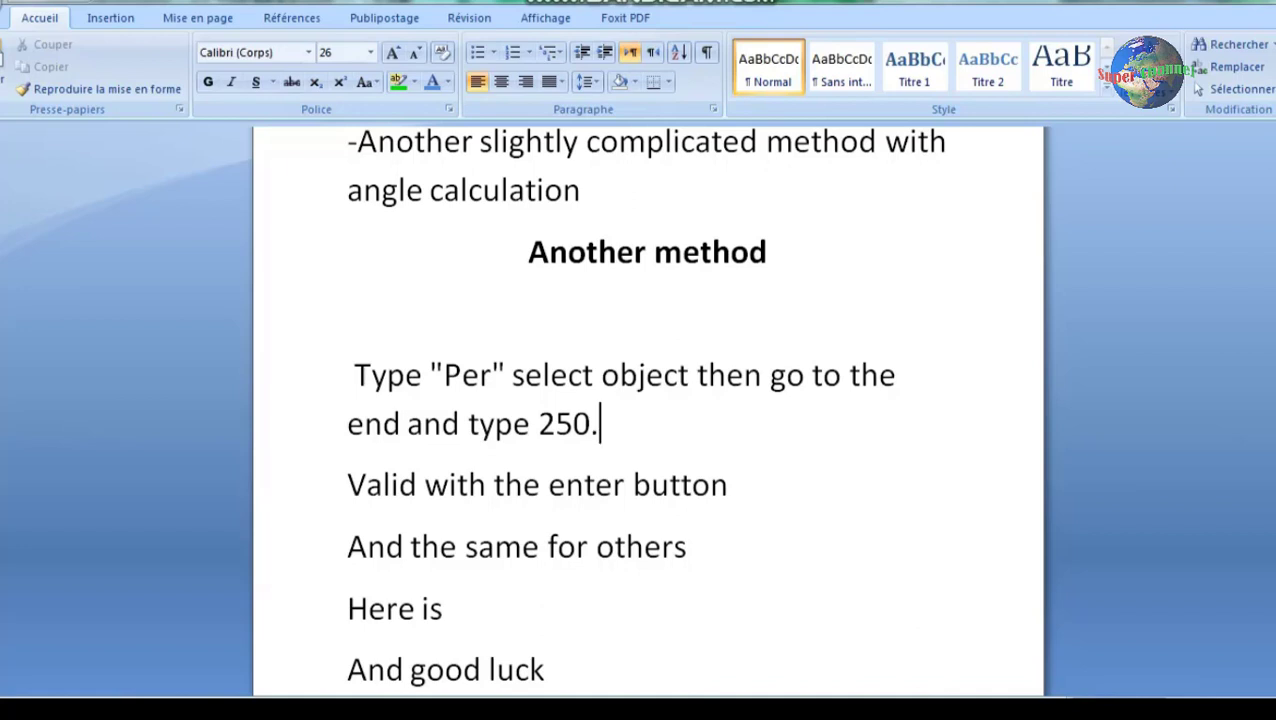
{"action": "left_click", "coordinate": [381, 326]}
{"action": "type", "text": "400"}
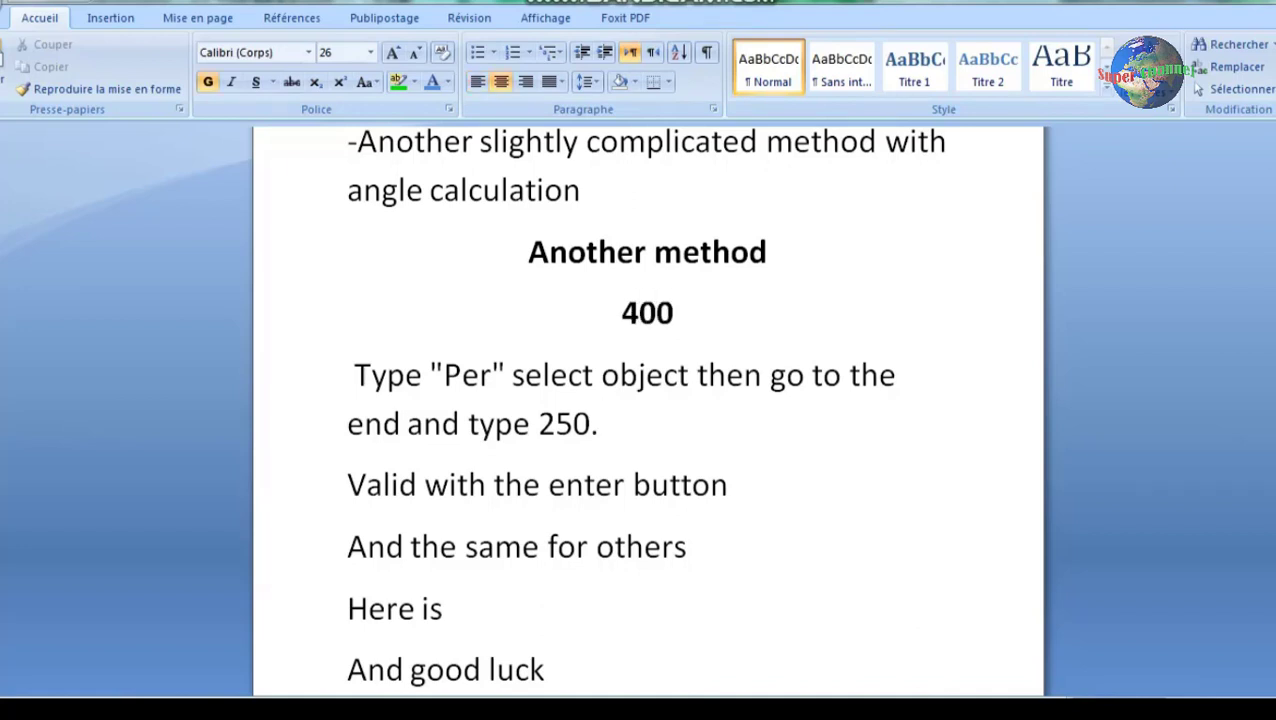
{"action": "type", "text": "x"}
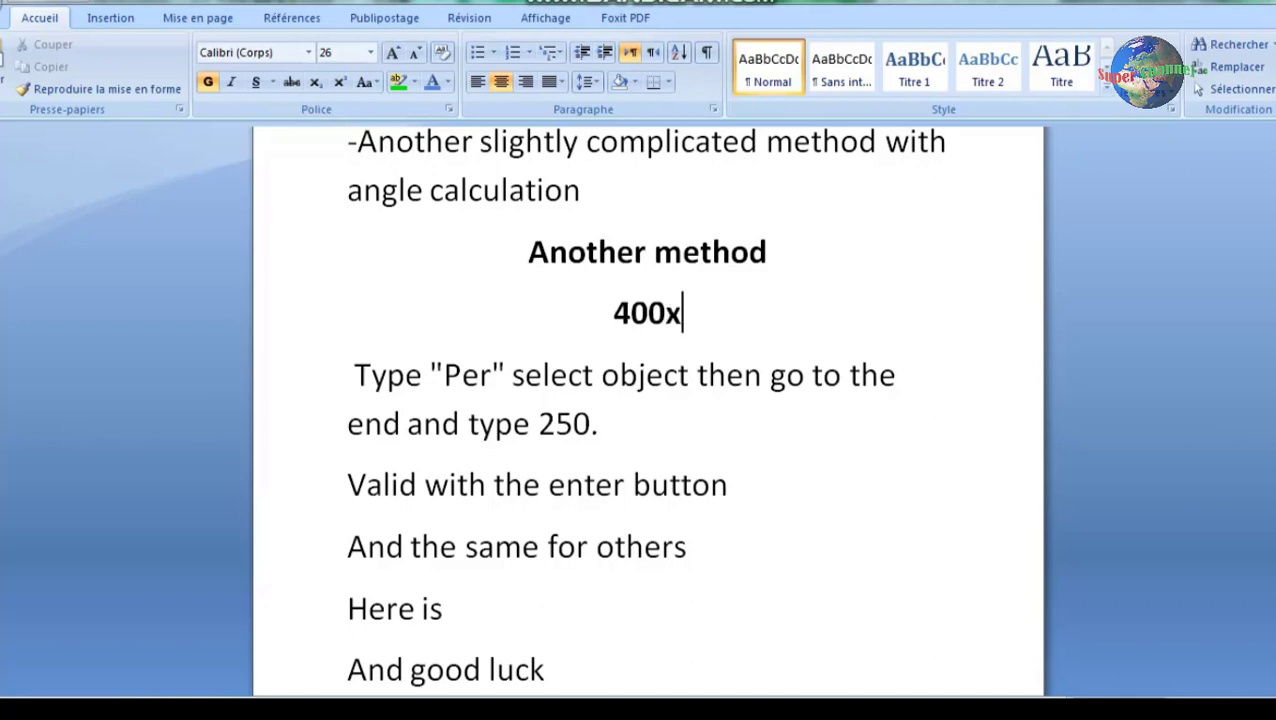
{"action": "type", "text": "2500"}
{"action": "key", "text": "BackSpace"}
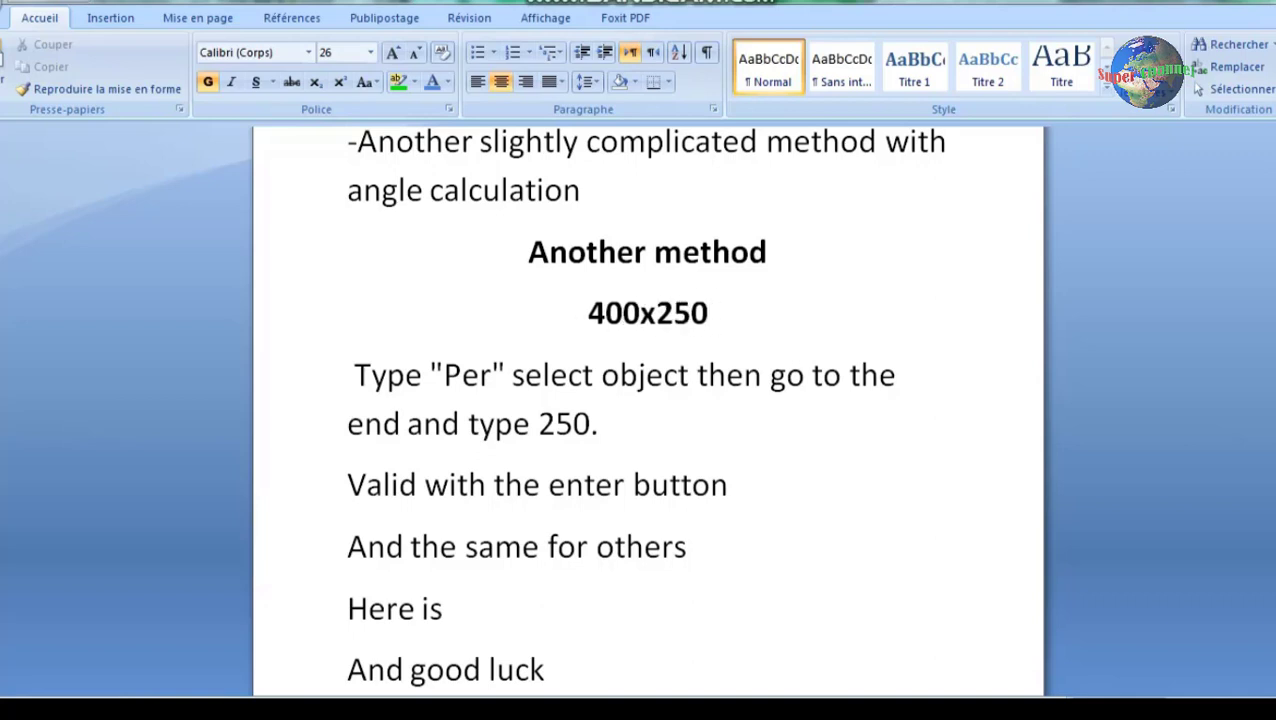
{"action": "type", "text": "m"}
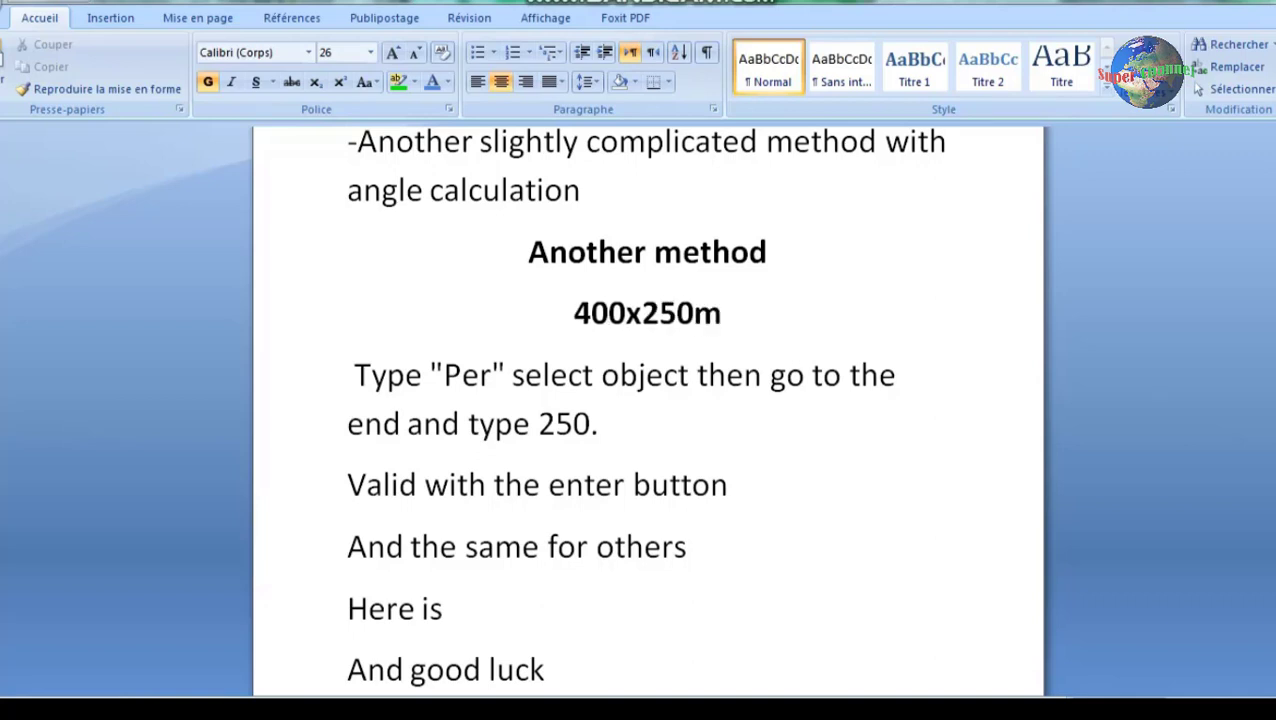
{"action": "type", "text": "m"}
{"action": "left_click", "coordinate": [498, 450]}
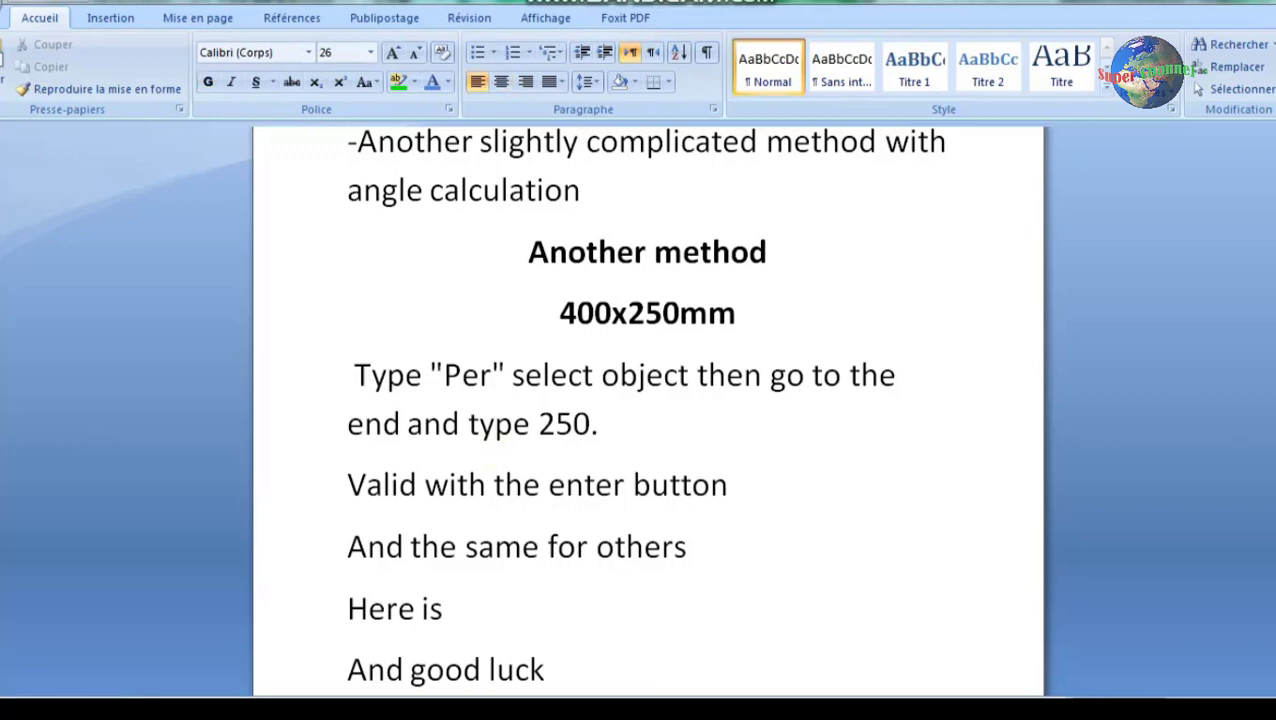
{"action": "type", "text": "Line 400"}
Erase the old diagonal line in AutoCAD.
{"action": "left_click", "coordinate": [430, 640]}
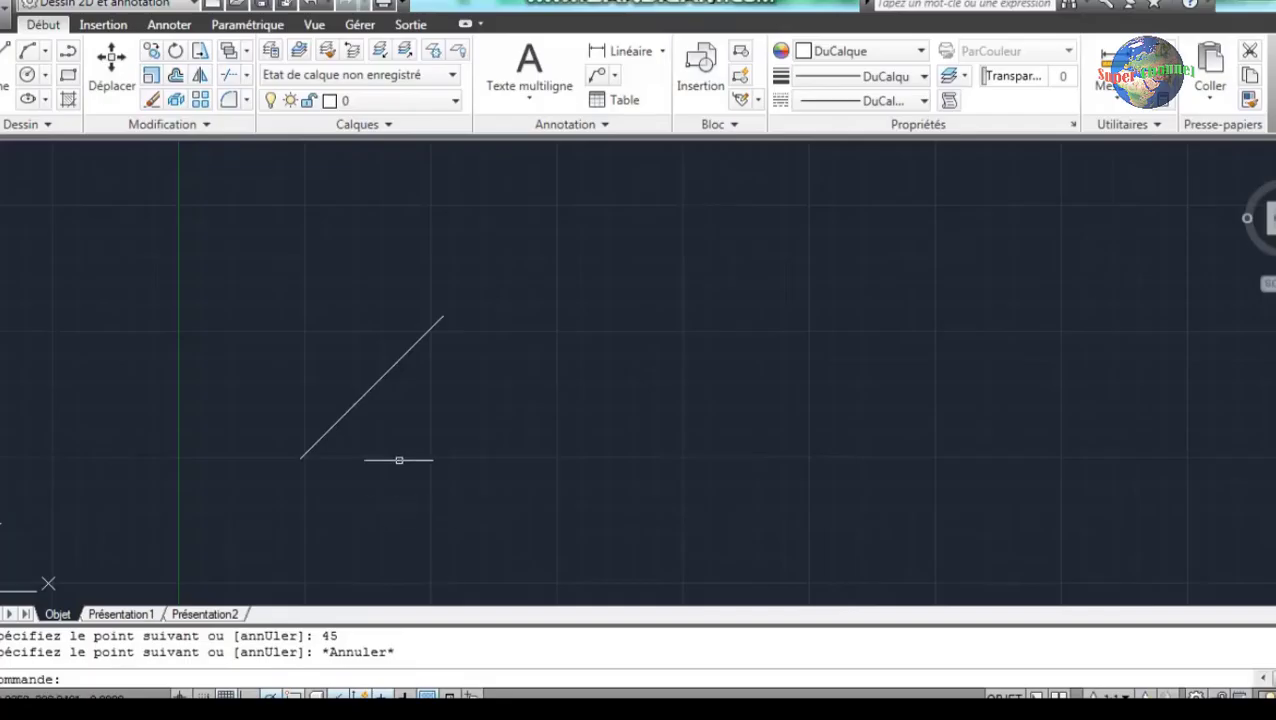
{"action": "left_click", "coordinate": [370, 400]}
{"action": "left_click", "coordinate": [327, 357]}
{"action": "key", "text": "Delete"}
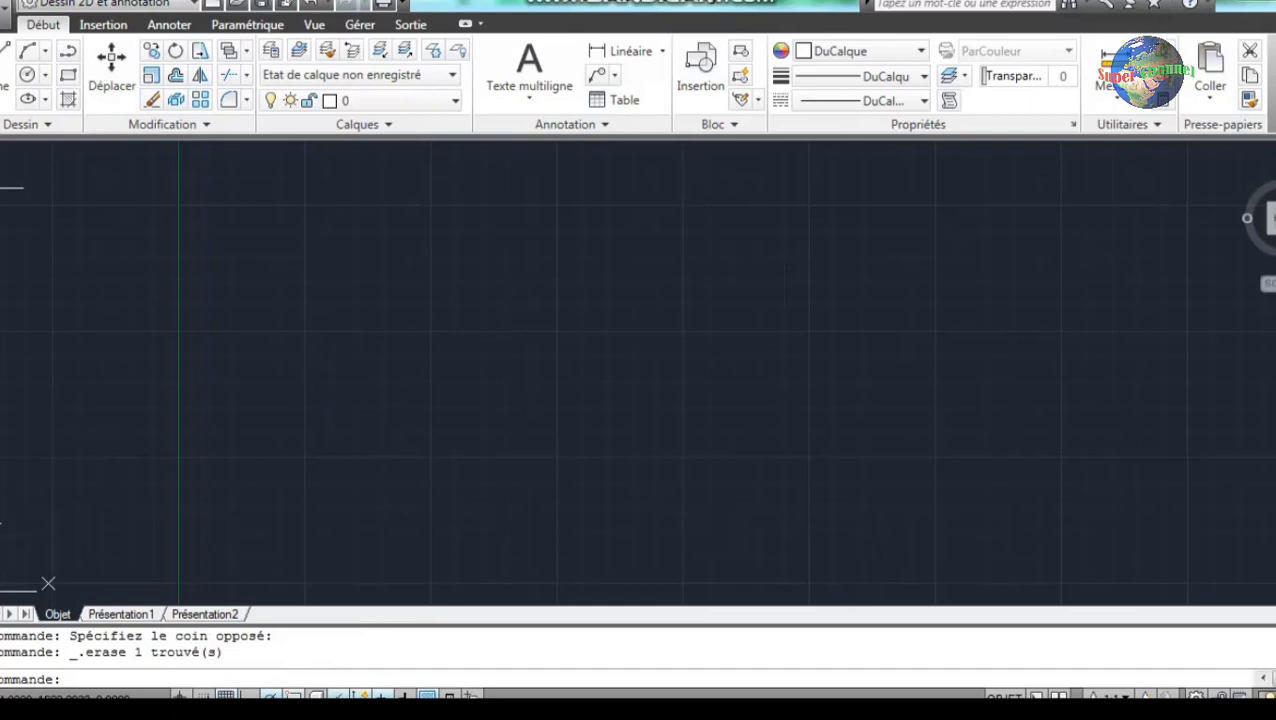
Draw a new 400-unit line at 45° from a picked point.
{"action": "left_click", "coordinate": [8, 75]}
{"action": "left_click", "coordinate": [340, 460]}
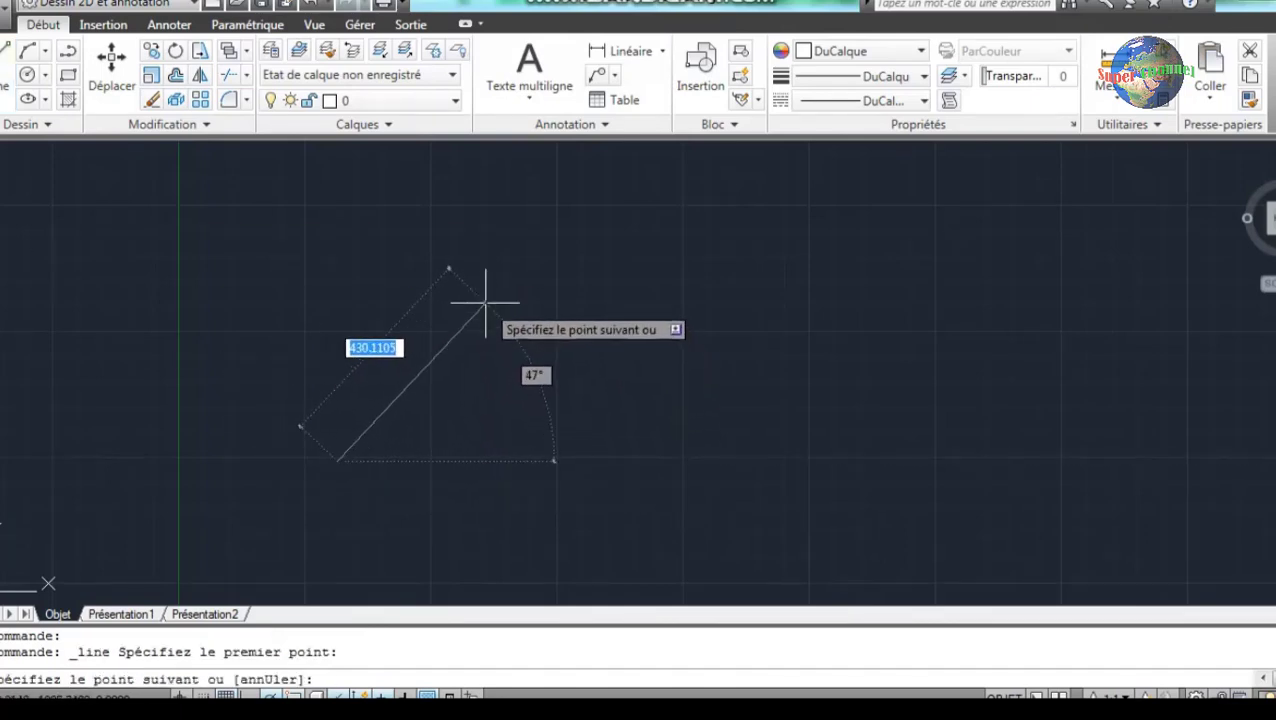
{"action": "type", "text": "400"}
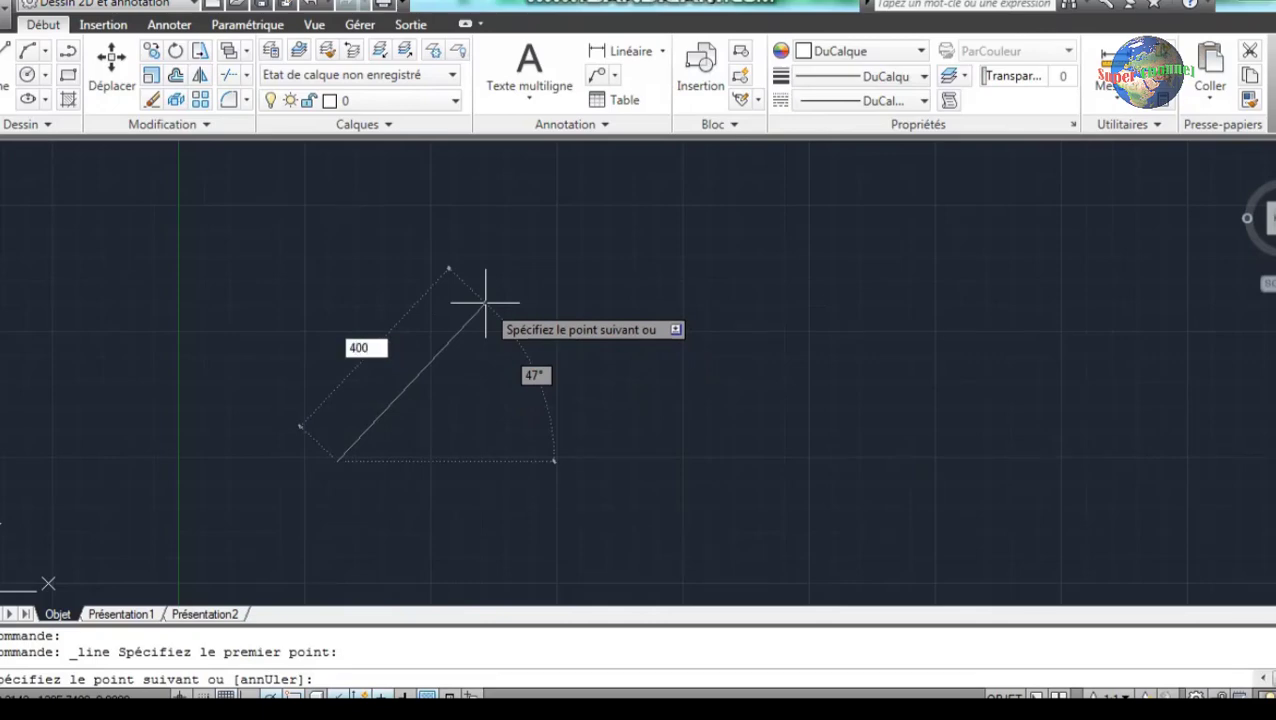
{"action": "key", "text": "Tab"}
{"action": "type", "text": "45"}
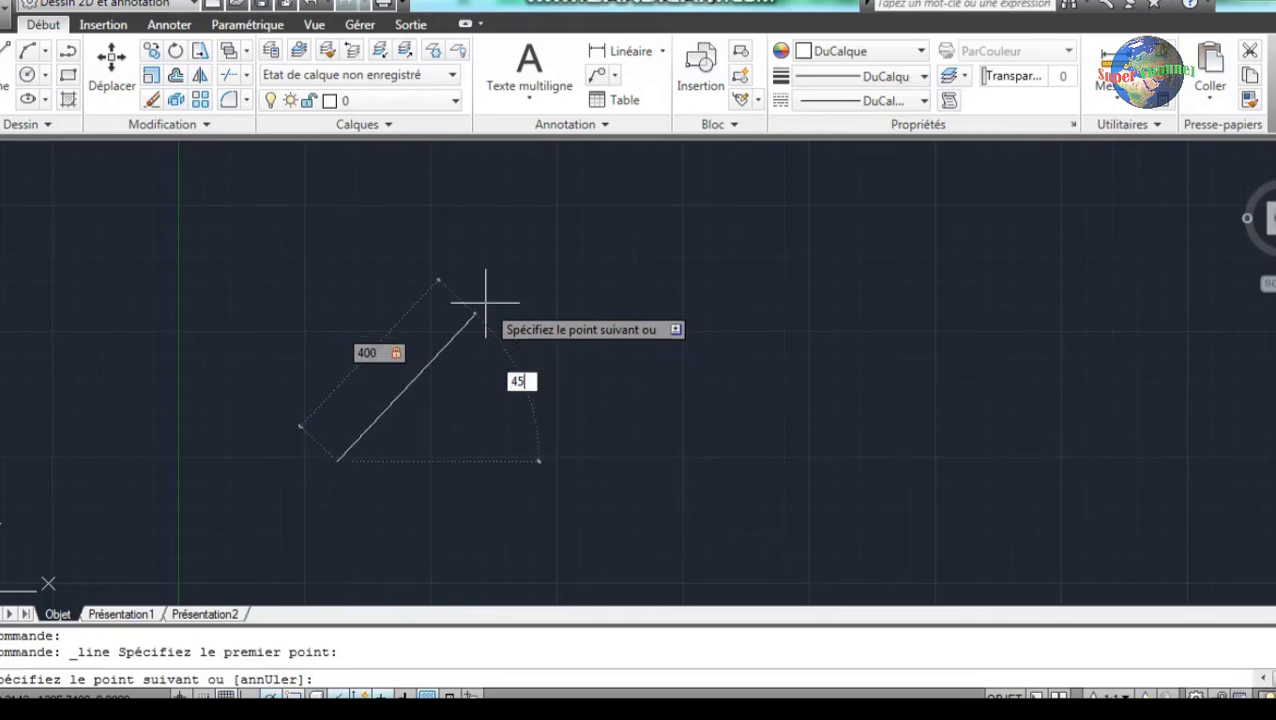
{"action": "key", "text": "Return"}
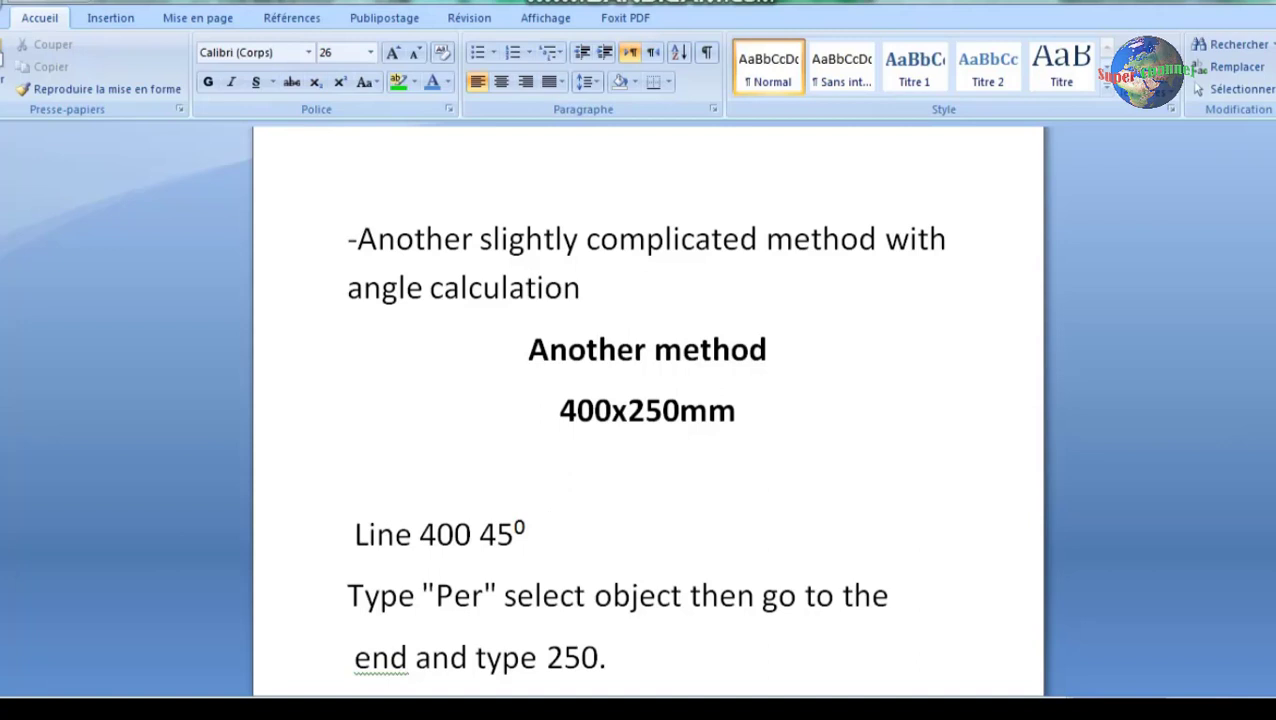
Edit the note to read 'Line 400- 45°' followed by "esc".
{"action": "left_click", "coordinate": [472, 534]}
{"action": "type", "text": "-"}
{"action": "left_click", "coordinate": [558, 536]}
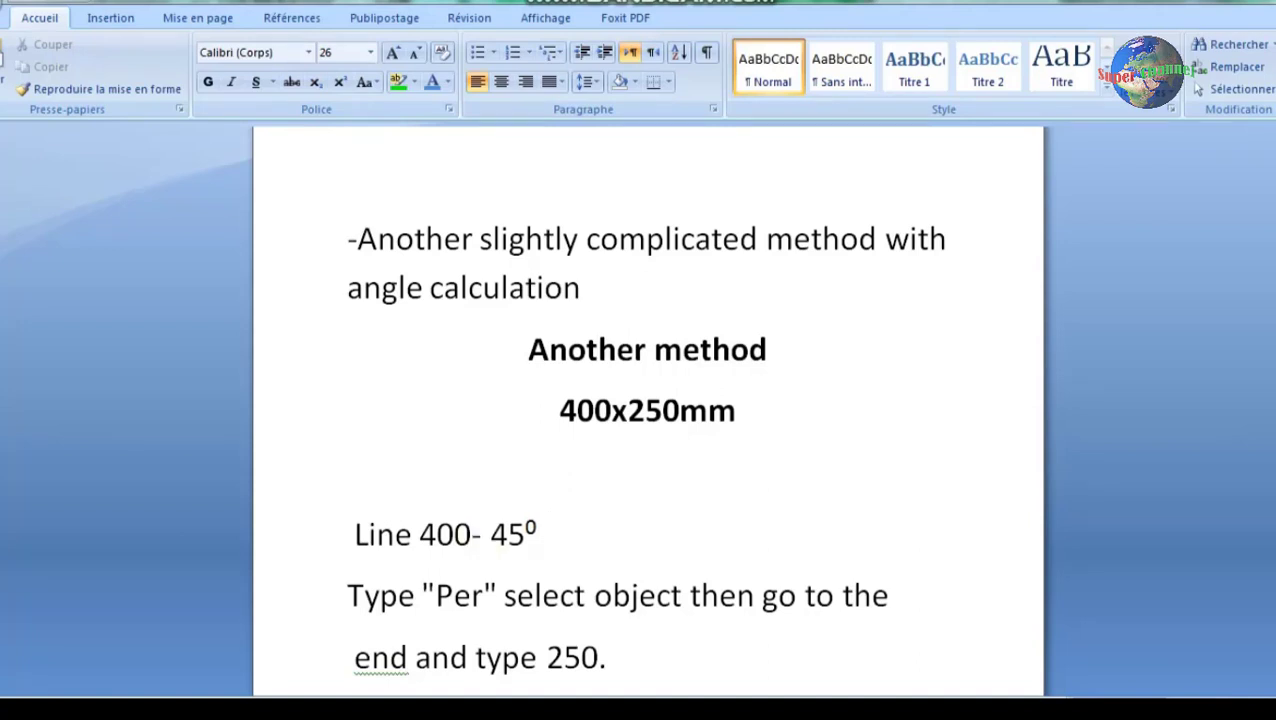
{"action": "type", "text": "\""}
{"action": "type", "text": "esc\""}
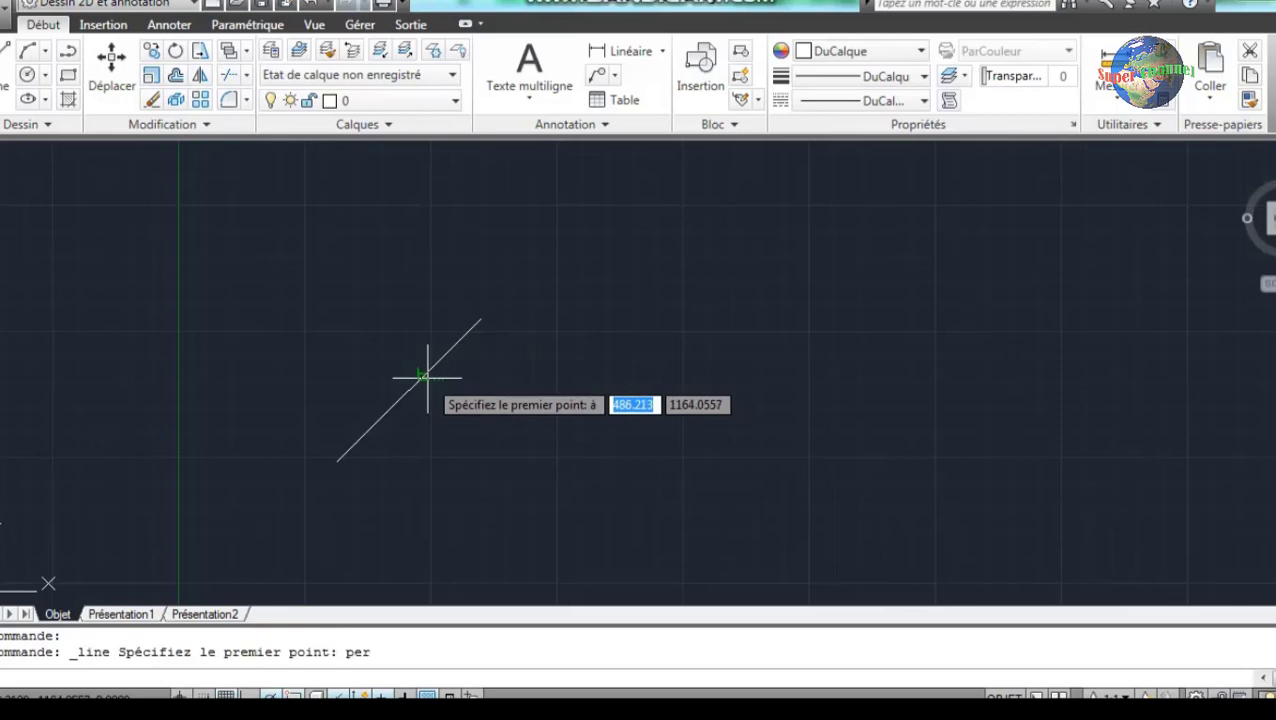
Draw a 250-long side perpendicular to the 45° line from its top end.
{"action": "left_click", "coordinate": [427, 372]}
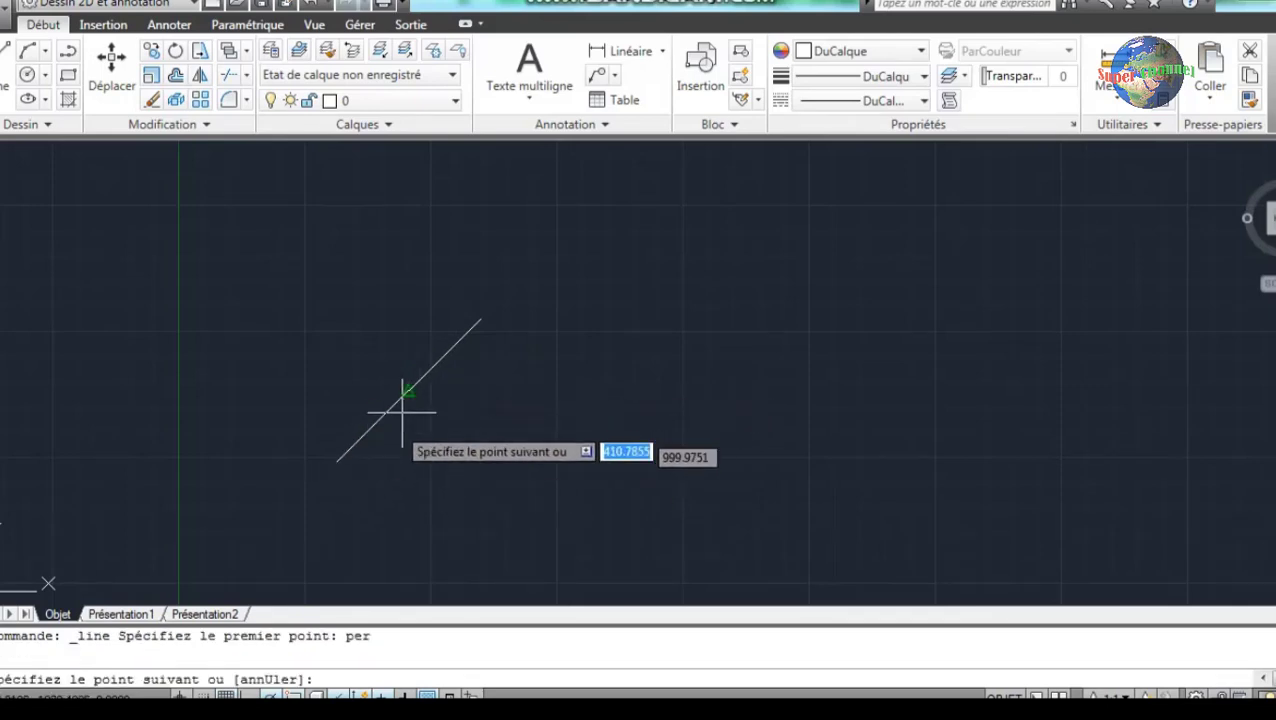
{"action": "left_click", "coordinate": [478, 322]}
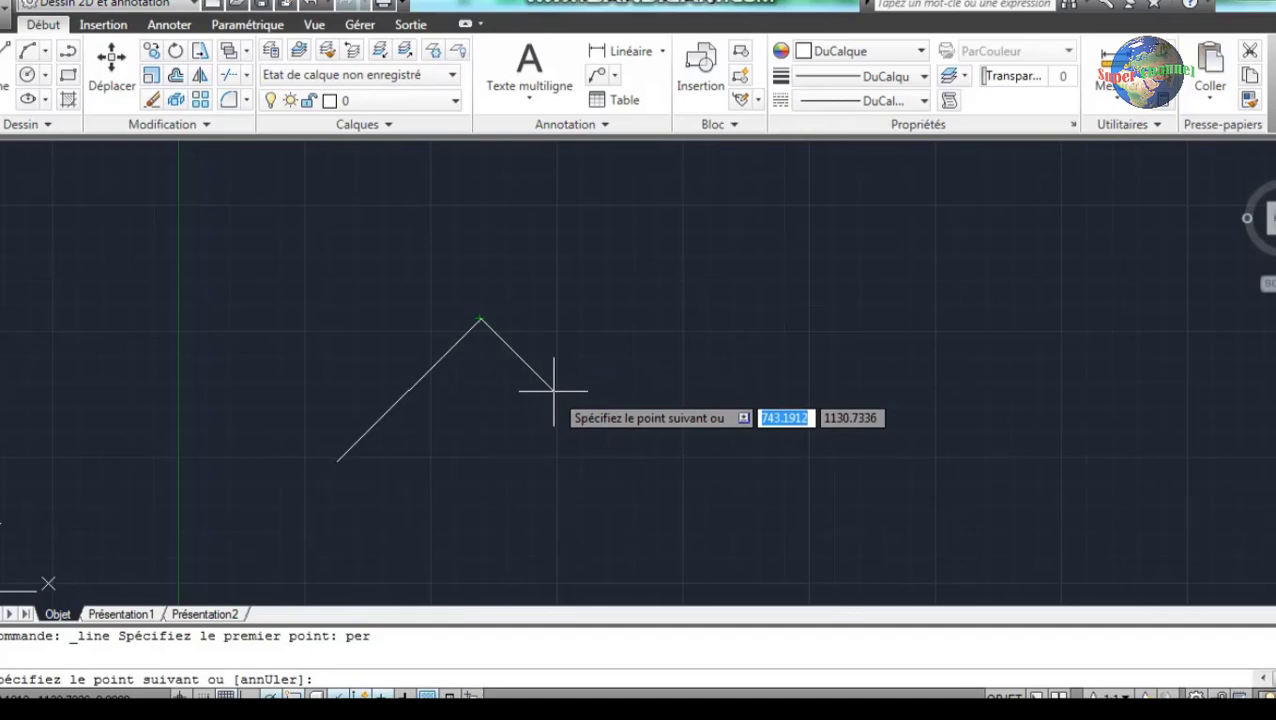
{"action": "type", "text": "250"}
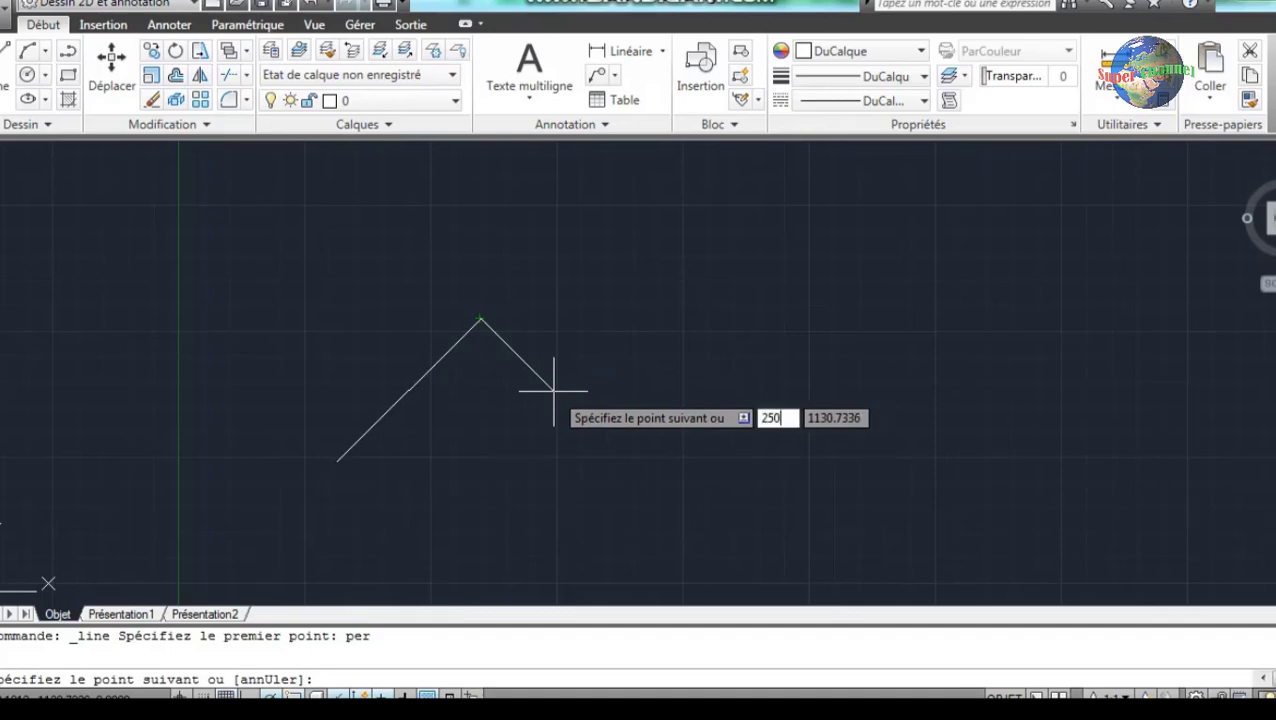
{"action": "key", "text": "Return"}
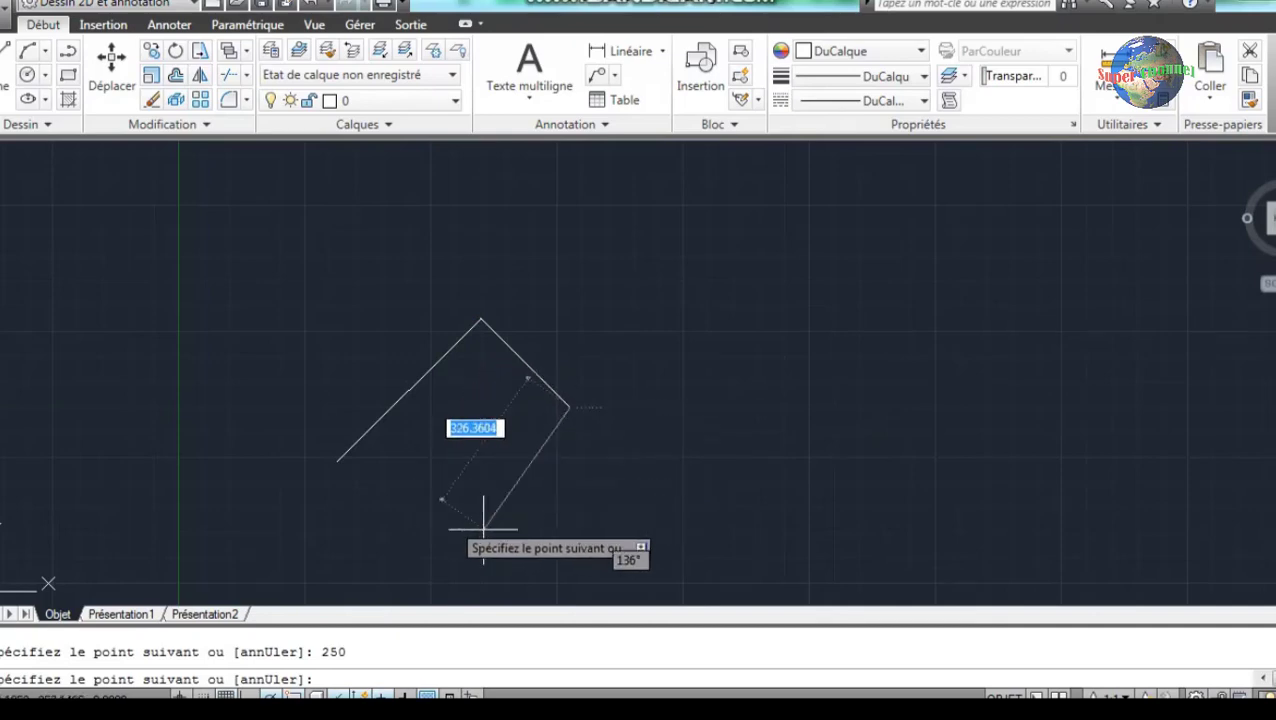
{"action": "key", "text": "Escape"}
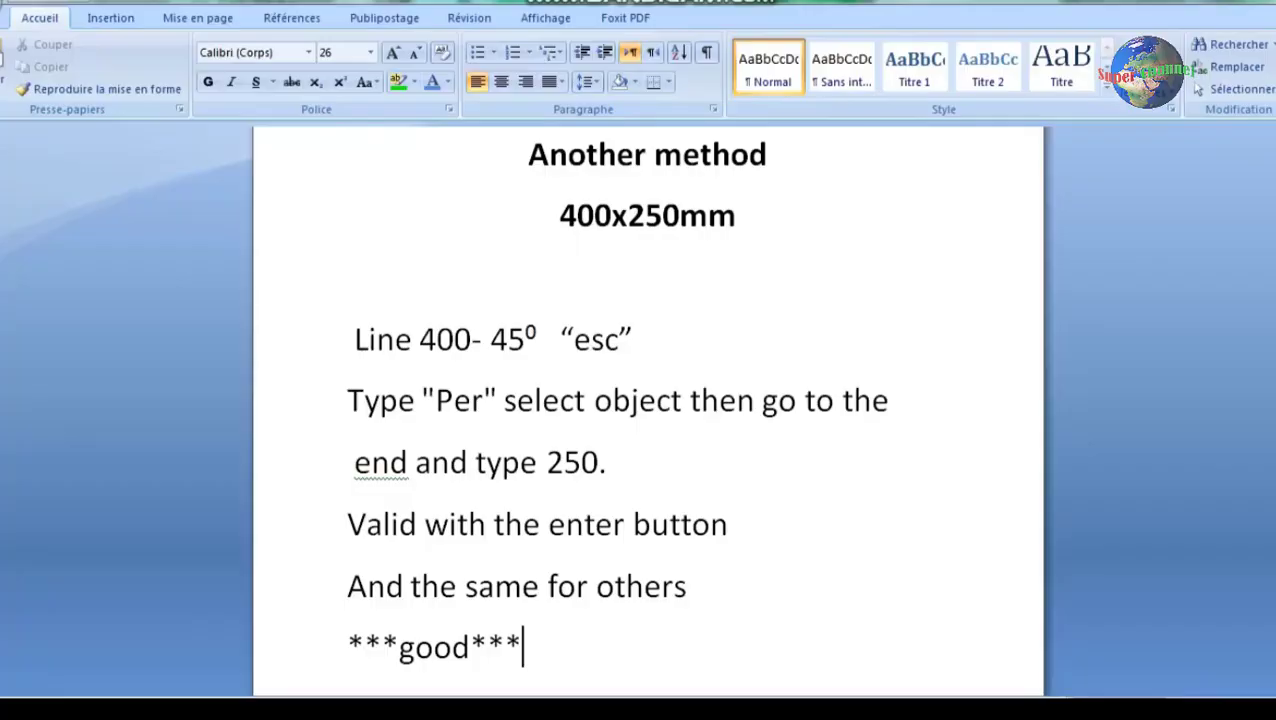
Centre the closing ***good*** line in the Word notes, then bring the AutoCAD drawing back up.
{"action": "left_click_drag", "start_coordinate": [541, 650], "coordinate": [350, 650]}
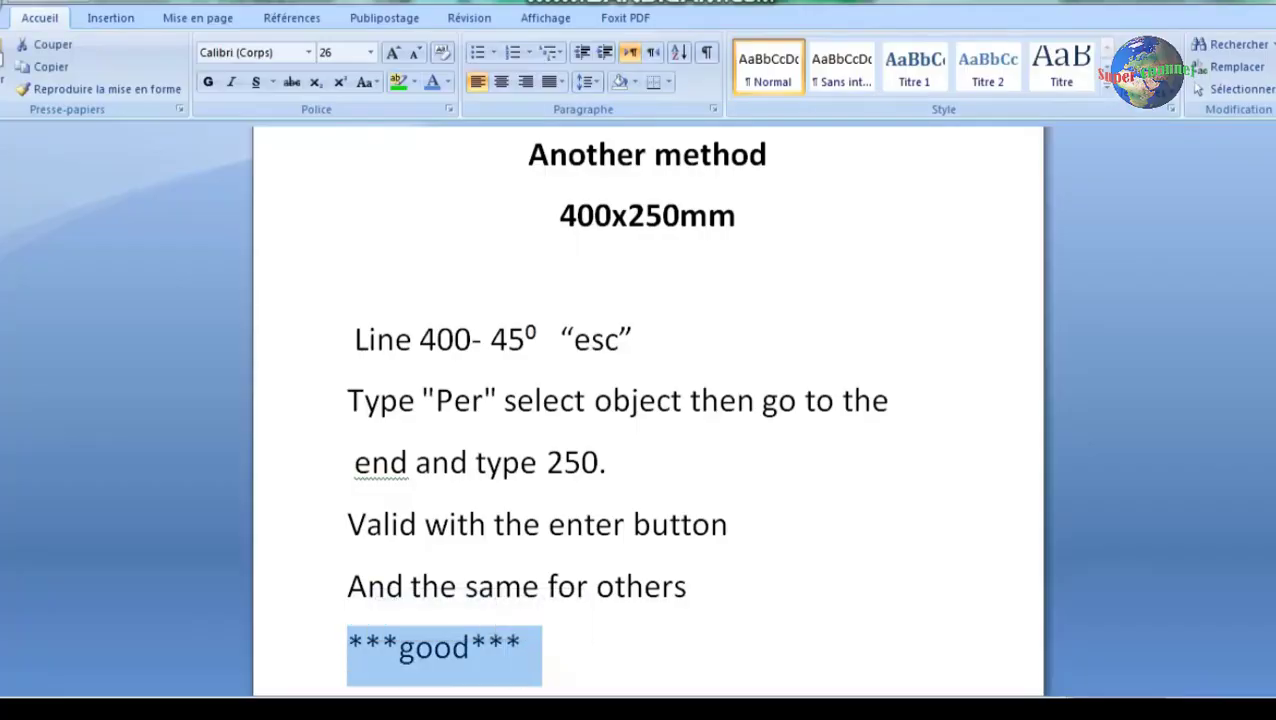
{"action": "left_click", "coordinate": [501, 81]}
{"action": "left_click", "coordinate": [668, 524]}
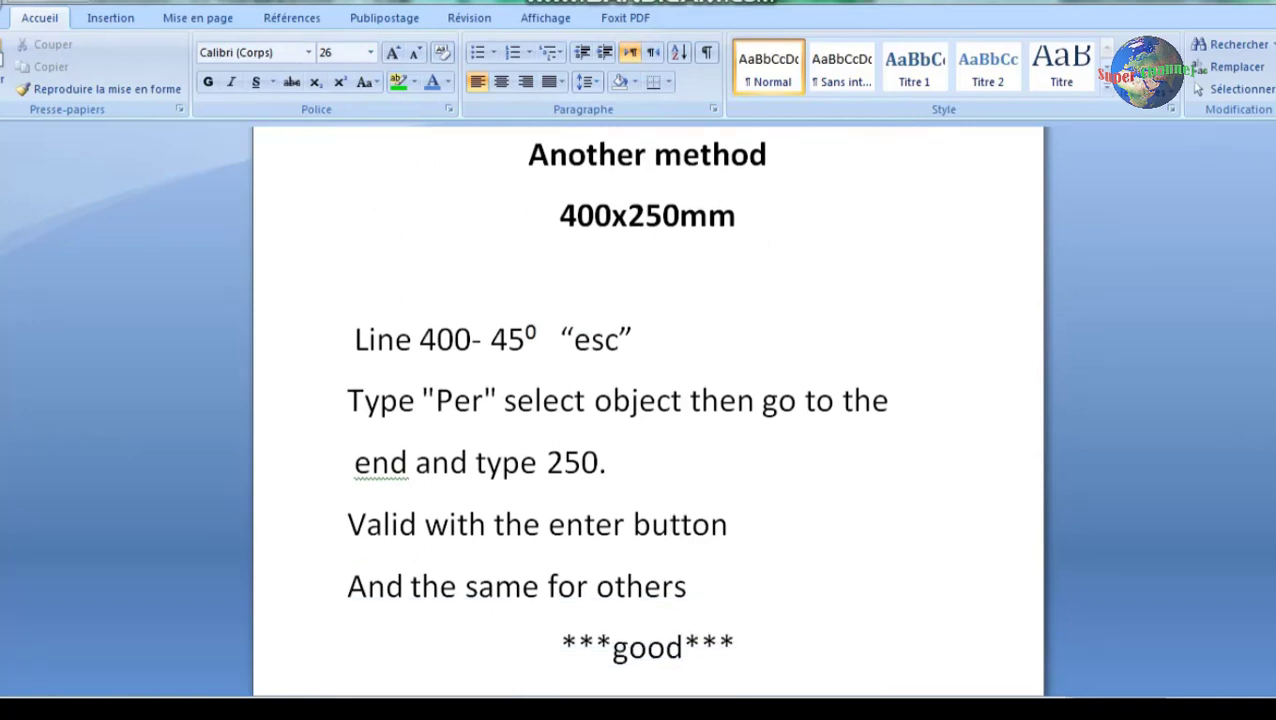
{"action": "left_click_drag", "start_coordinate": [347, 586], "coordinate": [686, 586]}
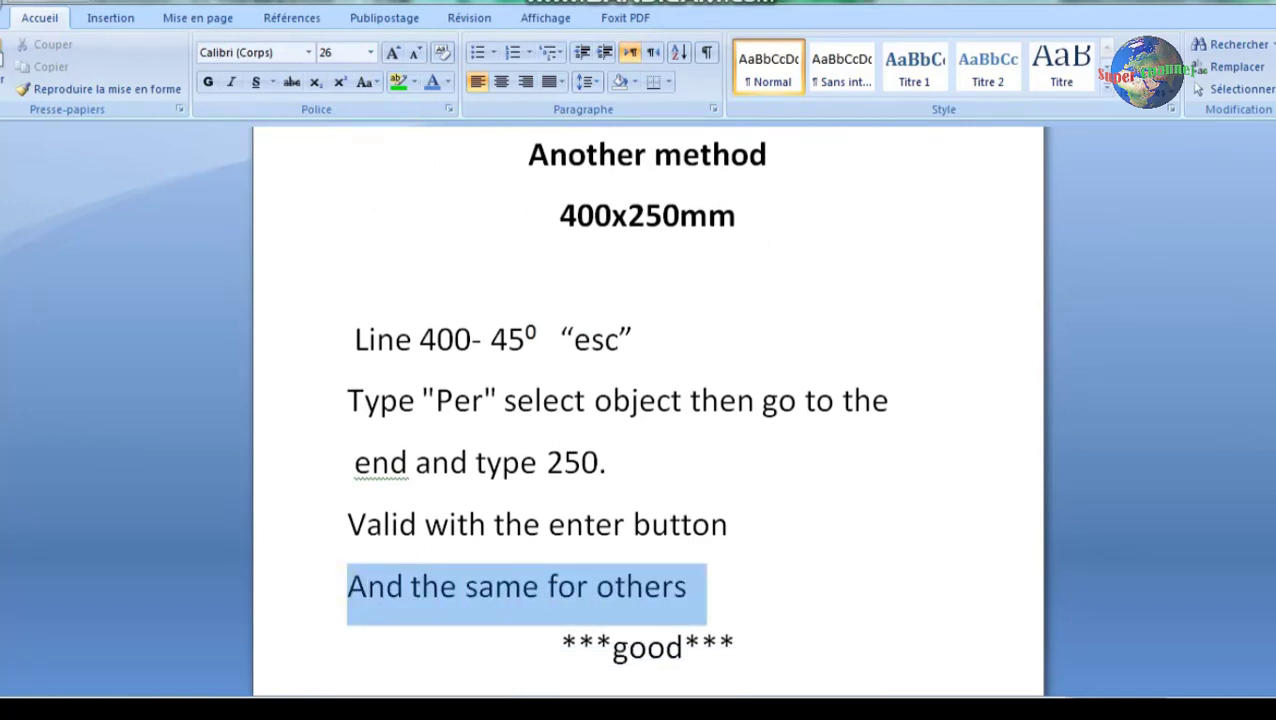
{"action": "left_click", "coordinate": [560, 640]}
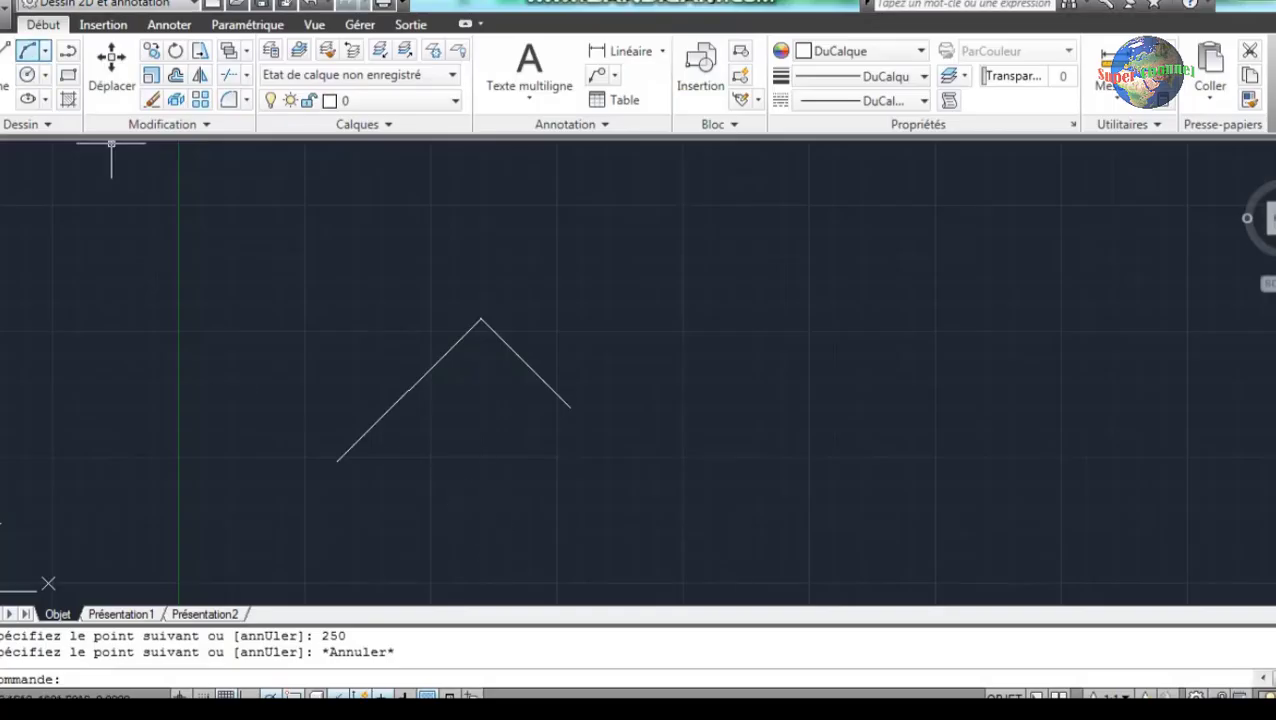
Draw the opposite 400-long side perpendicular from the short side's end using the per snap.
{"action": "left_click", "coordinate": [27, 50]}
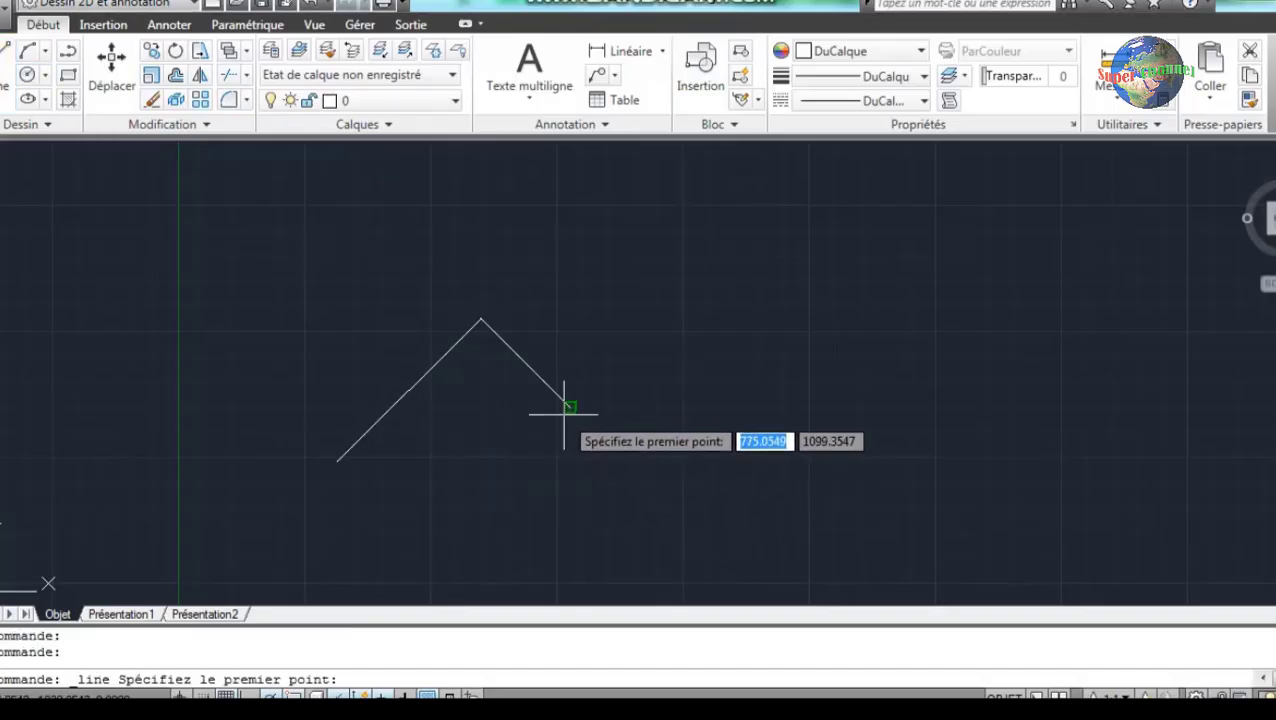
{"action": "type", "text": "p"}
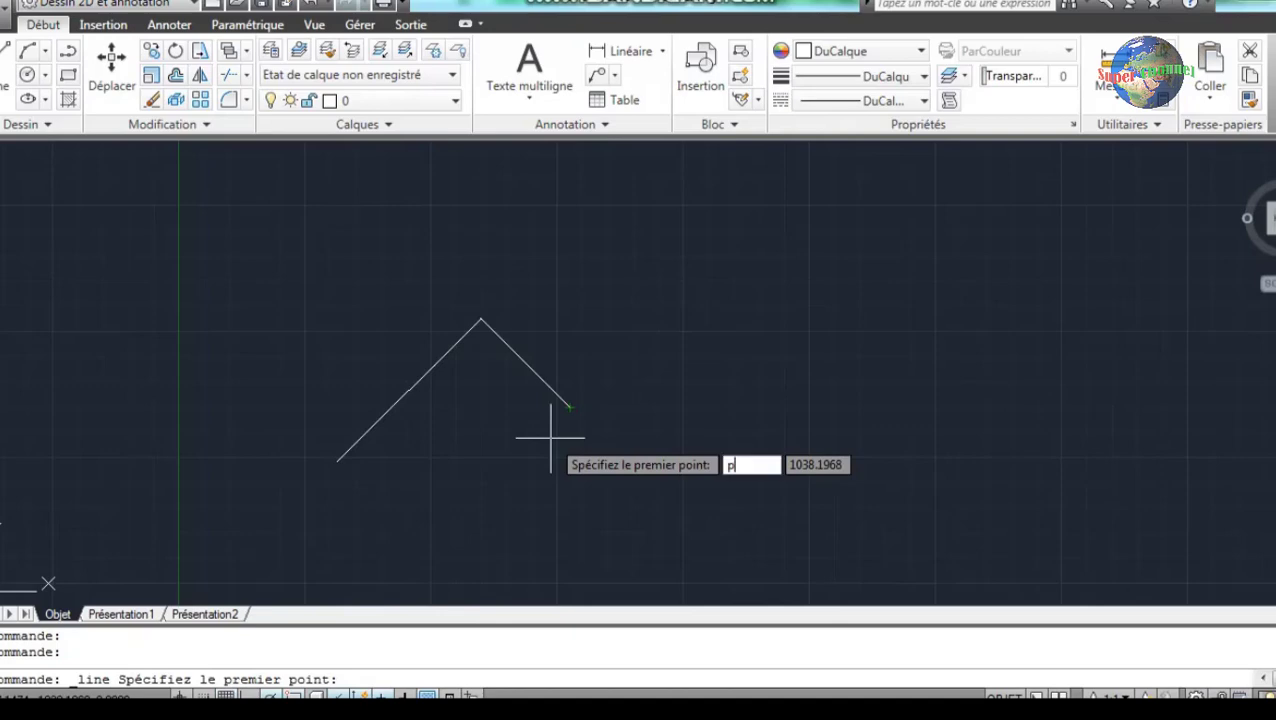
{"action": "type", "text": "er"}
{"action": "key", "text": "Return"}
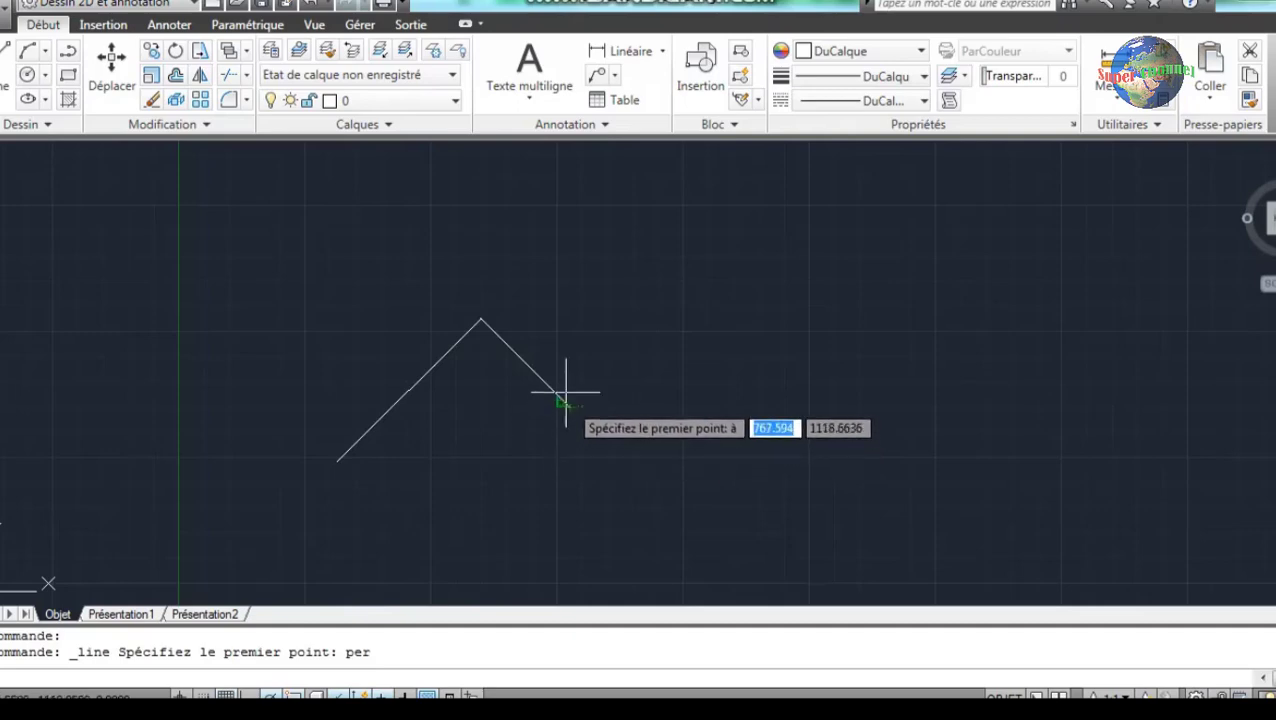
{"action": "left_click", "coordinate": [570, 395]}
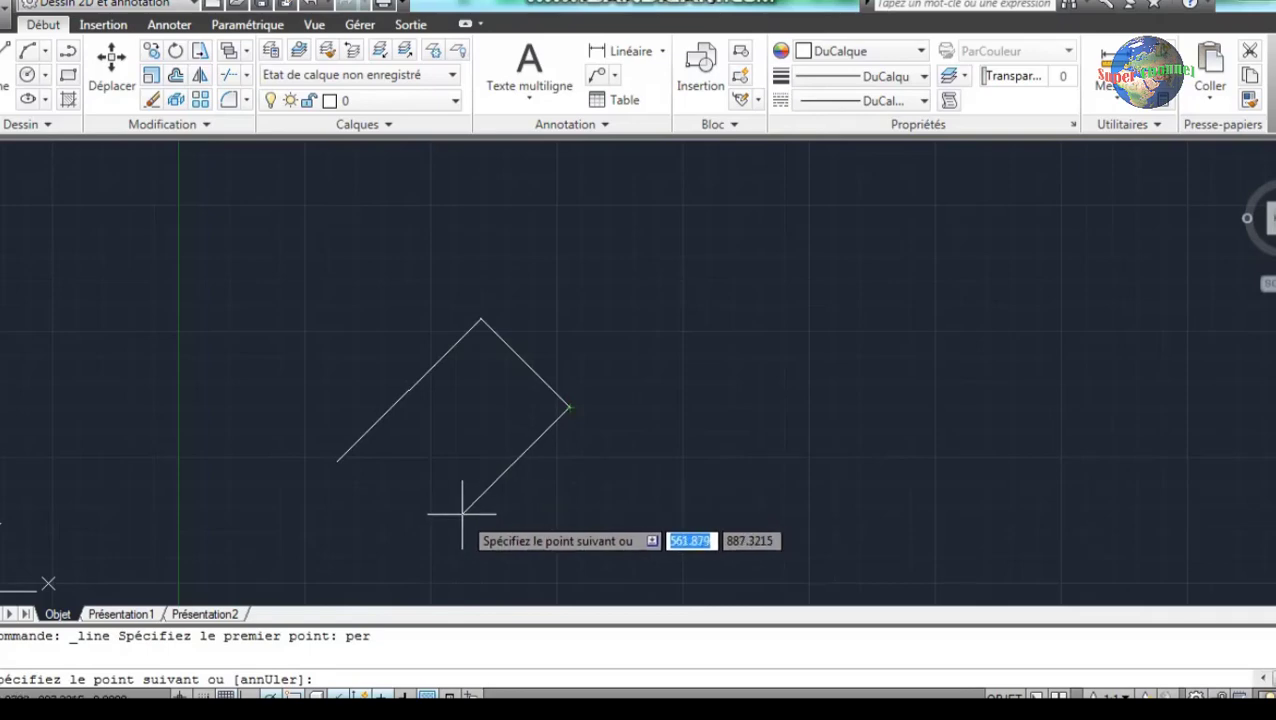
{"action": "type", "text": "400"}
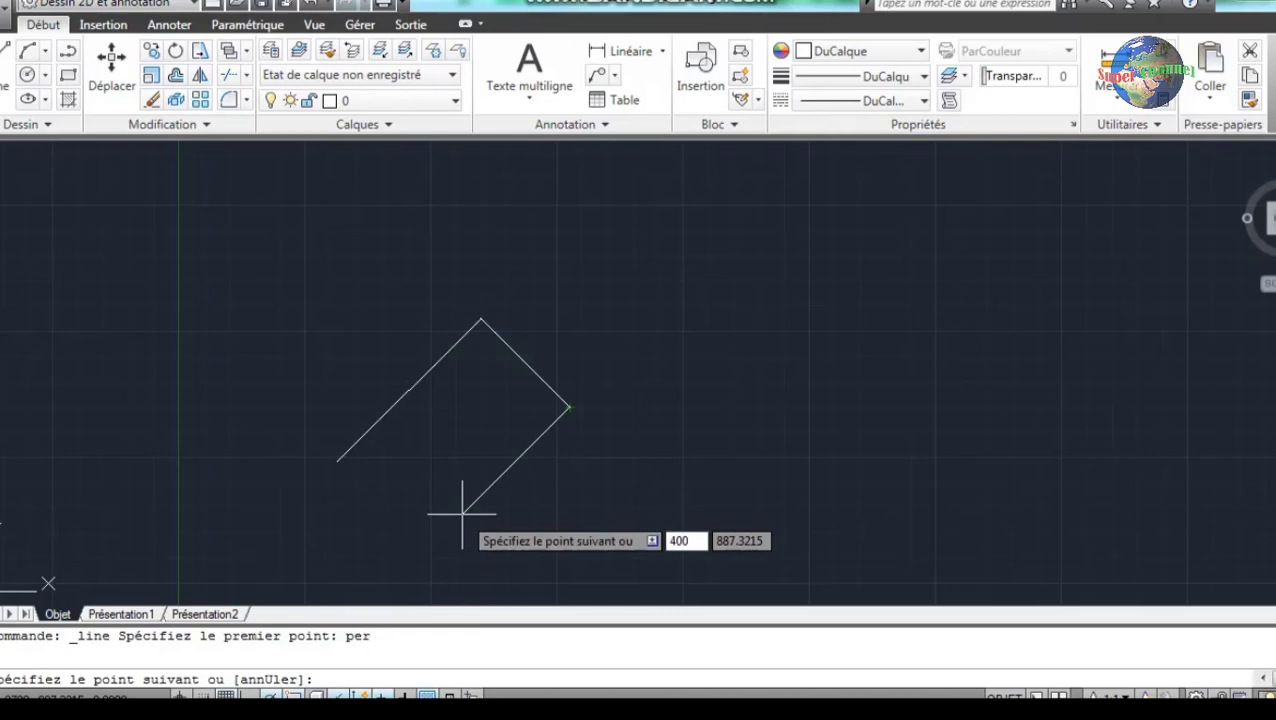
{"action": "key", "text": "Return"}
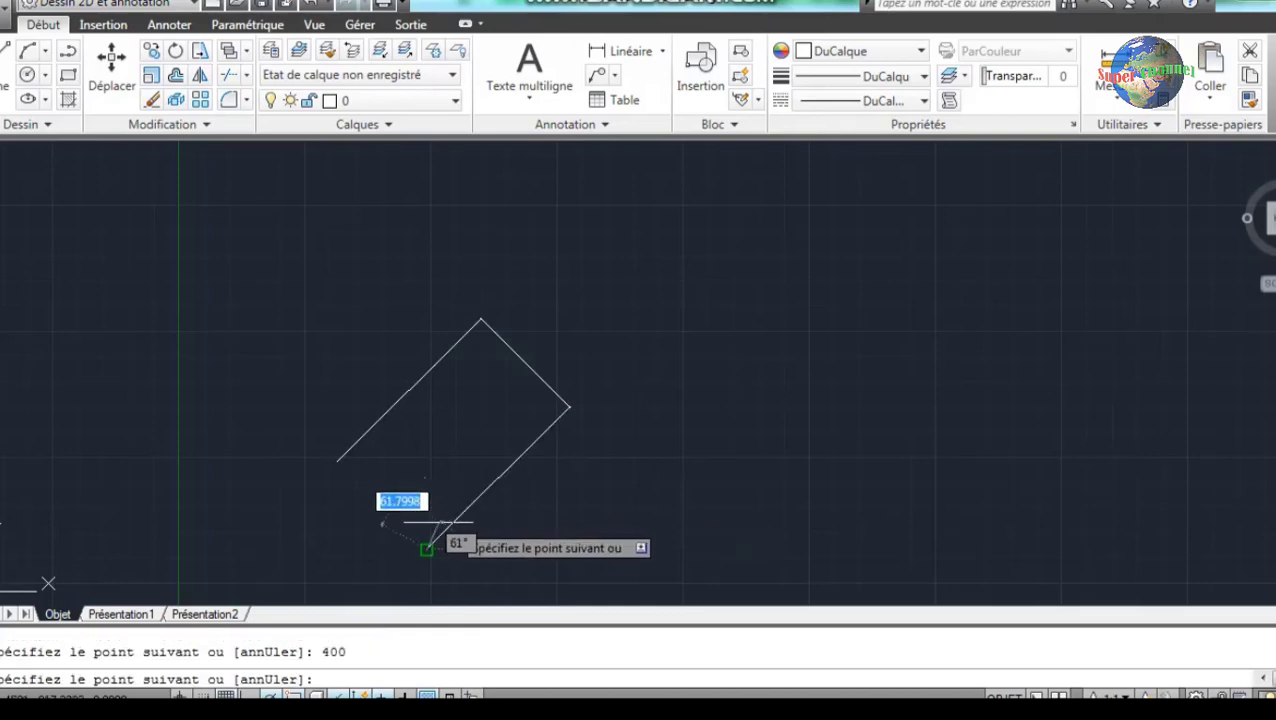
{"action": "key", "text": "Escape"}
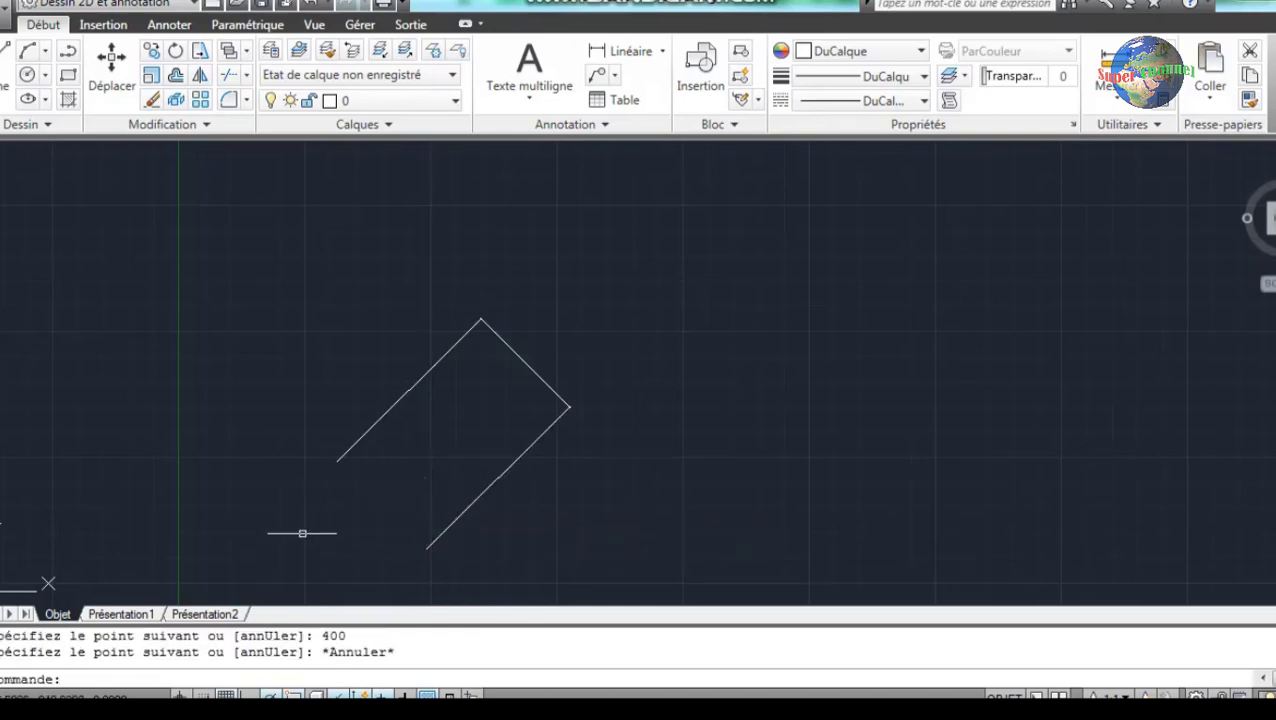
Draw the closing side from the 400 side's lower end to the left corner with per.
{"action": "left_click", "coordinate": [27, 50]}
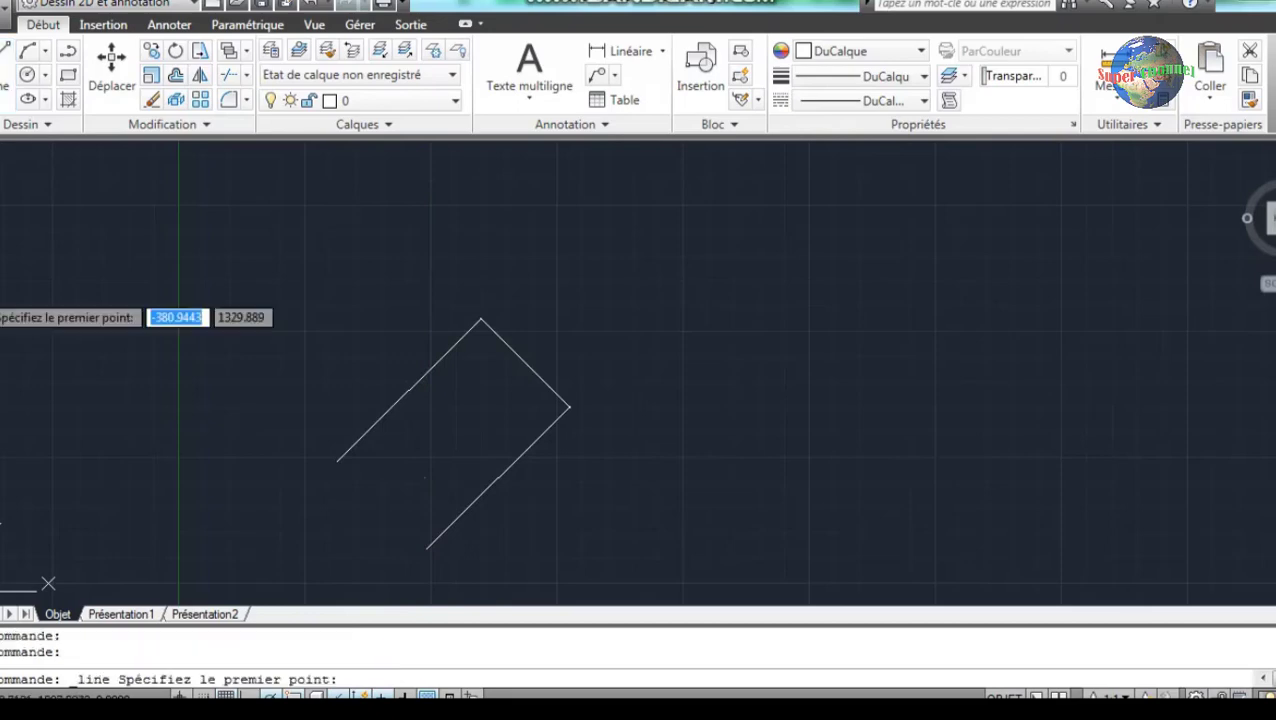
{"action": "type", "text": "p"}
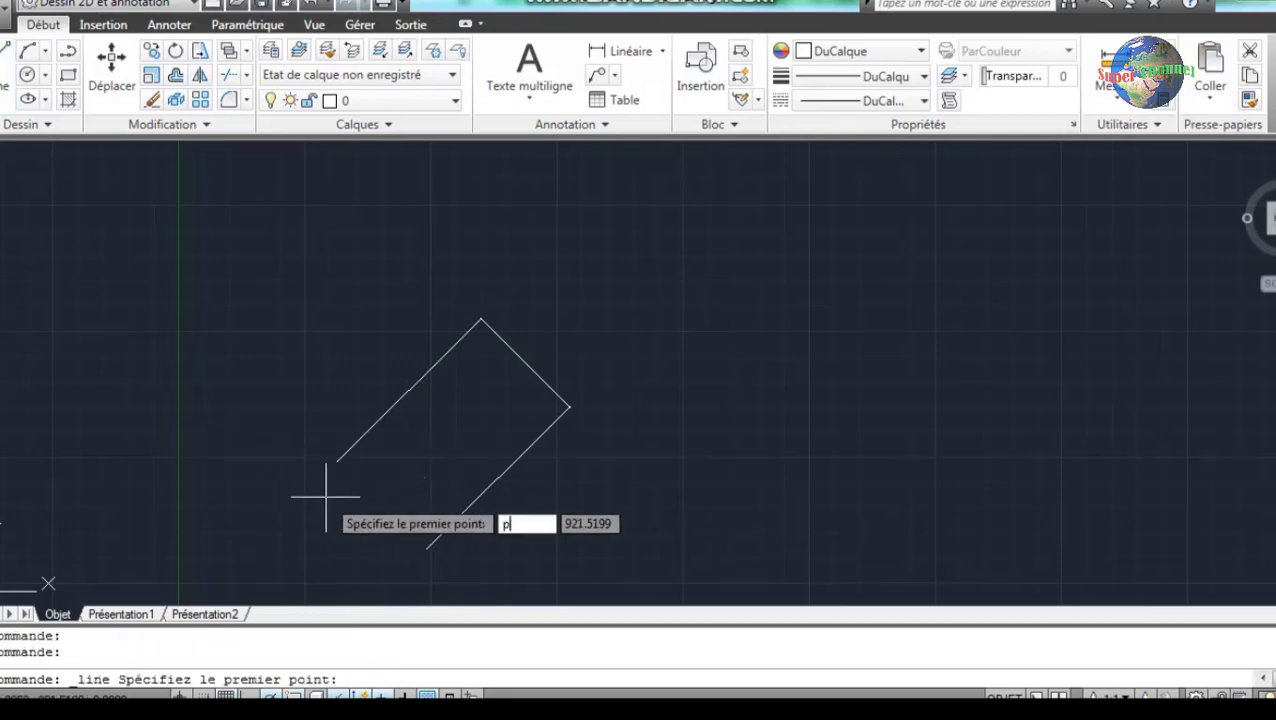
{"action": "type", "text": "er"}
{"action": "key", "text": "Return"}
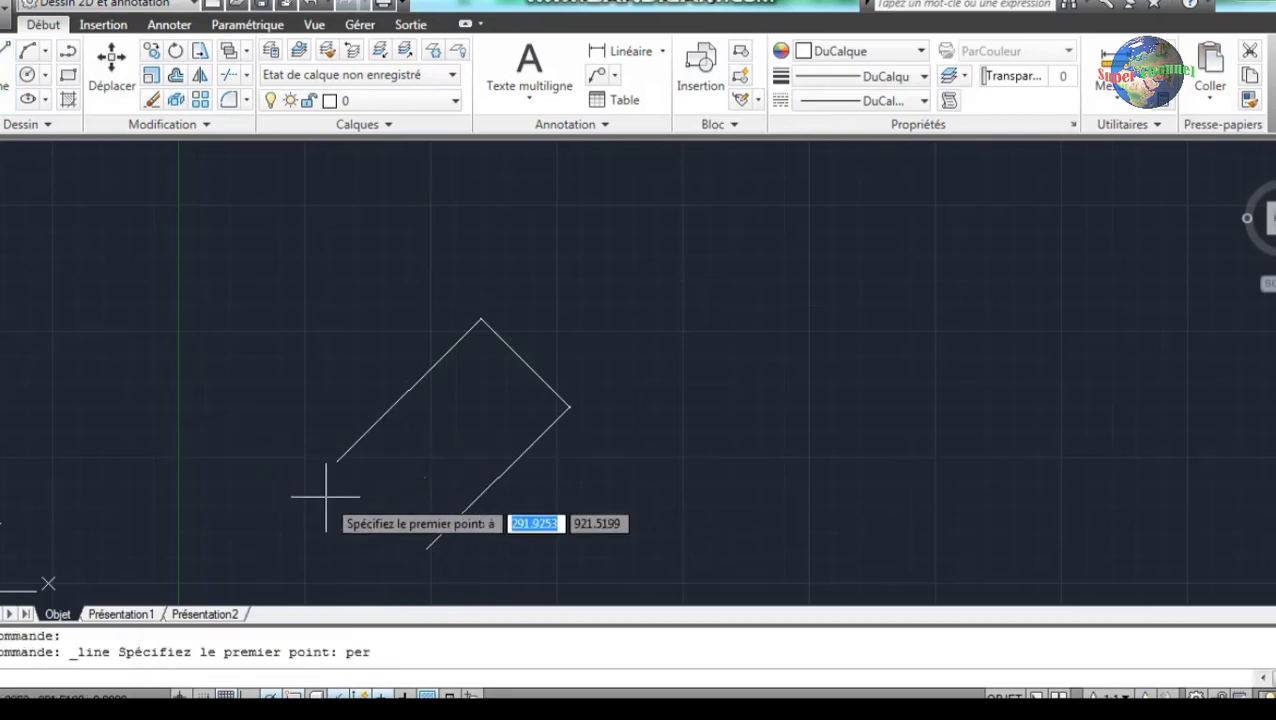
{"action": "left_click", "coordinate": [428, 546]}
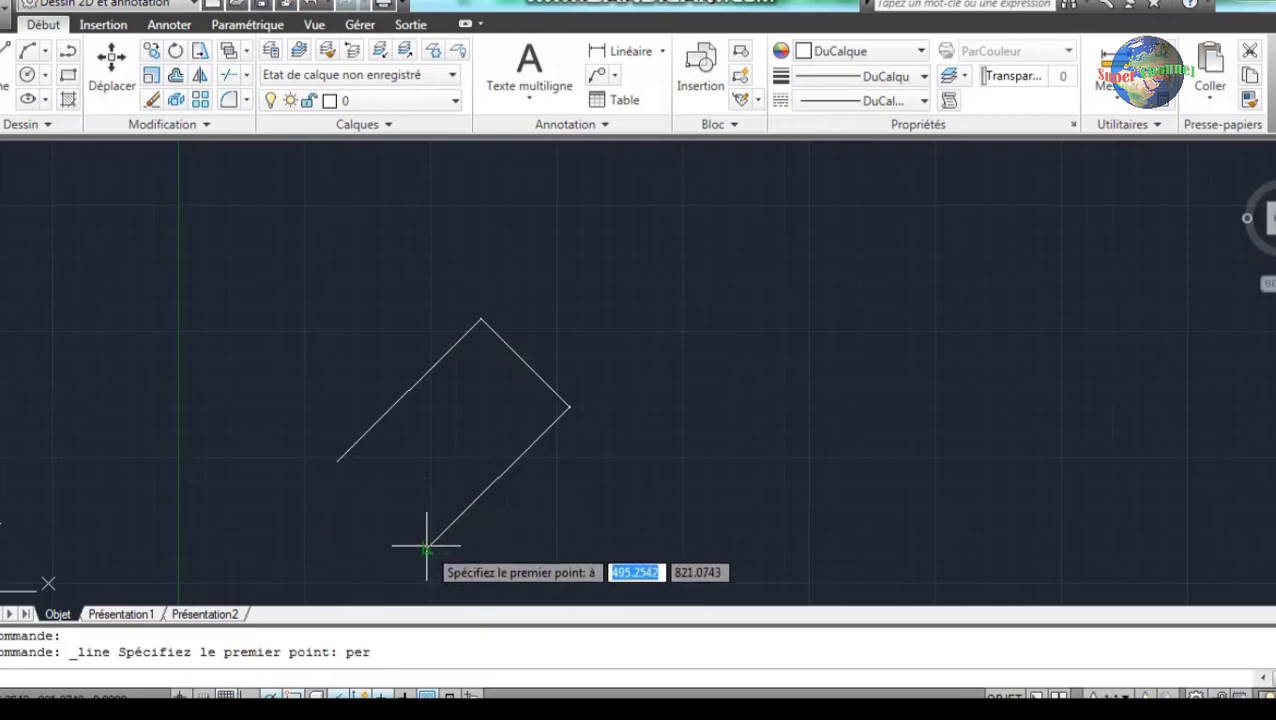
{"action": "left_click", "coordinate": [337, 461]}
{"action": "key", "text": "Escape"}
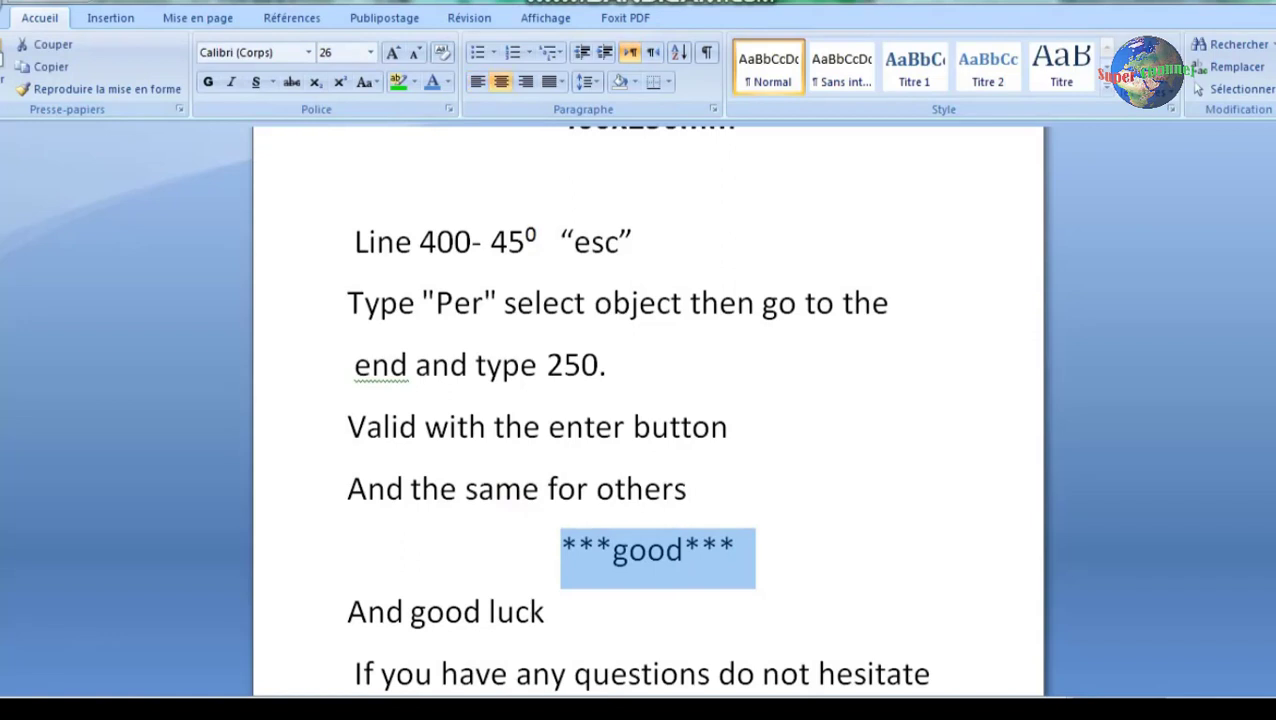
Review the notes' closing lines, selecting 'And good luck' and the questions sentence.
{"action": "left_click", "coordinate": [561, 549]}
{"action": "scroll", "coordinate": [636, 408], "scroll_direction": "down", "scroll_amount": 1}
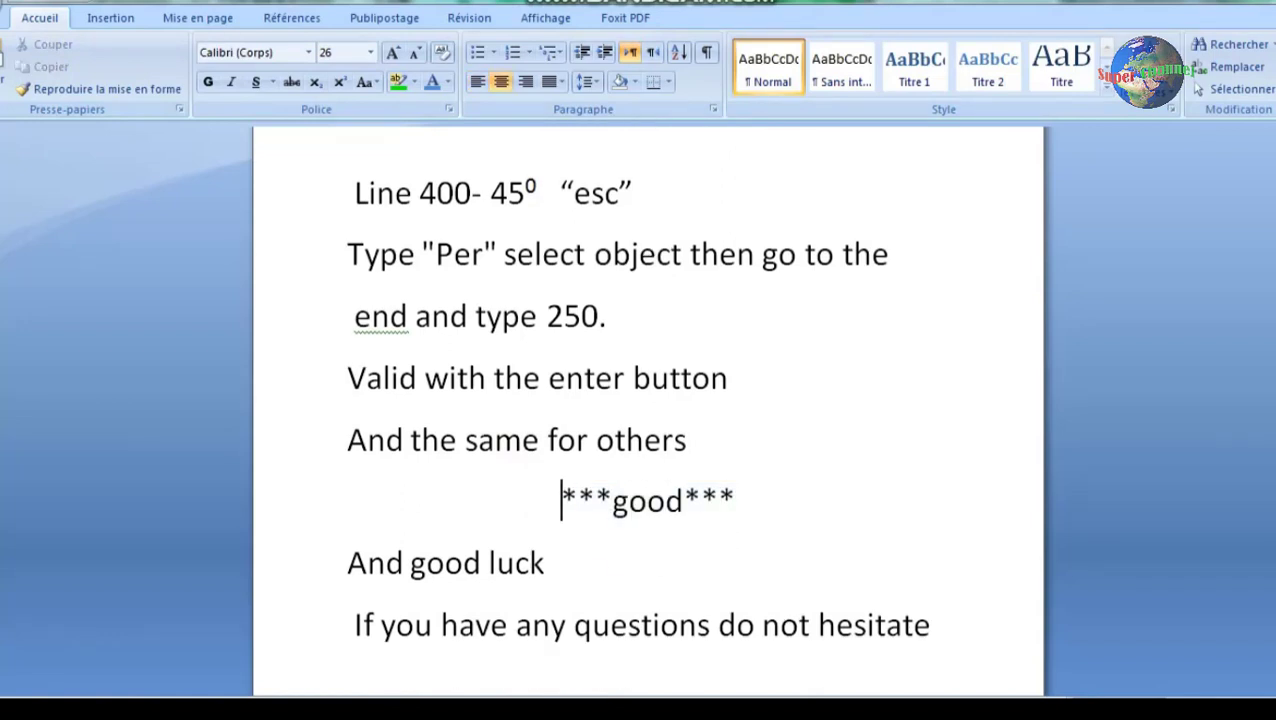
{"action": "left_click_drag", "start_coordinate": [347, 563], "coordinate": [564, 563]}
{"action": "scroll", "coordinate": [636, 408], "scroll_direction": "down", "scroll_amount": 1}
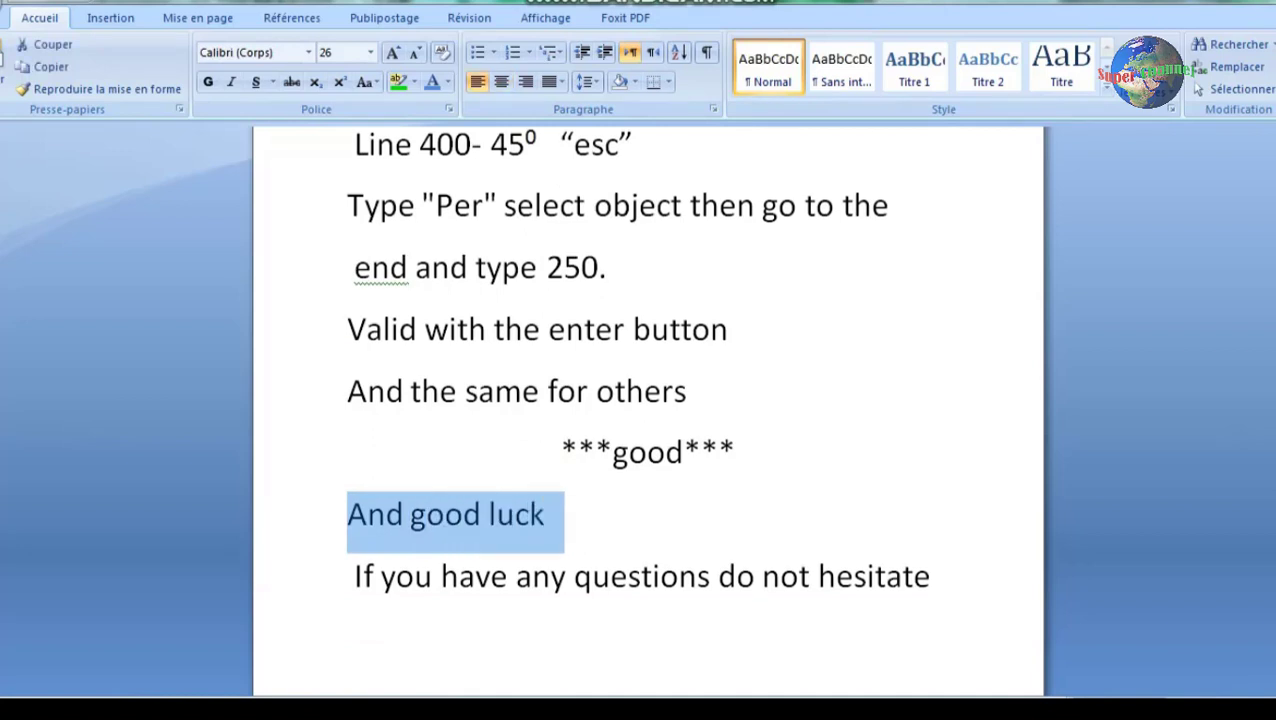
{"action": "left_click", "coordinate": [490, 576]}
{"action": "left_click_drag", "start_coordinate": [348, 576], "coordinate": [950, 576]}
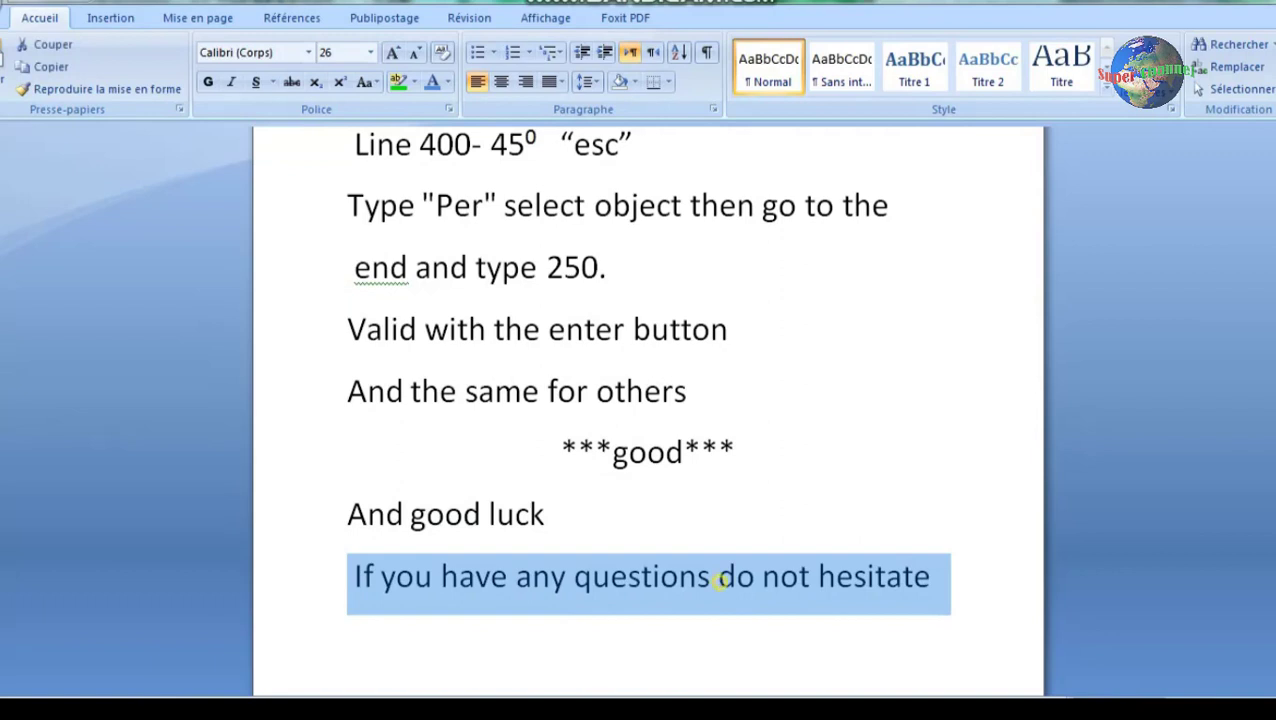
{"action": "left_click", "coordinate": [718, 576]}
{"action": "scroll", "coordinate": [718, 576], "scroll_direction": "down", "scroll_amount": 2}
Add a :) smiley on a new line after the 'do not hesitate' sentence.
{"action": "left_click", "coordinate": [610, 478]}
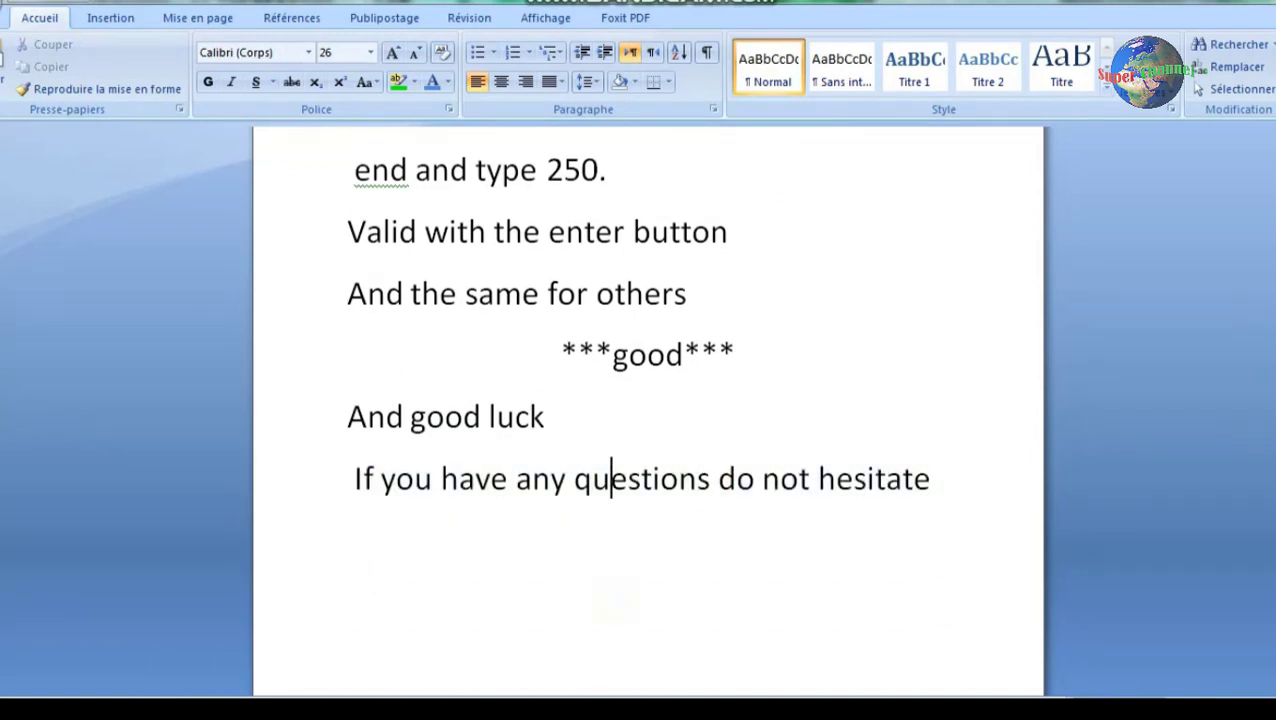
{"action": "left_click", "coordinate": [950, 480]}
{"action": "key", "text": "Return"}
{"action": "key", "text": "Return"}
{"action": "type", "text": ":"}
{"action": "type", "text": ")"}
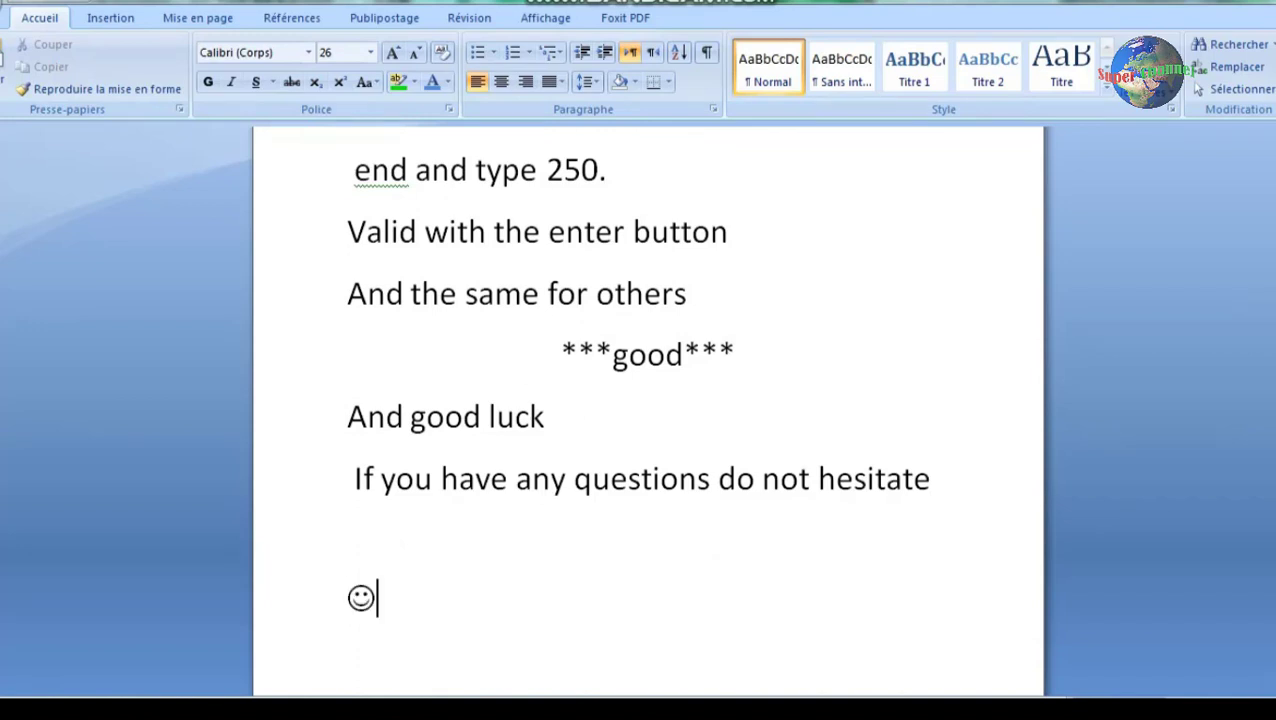